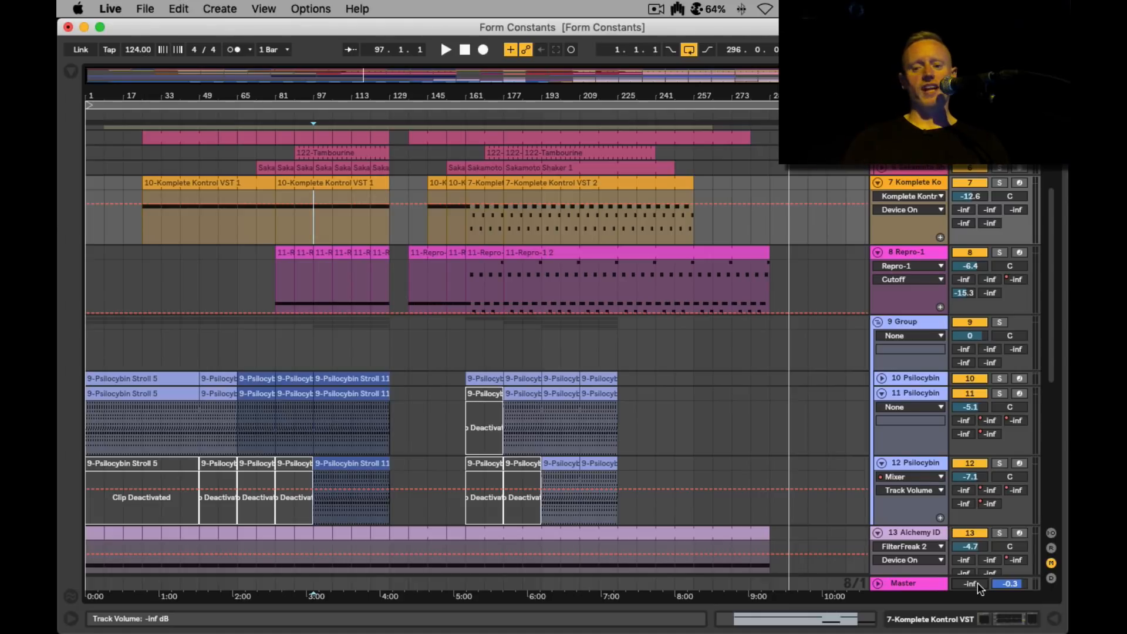
Step: Play the arrangement from bar 97, fading the master volume up and back down before stopping playback
key("space")
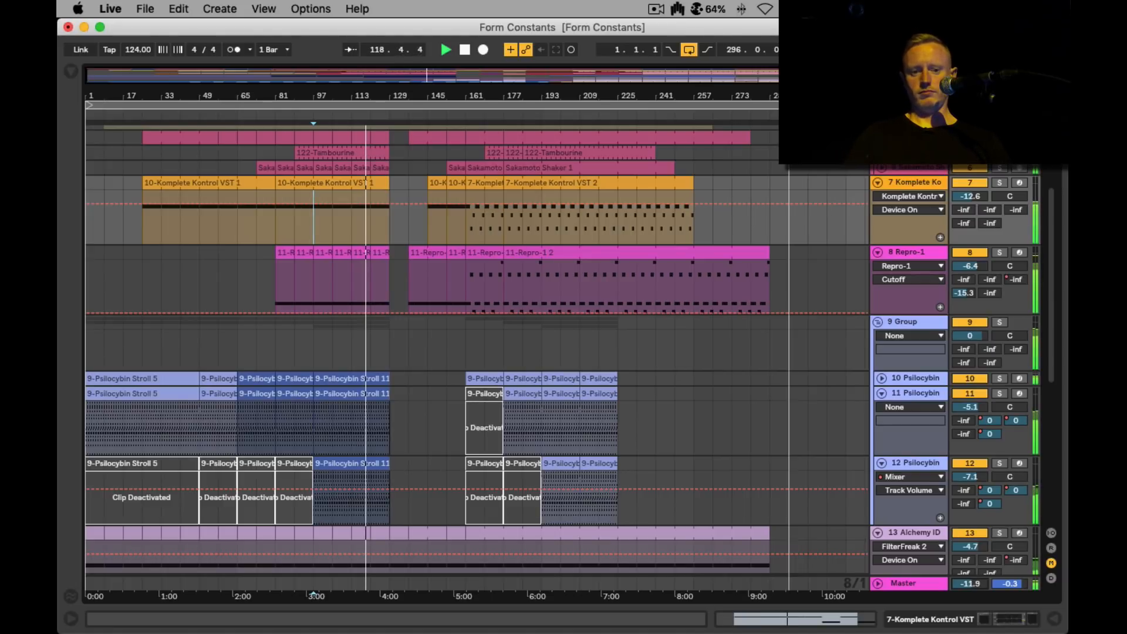
left_click_drag(978, 585, 978, 580)
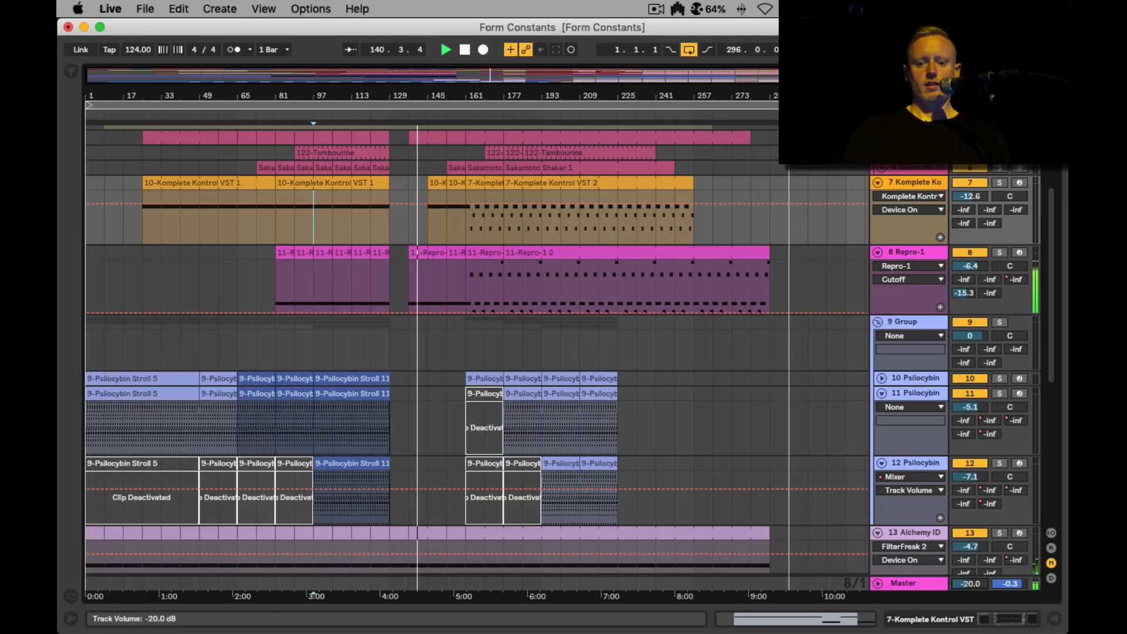
left_click_drag(978, 583, 977, 592)
key("space")
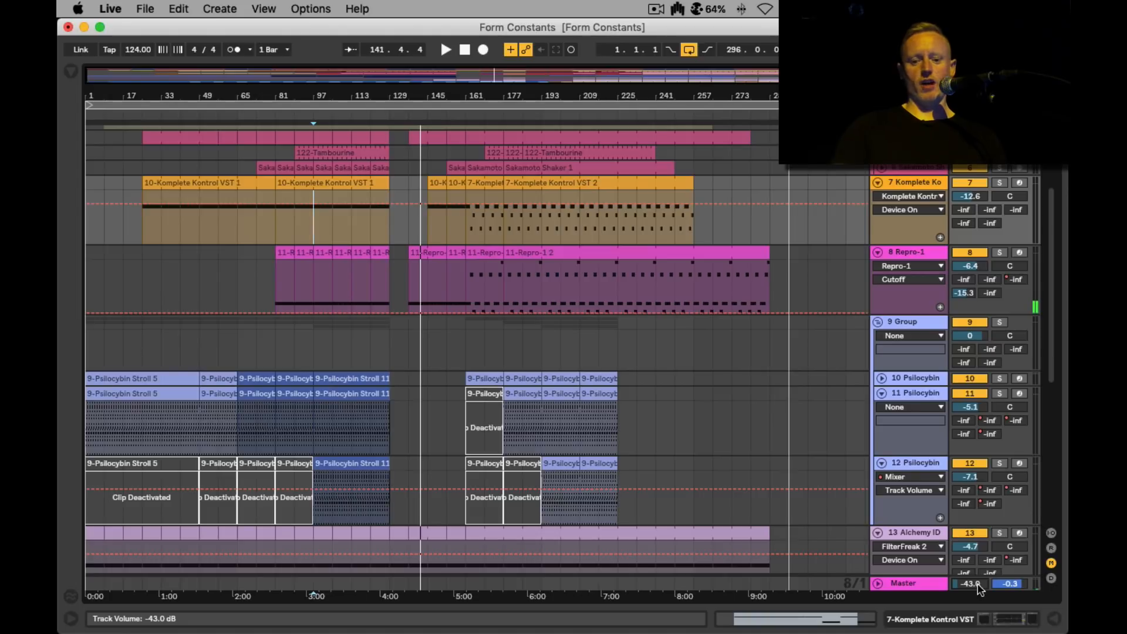
Step: Set the master track volume to -10 dB
key("BackSpace")
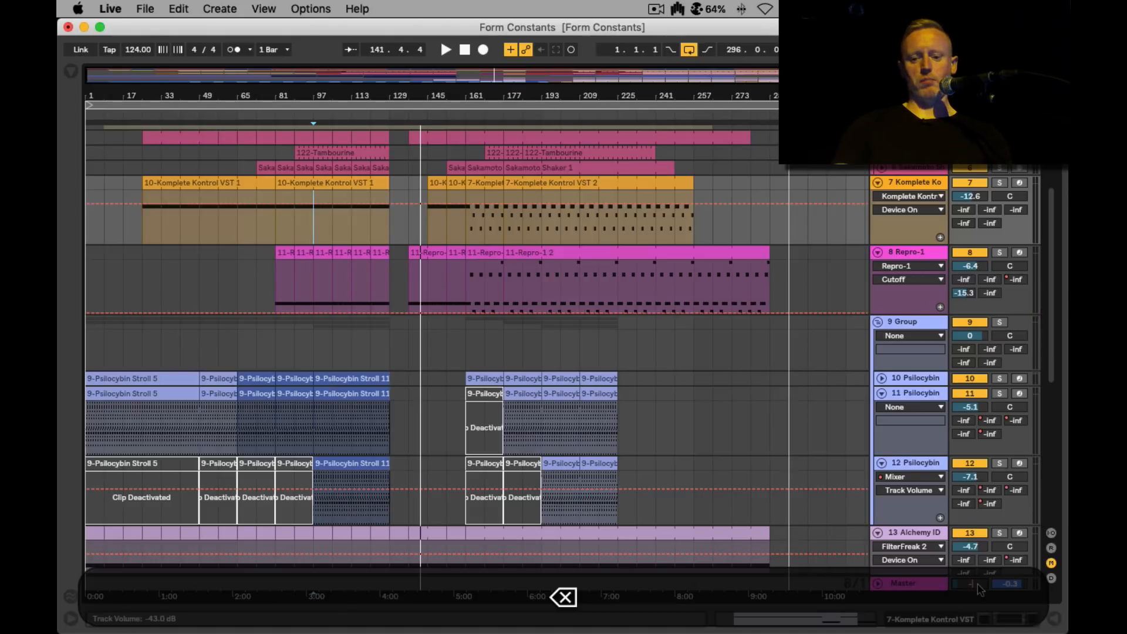
type("-10")
key("Return")
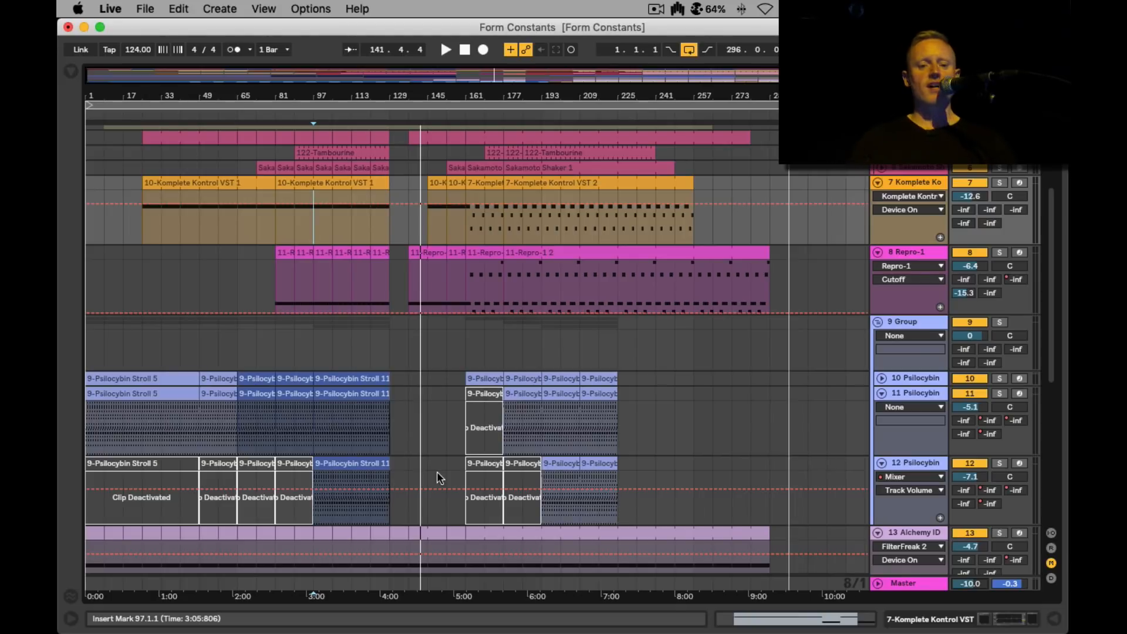
Step: Solo the 9 Group track and play the arrangement from bar 97
left_click(319, 417)
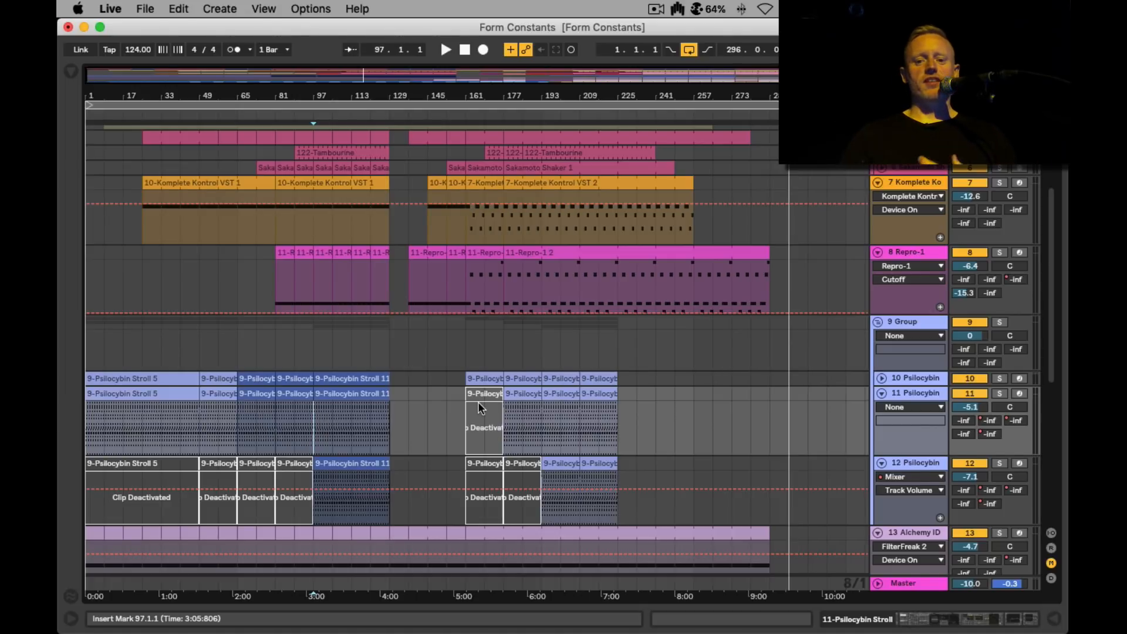
scroll(477, 401, "down", 3)
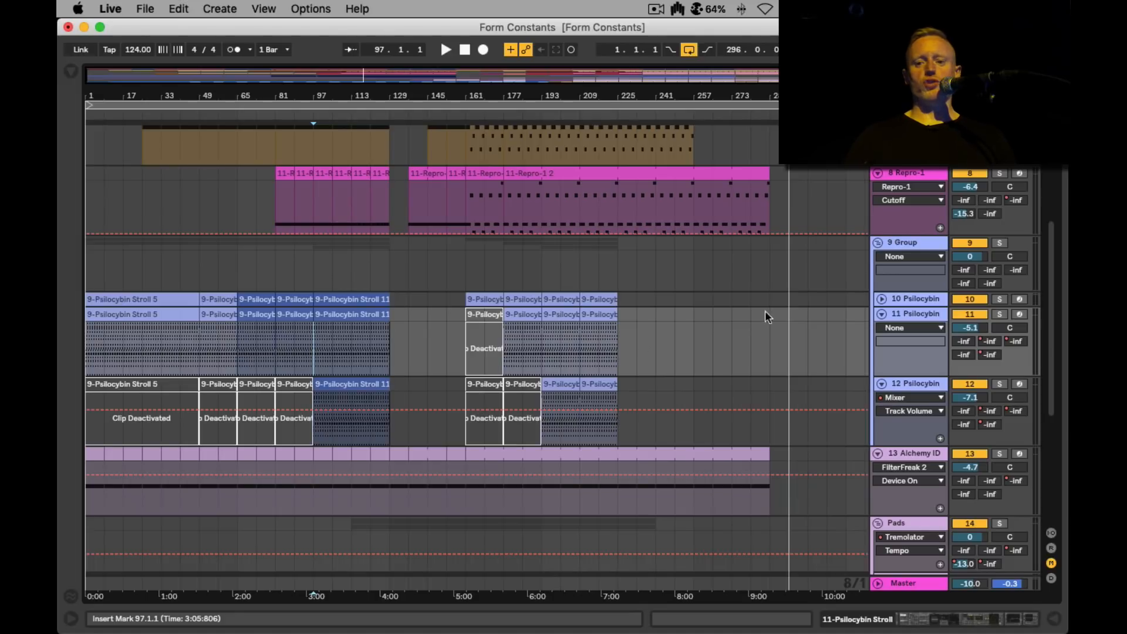
left_click(909, 237)
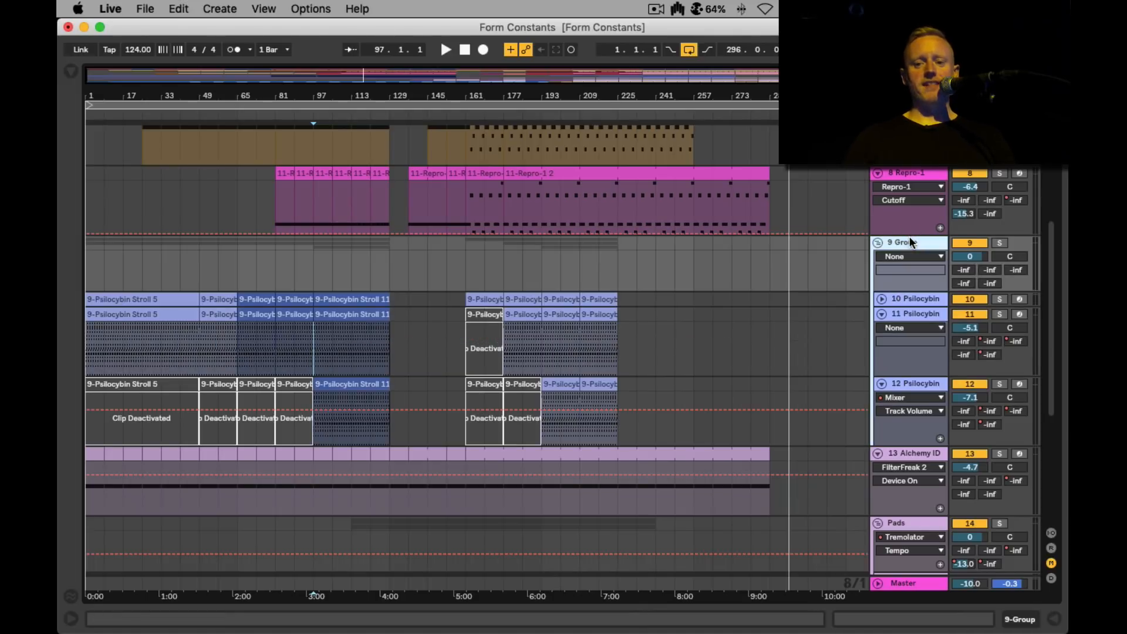
left_click(315, 341)
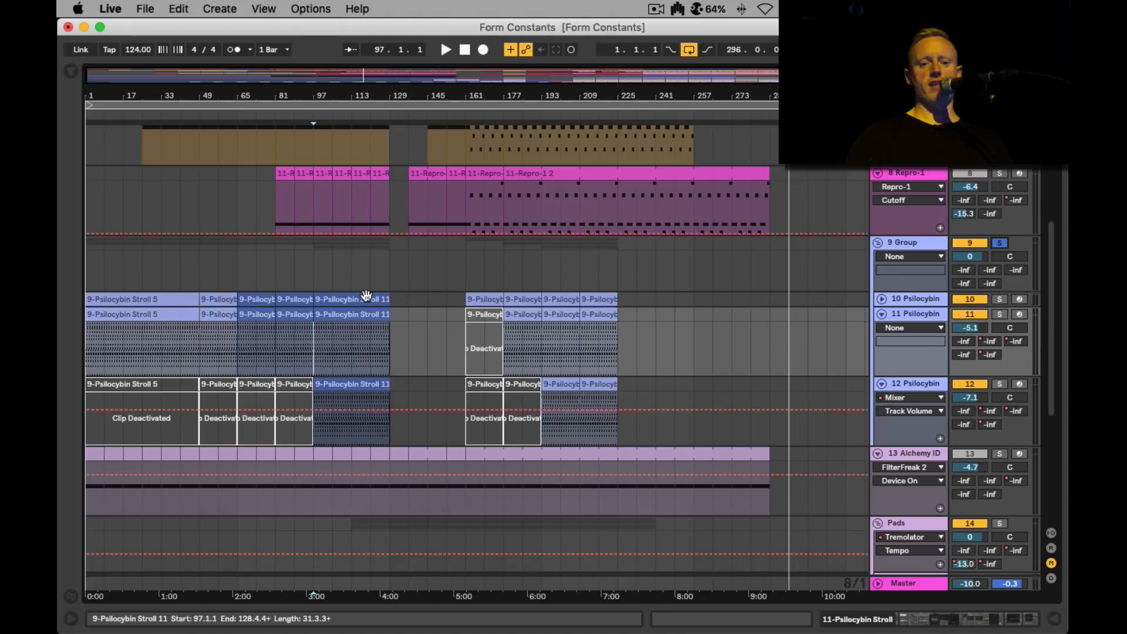
key("space")
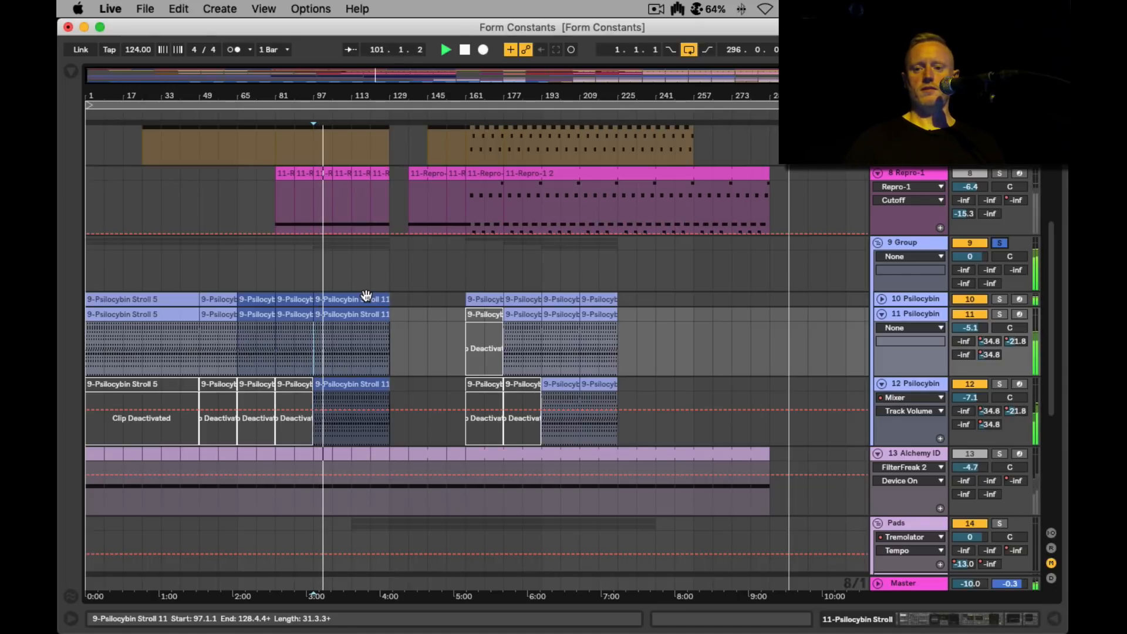
Step: Open the 9-Psilocybin Stroll 11 MIDI clip on track 10 in an enlarged note editor, listen through its end, and stop playback
double_click(349, 299)
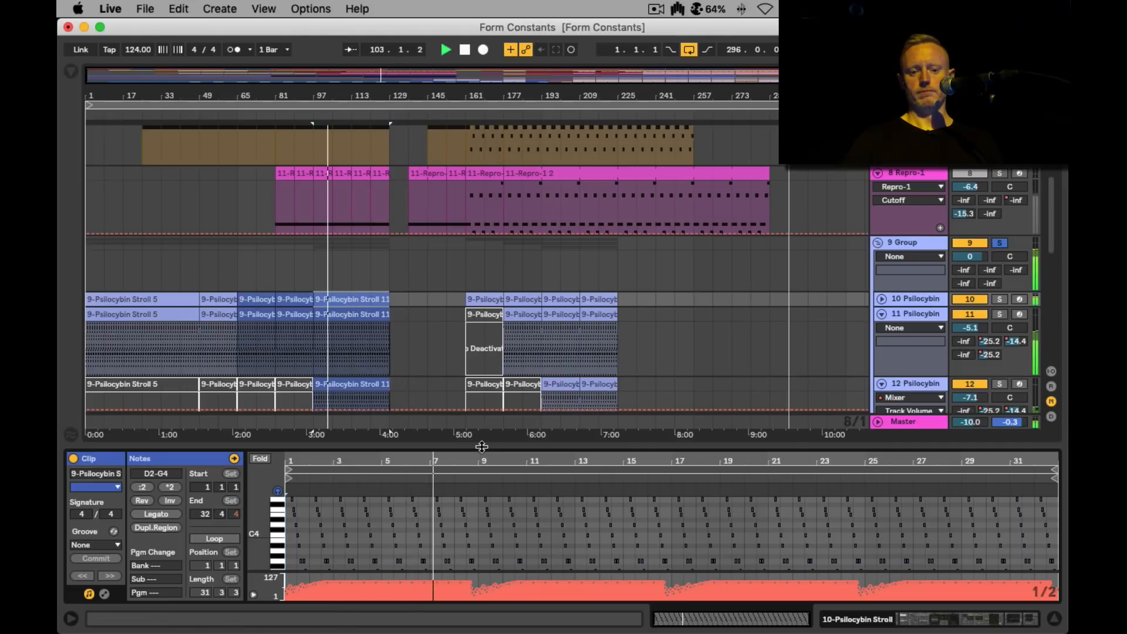
left_click_drag(481, 447, 478, 367)
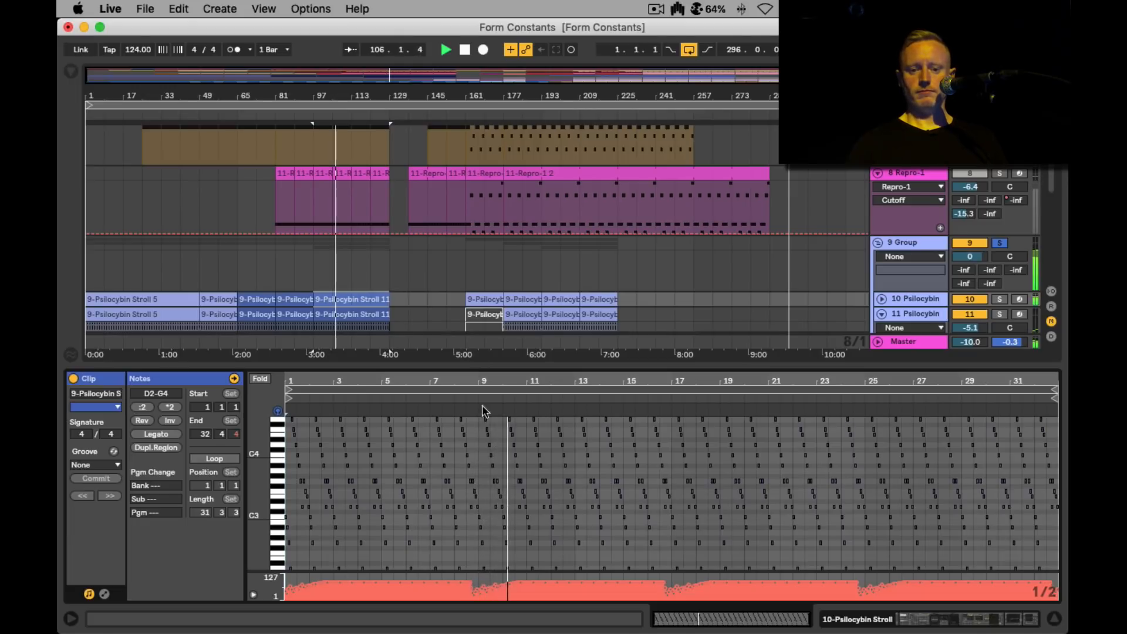
scroll(492, 465, "up", 3)
scroll(492, 465, "down", 3)
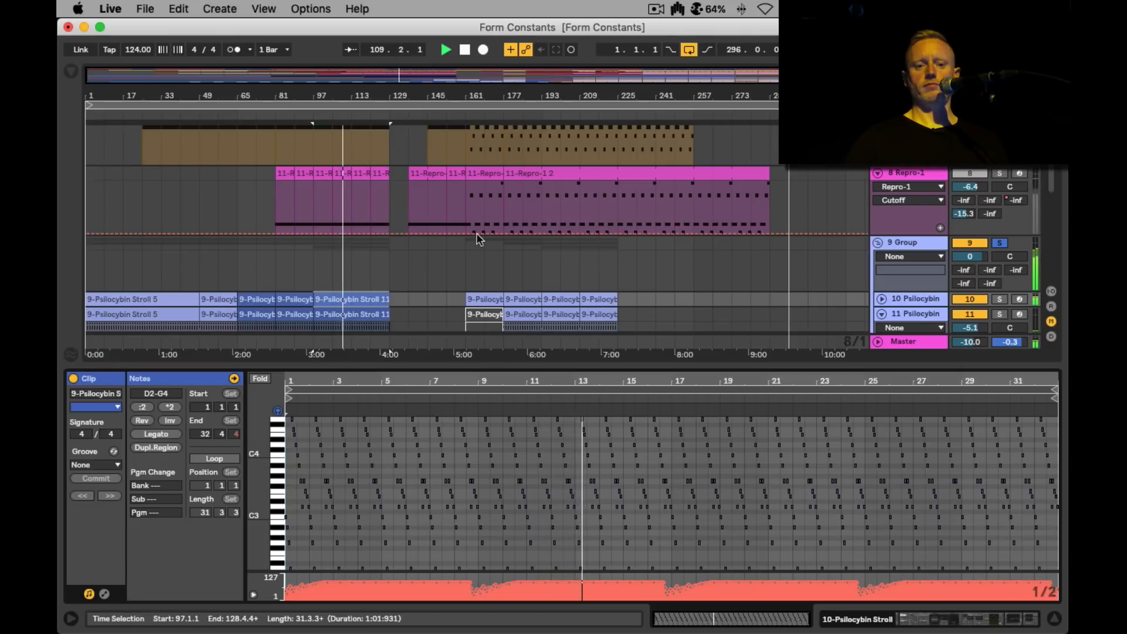
scroll(477, 238, "down", 5)
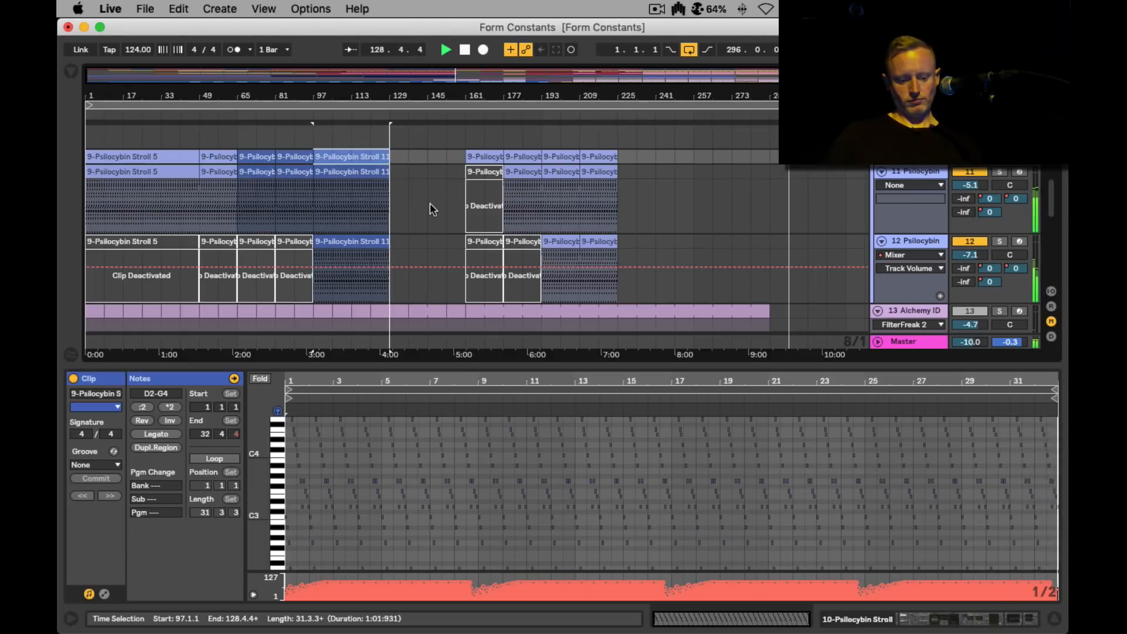
key("space")
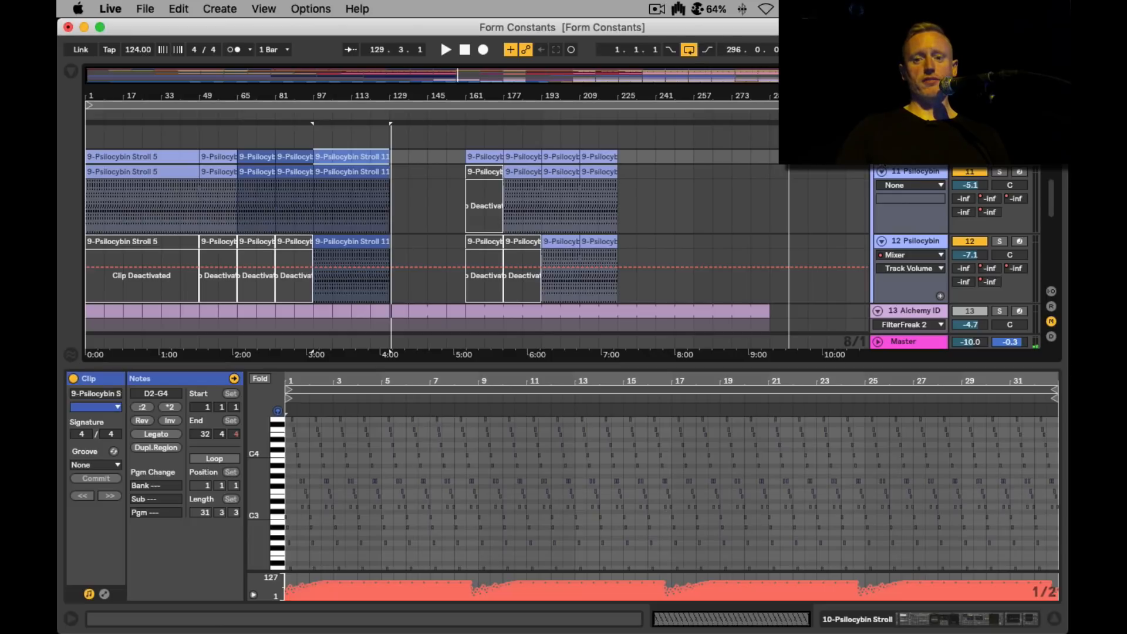
Step: Show automation in the arrangement, hide the clip's note editor, and look over the automation lanes of track 10
key("a")
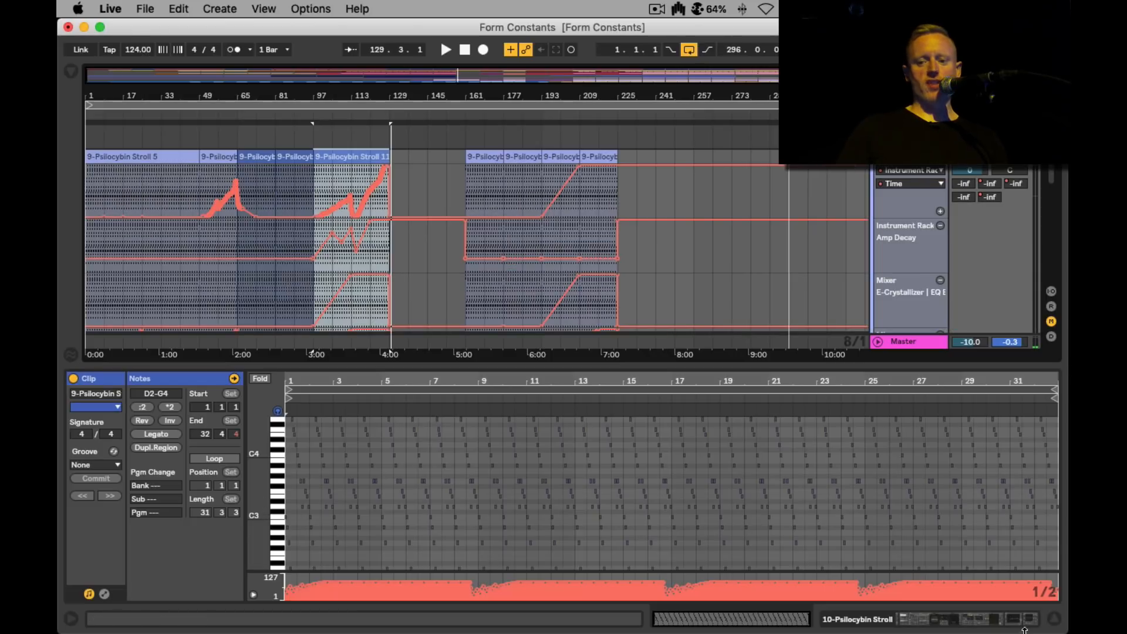
left_click(1052, 620)
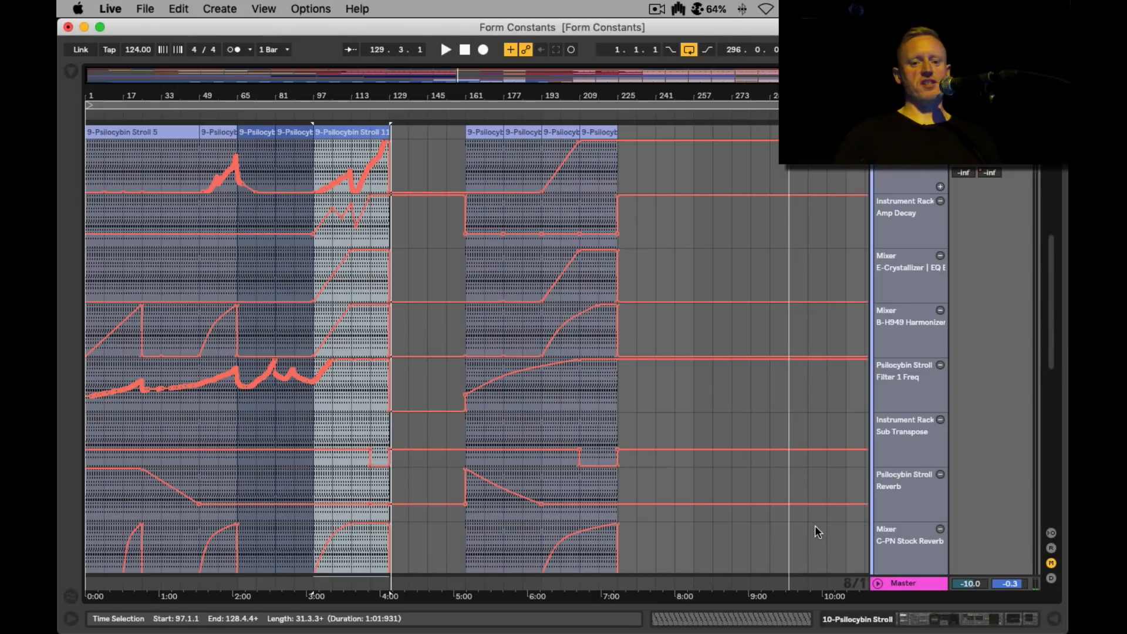
scroll(765, 484, "down", 3)
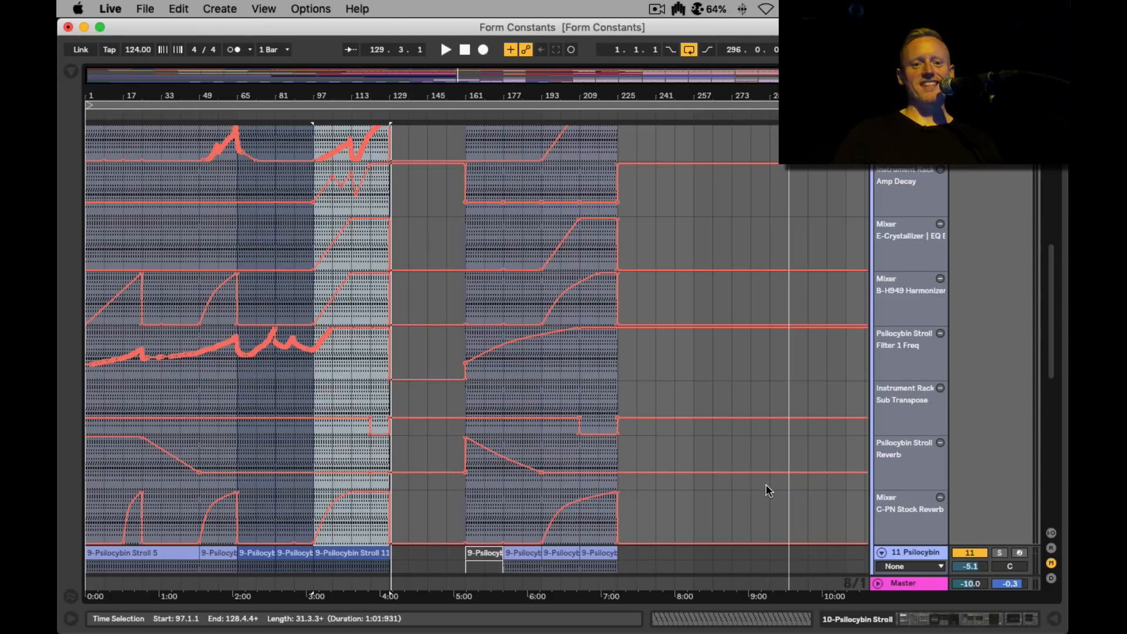
scroll(765, 484, "up", 4)
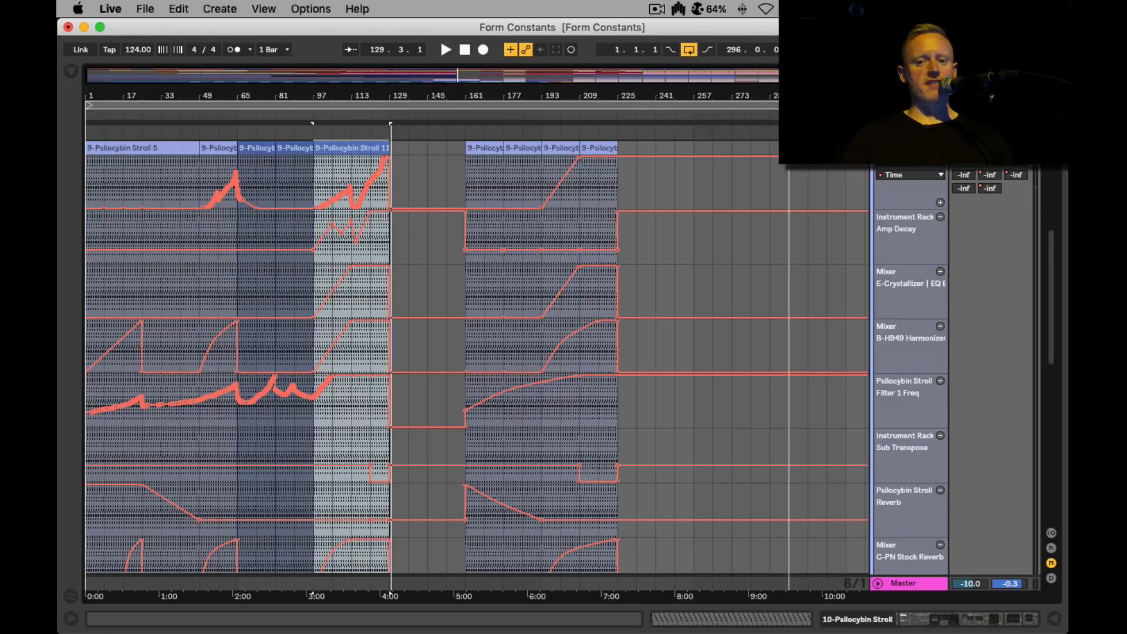
Step: Collapse track 10 to look over the tracks below it, and expand its automation lanes again
left_click(881, 148)
scroll(887, 207, "down", 3)
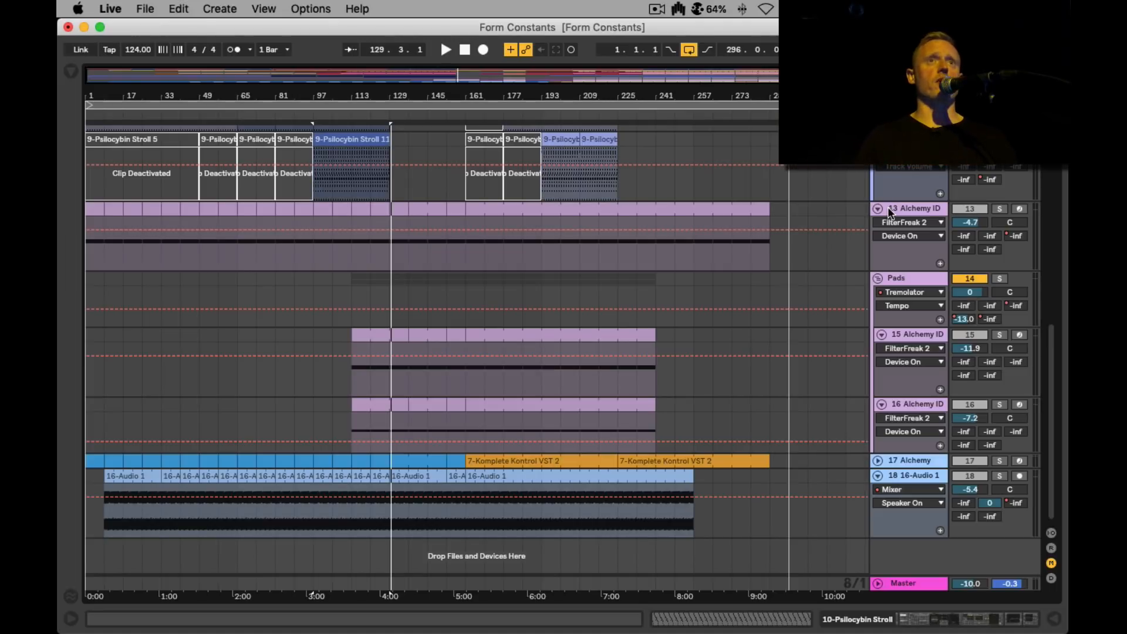
scroll(887, 209, "up", 5)
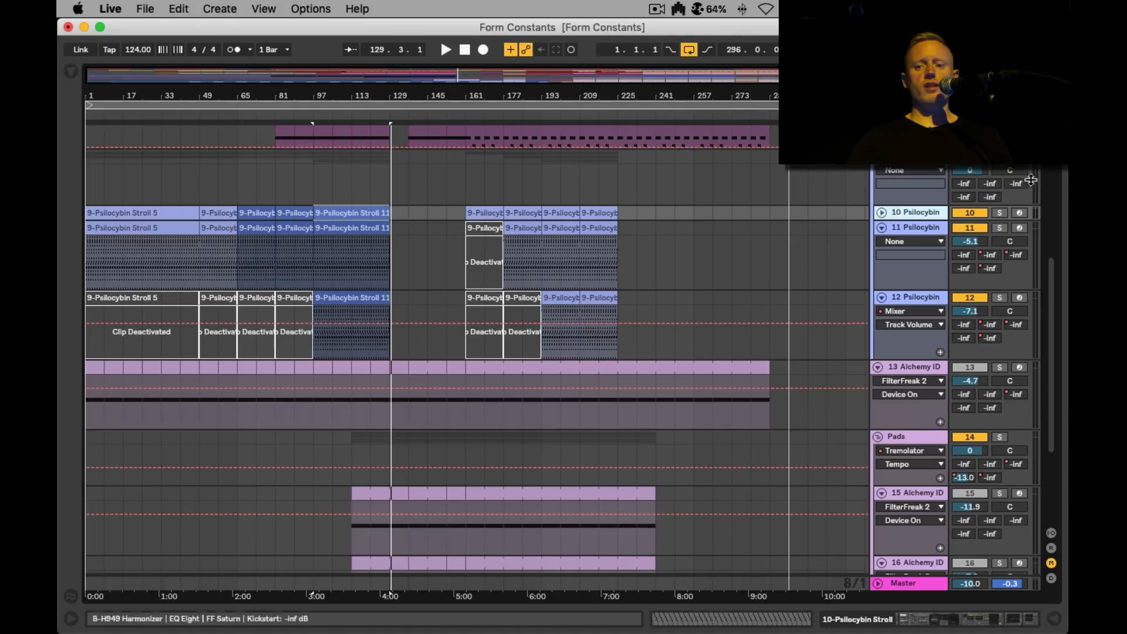
left_click(880, 212)
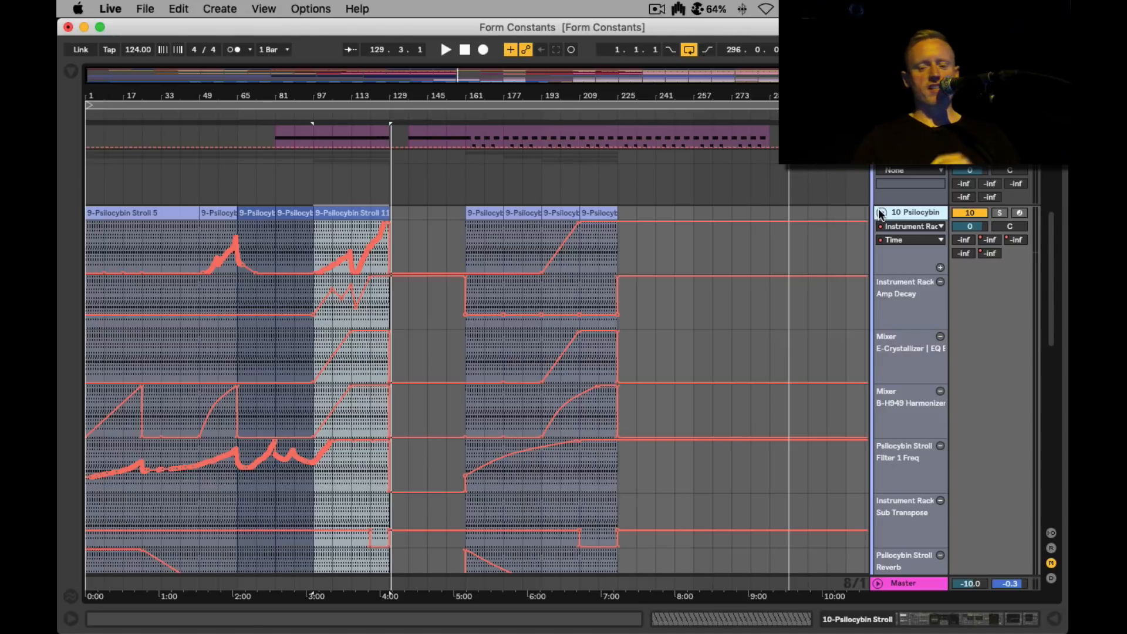
Step: Show the device chain of track 10 and select the Psilocybin Stroll rack
scroll(714, 291, "down", 3)
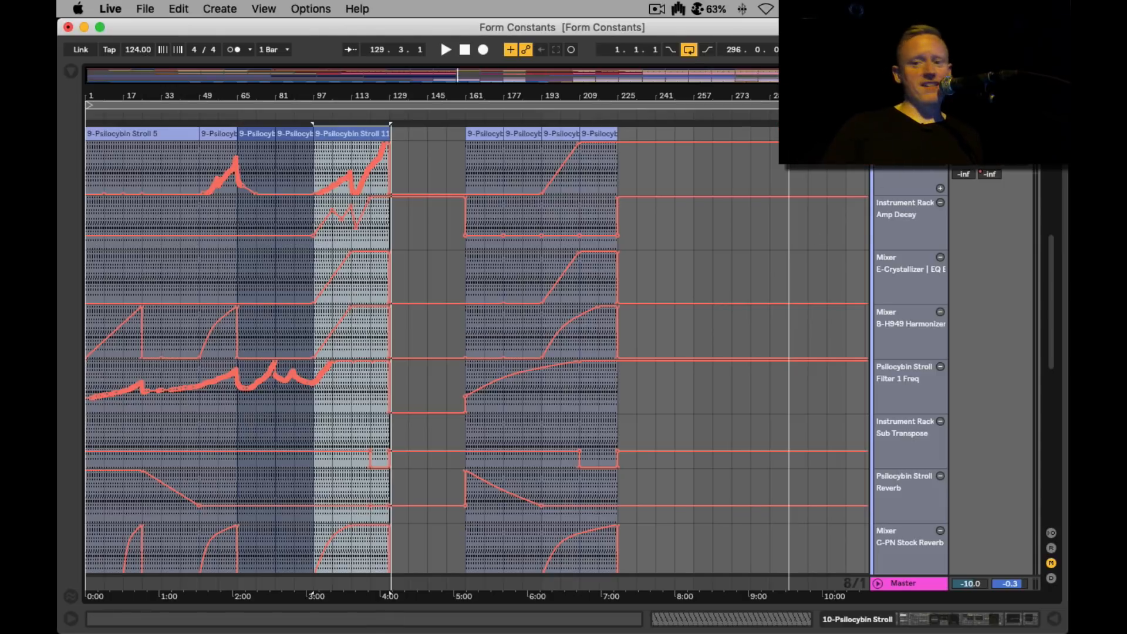
key("shift+Tab")
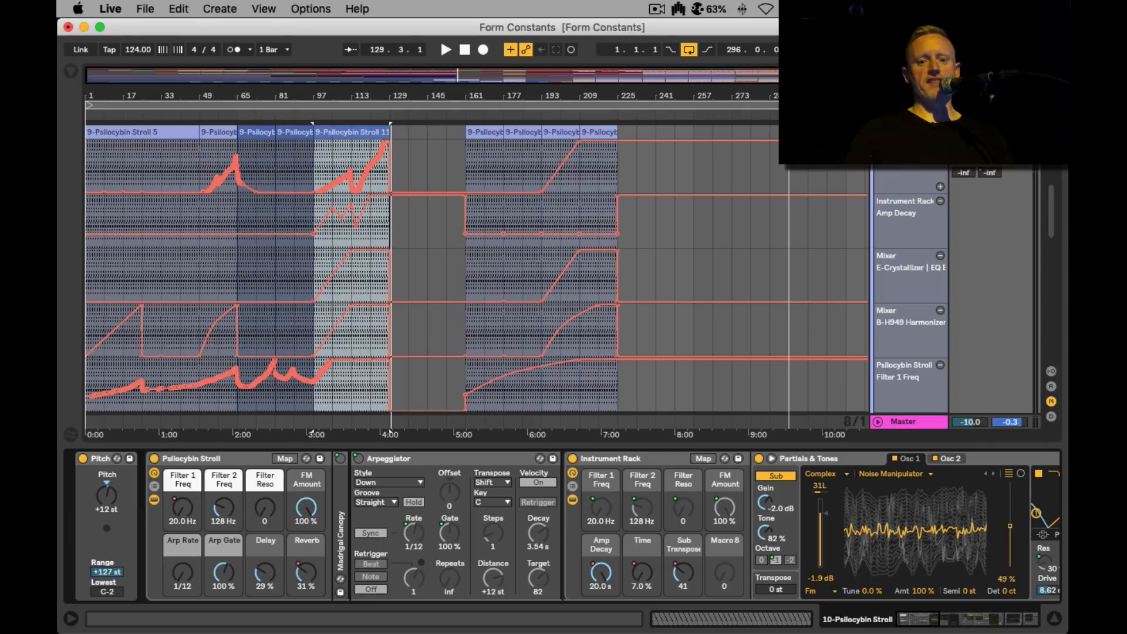
key("super")
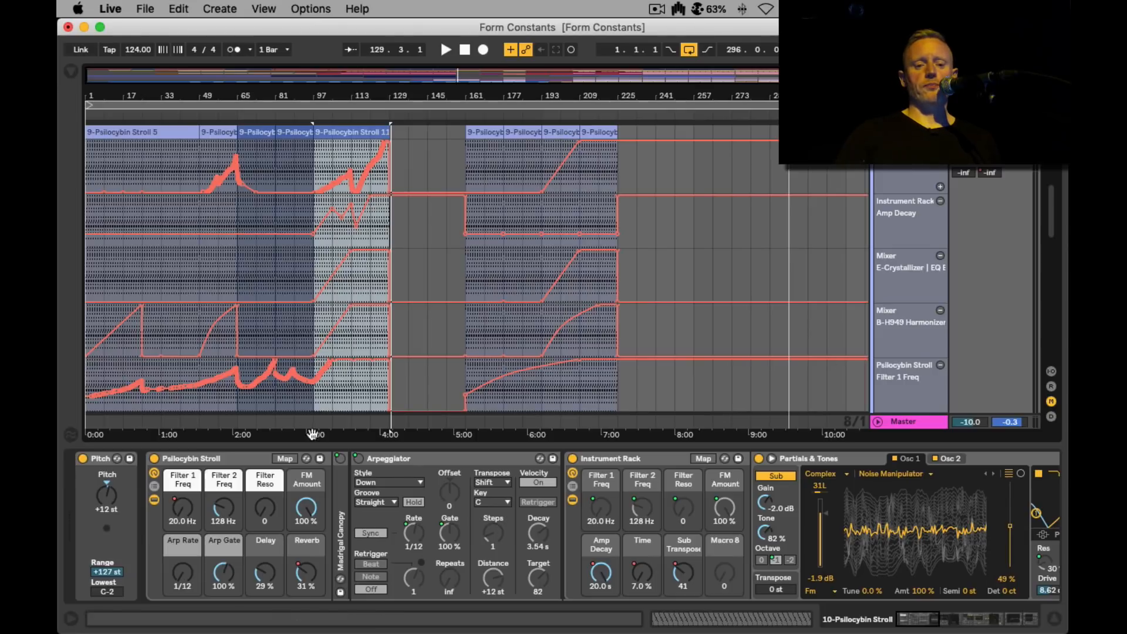
left_click(218, 459)
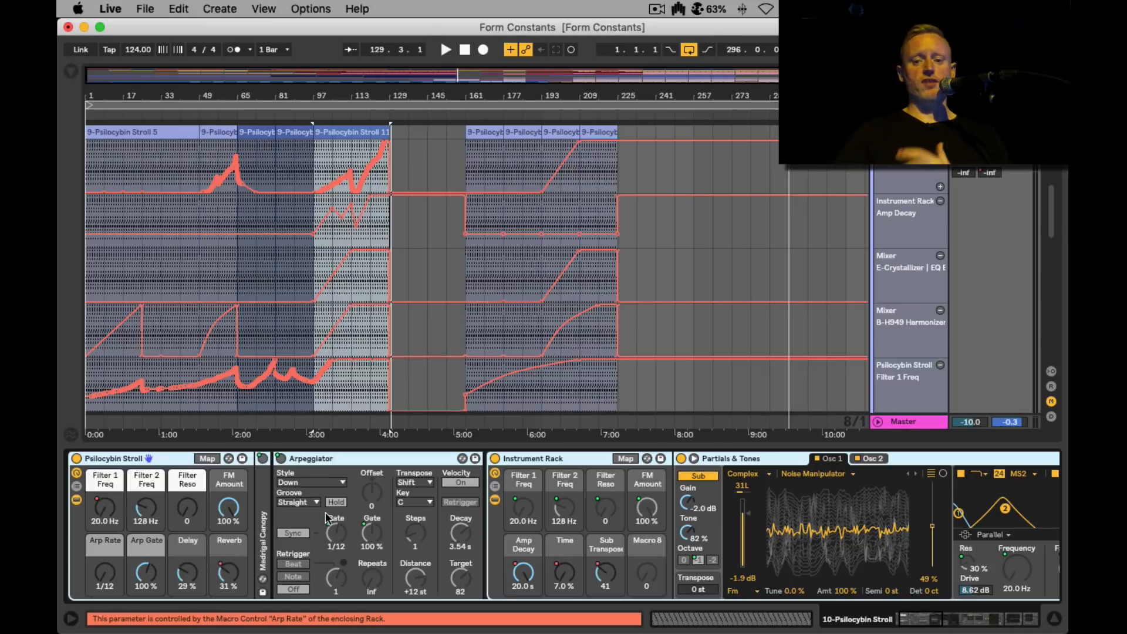
Step: Examine the device chain of track 10 from the Arpeggiator through to the Auto Filter and back to the wavetable instrument
scroll(328, 517, "right", 10)
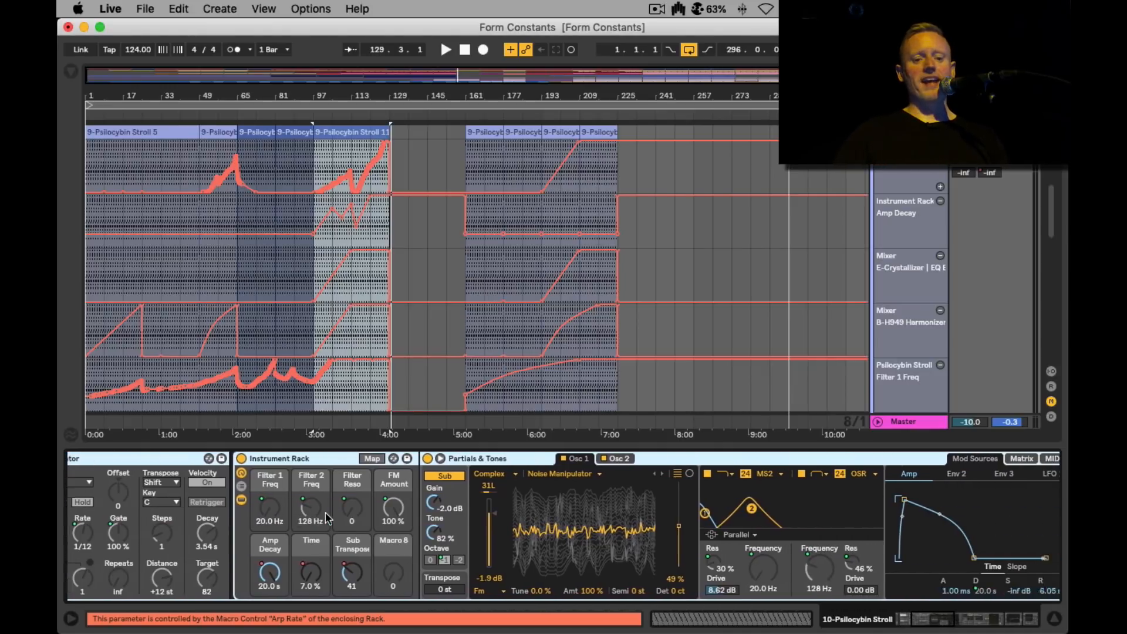
scroll(327, 518, "right", 10)
scroll(327, 518, "right", 5)
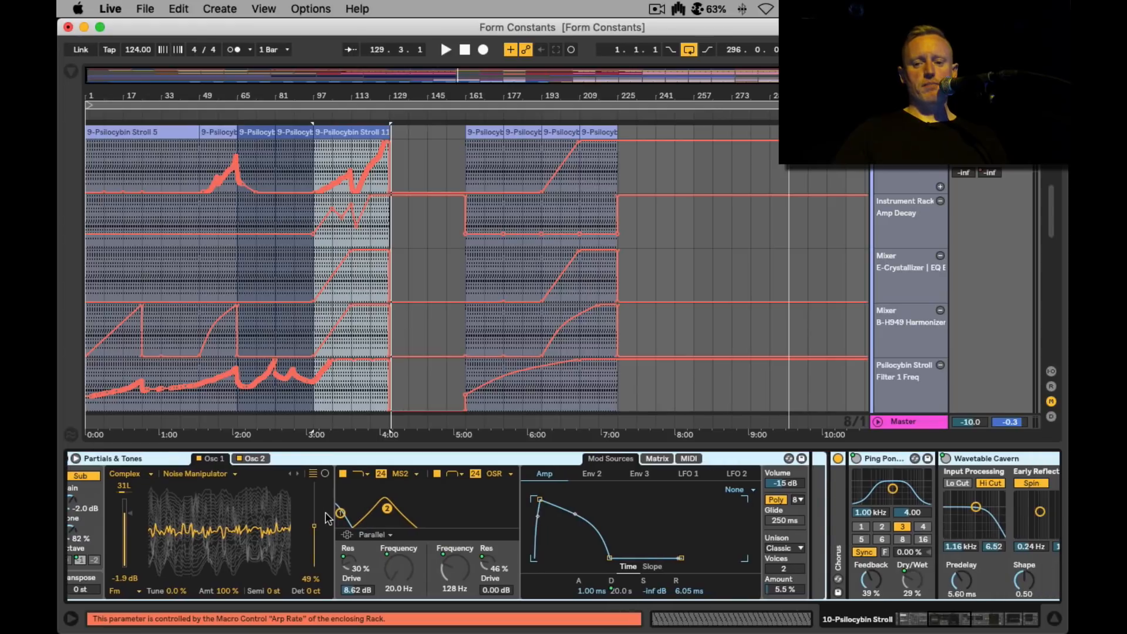
scroll(328, 518, "right", 10)
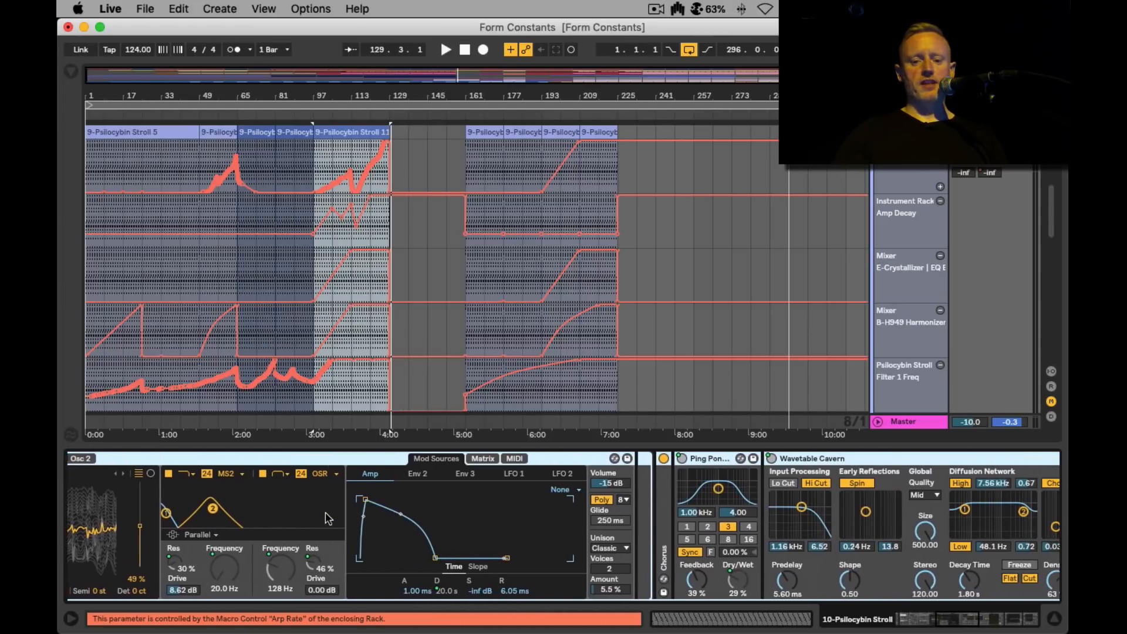
scroll(327, 518, "right", 20)
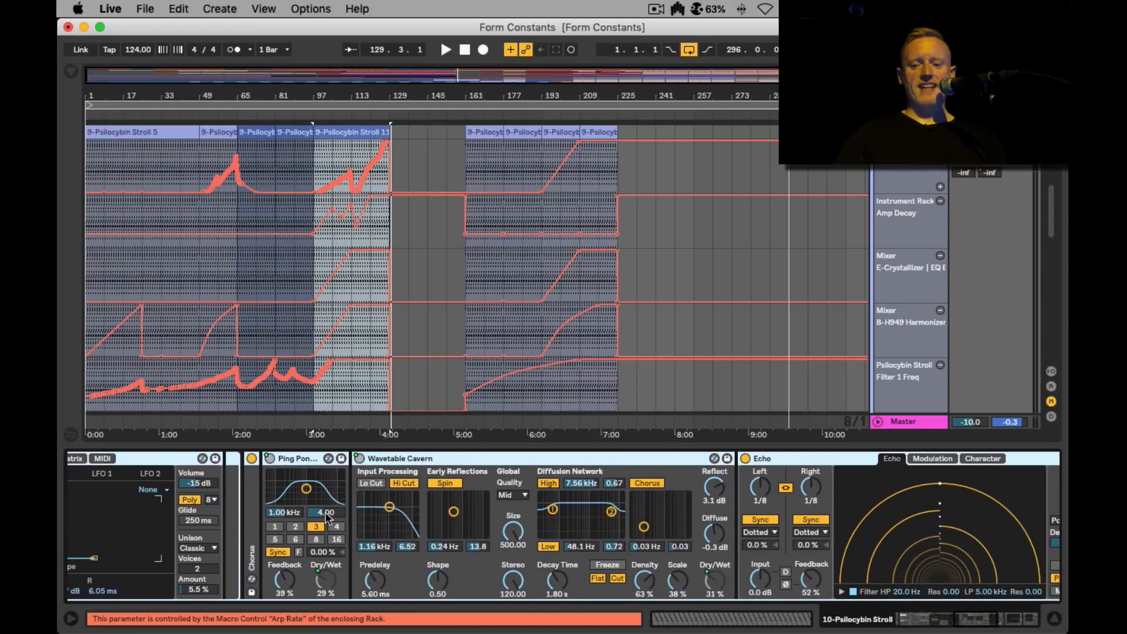
scroll(328, 517, "right", 15)
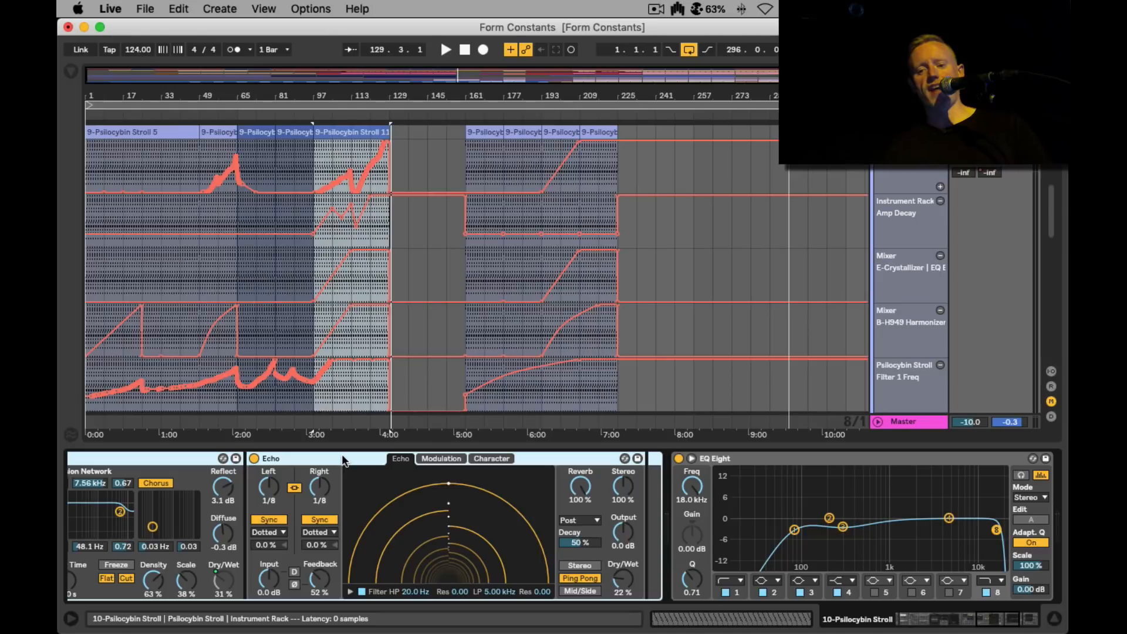
scroll(345, 459, "right", 5)
scroll(343, 456, "right", 13)
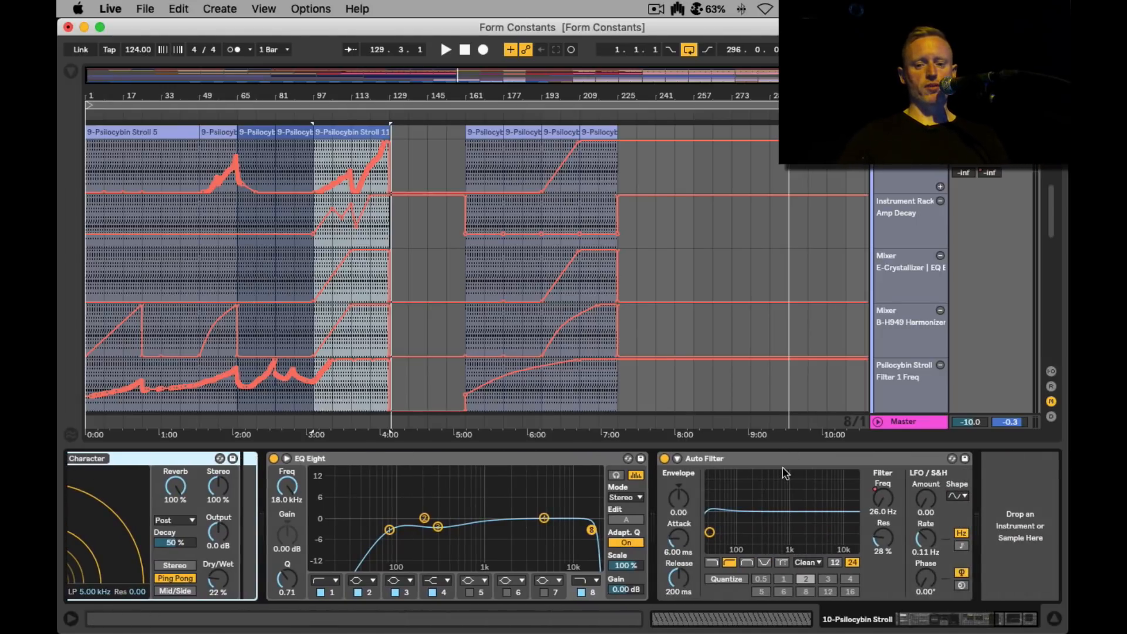
scroll(786, 473, "left", 20)
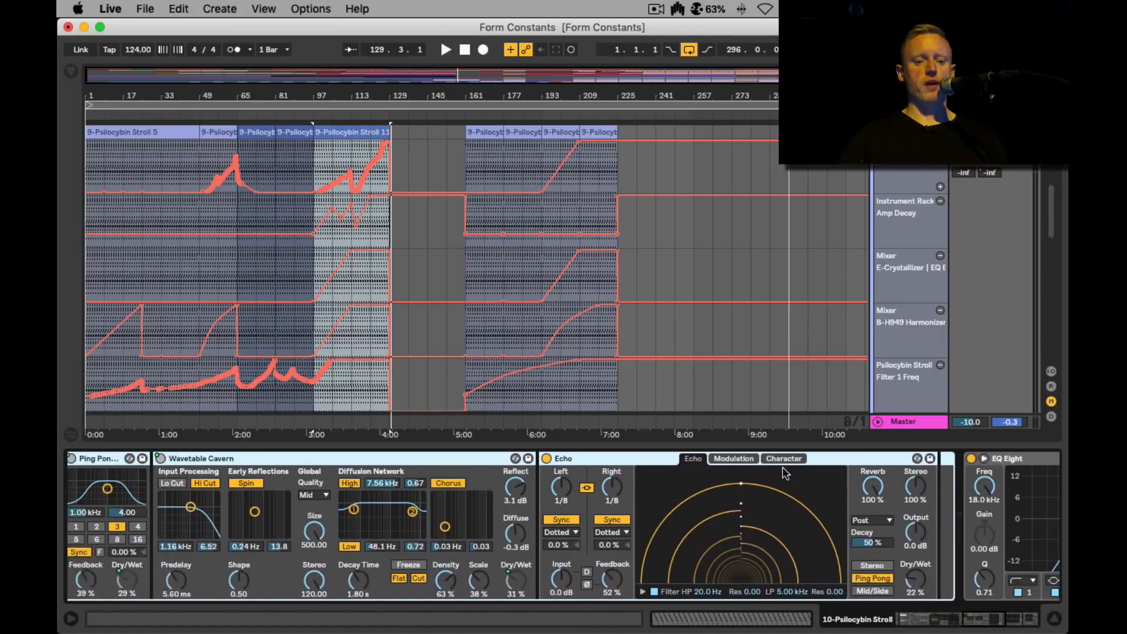
scroll(785, 473, "left", 18)
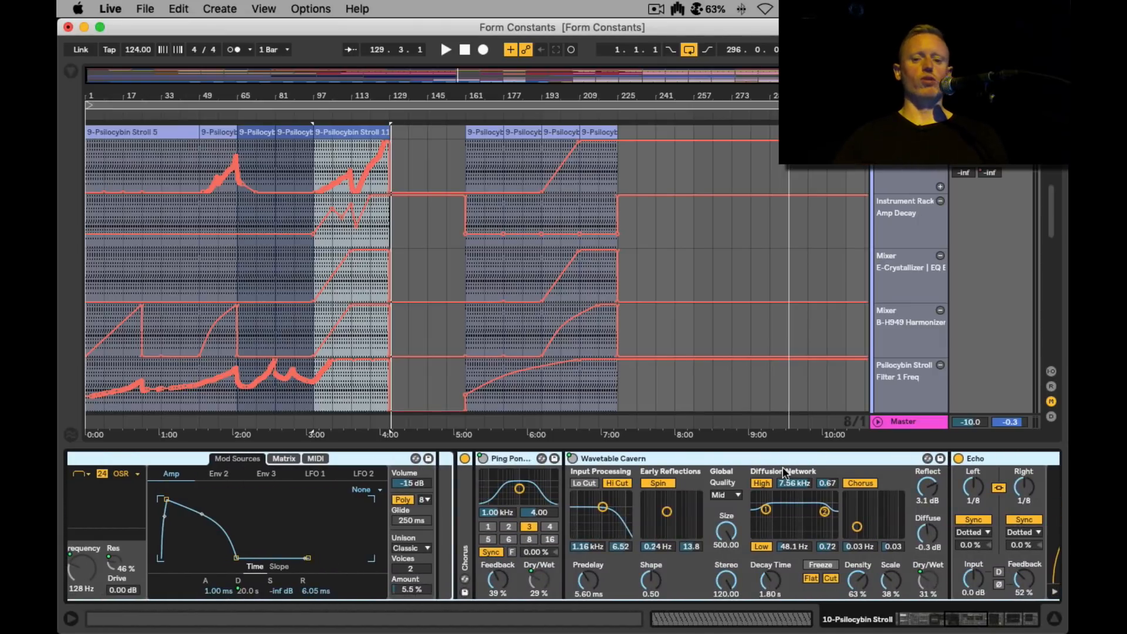
scroll(547, 515, "left", 5)
scroll(547, 516, "left", 20)
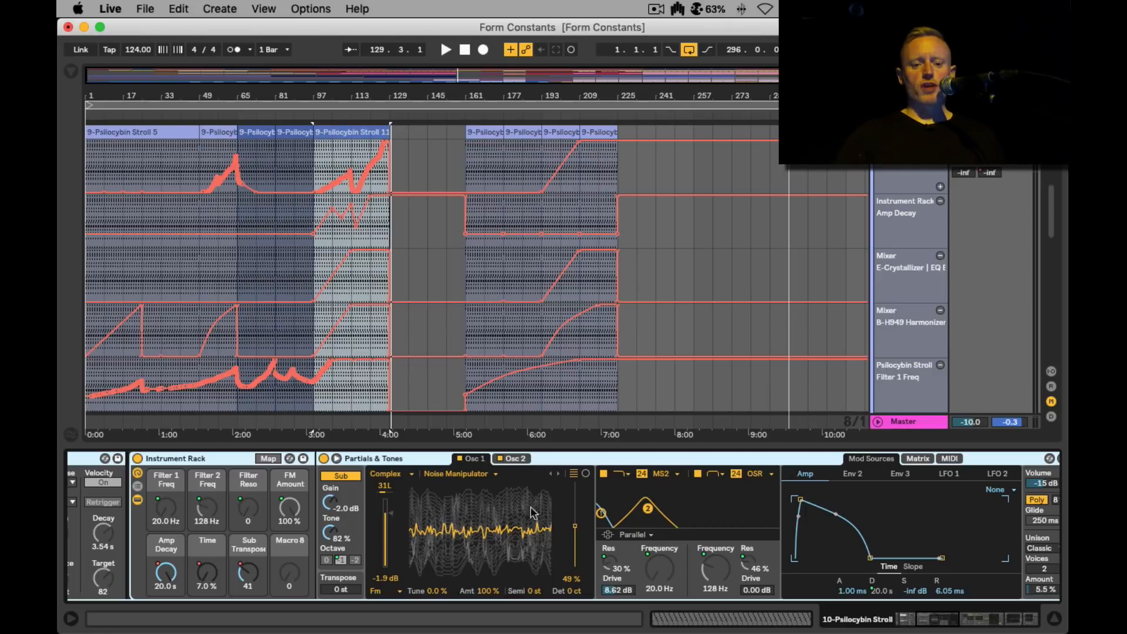
Step: Unfold and enlarge the Partials & Tones wavetable view, and examine it together with the devices before it back to the Psilocybin Stroll rack
left_click(337, 459)
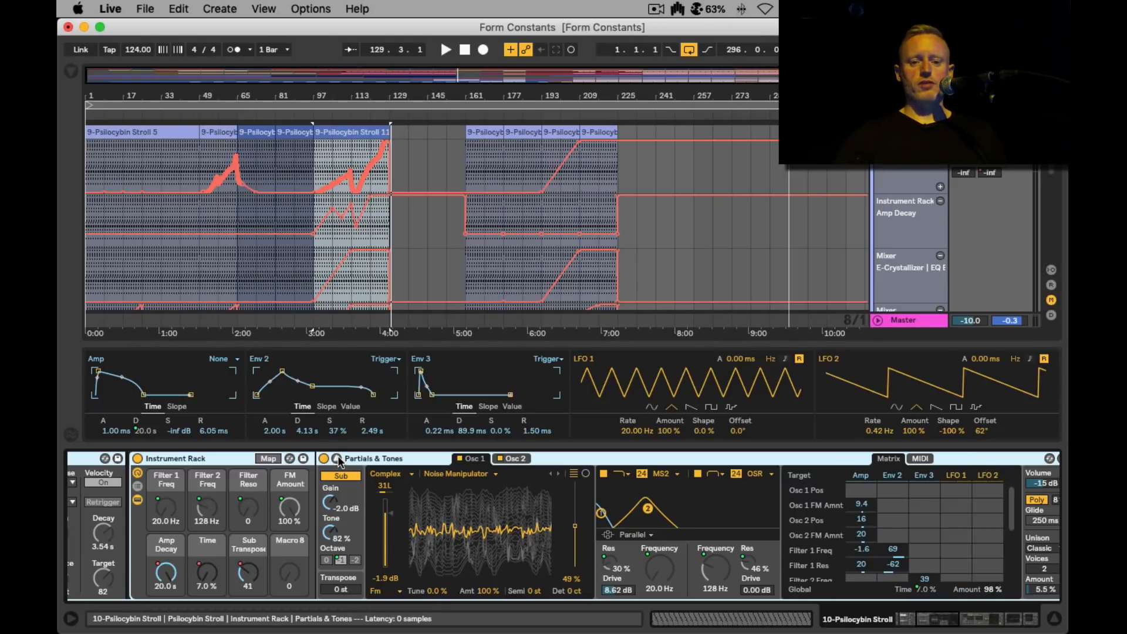
left_click_drag(459, 343, 466, 169)
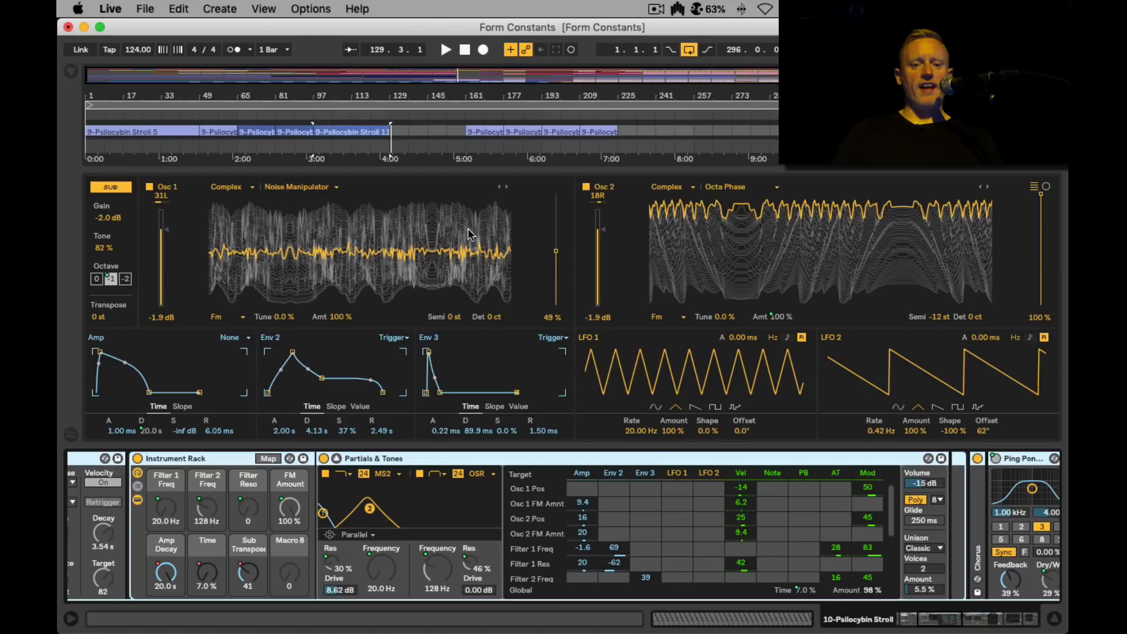
left_click(382, 101)
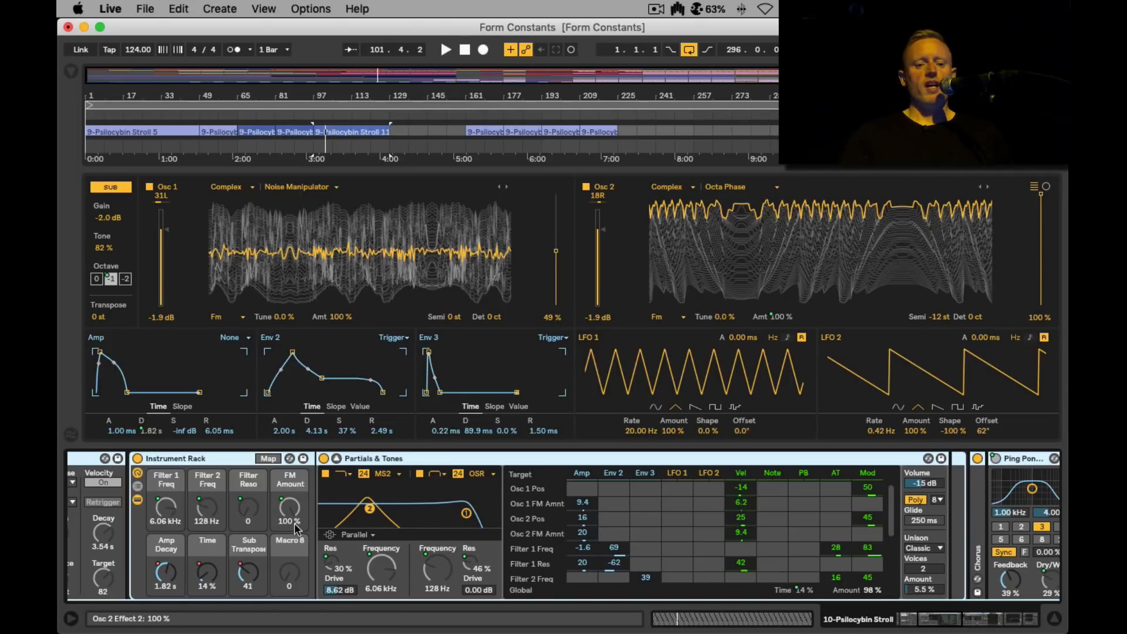
scroll(294, 523, "left", 5)
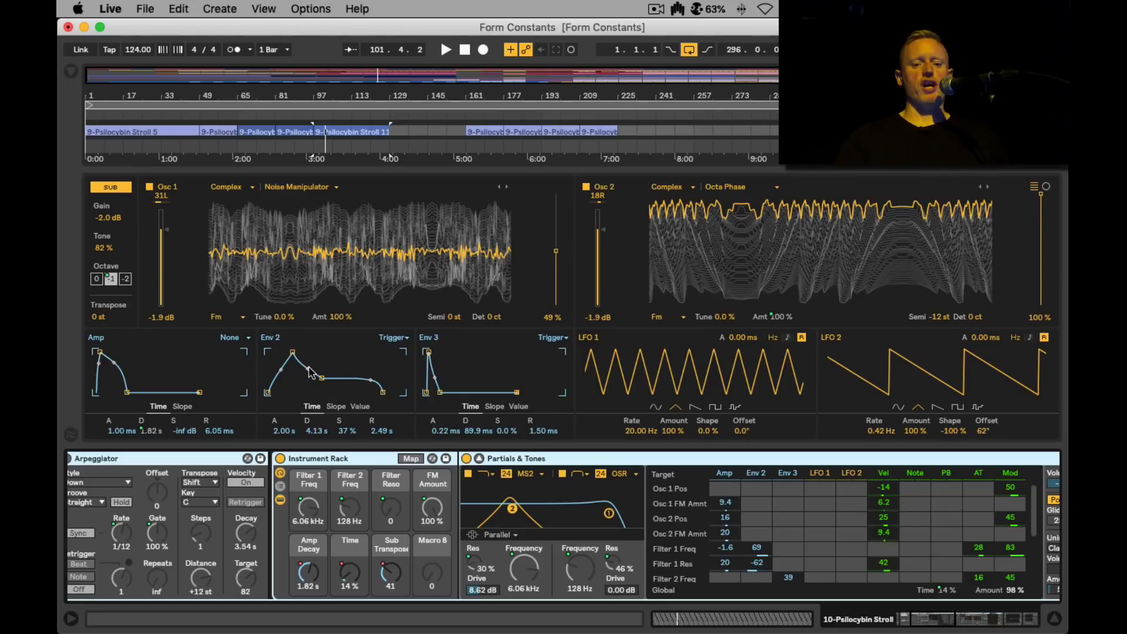
scroll(305, 517, "left", 5)
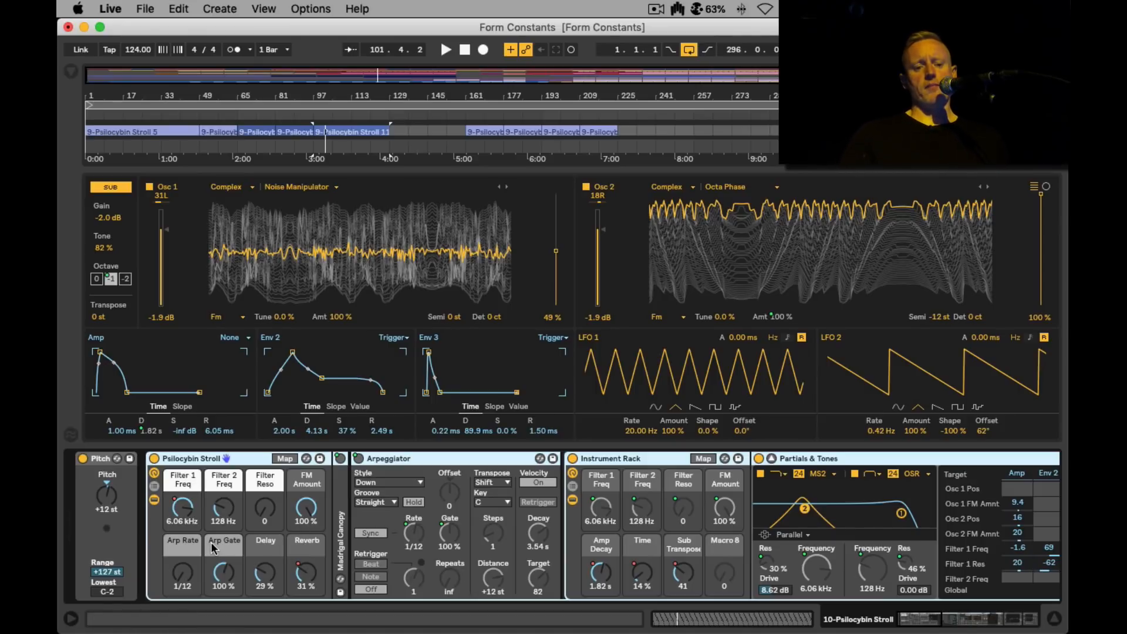
Step: Play a short passage, and set the Psilocybin Stroll rack's Filter 1 Freq to 2.31 kHz and Filter 2 Freq to 115 Hz
key("space")
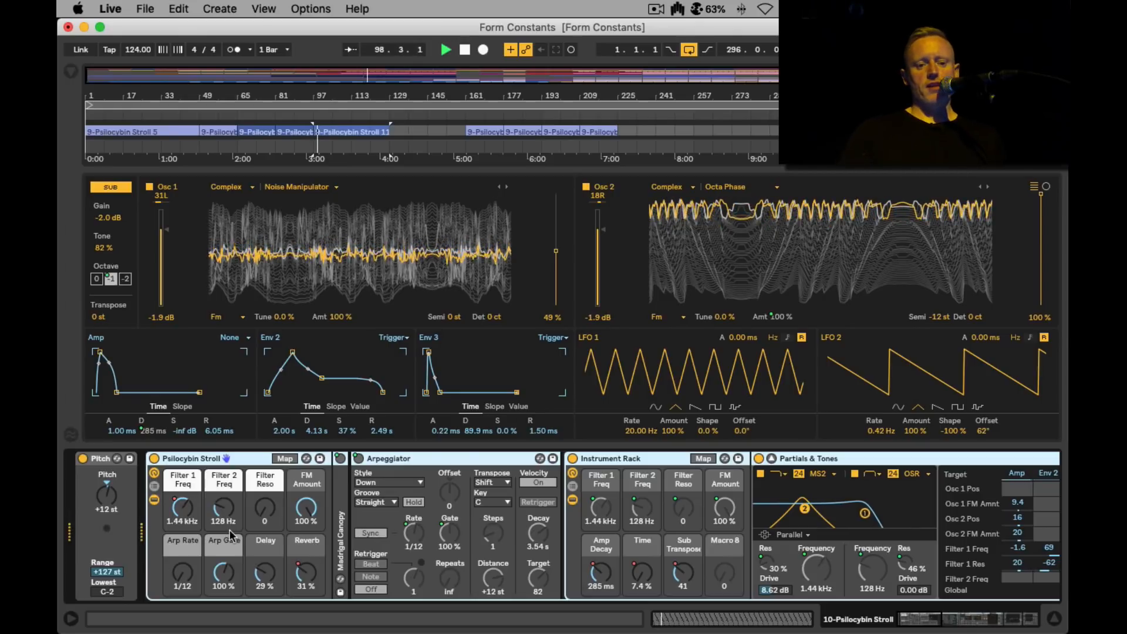
key("space")
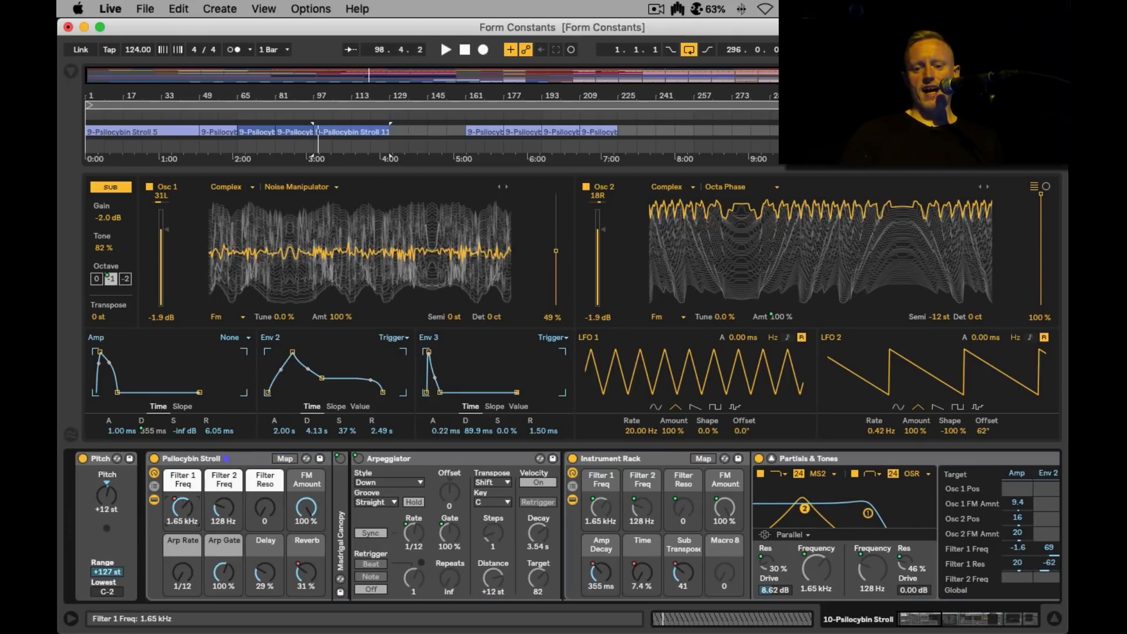
left_click_drag(182, 507, 182, 495)
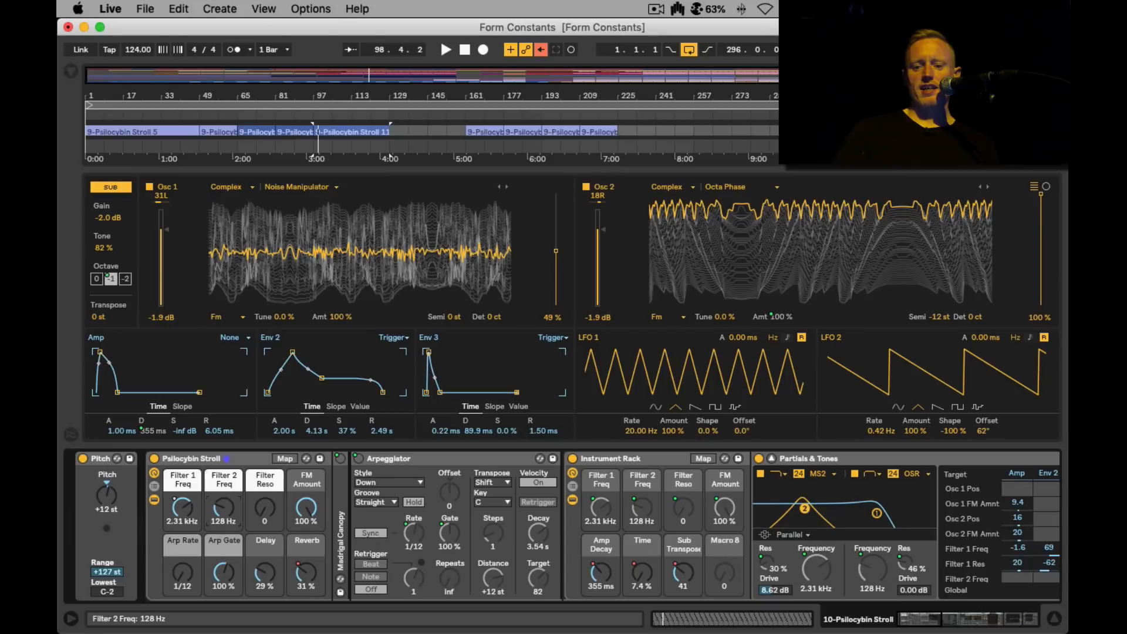
left_click_drag(223, 508, 223, 510)
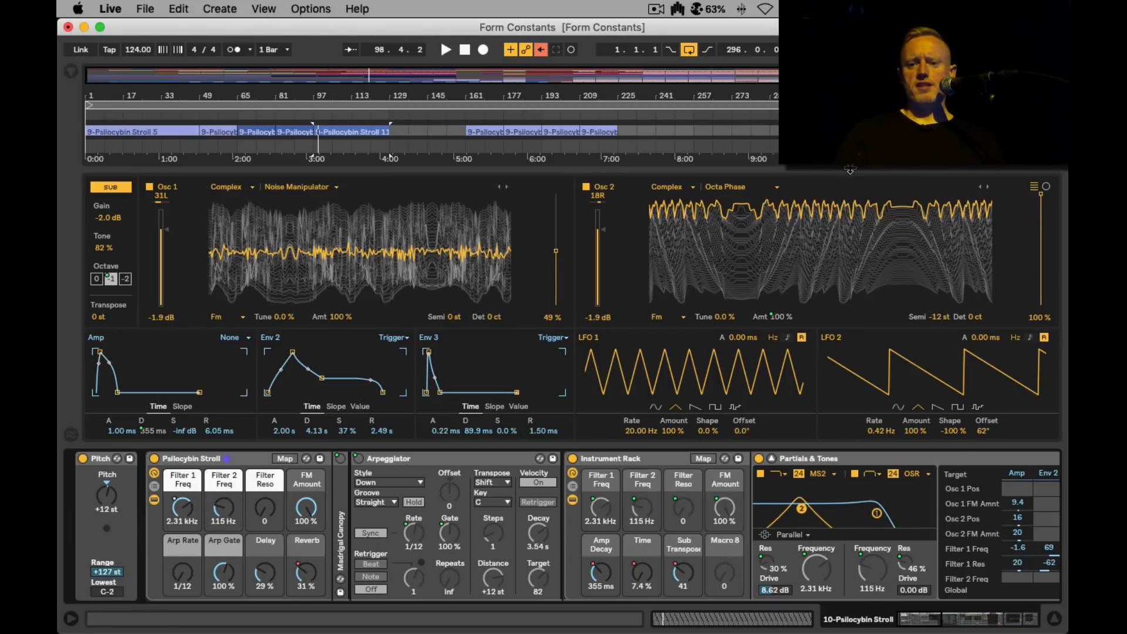
Step: Shrink the wavetable view to reveal the track's clips, and raise Filter 2 Freq to 1.76 kHz during playback
left_click_drag(850, 169, 835, 218)
key("space")
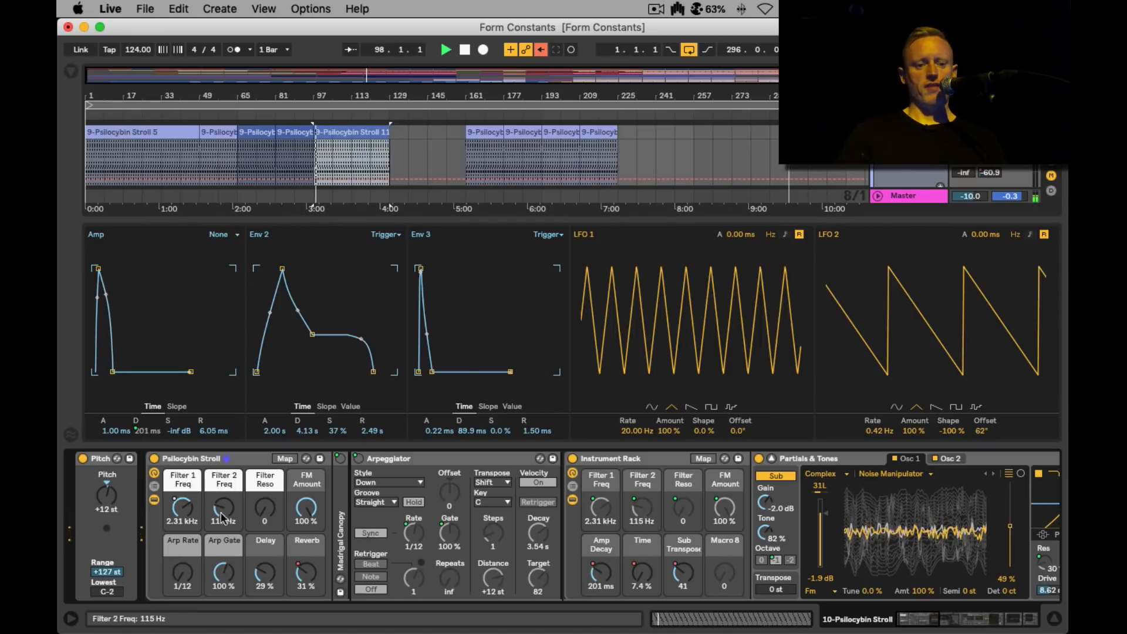
left_click_drag(221, 517, 222, 464)
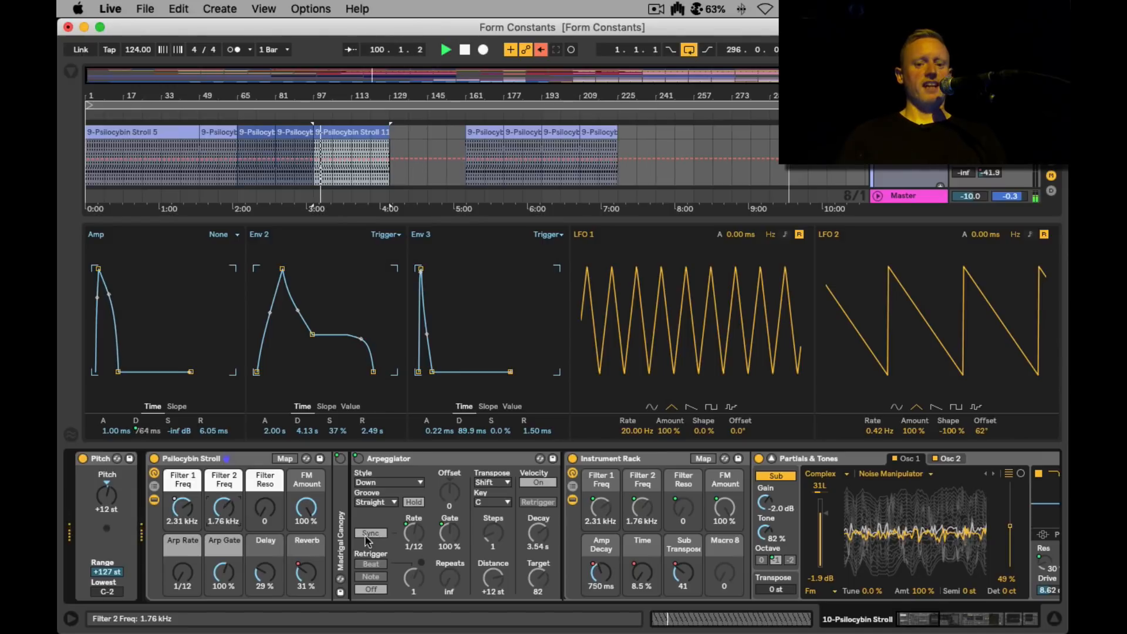
Step: Collapse the Arpeggiator device and lower the Psilocybin Stroll rack's Filter 2 Freq to 121 Hz, ending playback
scroll(367, 540, "right", 6)
scroll(502, 582, "left", 2)
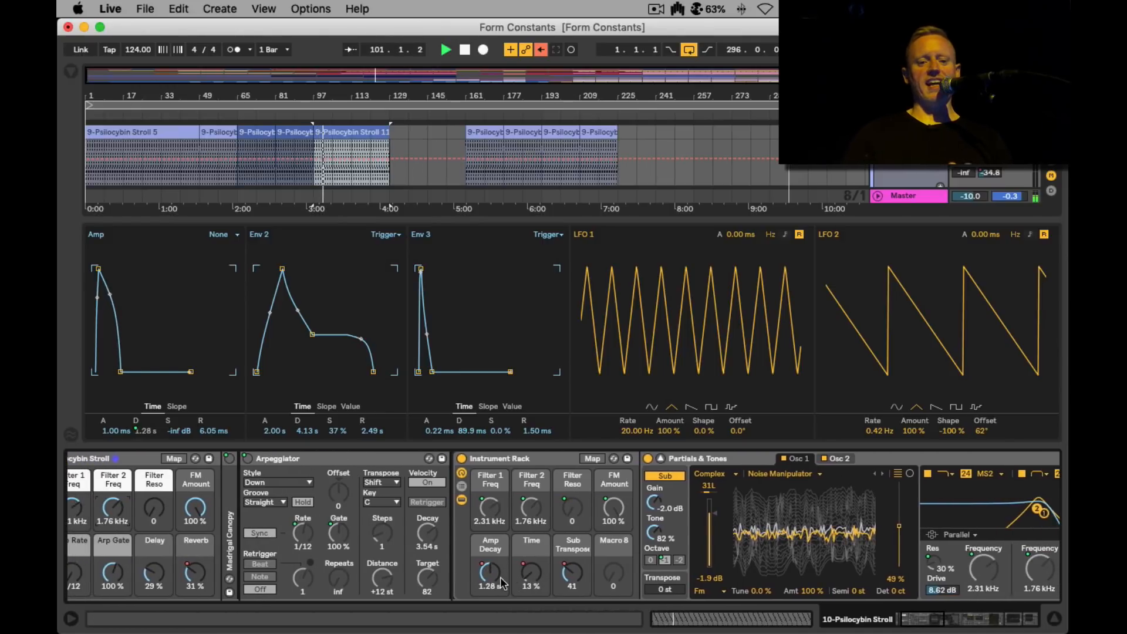
left_click_drag(501, 582, 502, 559)
double_click(339, 458)
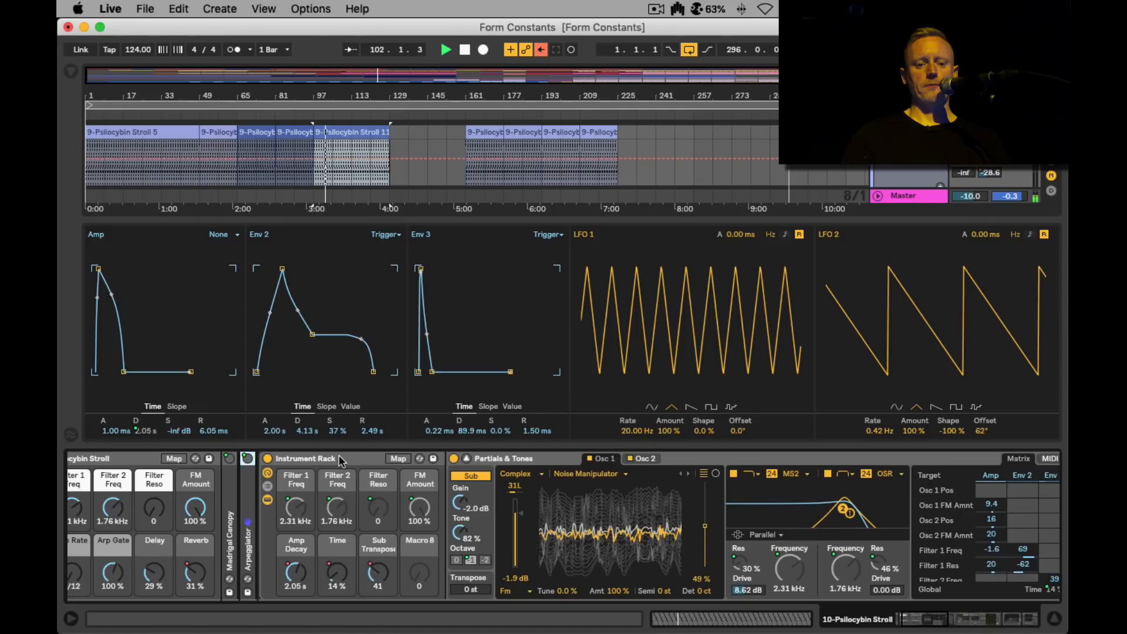
scroll(352, 517, "left", 3)
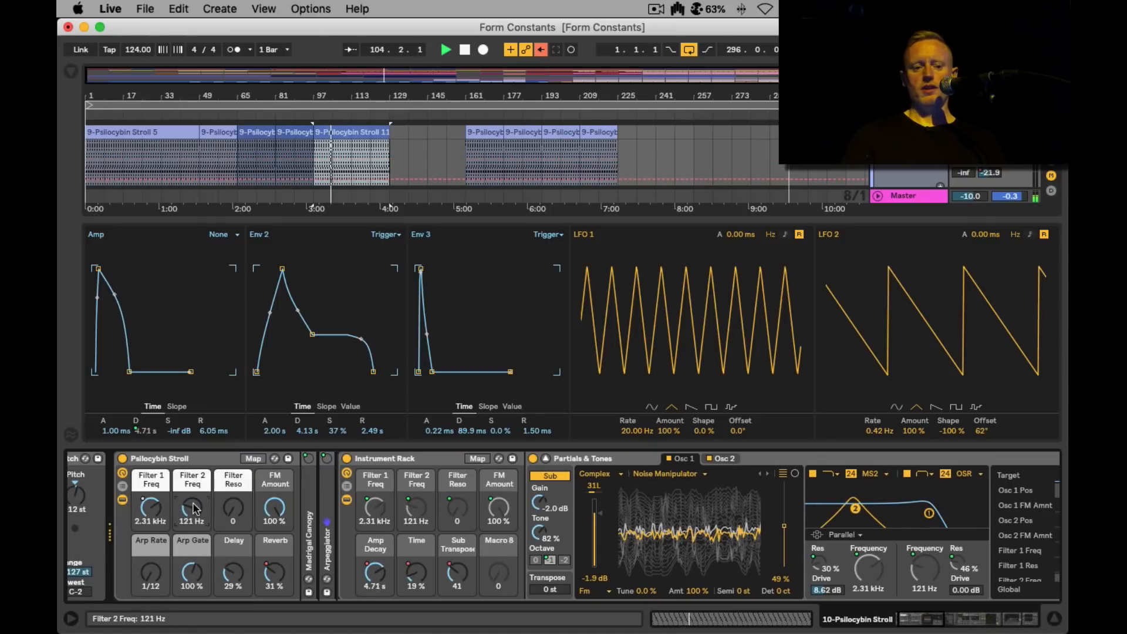
key("space")
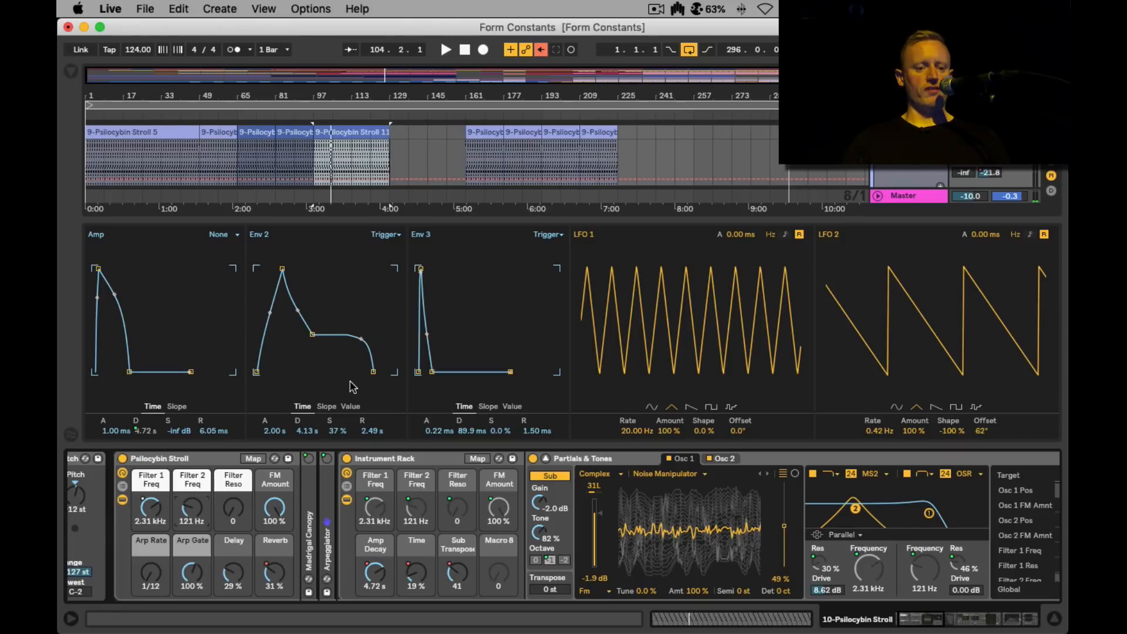
Step: Play the section from bar 97 and raise the inner Instrument Rack's Amp Decay to 20.0 s
key("space")
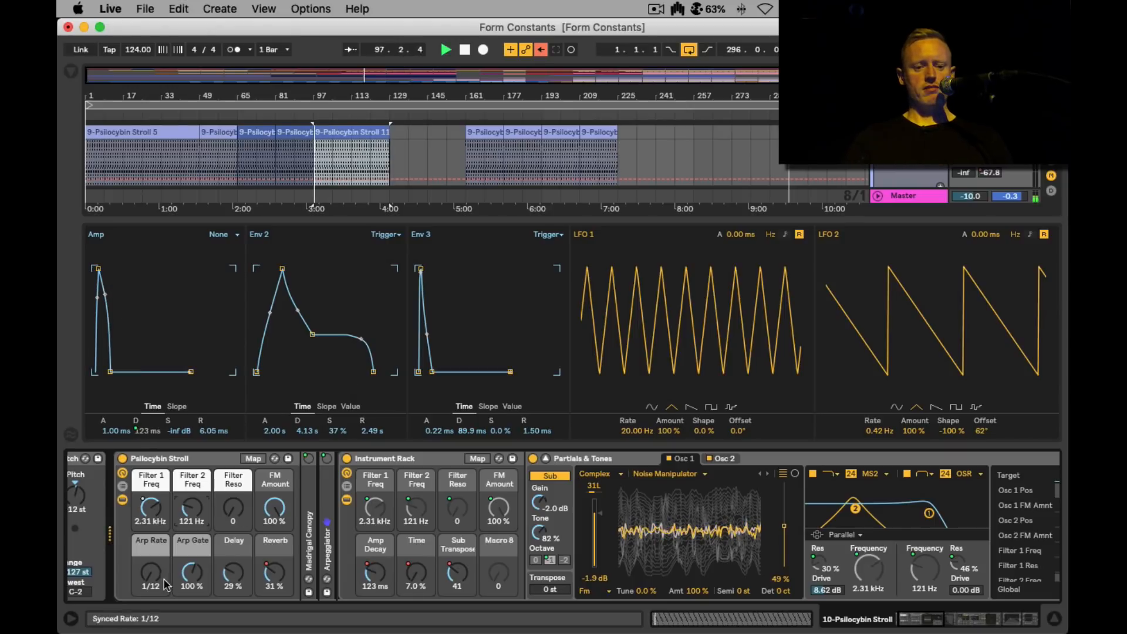
scroll(213, 490, "left", 2)
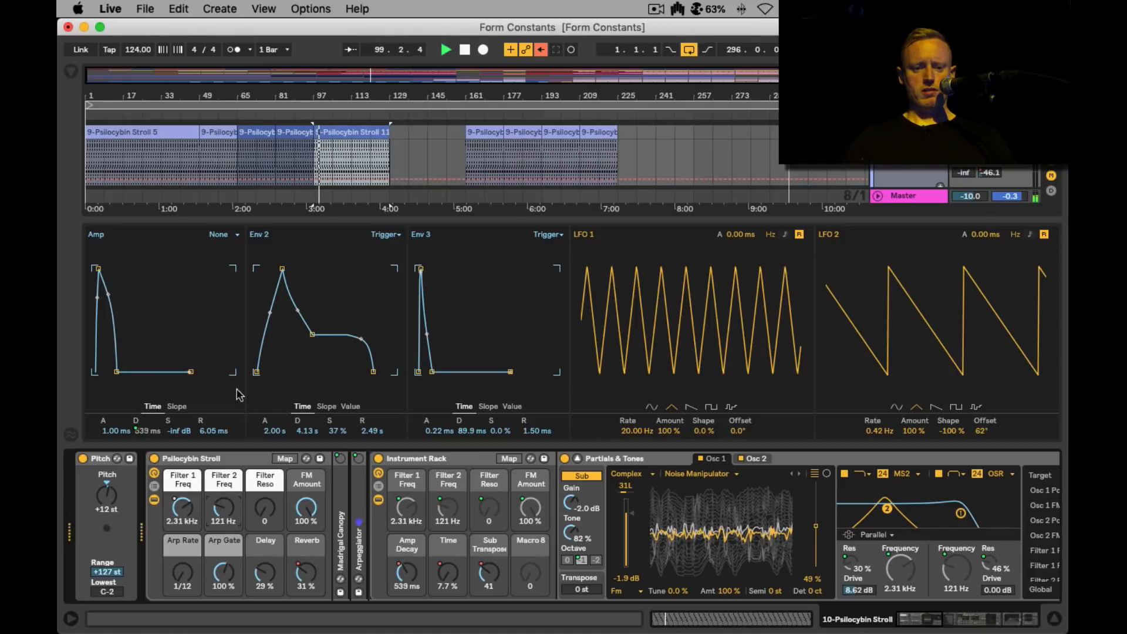
left_click(412, 569)
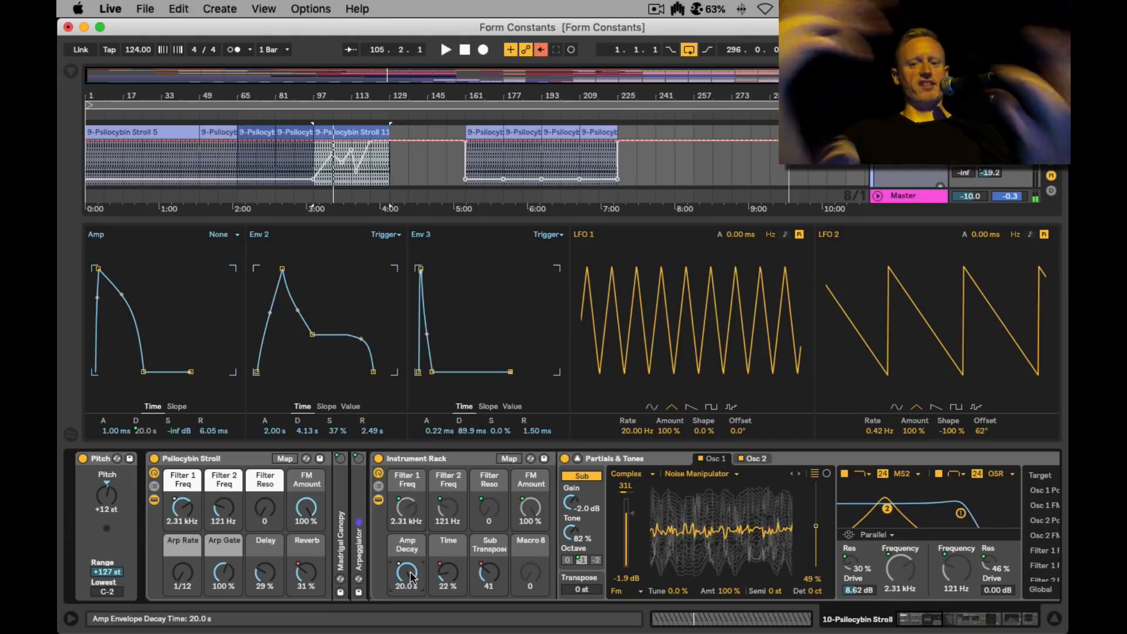
Step: Re-enable the overridden automation and enlarge the arrangement to look over track 10's lanes down to Reverb
left_click(540, 50)
left_click_drag(675, 218, 675, 334)
scroll(379, 222, "down", 2)
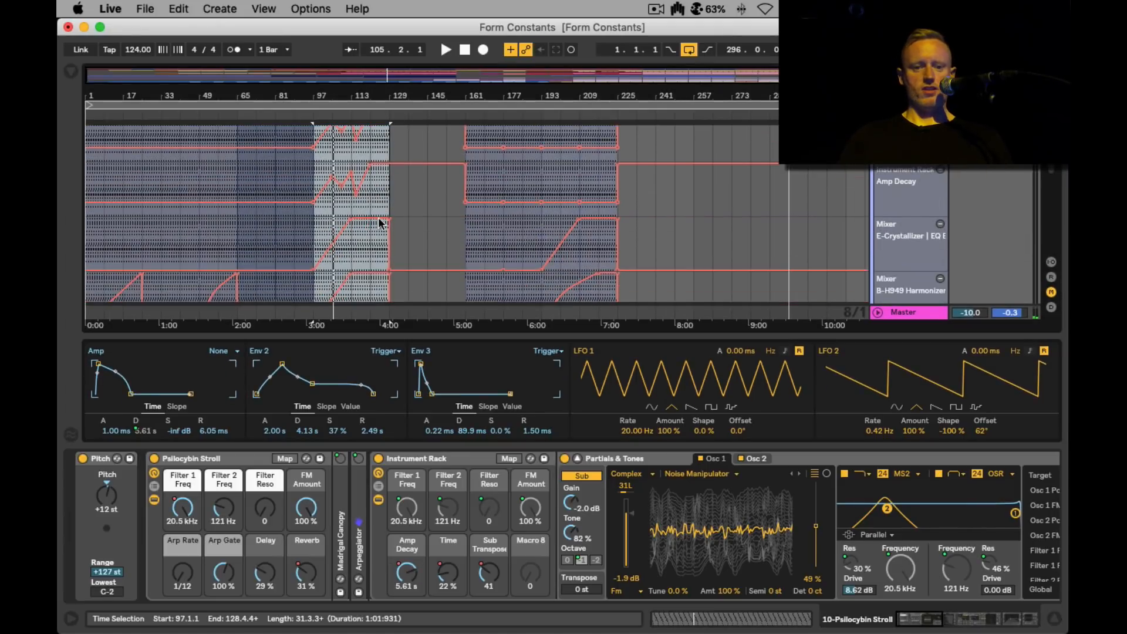
scroll(380, 222, "down", 1)
scroll(378, 223, "down", 1)
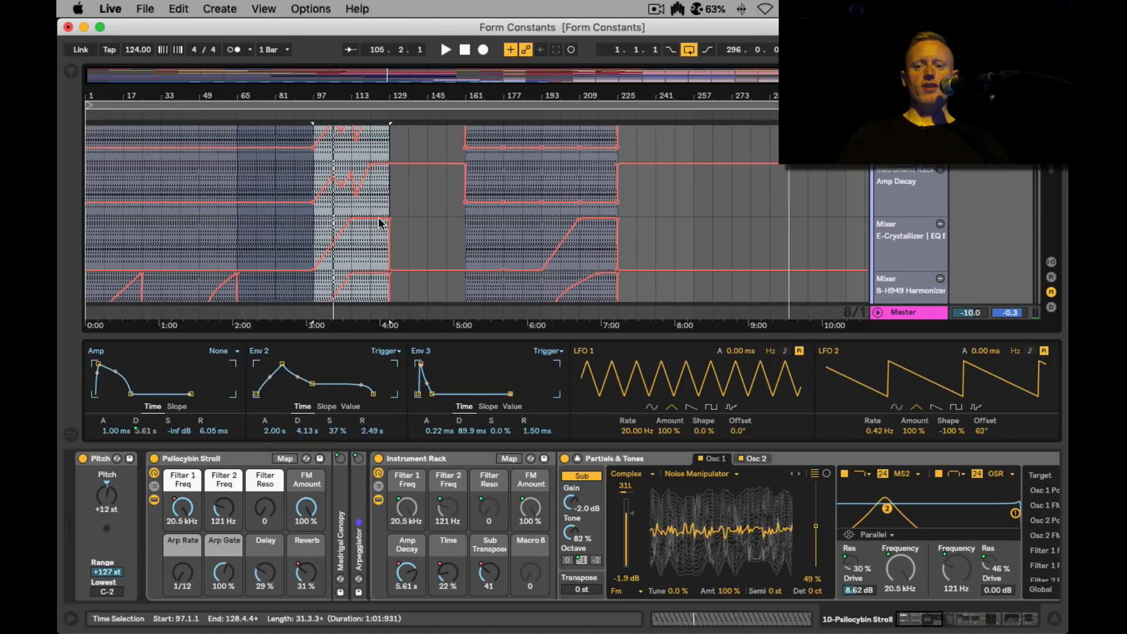
scroll(379, 222, "down", 6)
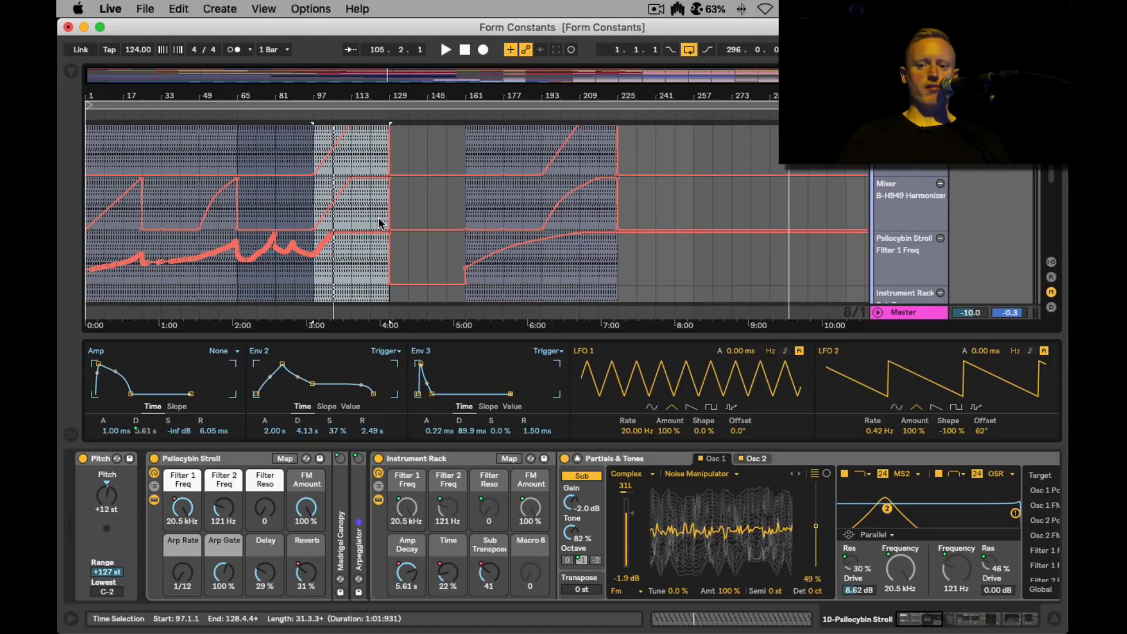
scroll(379, 222, "down", 6)
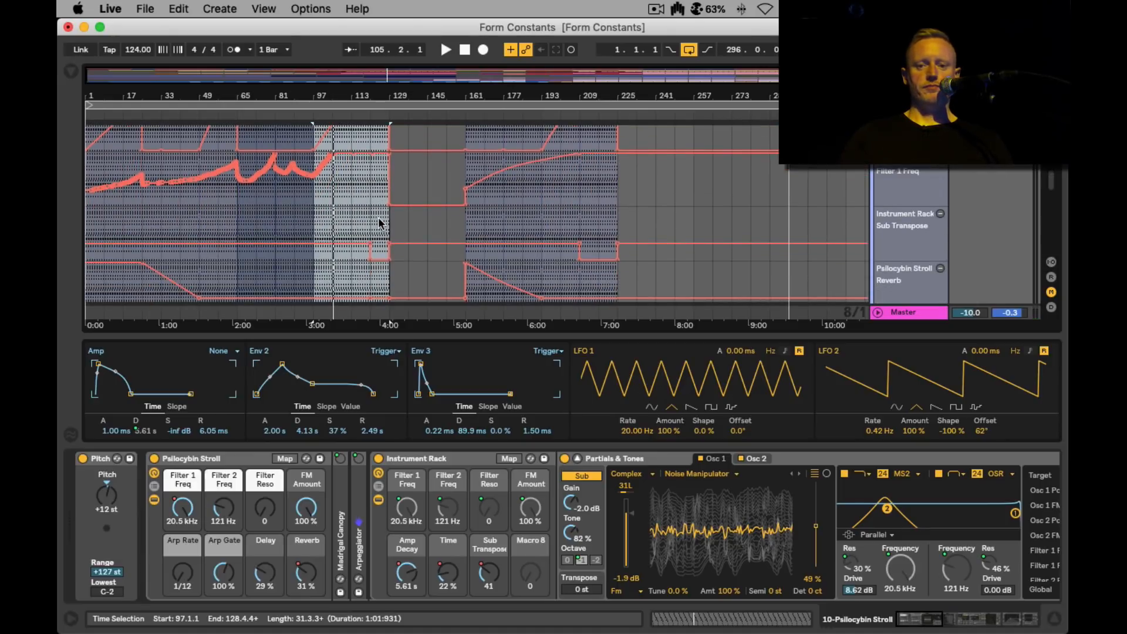
Step: Enlarge the wavetable view to examine both oscillators and the modulation matrix, and give the space back to the automation lanes
mouse_move(343, 249)
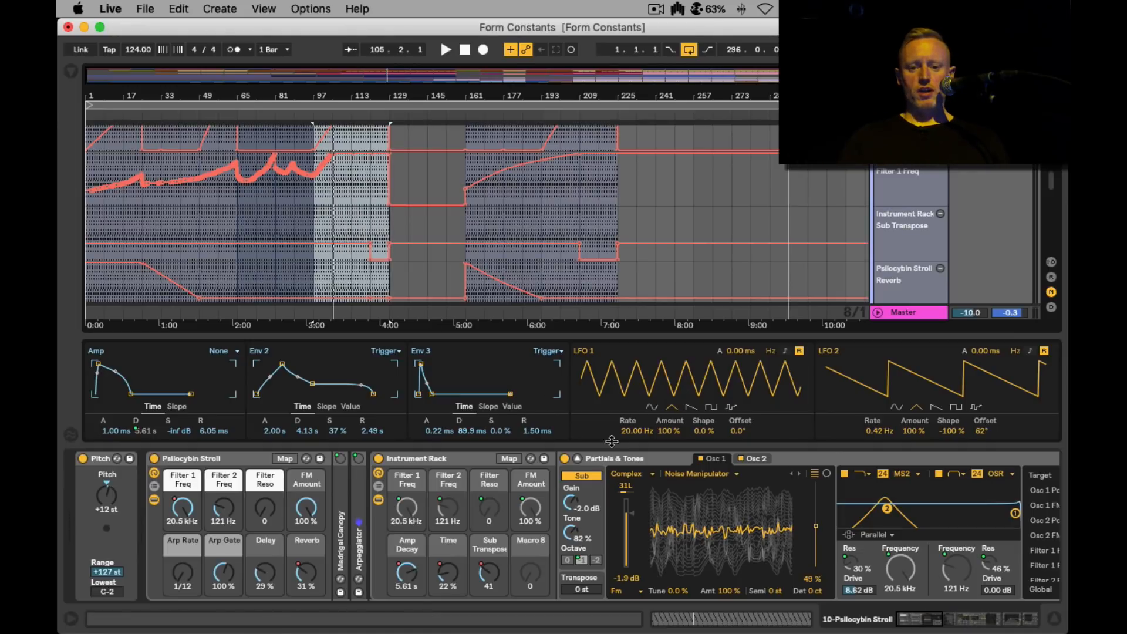
left_click_drag(612, 333, 613, 145)
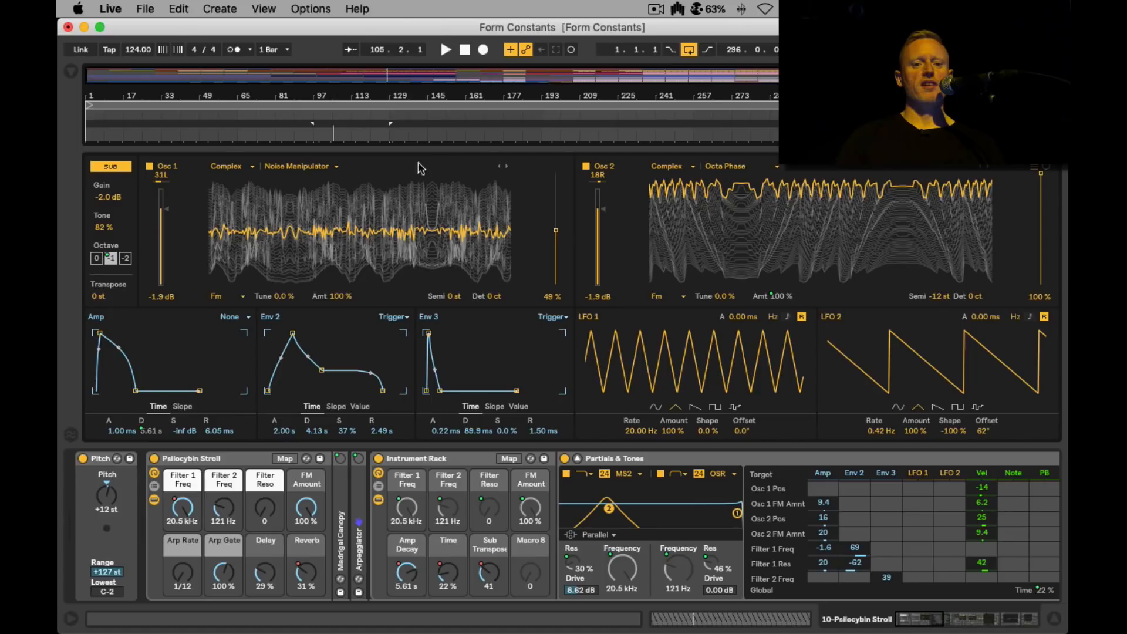
left_click_drag(433, 149, 425, 360)
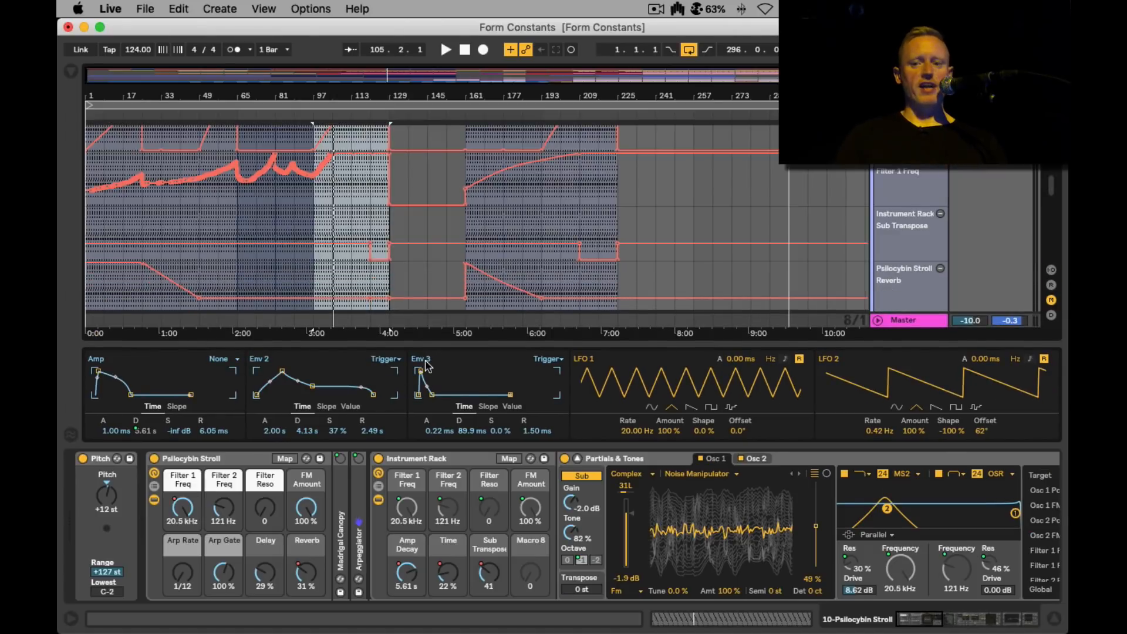
Step: Audition the Reverb automation of track 10 from bars 9, 25 and 41
scroll(482, 318, "down", 3)
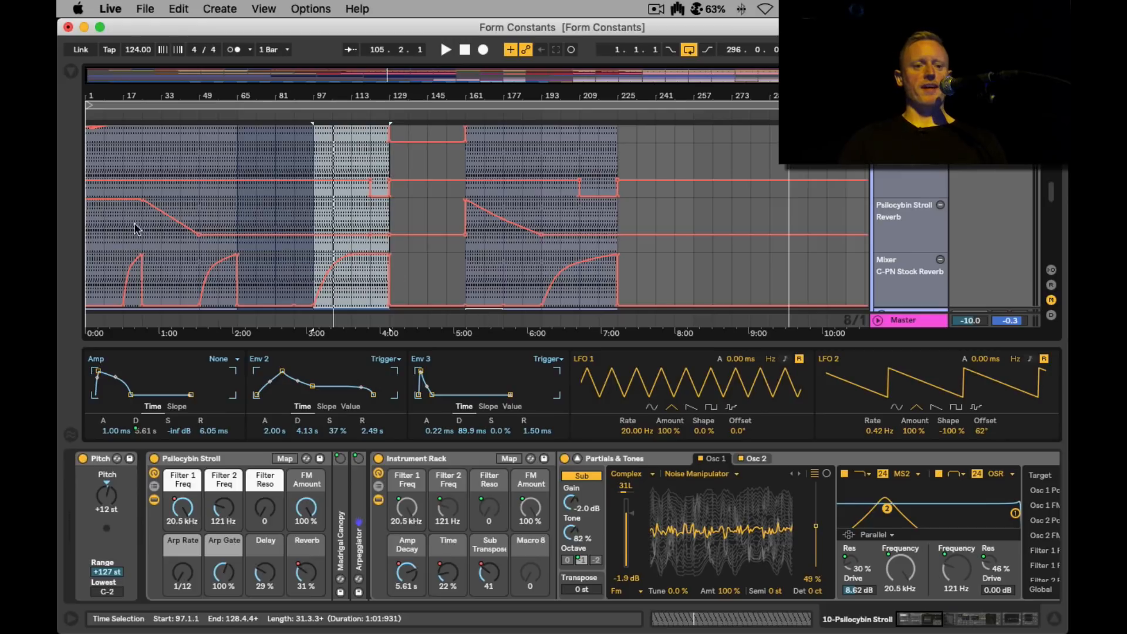
left_click(110, 217)
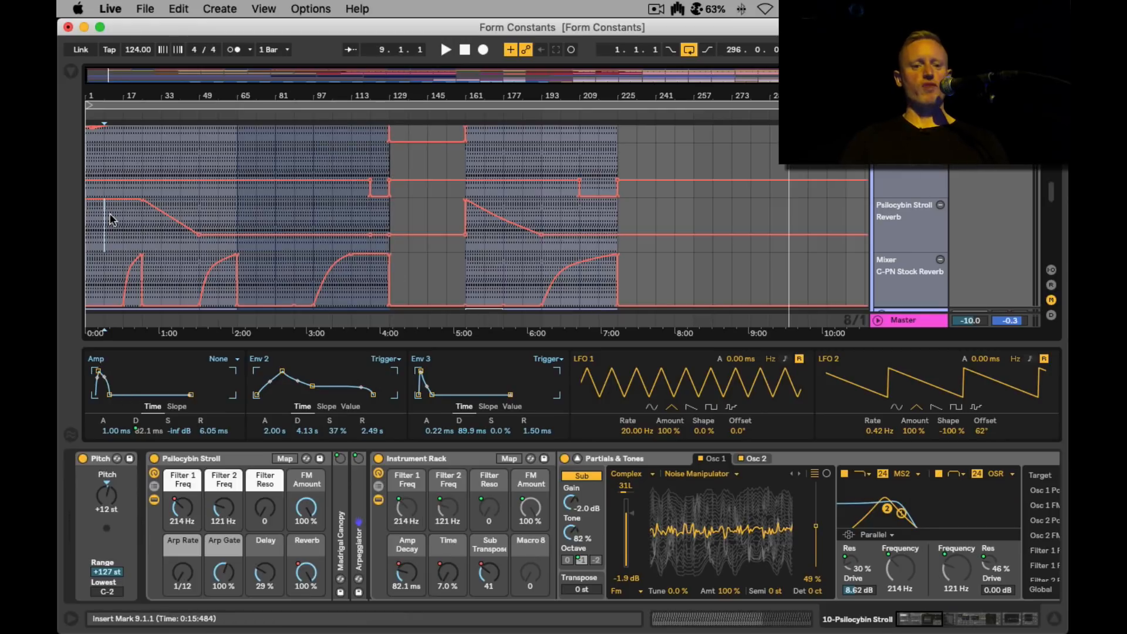
key("space")
left_click(141, 226)
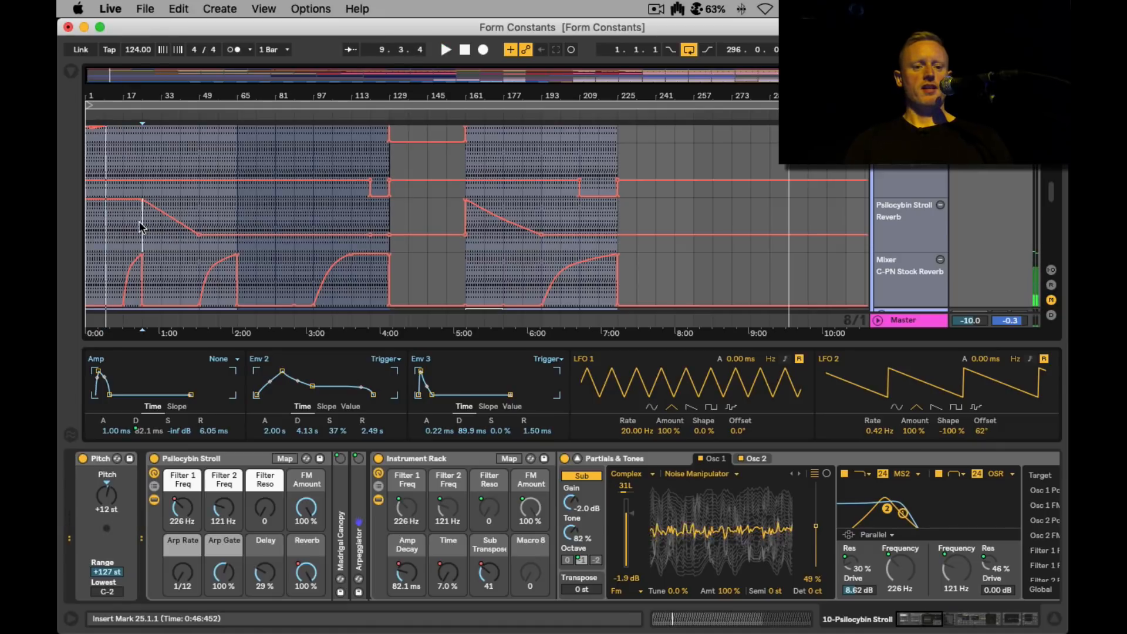
key("space")
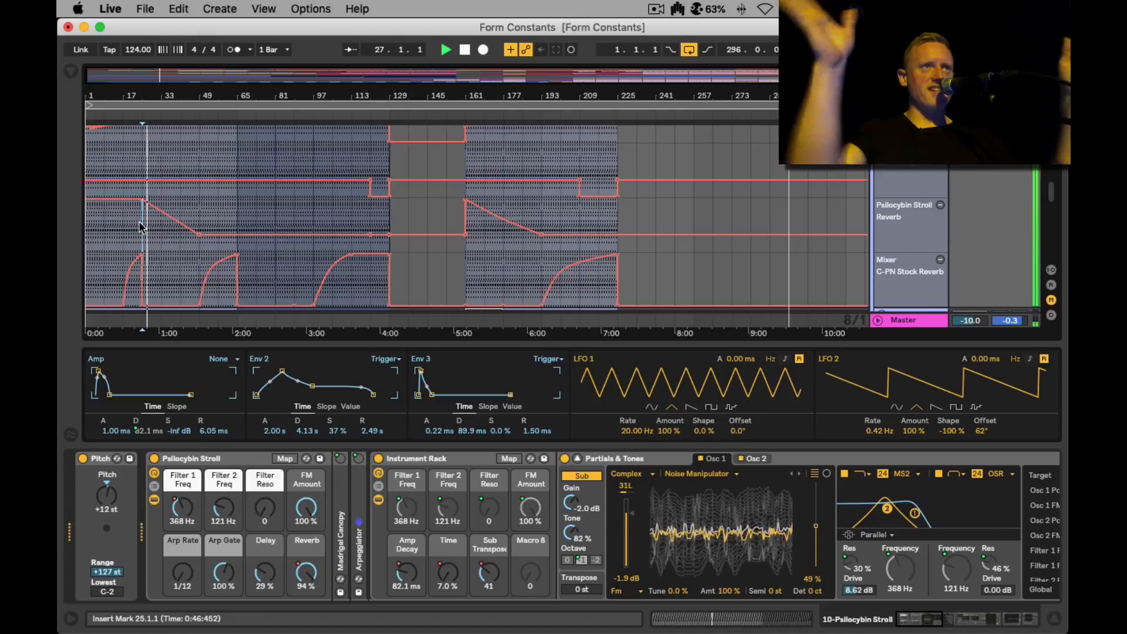
left_click(180, 212)
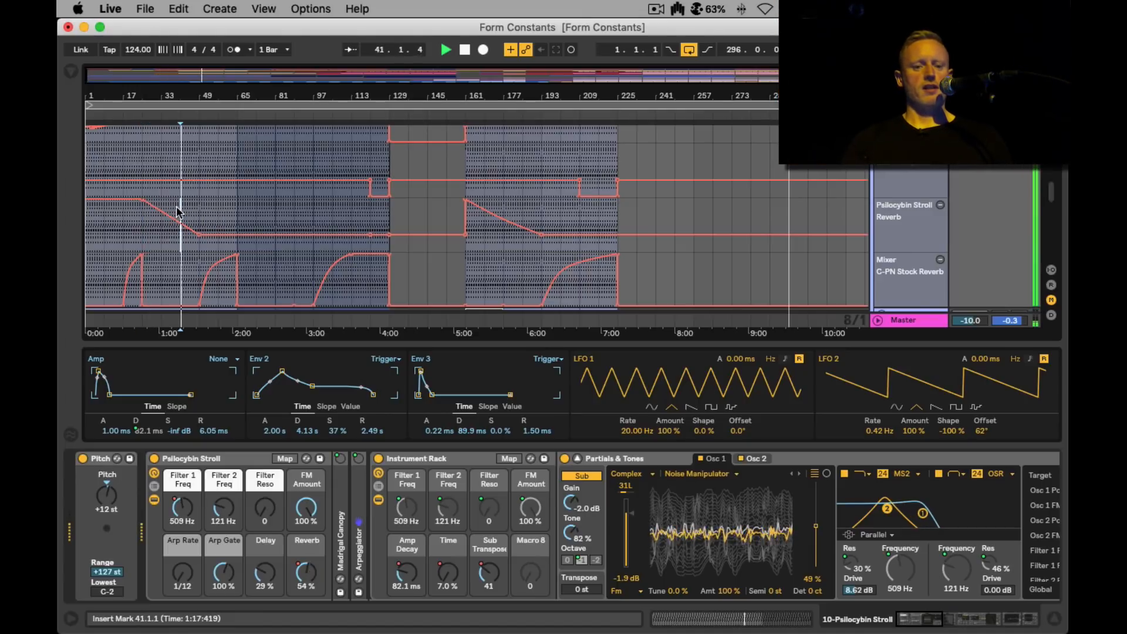
Step: Show track 11's device chain and the automation of its Pitch device, and look back over track 10's lanes
scroll(234, 213, "down", 3)
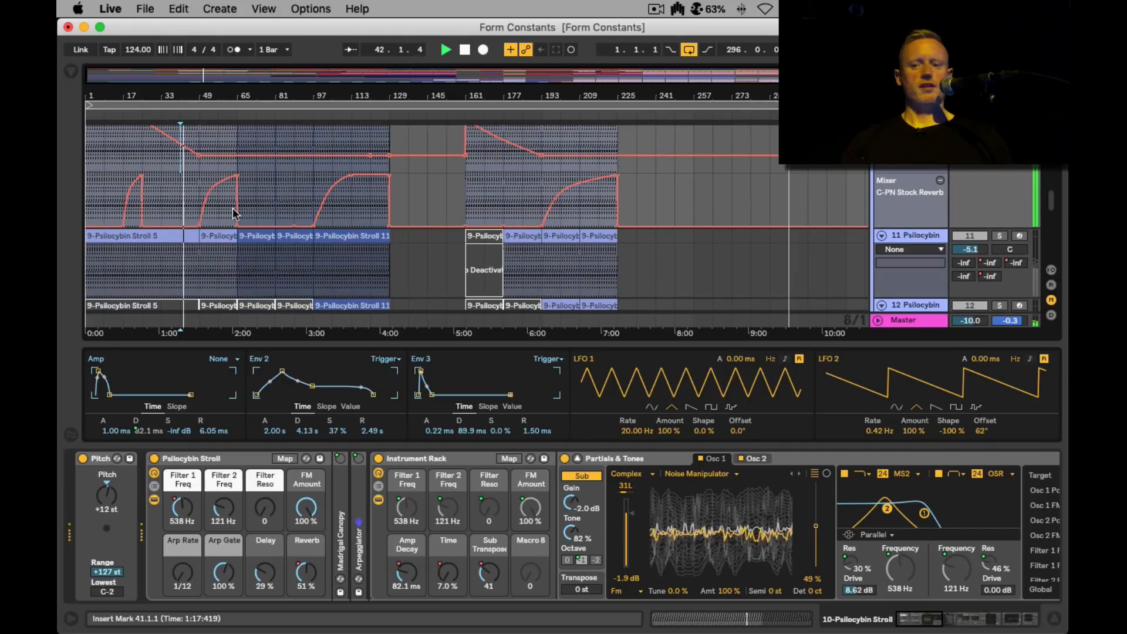
left_click(920, 236)
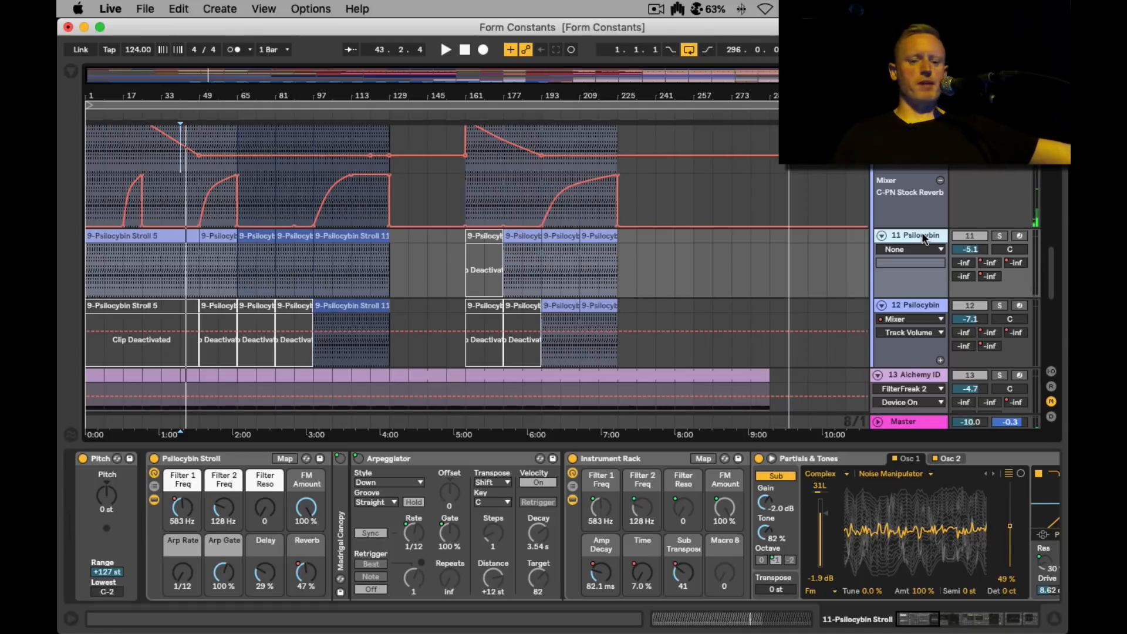
left_click(104, 496)
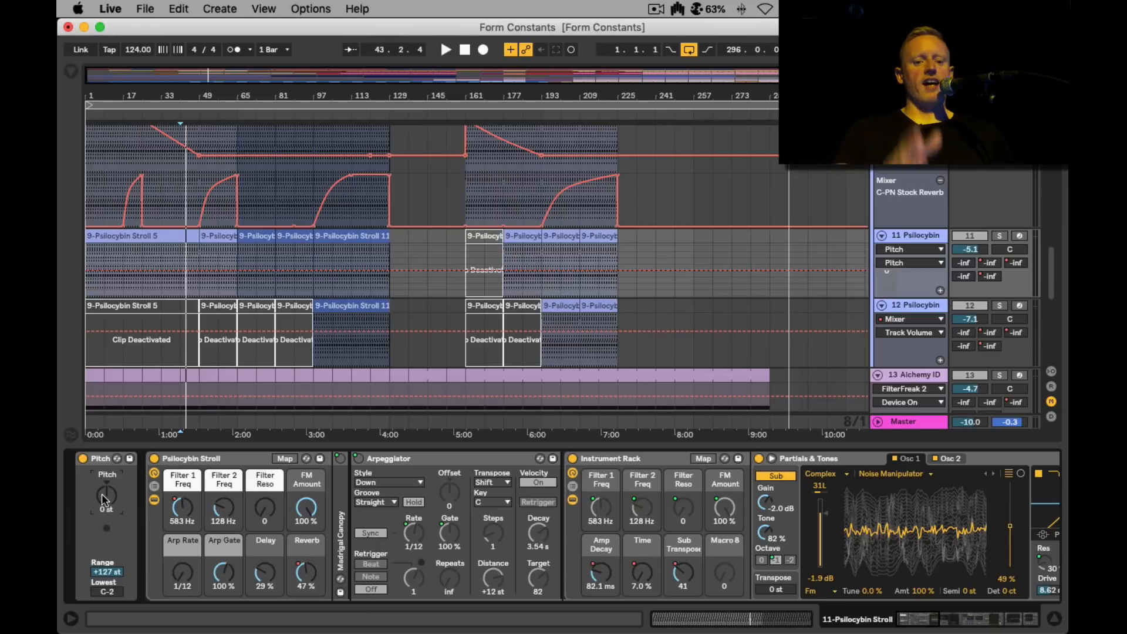
scroll(814, 202, "up", 12)
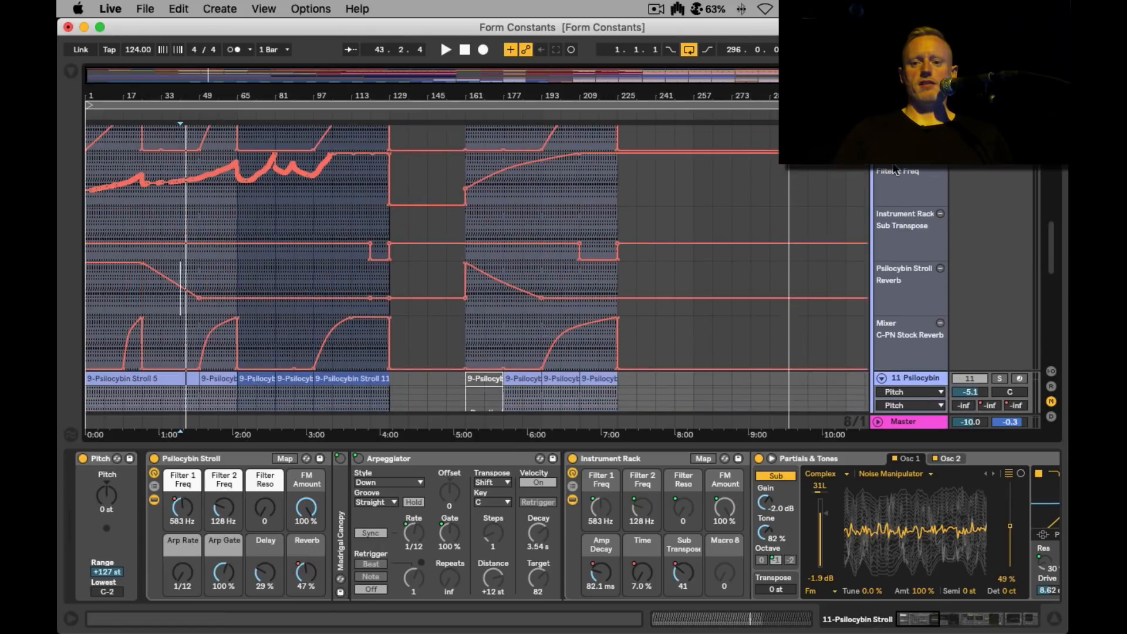
scroll(893, 169, "up", 3)
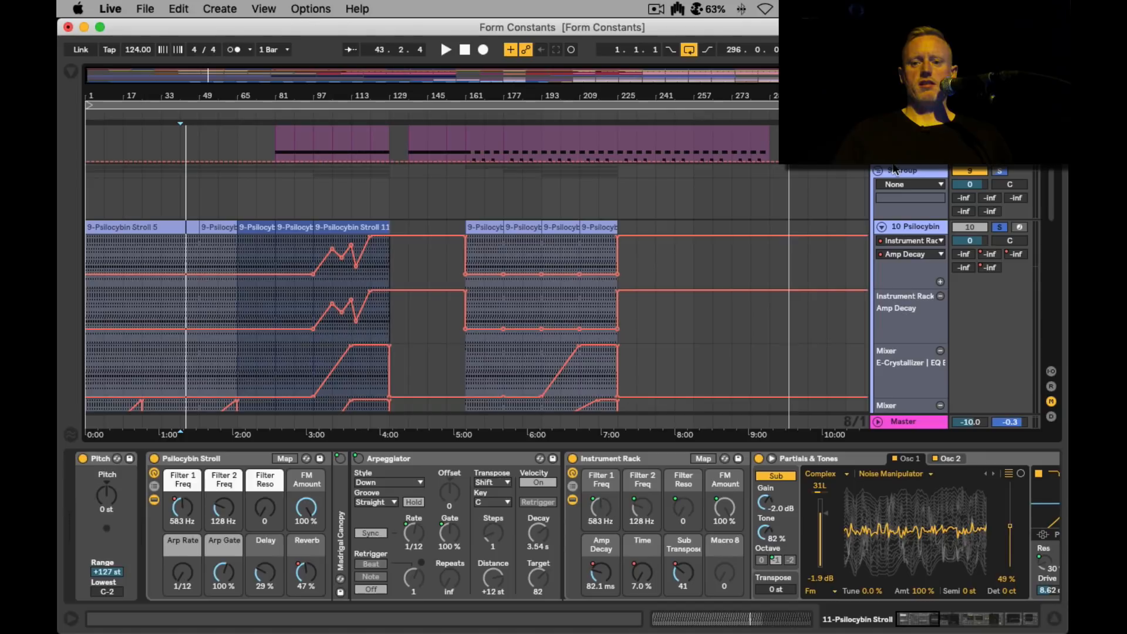
Step: Compare the device chains of Psilocybin tracks 10 and 11 and look down the arrangement to track 12's clips
left_click(913, 230)
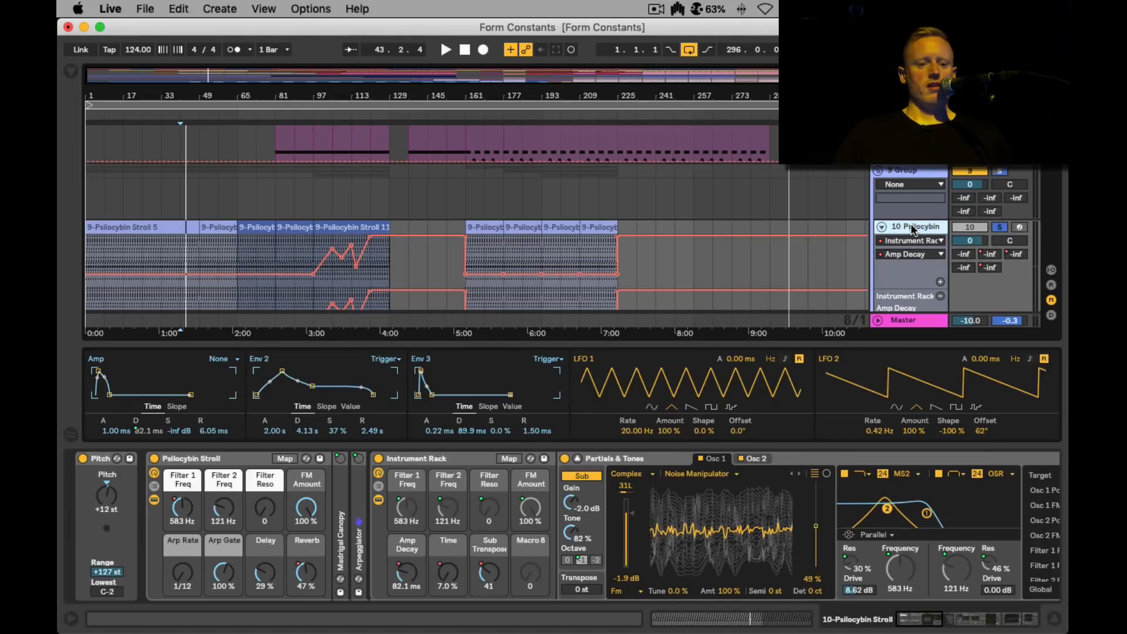
scroll(913, 230, "down", 8)
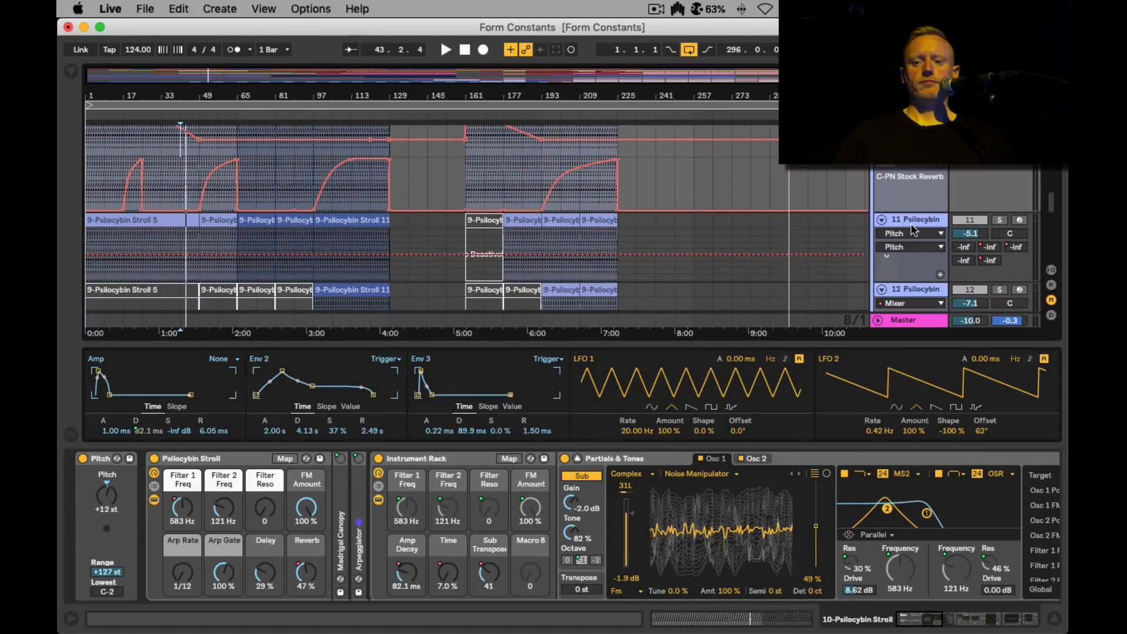
left_click(895, 220)
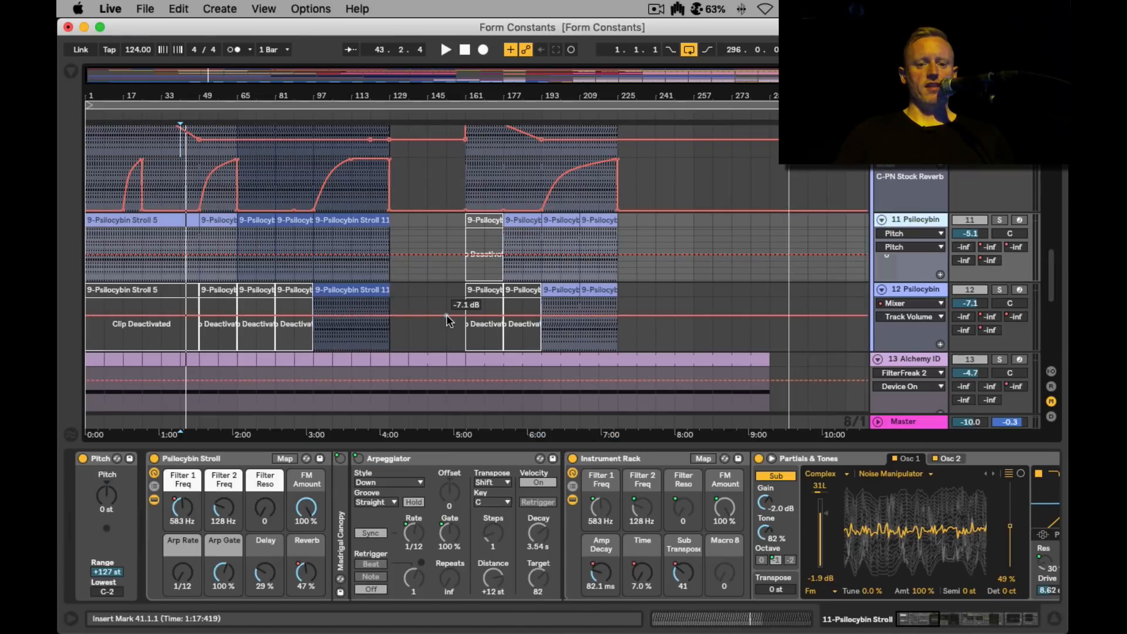
scroll(453, 316, "down", 2)
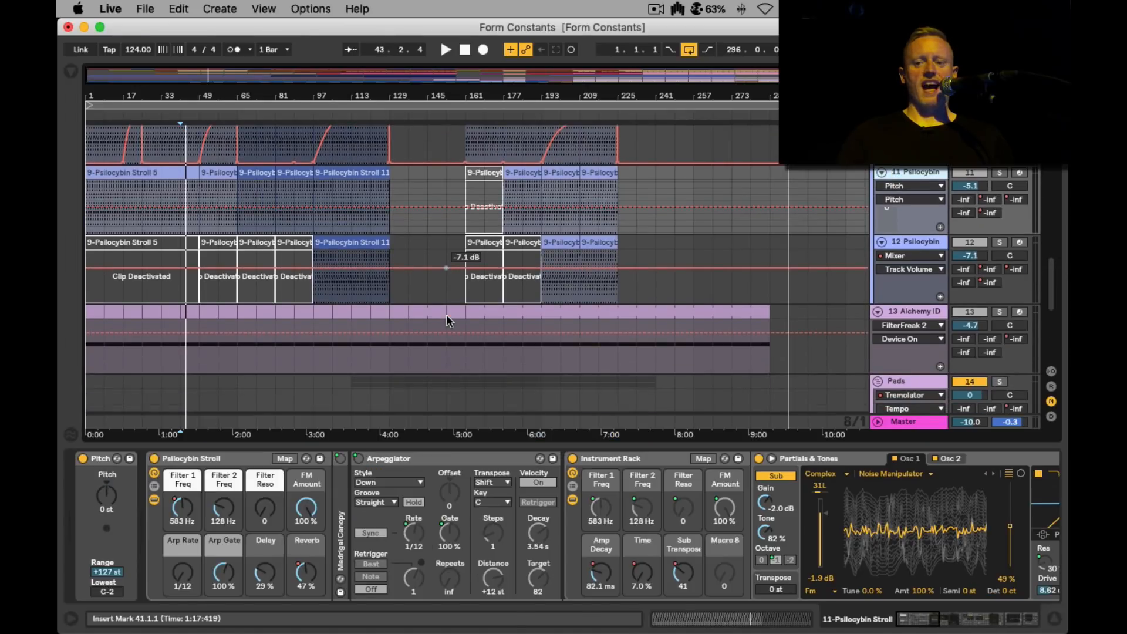
Step: Solo track 11 and audition it from bar 65 and from bar 121
left_click(1000, 175, "super")
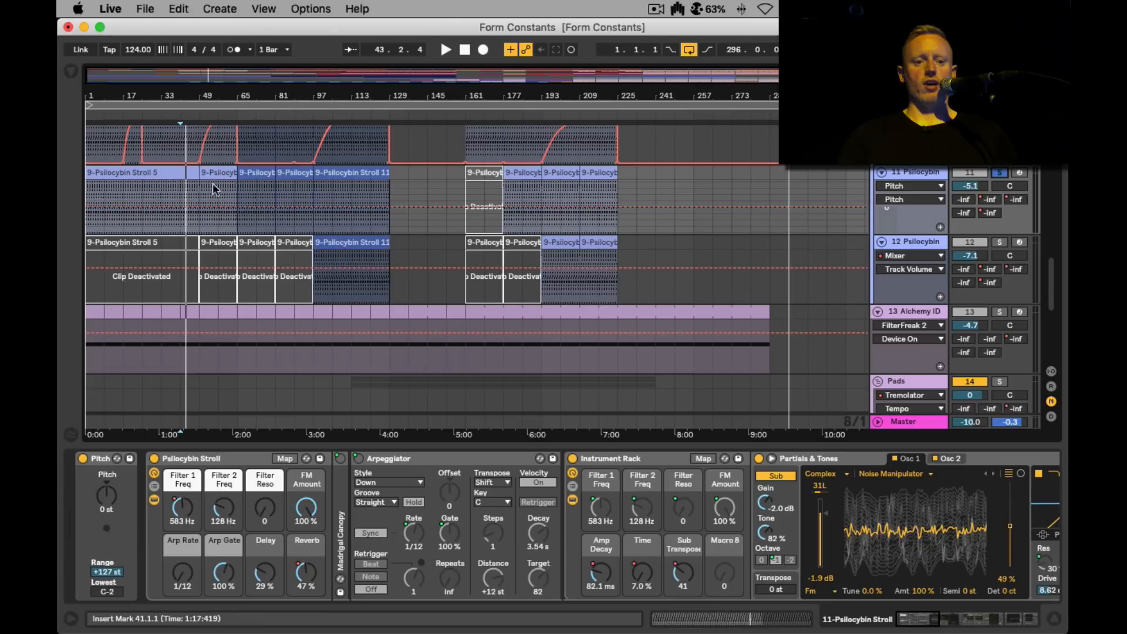
left_click(238, 205)
key("space")
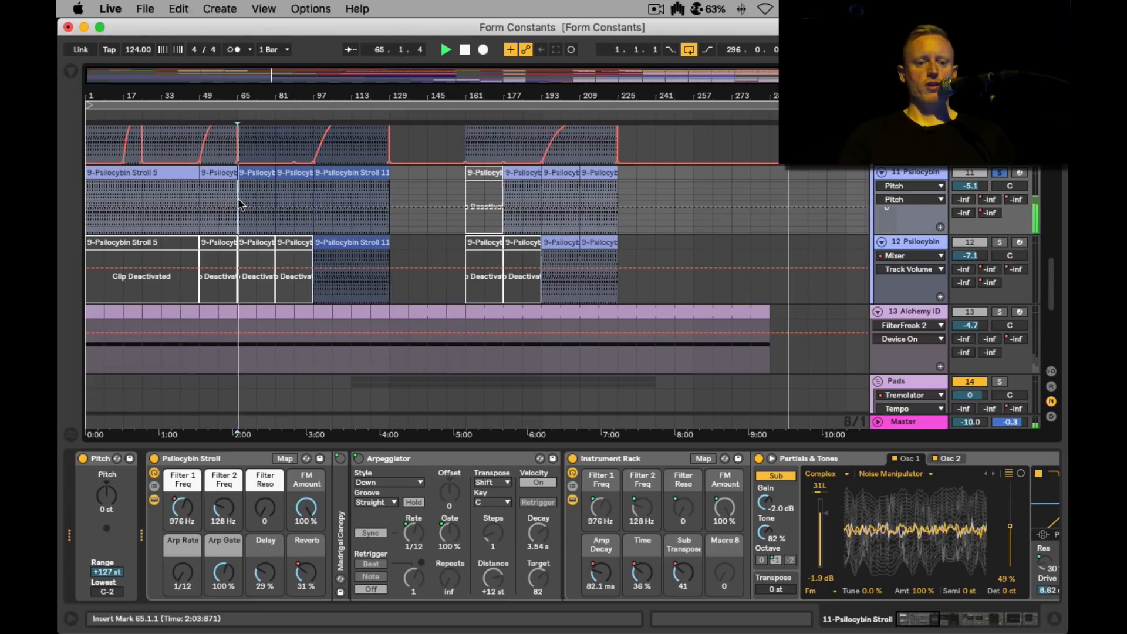
left_click(379, 197)
key("space")
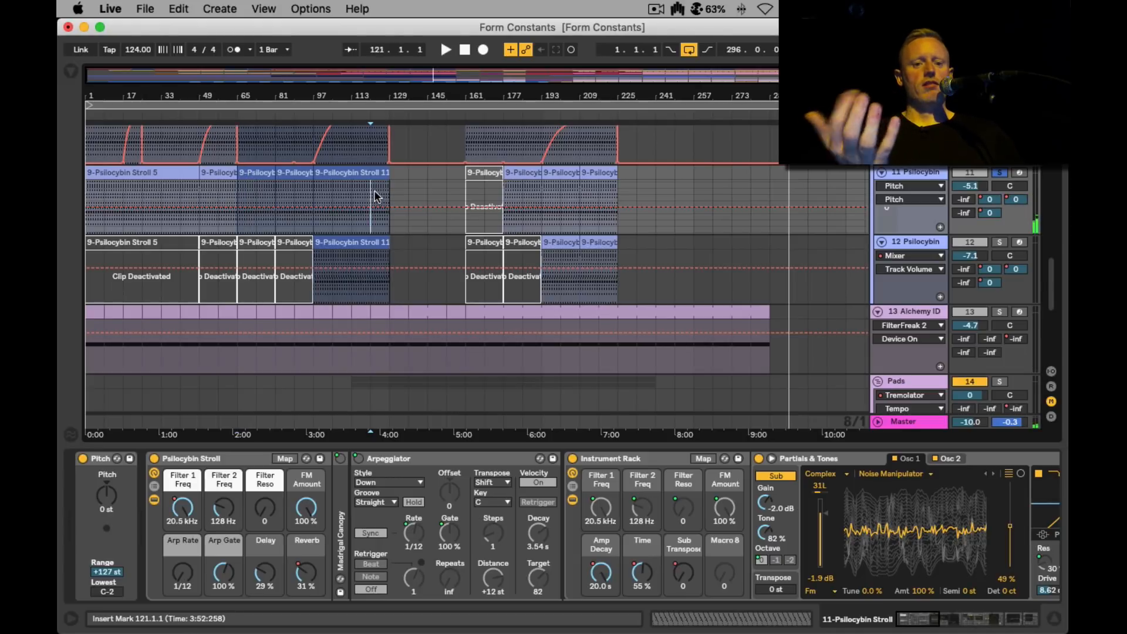
Step: Solo track 12, examine its device chain from Pitch to Auto Pan, and audition it from bar 121
left_click(1001, 245)
left_click(913, 240)
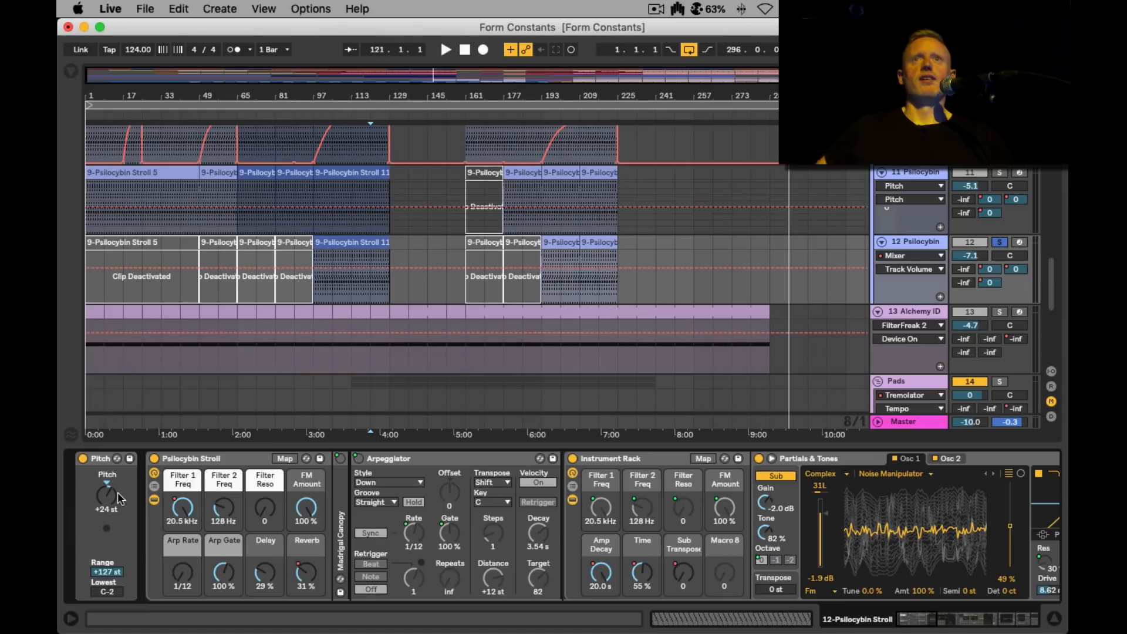
scroll(515, 545, "right", 10)
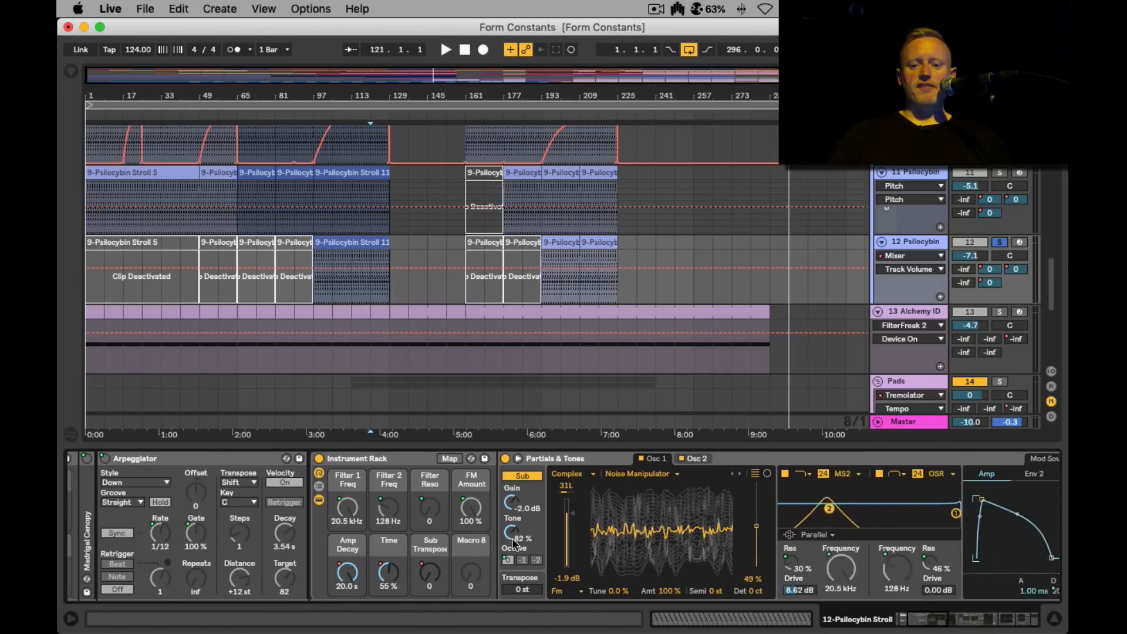
scroll(515, 544, "right", 15)
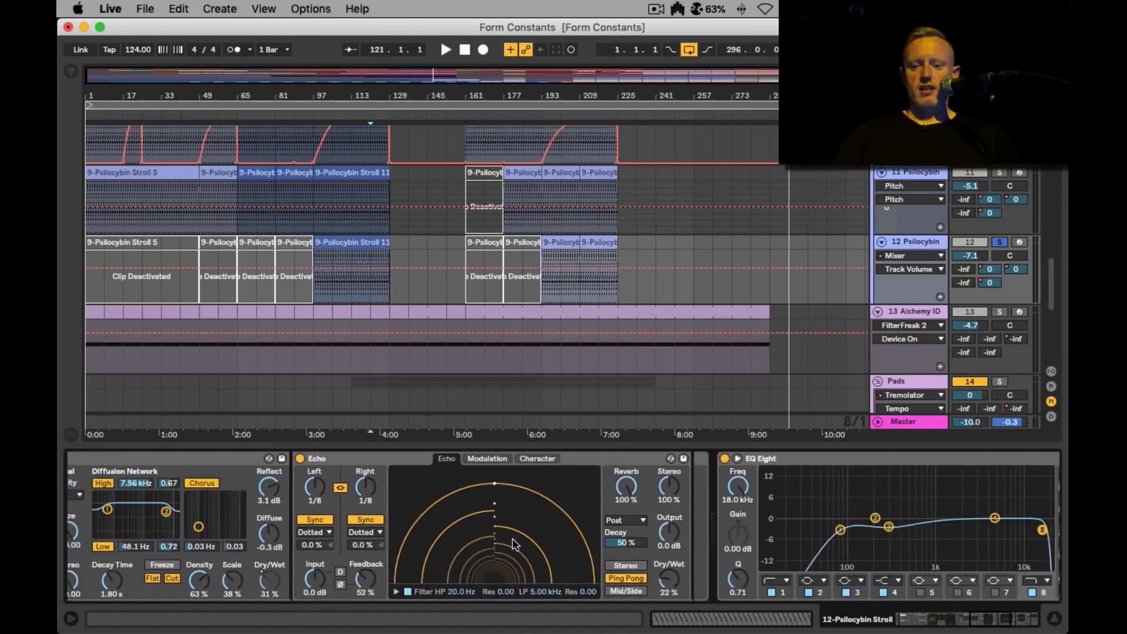
scroll(515, 544, "right", 5)
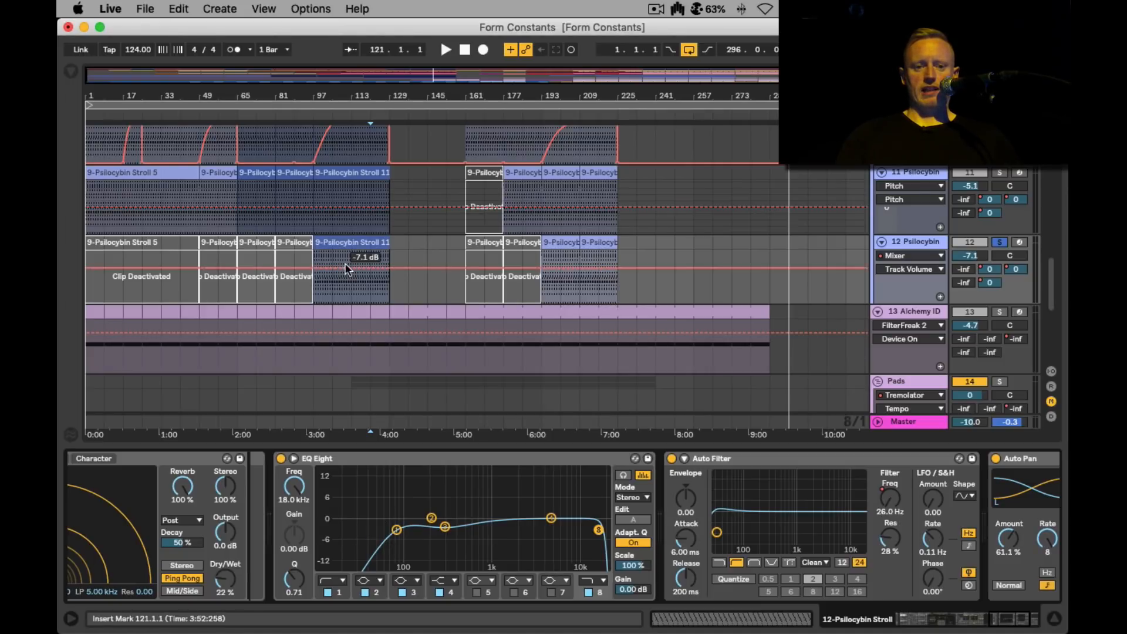
key("space")
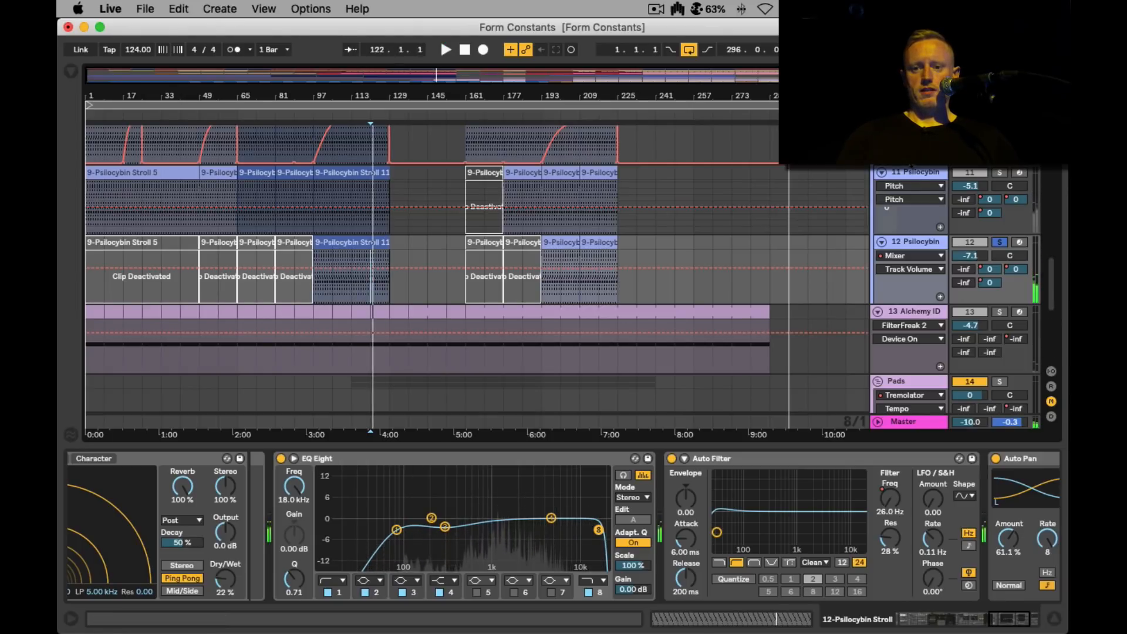
Step: Examine the effects at the end of track 11's chain, and track 10's chain from wavetable synth to Auto Filter
left_click(915, 172)
scroll(798, 487, "right", 15)
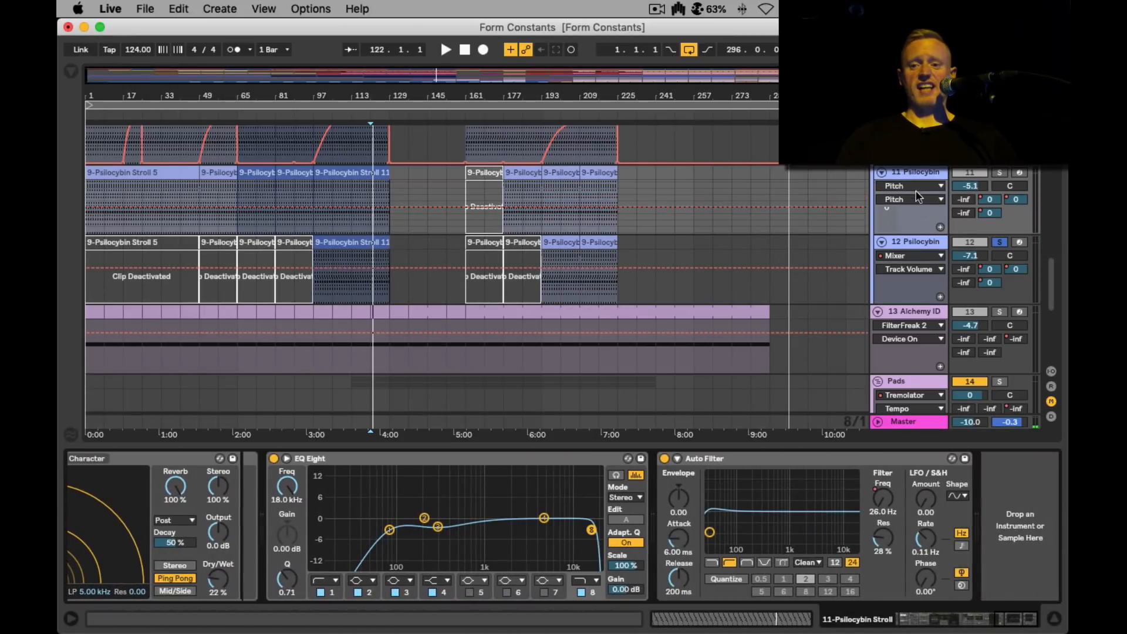
scroll(914, 189, "up", 8)
scroll(914, 186, "up", 10)
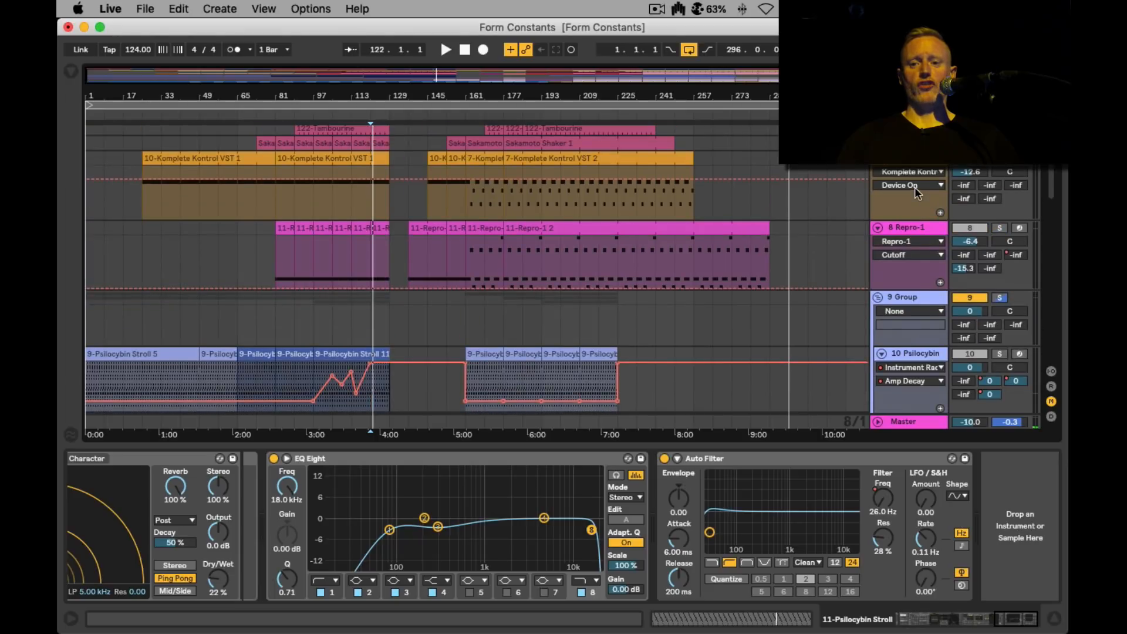
left_click(905, 354)
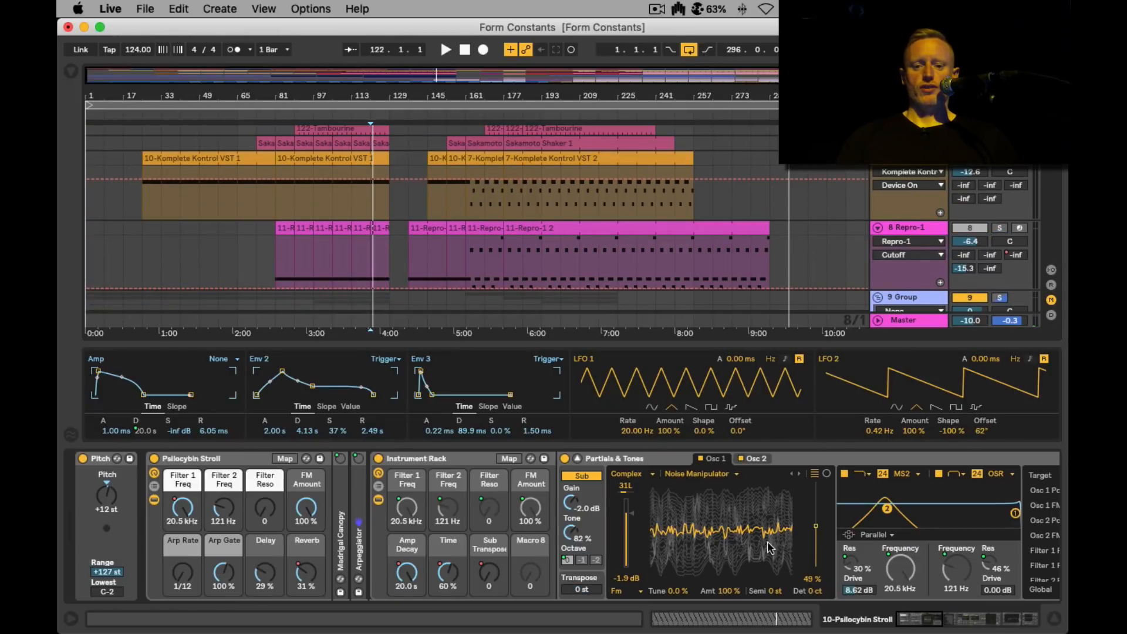
scroll(967, 552, "right", 15)
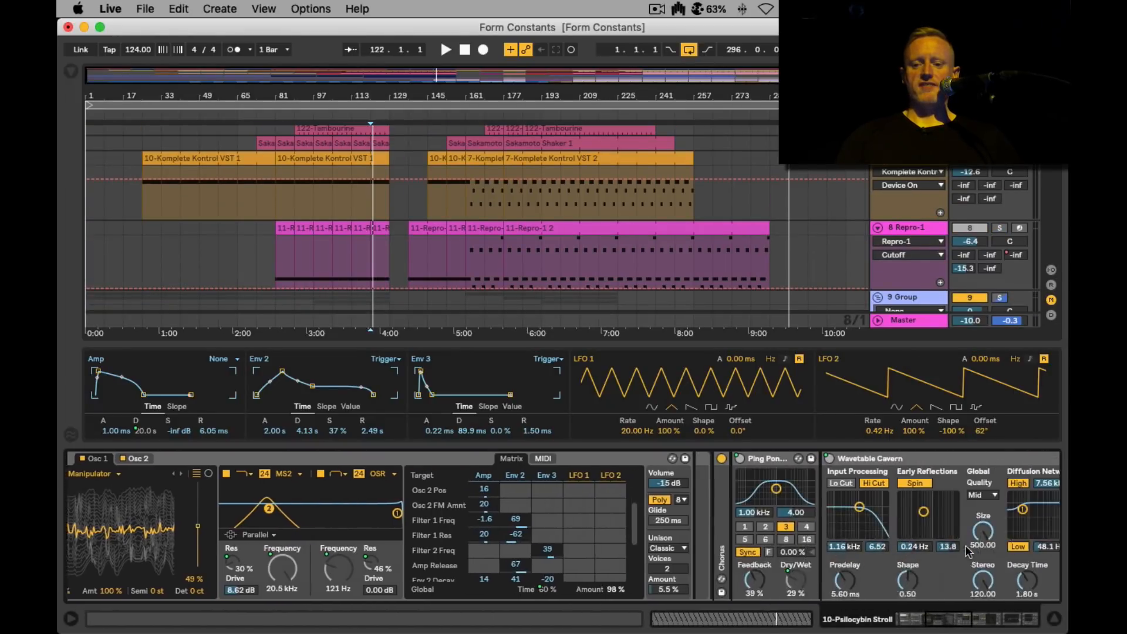
scroll(967, 552, "right", 5)
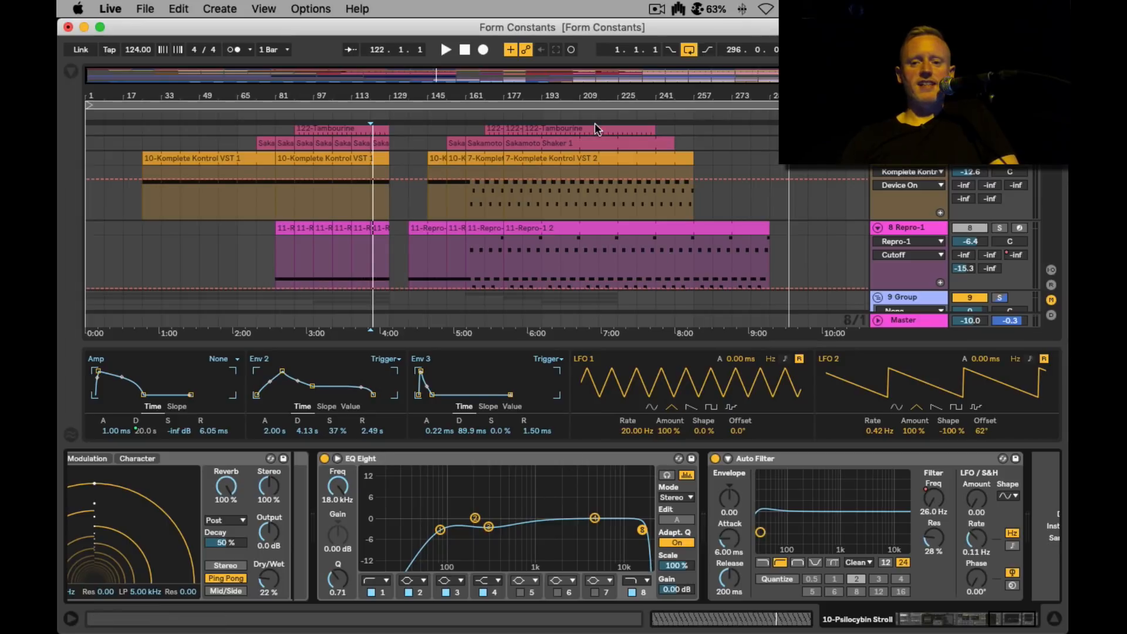
Step: Open the notes of track 10's clip at bar 49, hide the arrangement automation, and fold the note editor to the used pitches
scroll(584, 181, "down", 8)
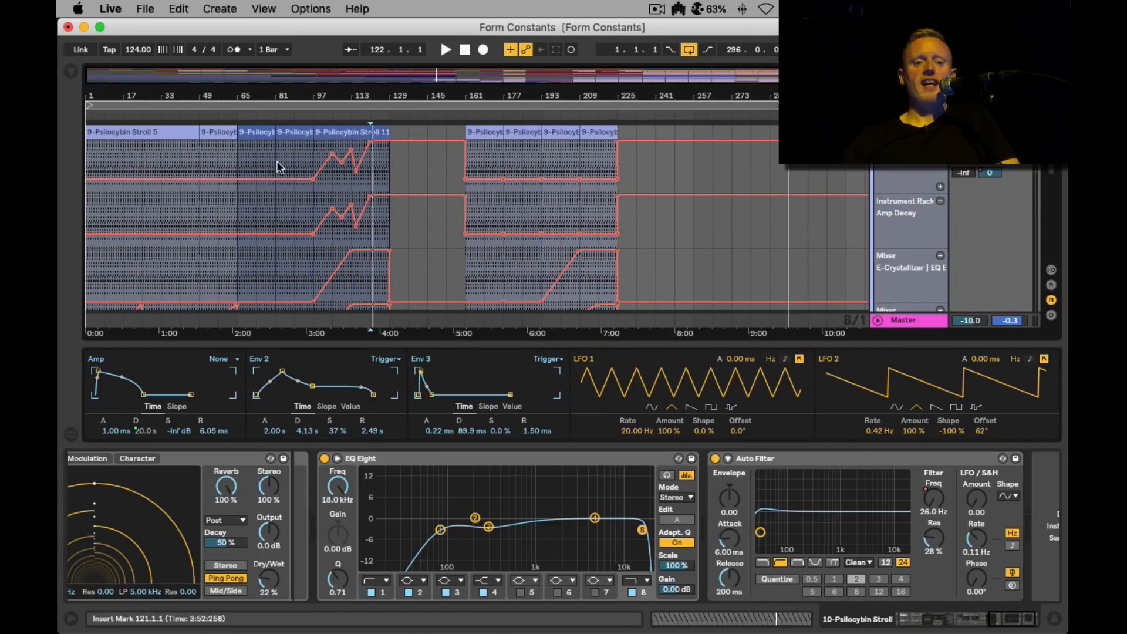
left_click(217, 133)
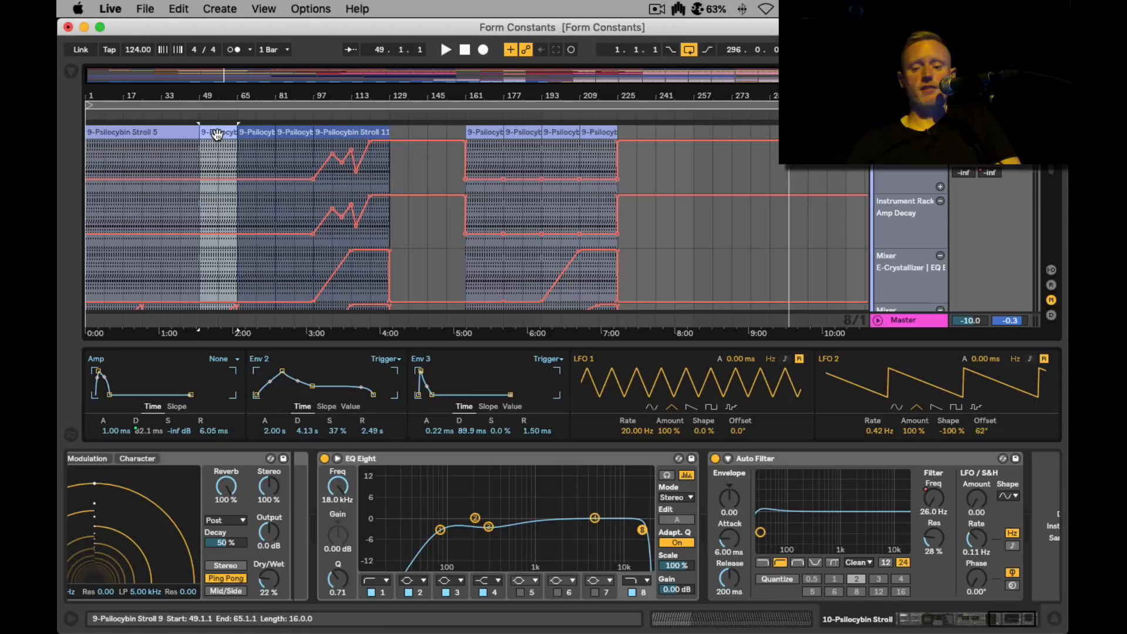
double_click(217, 134)
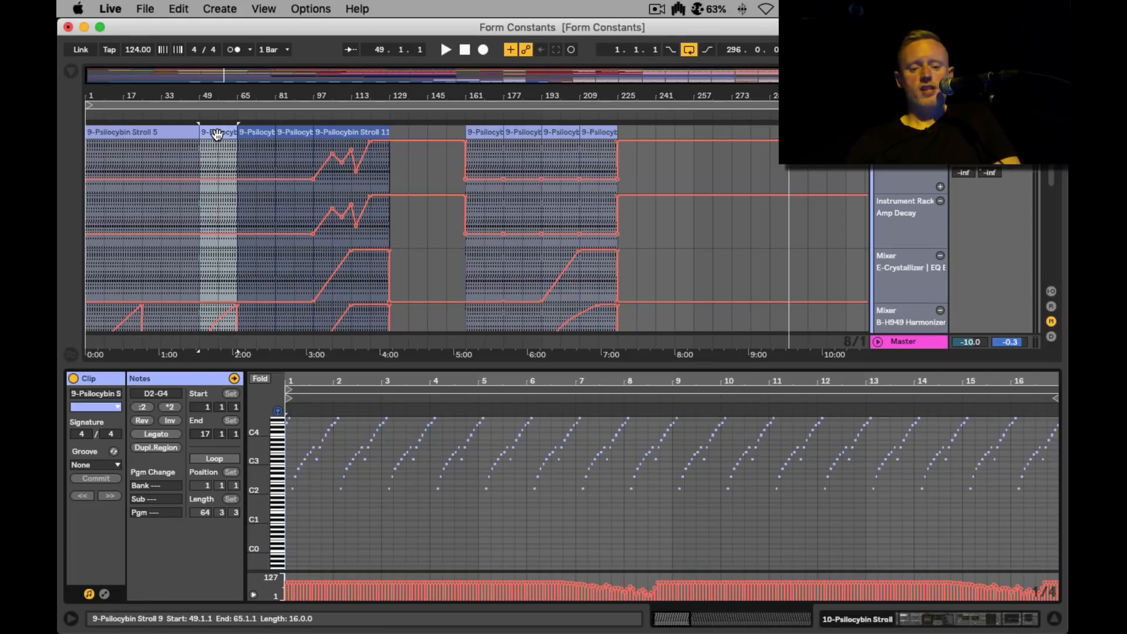
key("a")
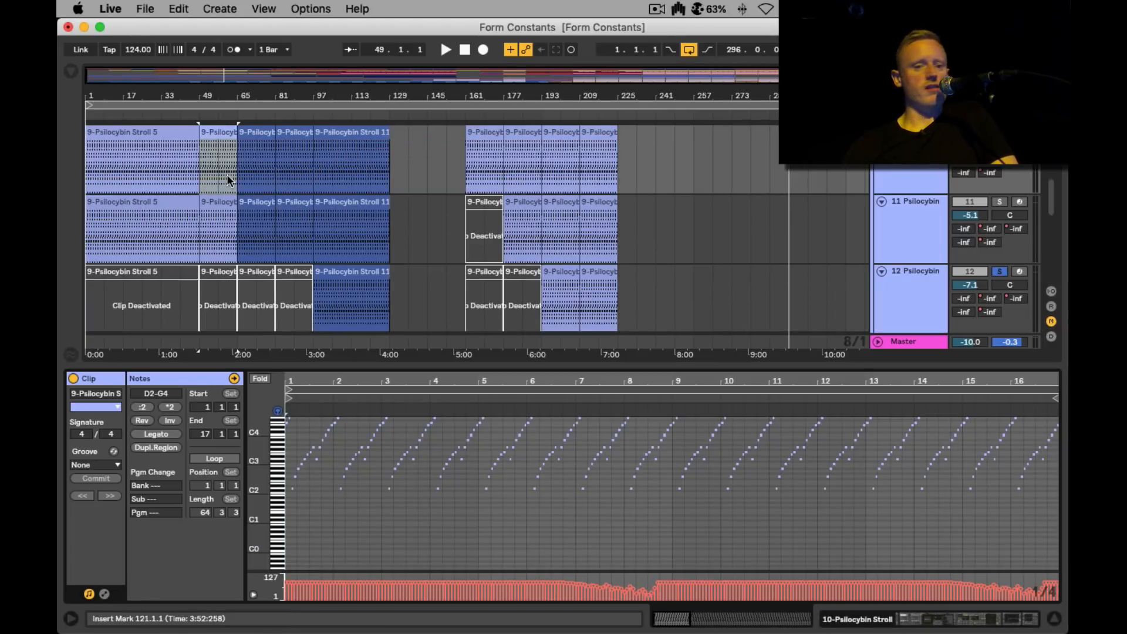
scroll(368, 504, "up", 3)
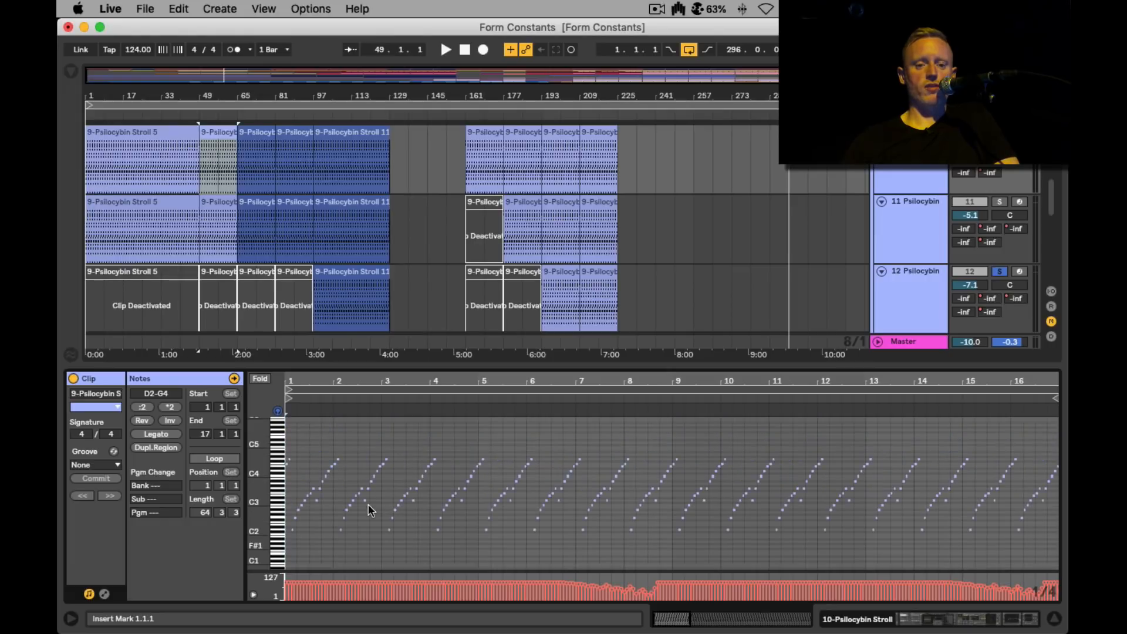
left_click(260, 379)
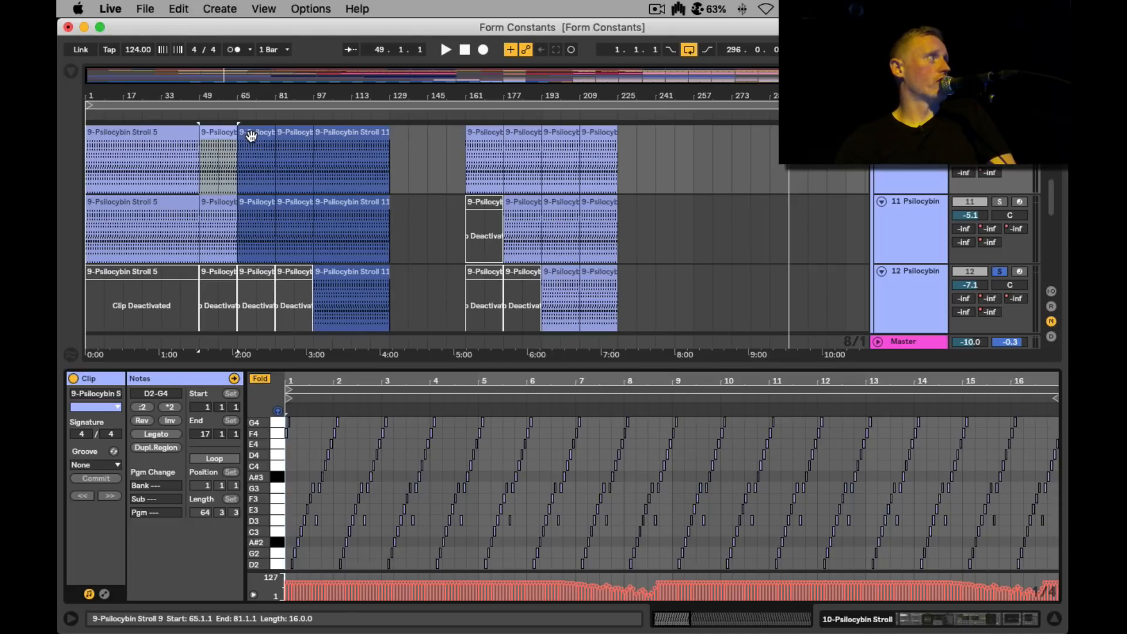
Step: Show track 10's clips at bars 49 and 65 together to compare their note patterns, and return to the bar 49 clip alone
key("shift")
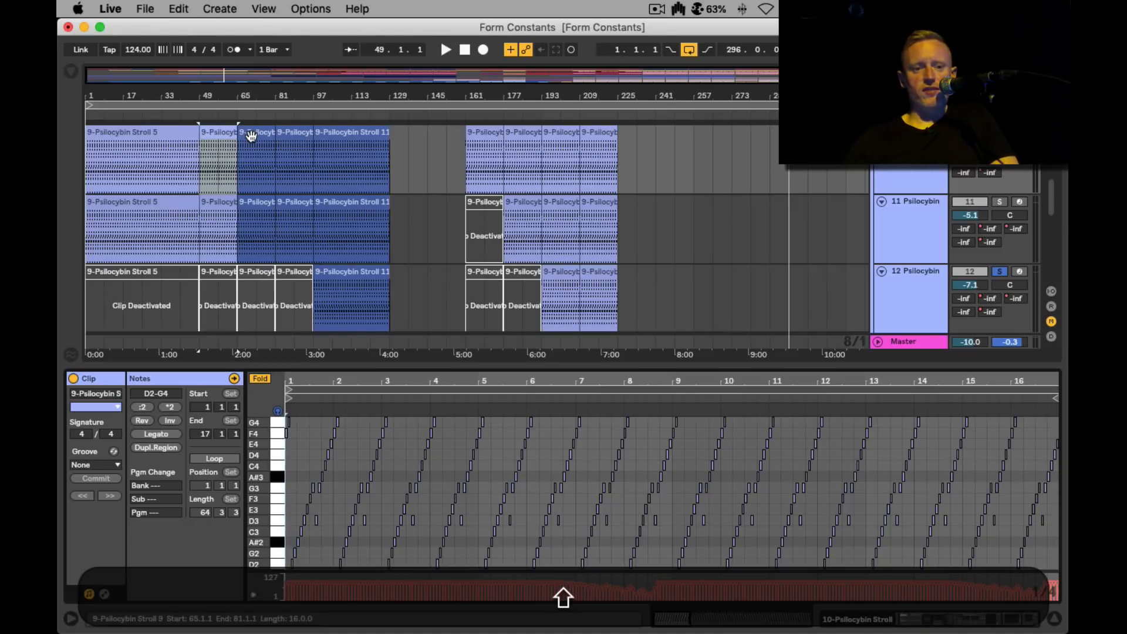
left_click(252, 136, "shift")
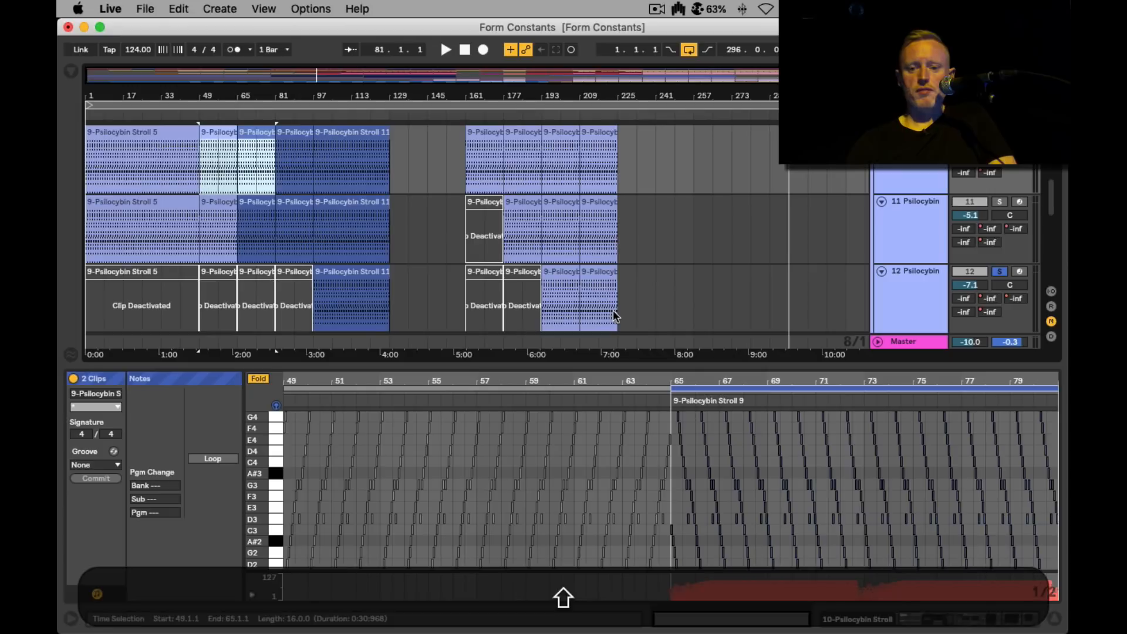
left_click(676, 374)
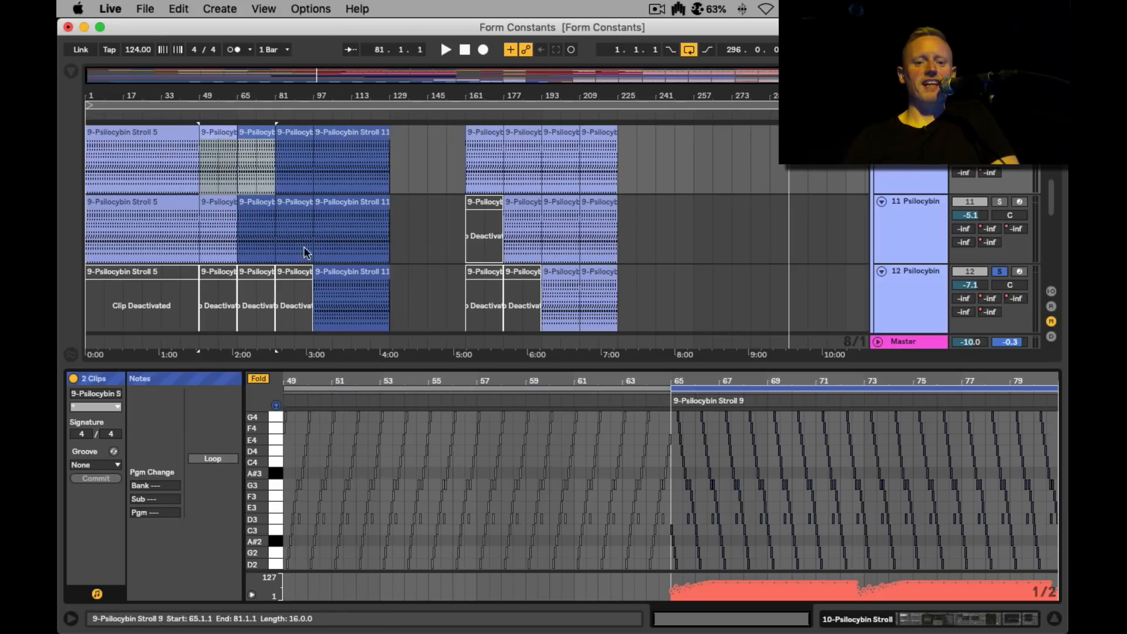
left_click(207, 155)
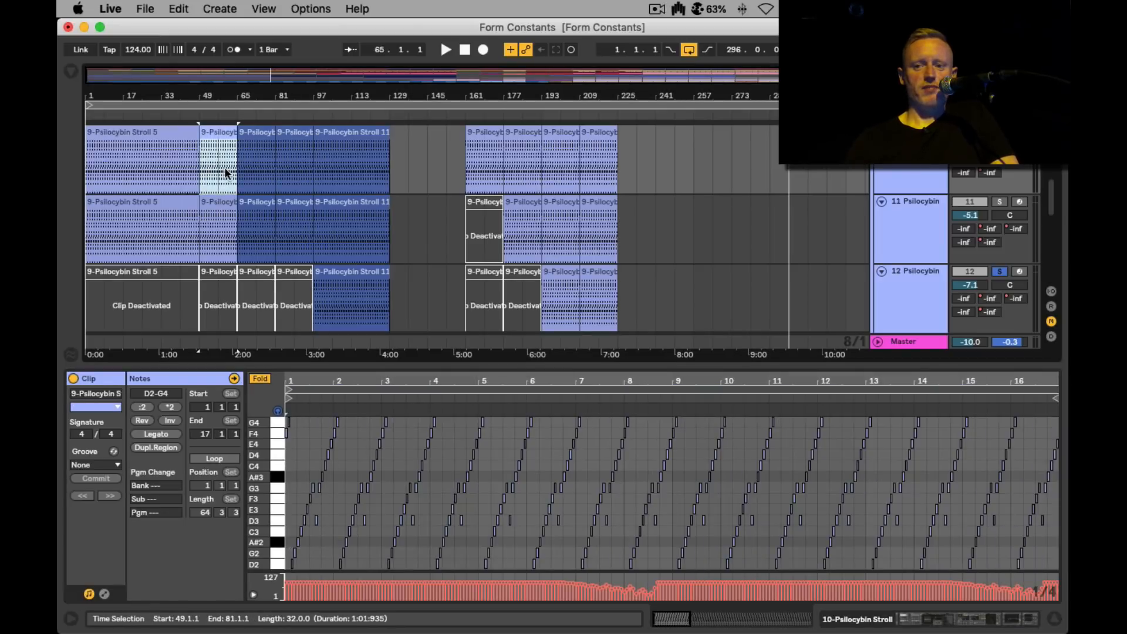
Step: Turn off track 12's solo and play the Psilocybin group from bar 49
left_click(998, 271)
scroll(1004, 223, "up", 1)
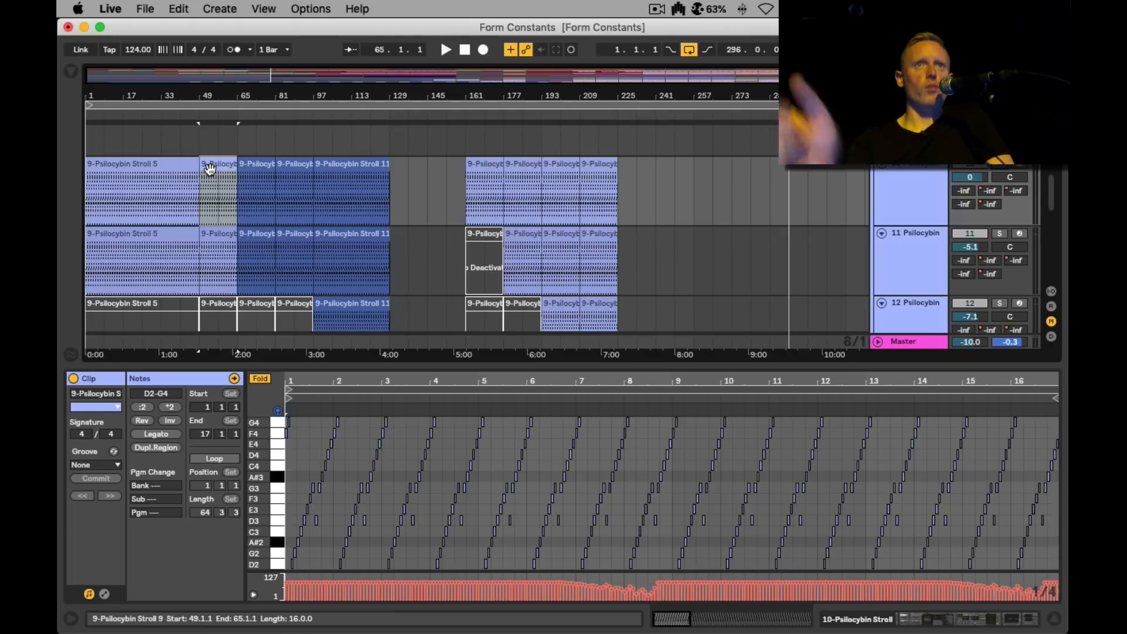
left_click(202, 212)
key("space")
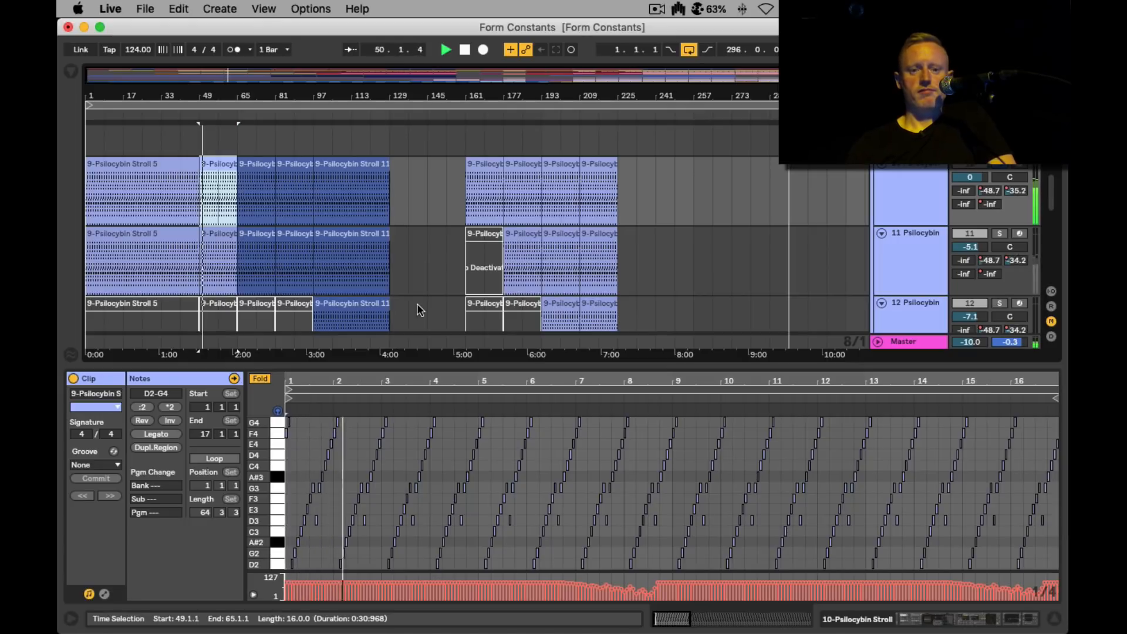
Step: Lower the Master's cue volume to -8.6 dB and turn on the metronome, following the playback into track 10's clip at bar 65
left_click_drag(1009, 342, 1009, 358)
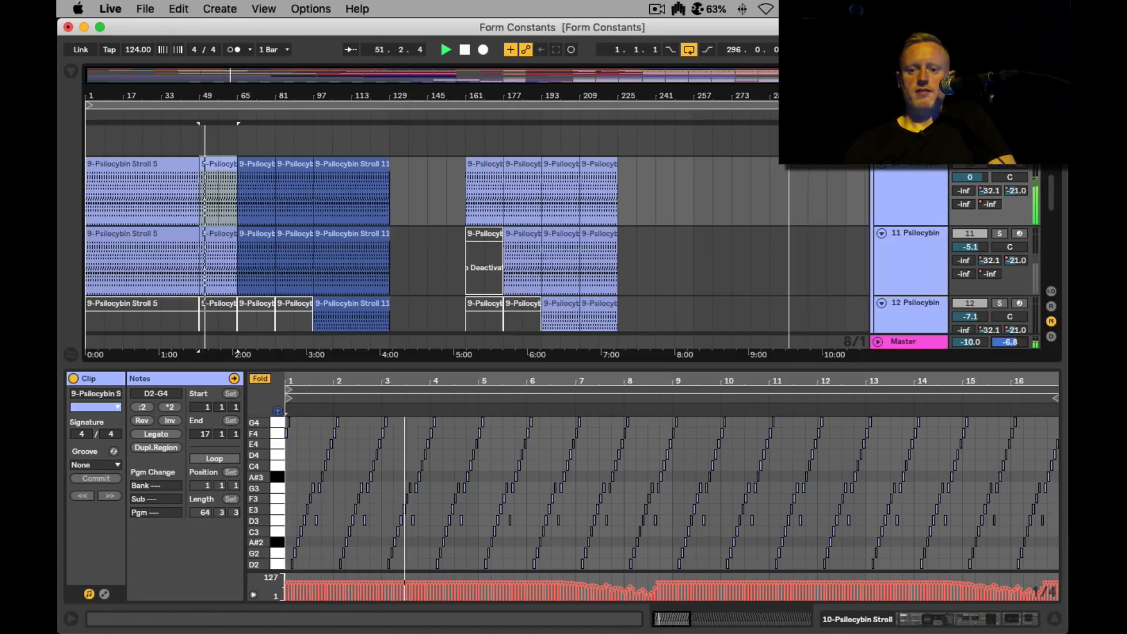
left_click(230, 51)
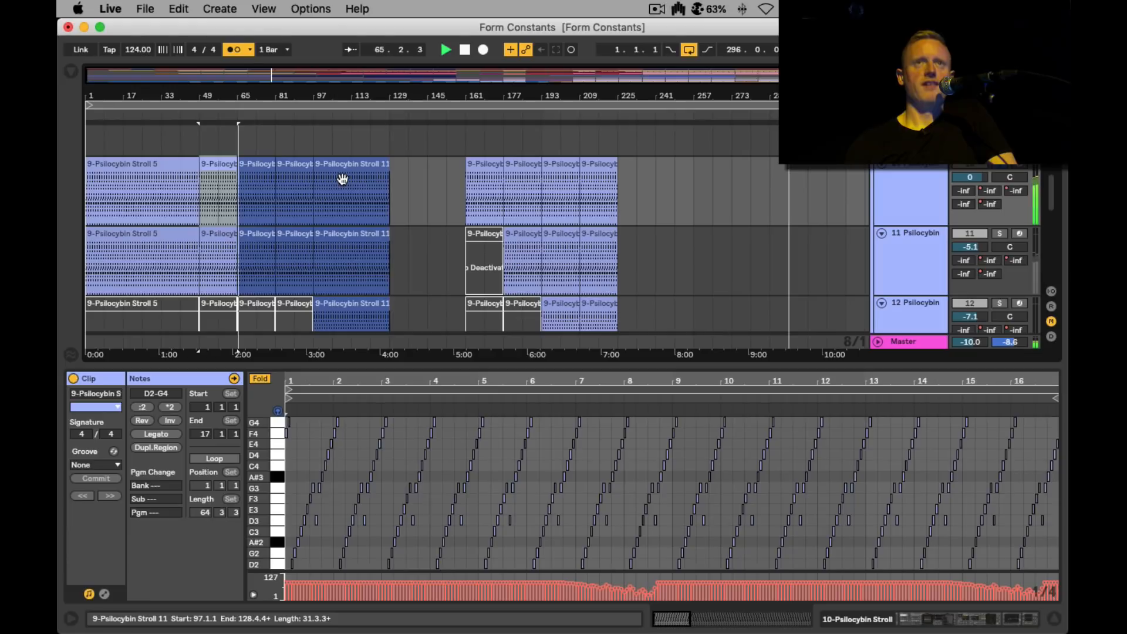
left_click(253, 159)
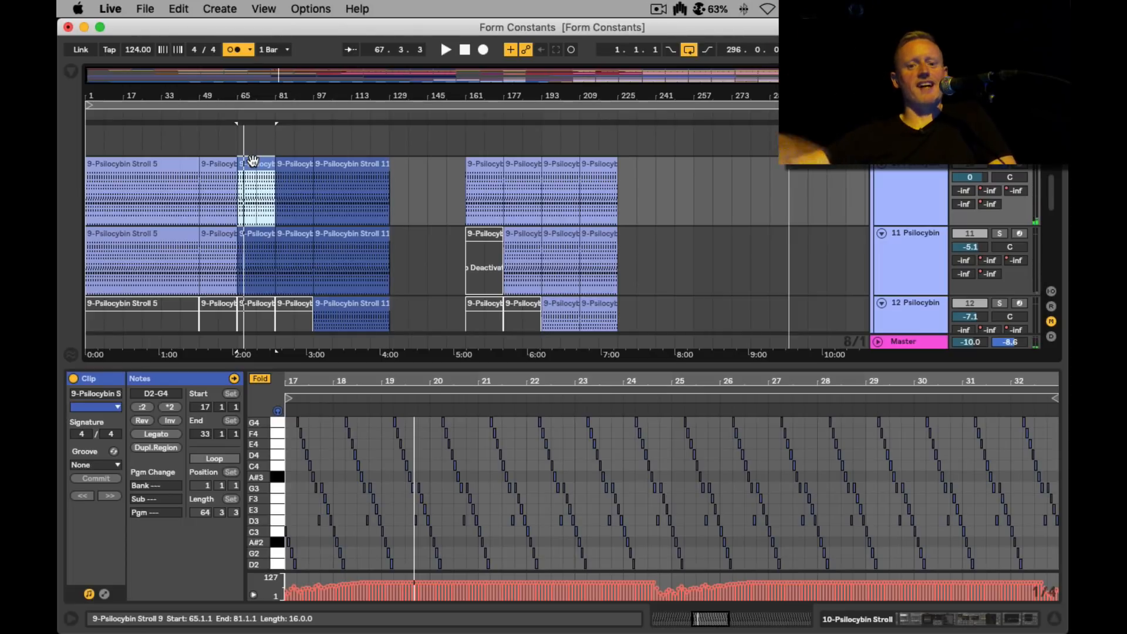
Step: Reverse the notes of track 10's clip at bar 161 and reverse them back to the original order
left_click(492, 165)
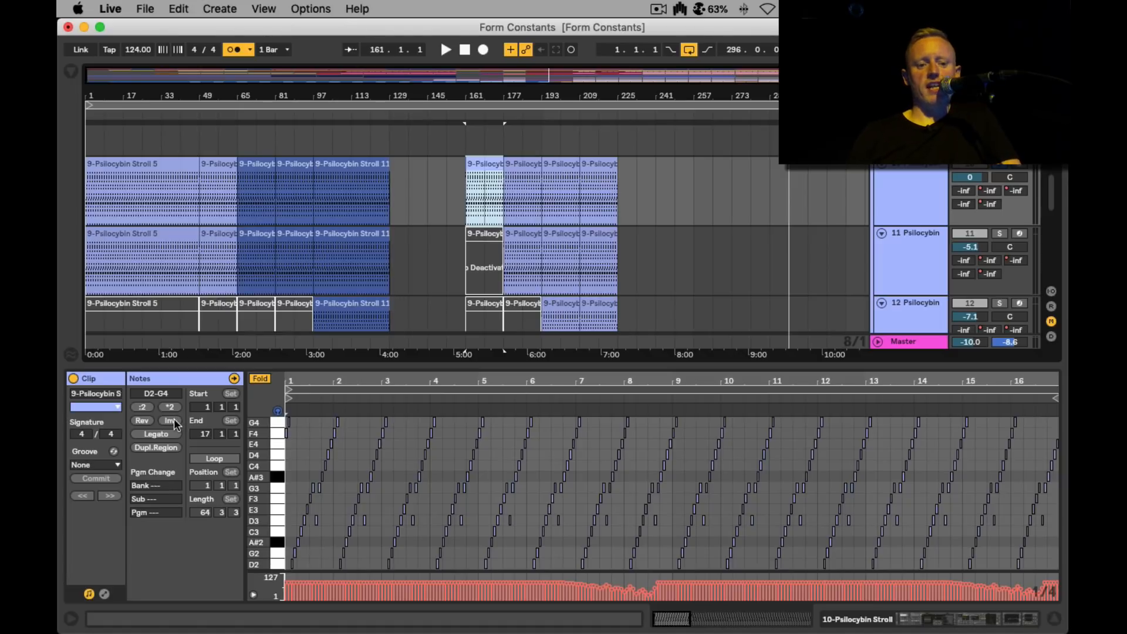
left_click(143, 421)
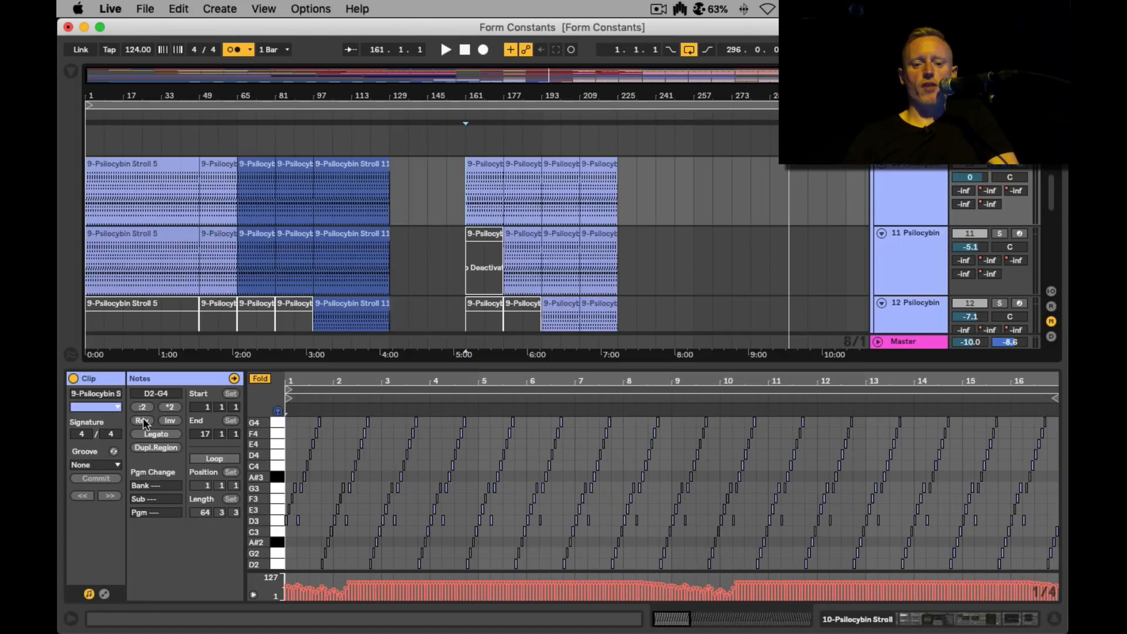
left_click(143, 420)
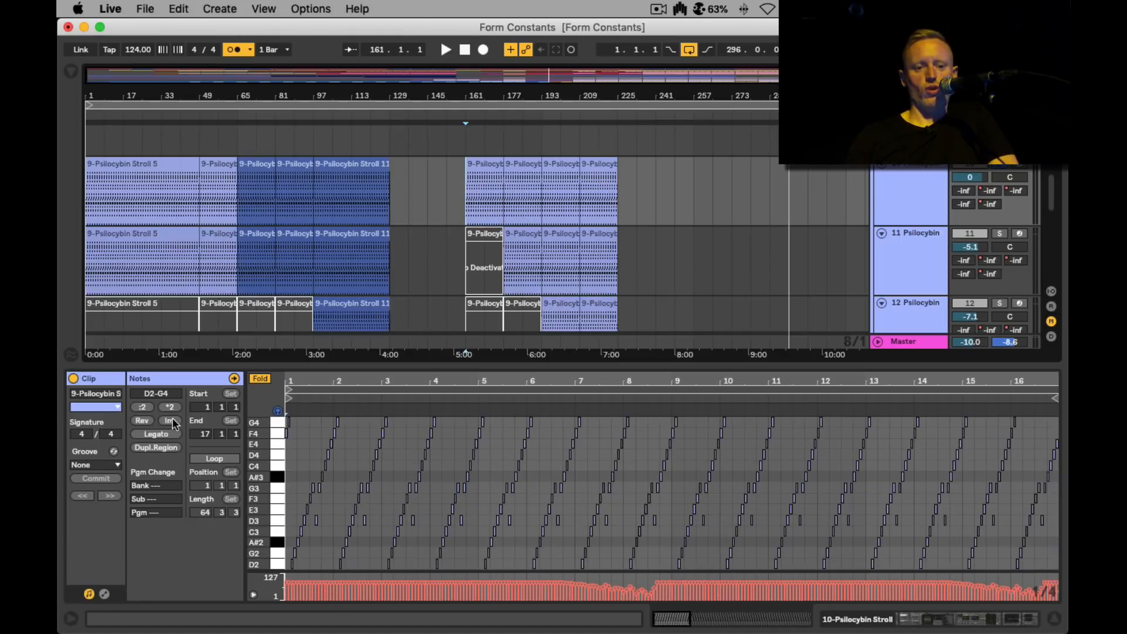
Step: Invert the notes of track 10's clip at bar 161 and invert them back to the original pattern
left_click(170, 421)
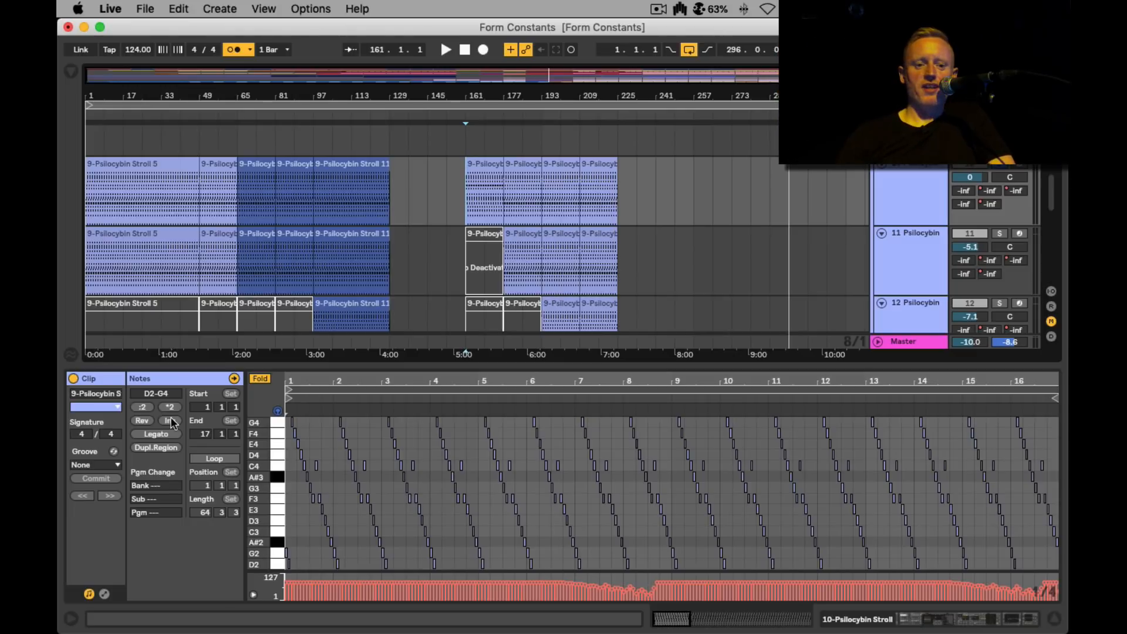
left_click(171, 420)
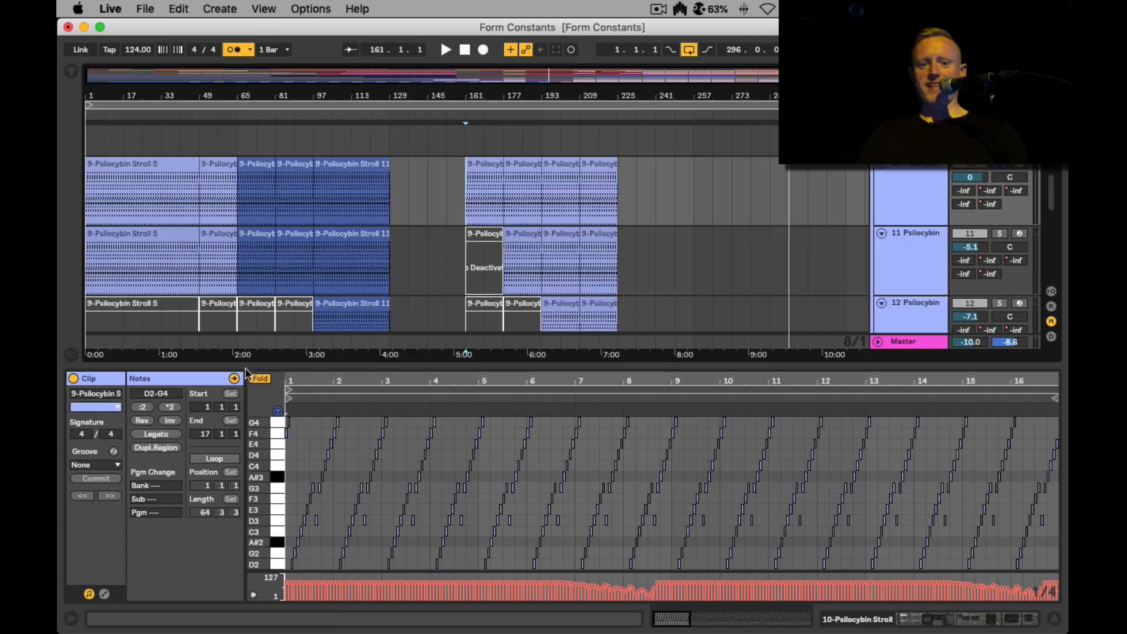
Step: Unfold the Arpeggiator in track 10's device chain to show its settings, and return to the notes of the bar 161 clip
left_click(918, 172)
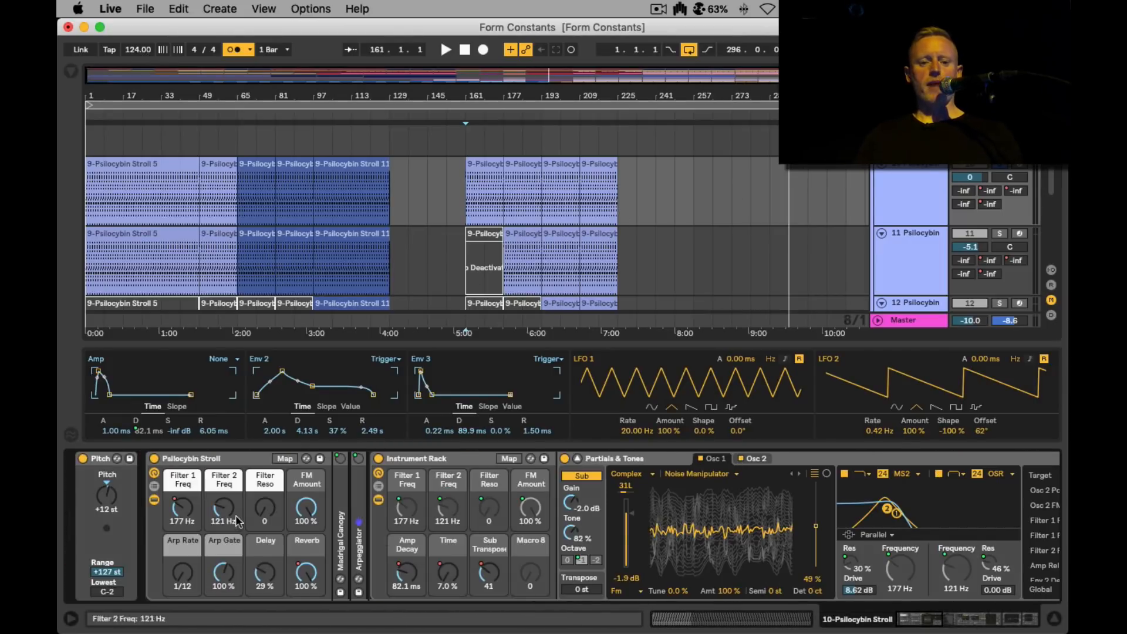
double_click(360, 498)
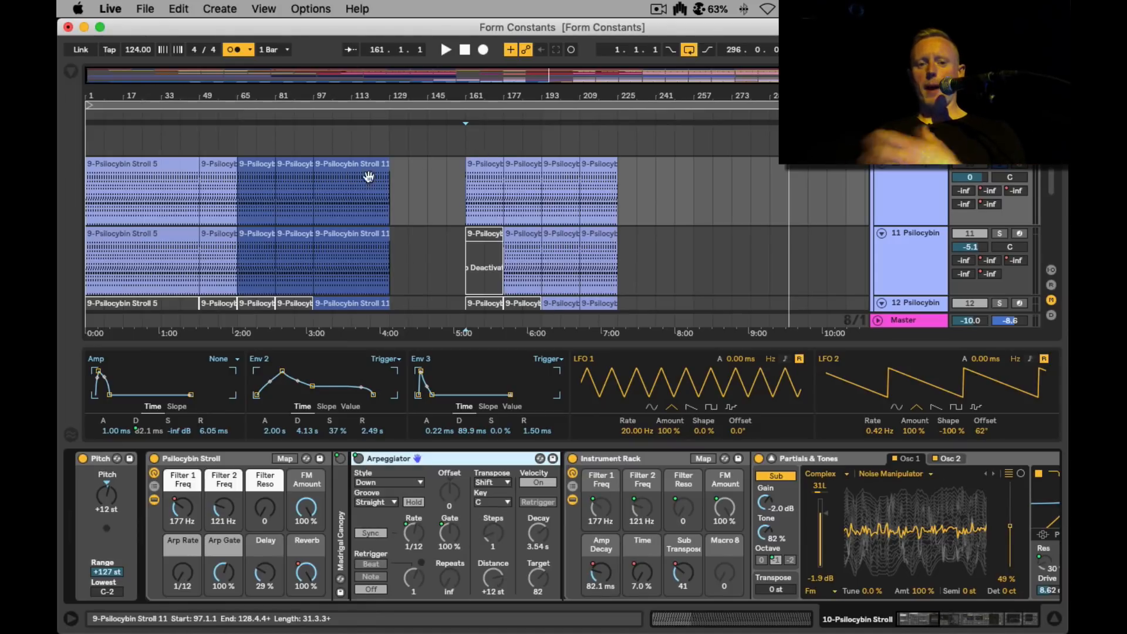
double_click(491, 166)
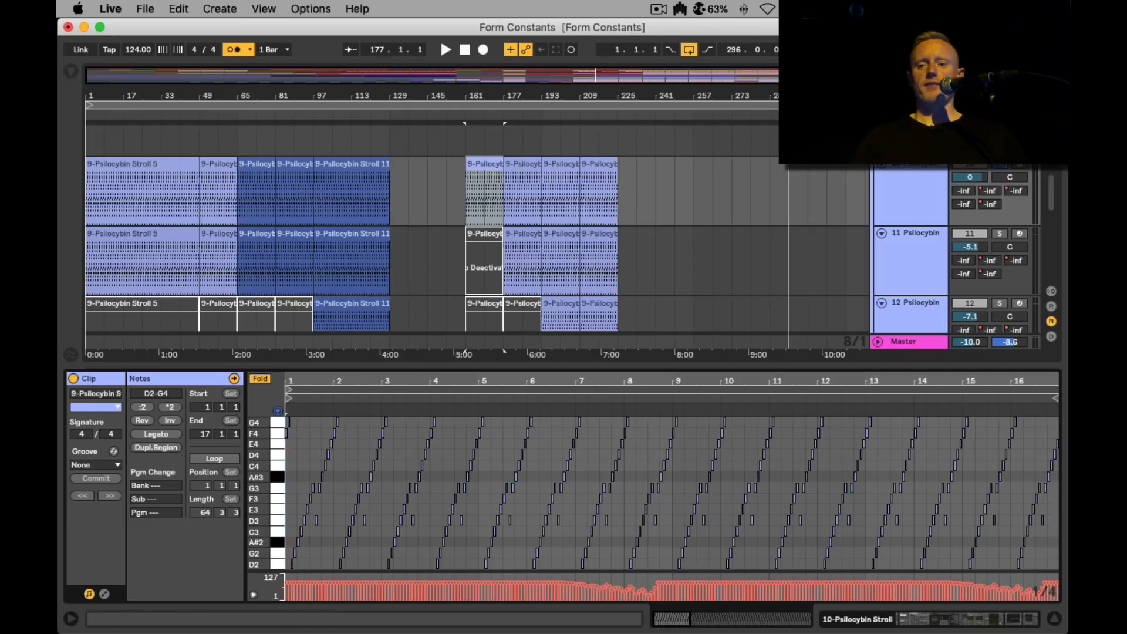
Step: Turn off track 10's solo and the metronome, and enlarge the arrangement area to bring the Repro-1 track into view
left_click(1001, 168)
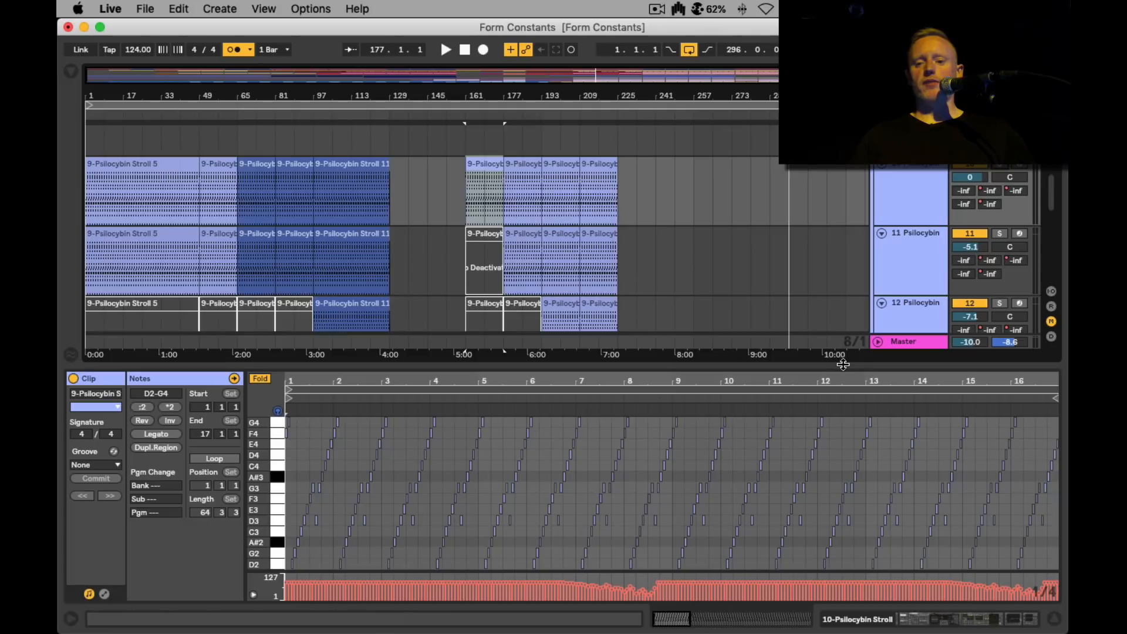
left_click_drag(837, 365, 812, 530)
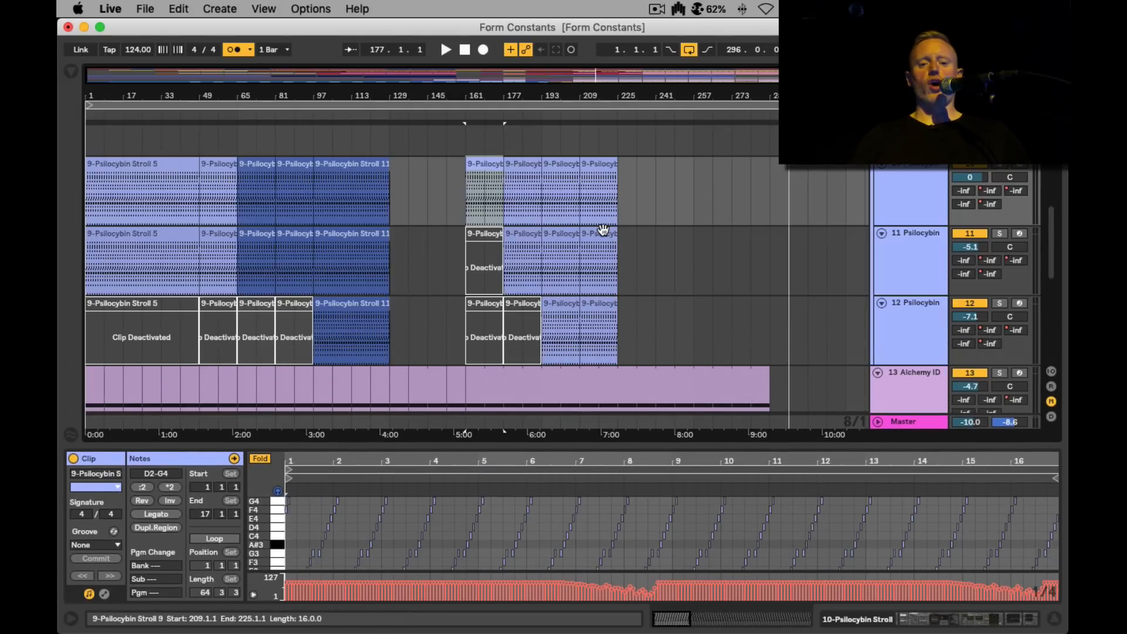
scroll(603, 230, "up", 5)
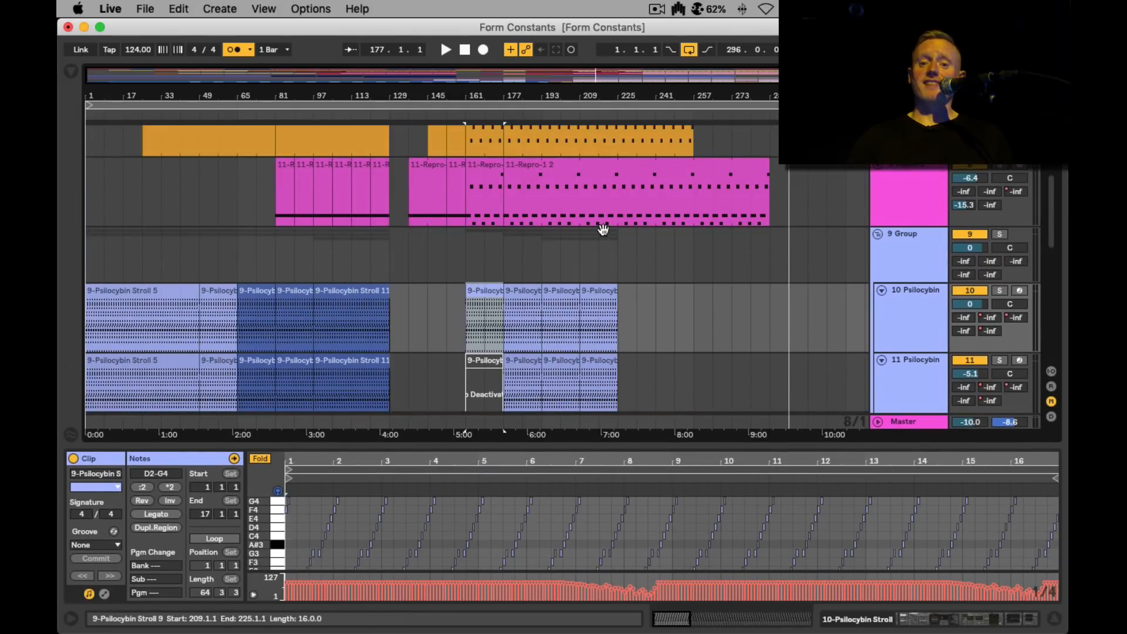
scroll(603, 230, "up", 1)
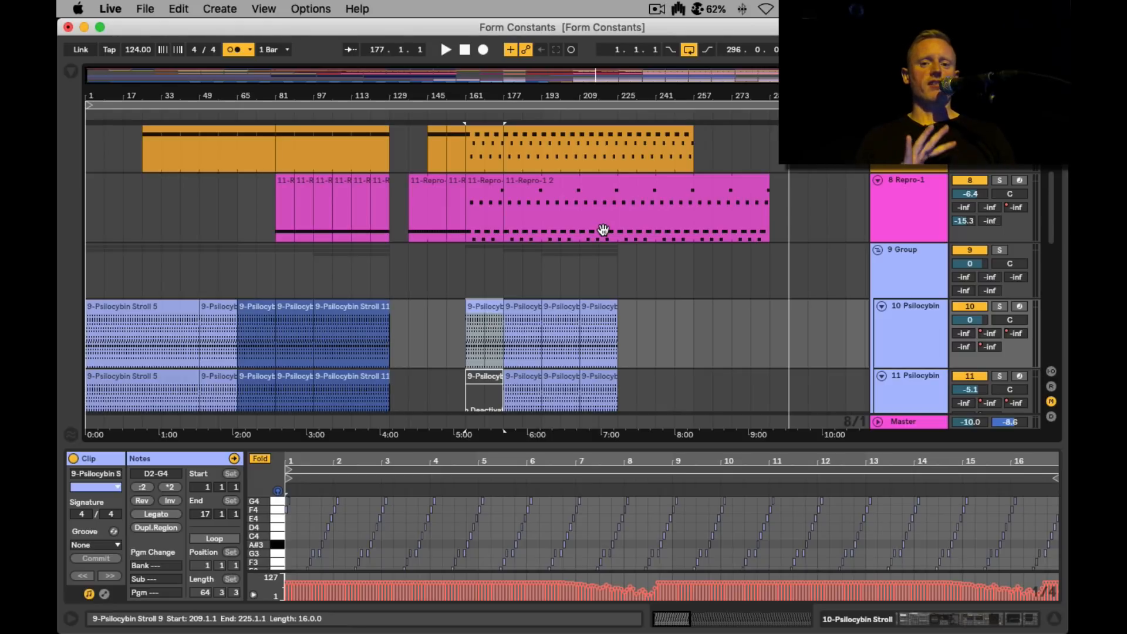
left_click(240, 51)
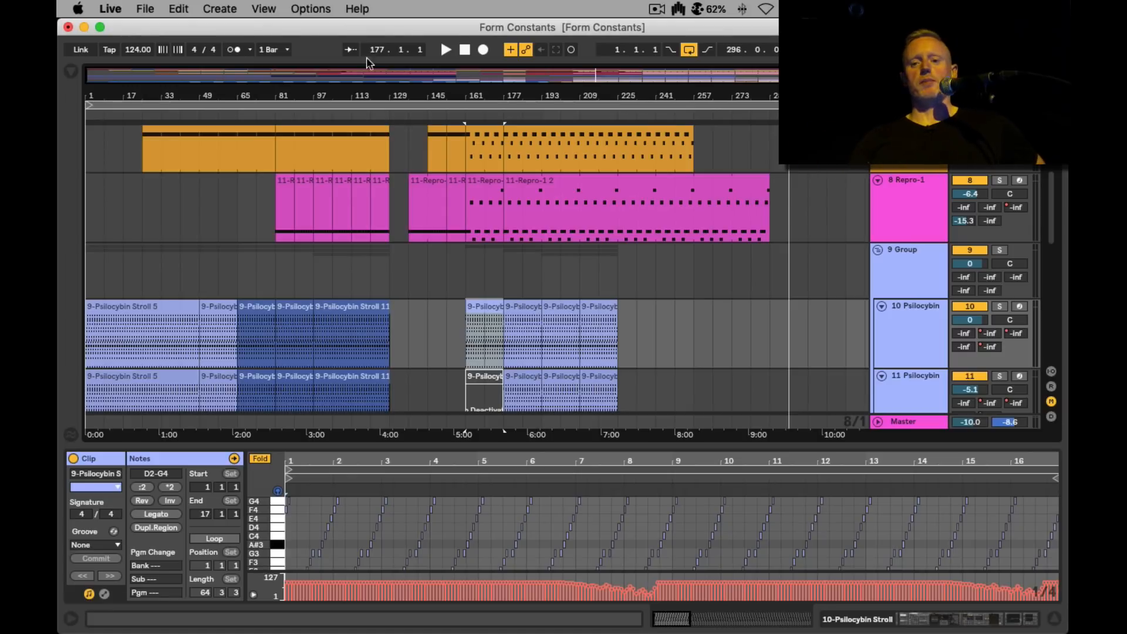
Step: Solo the 8 Repro-1 track and place the insert marker at bar 81, where its first clip starts
left_click(1000, 180)
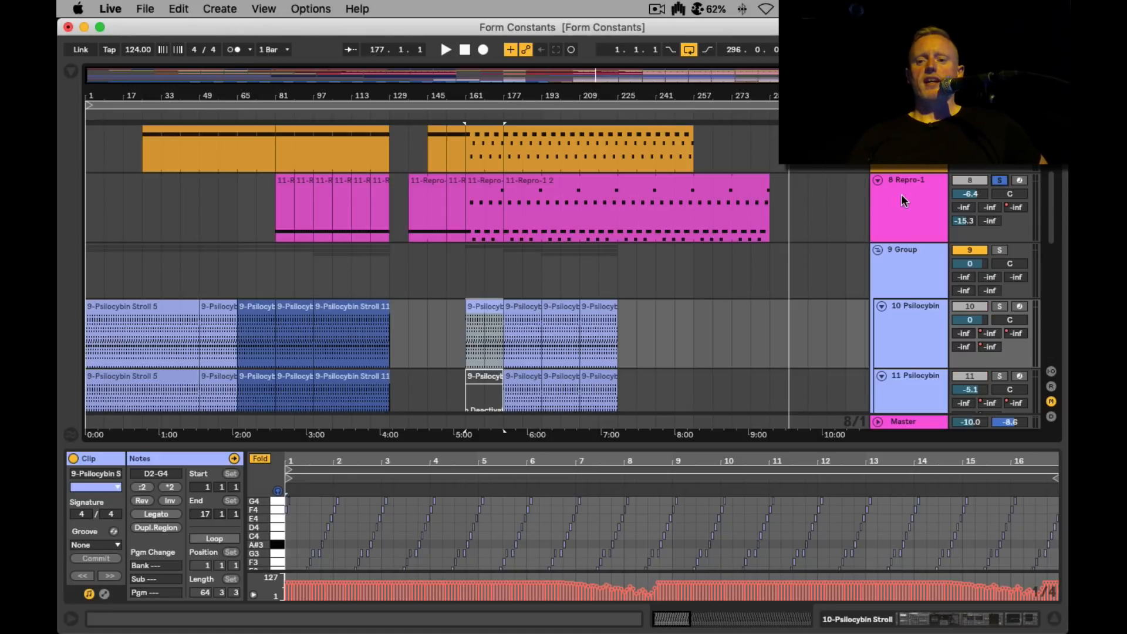
left_click(902, 201)
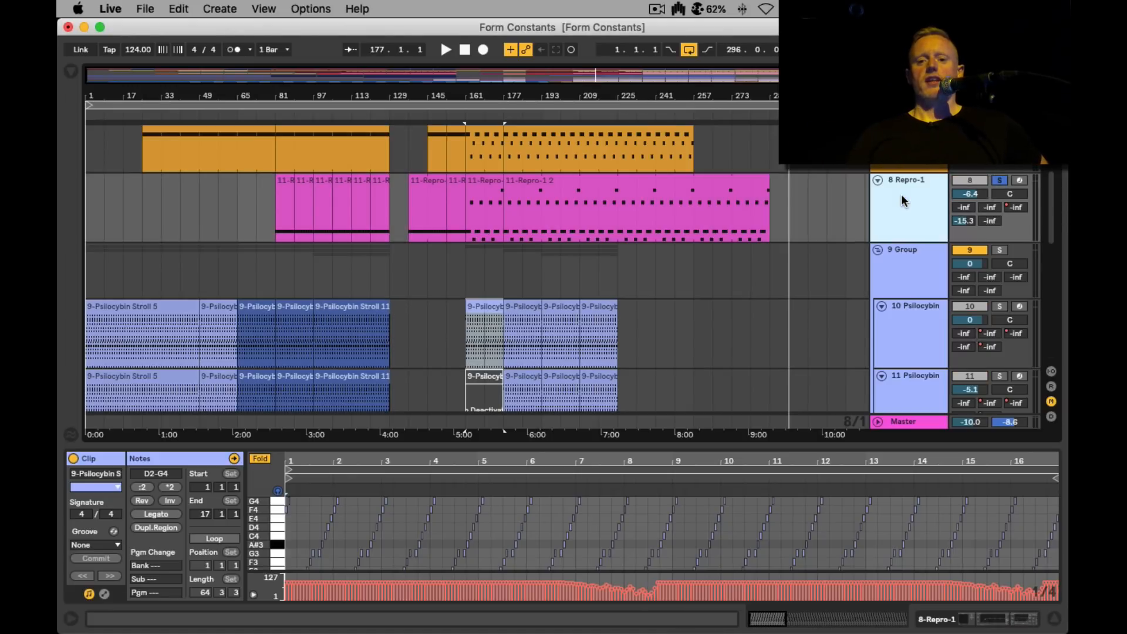
left_click(274, 217)
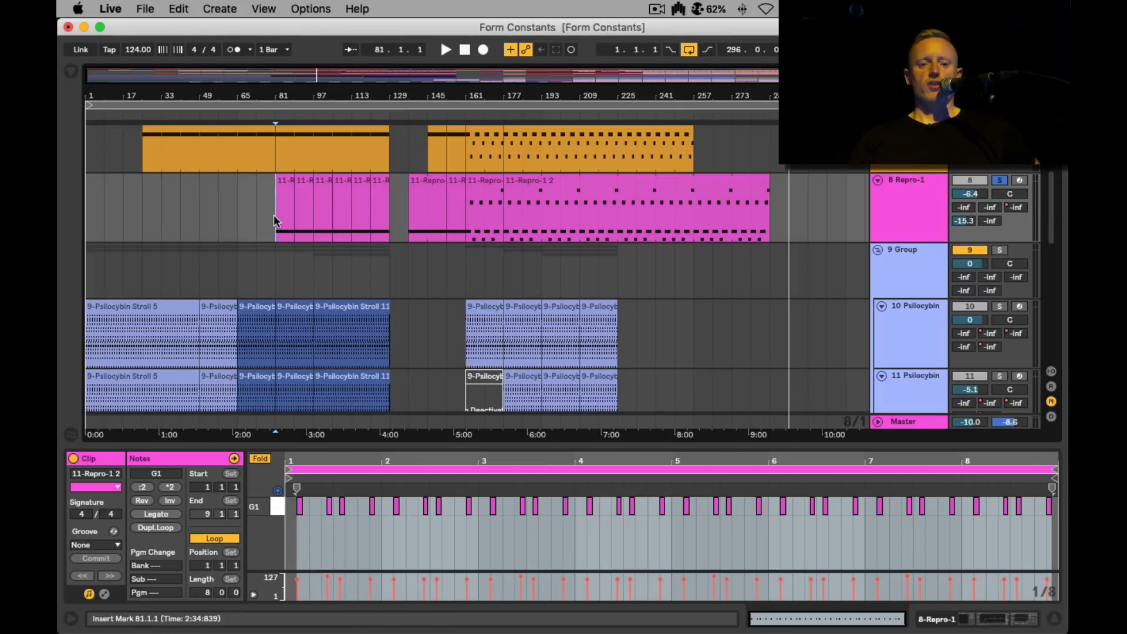
Step: Solo the Ultimate Kick pad in track 2's Drum Rack
scroll(273, 215, "up", 10)
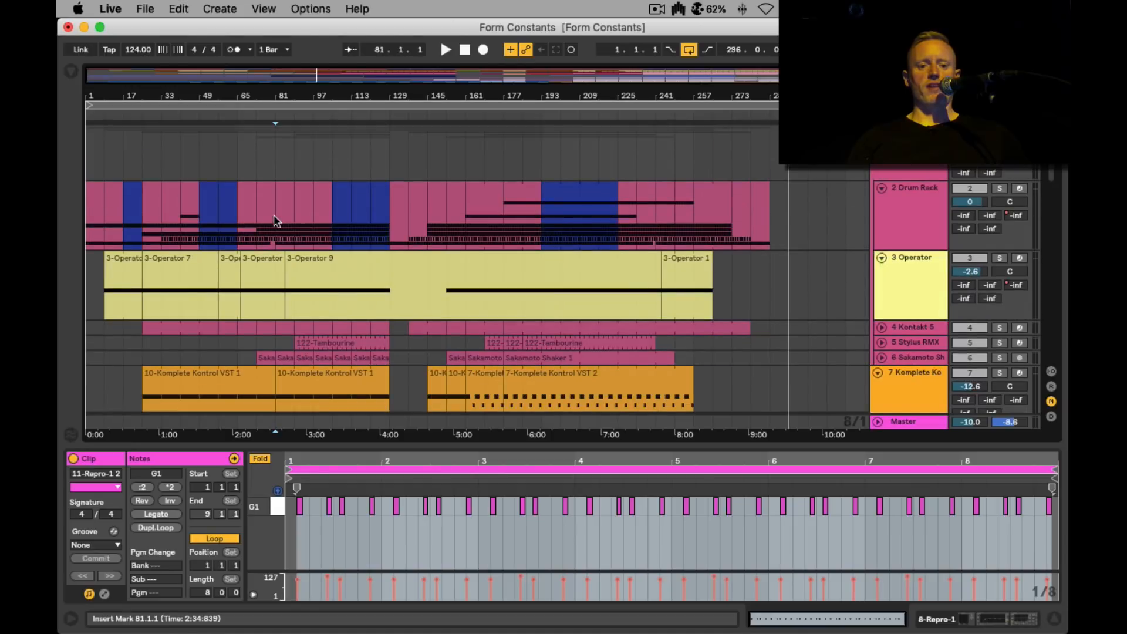
left_click(938, 209)
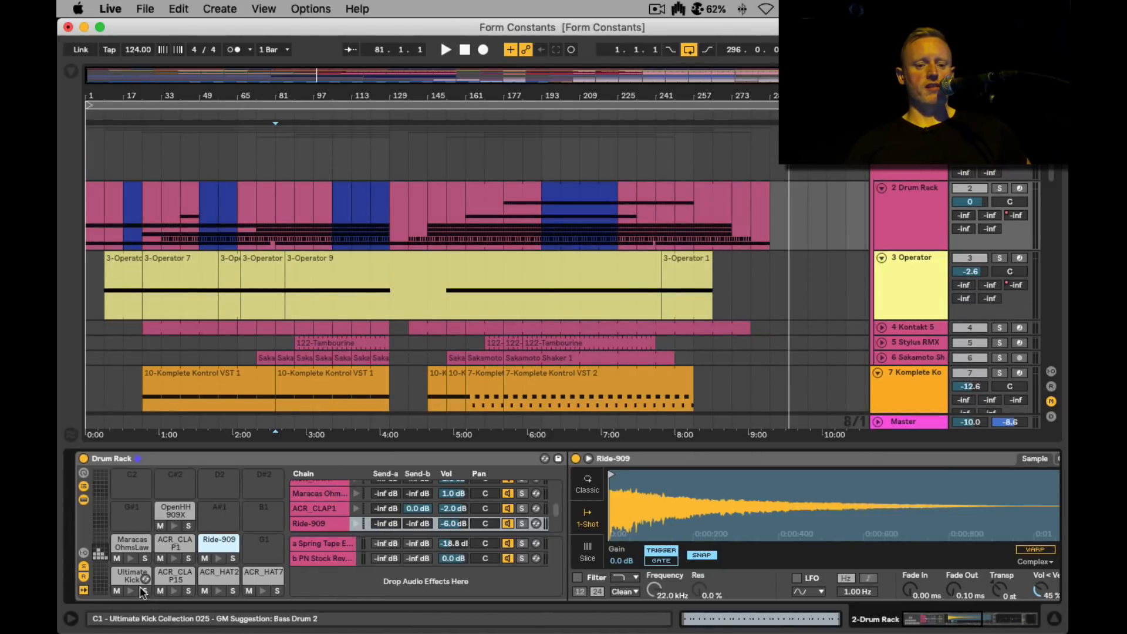
left_click(147, 590)
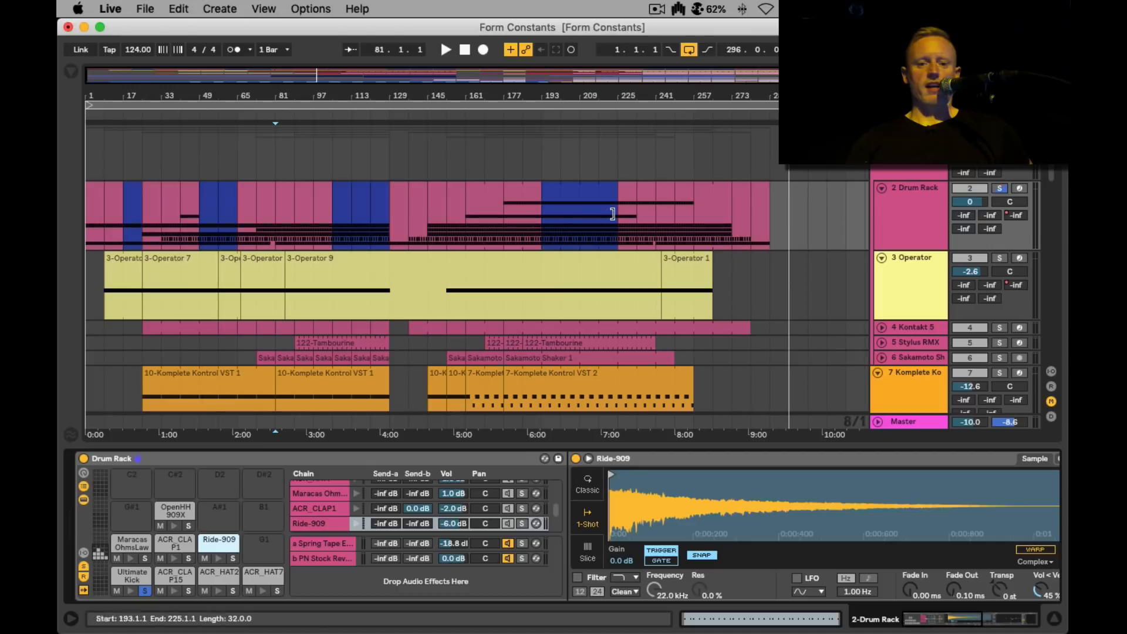
Step: Open the Repro-1 plugin window from track 8's devices and position it so the whole synth is in view
scroll(613, 214, "down", 8)
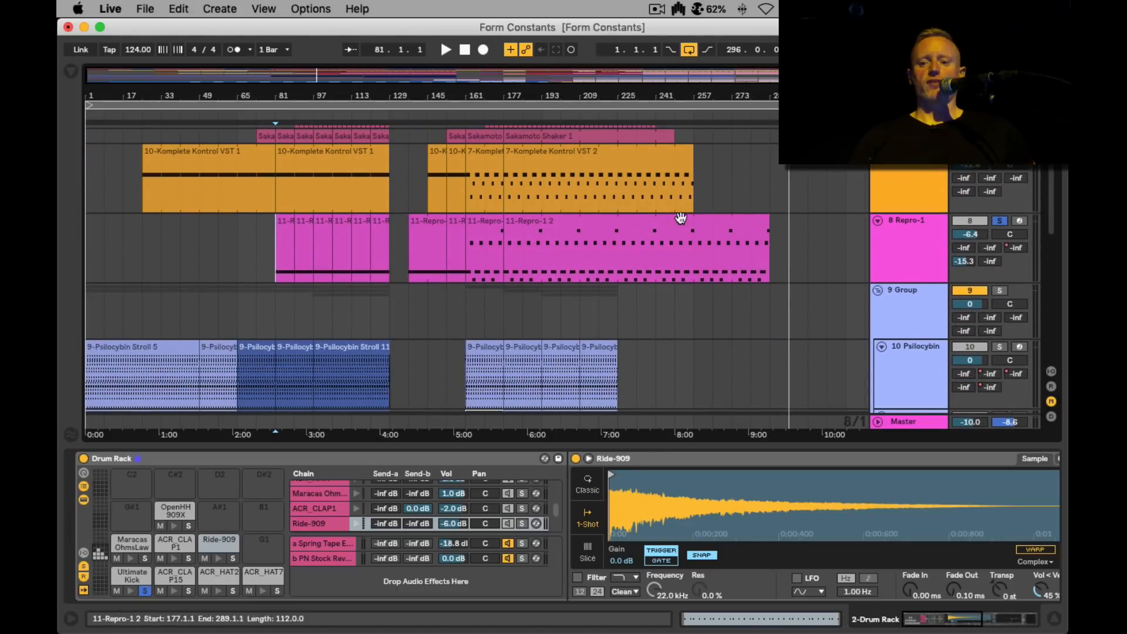
left_click(928, 251)
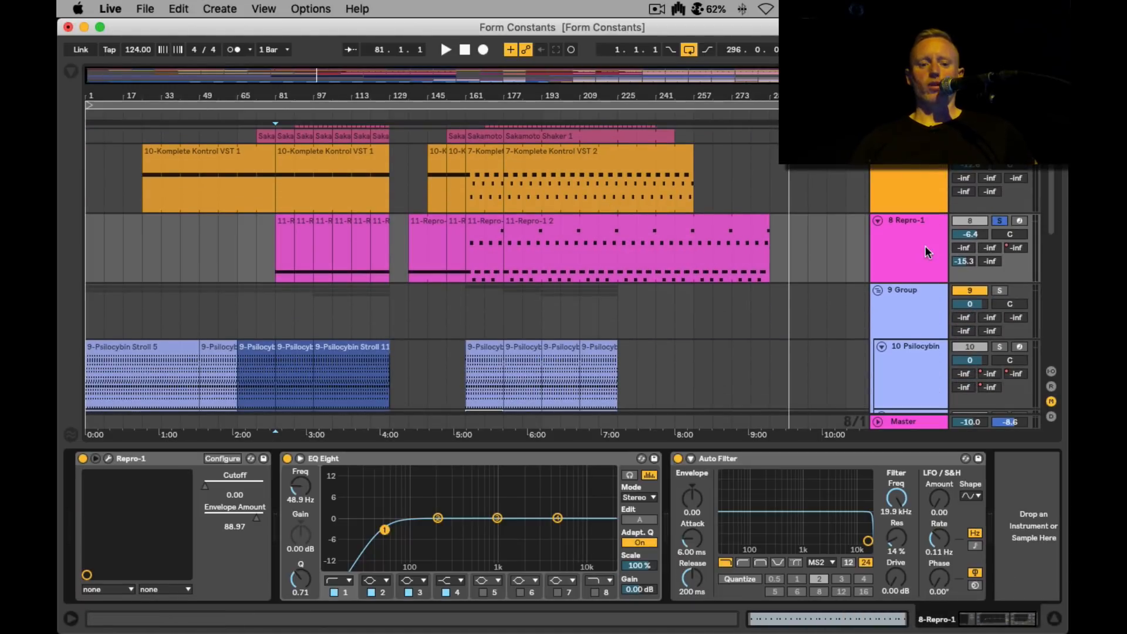
left_click(109, 459)
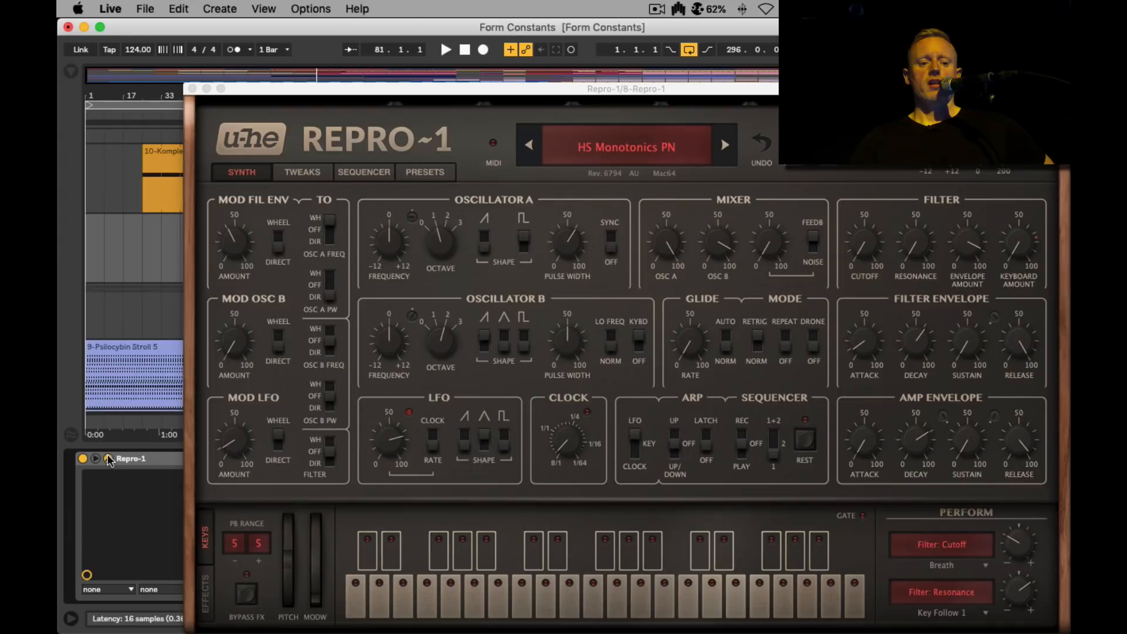
left_click_drag(518, 90, 491, 47)
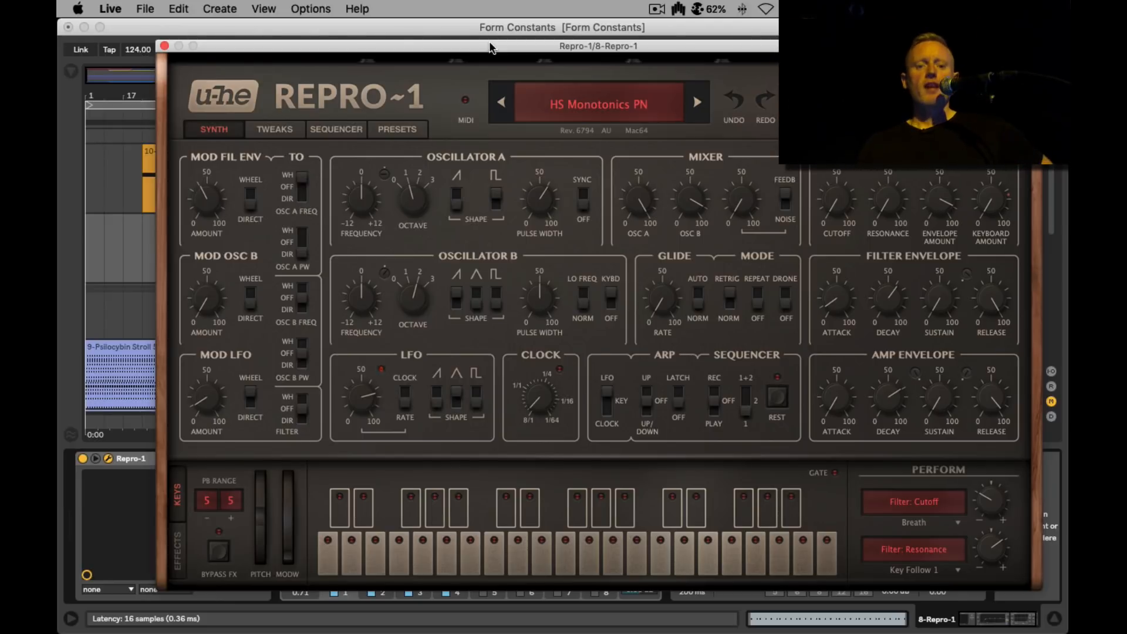
Step: Show Repro-1's Tweaks page with the oscillator A model options, and return to the Synth page without changing the model
left_click(265, 129)
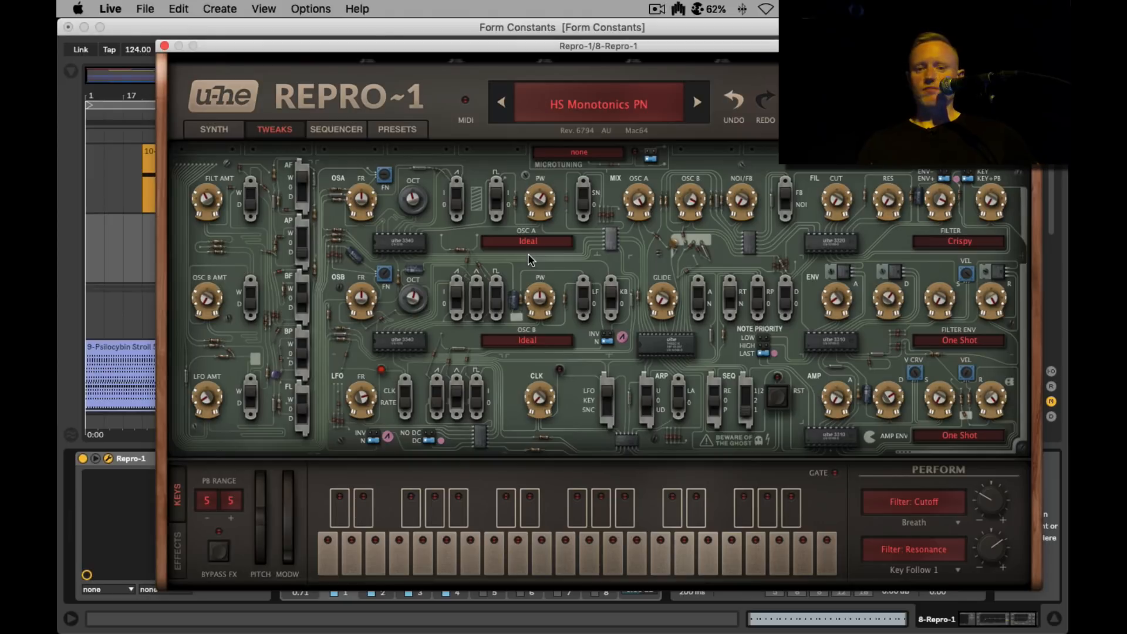
left_click(518, 241)
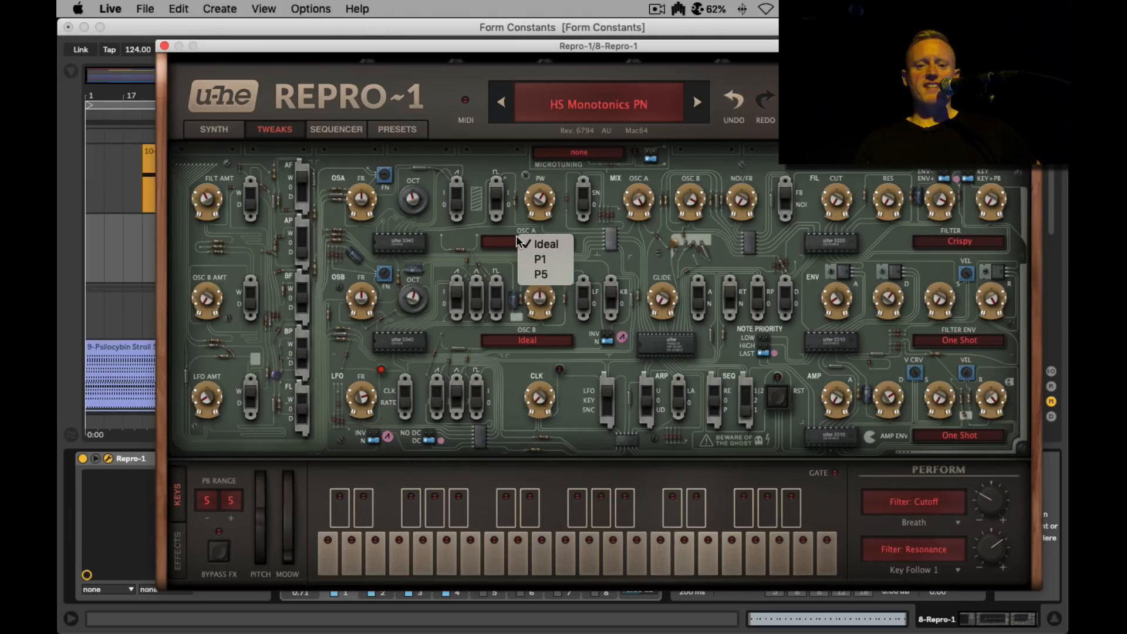
left_click(420, 102)
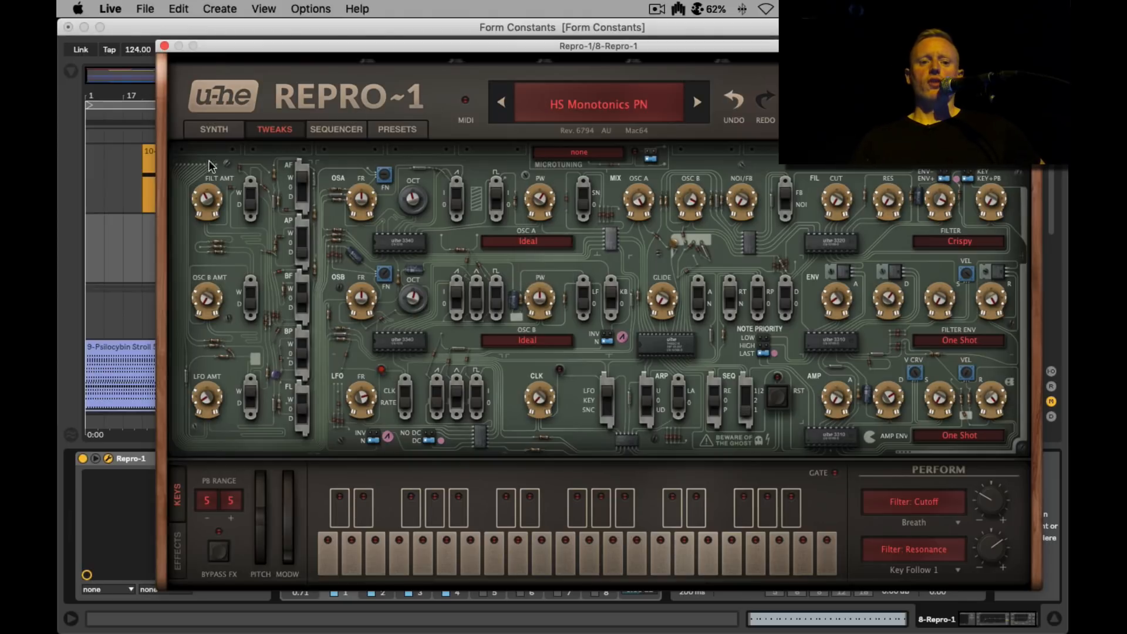
left_click(213, 133)
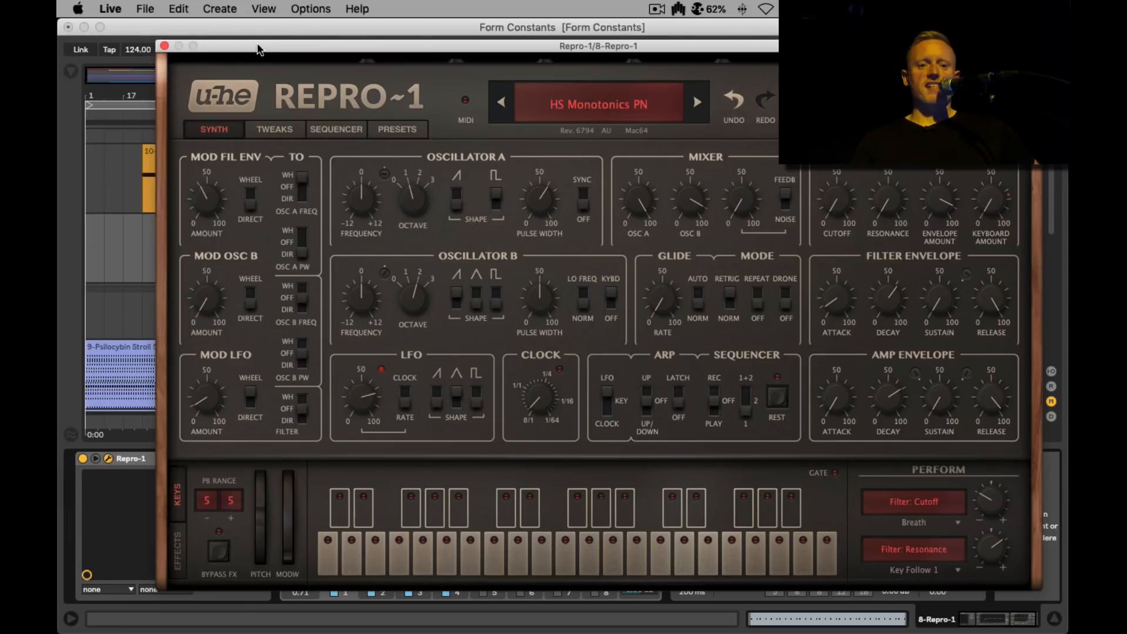
Step: Play the soloed Repro-1 and kick from bar 81 while showing the synth's effects section, stop playback, and close the plugin window
left_click_drag(258, 50, 460, 329)
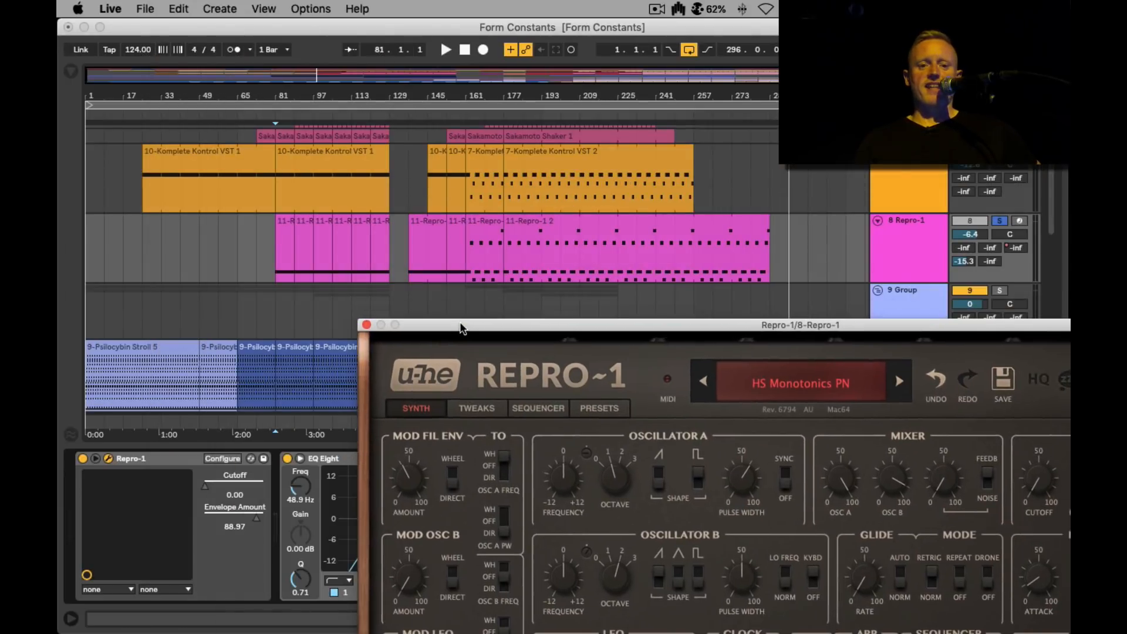
left_click(282, 247)
key("space")
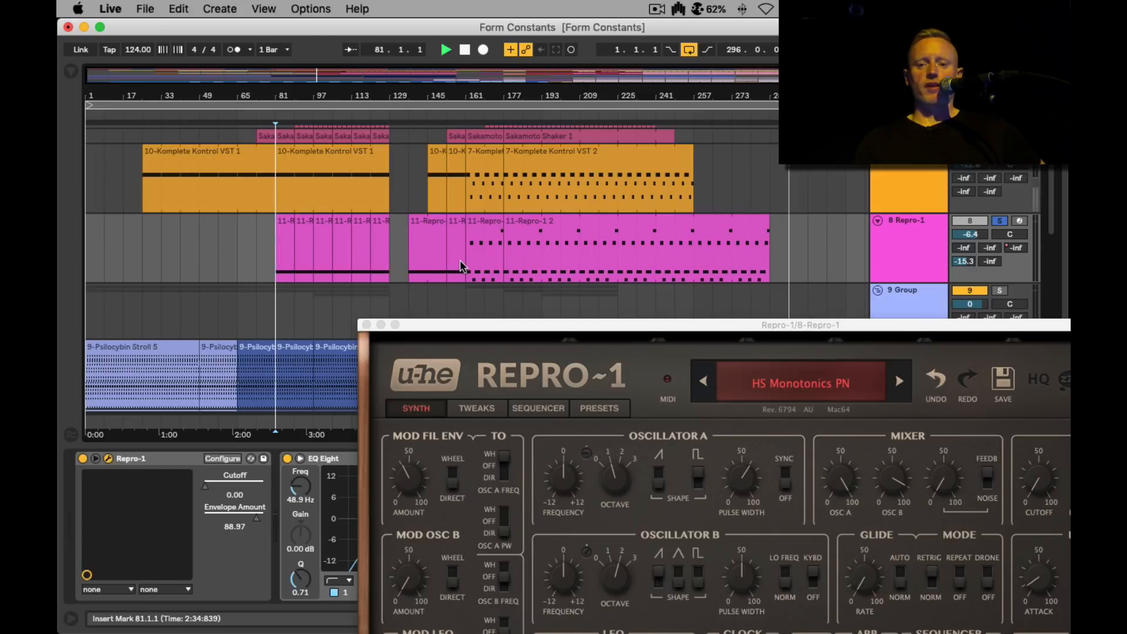
left_click_drag(506, 321, 306, 70)
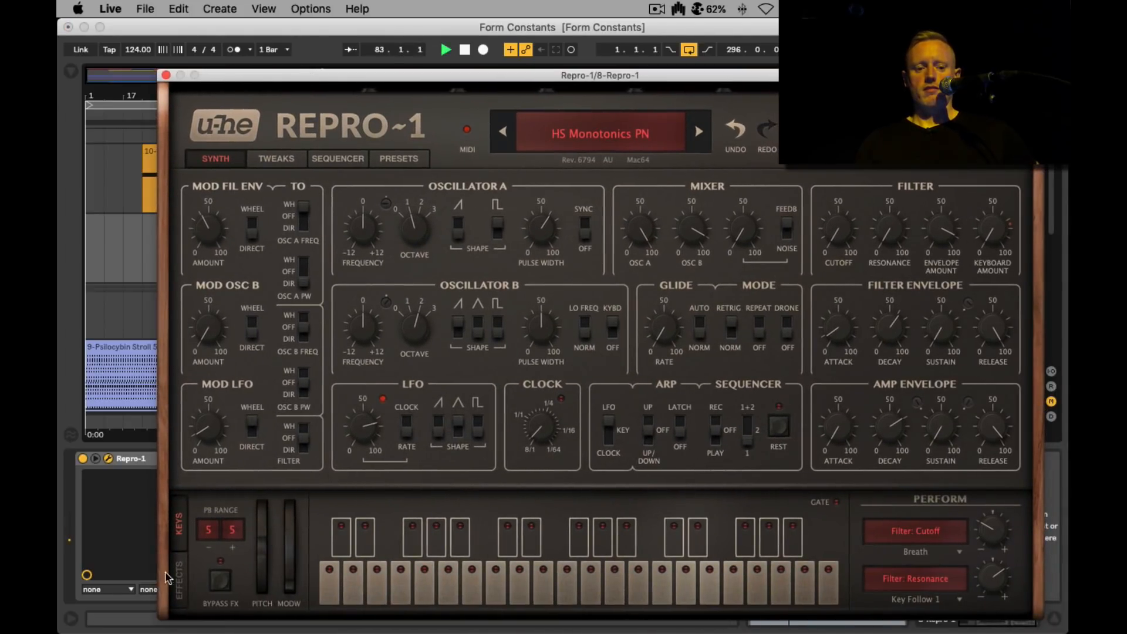
left_click(181, 578)
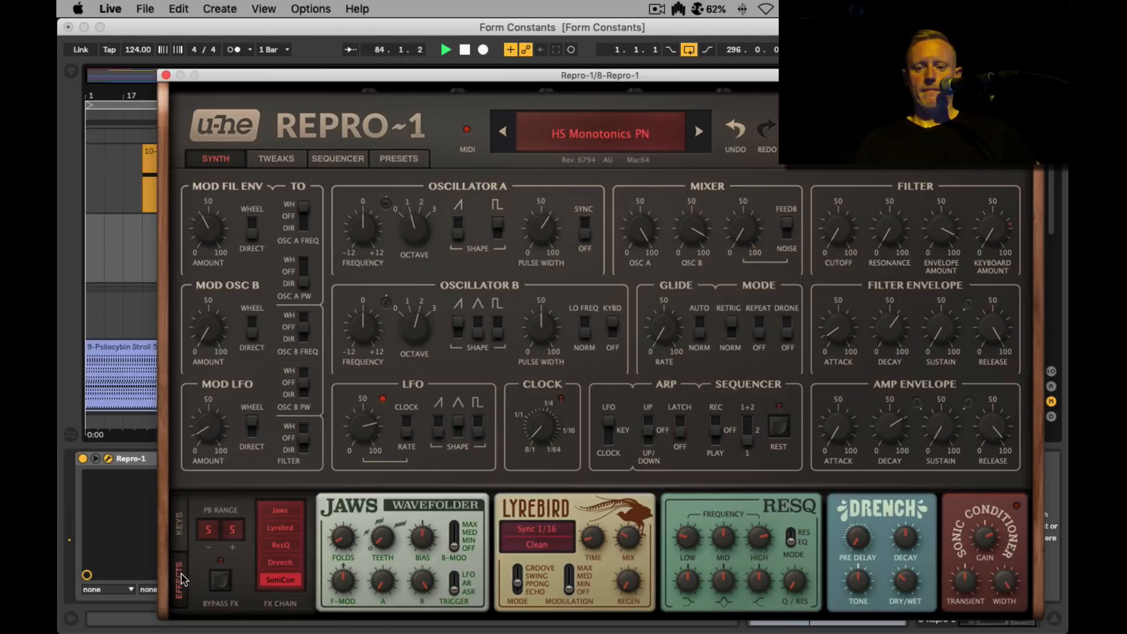
key("space")
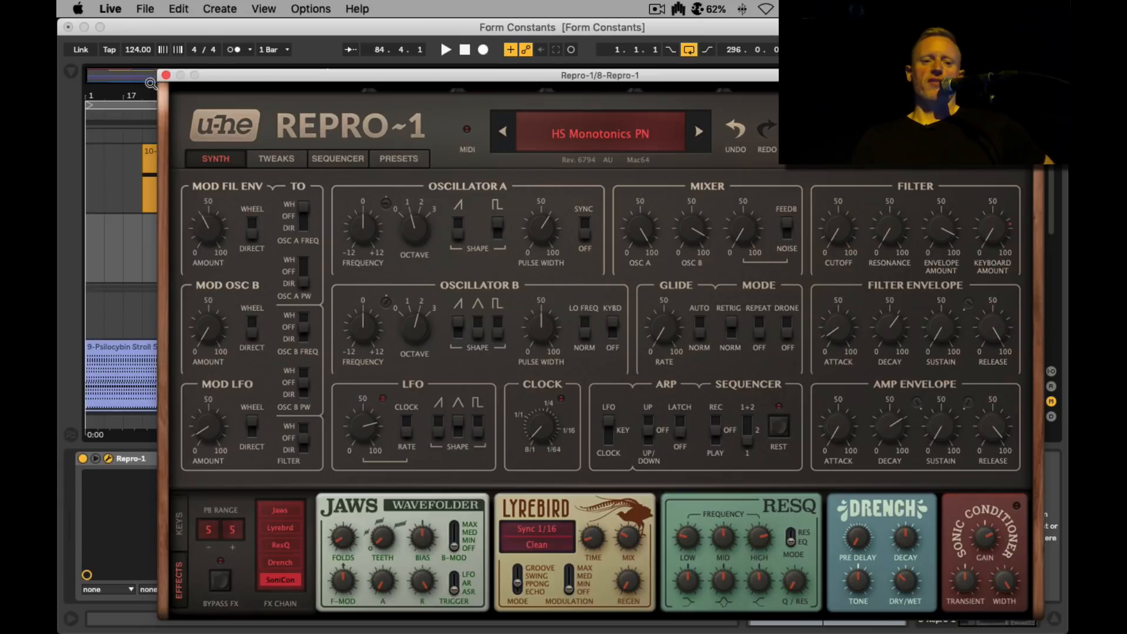
left_click(169, 77)
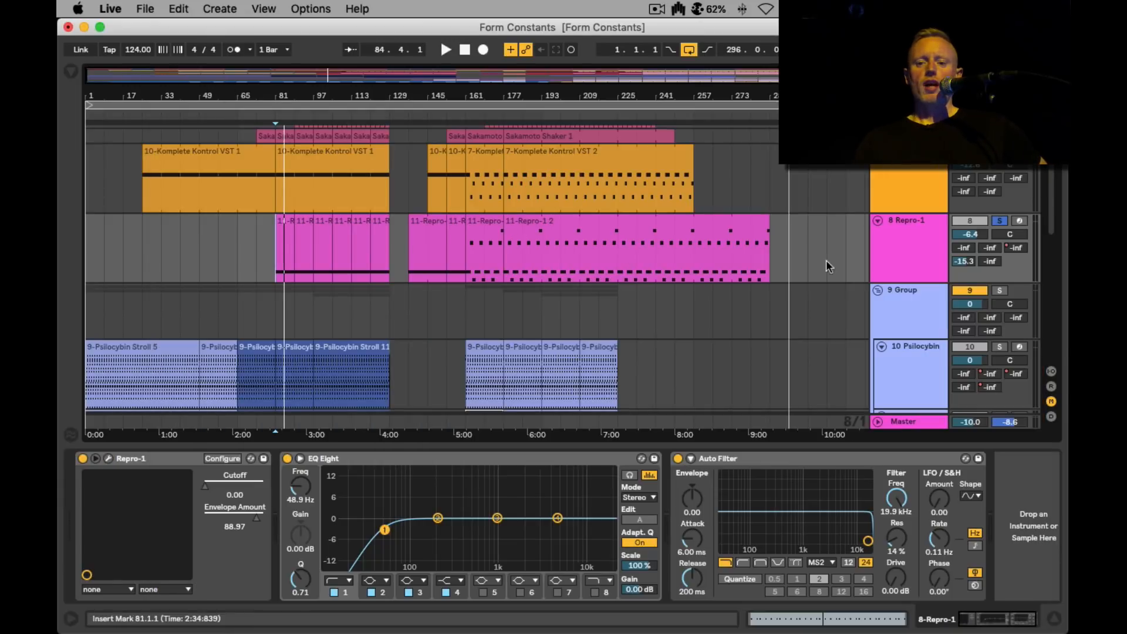
Step: Examine the filter circuit types of the Auto Filter on the Repro-1 track, keeping MS2 selected
left_click(920, 265)
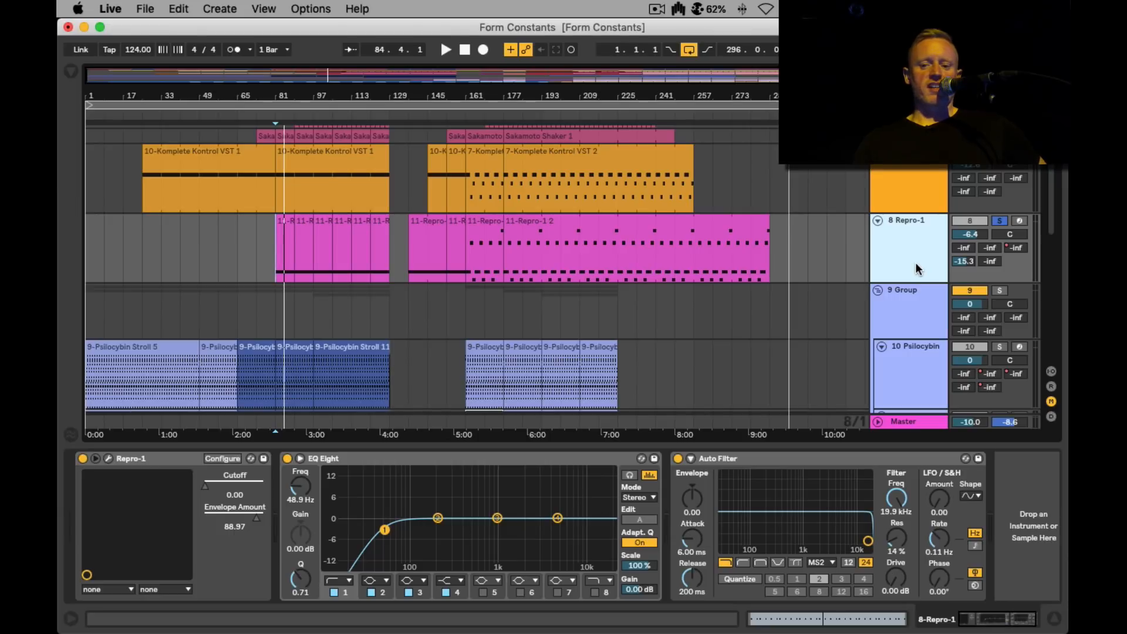
left_click(742, 458)
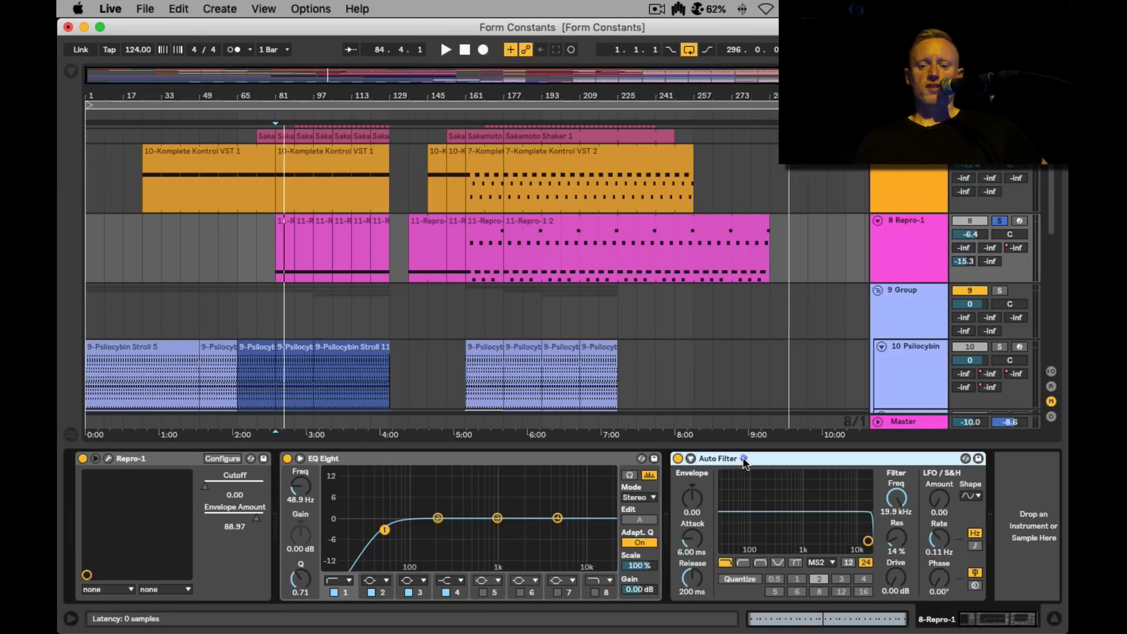
left_click(833, 562)
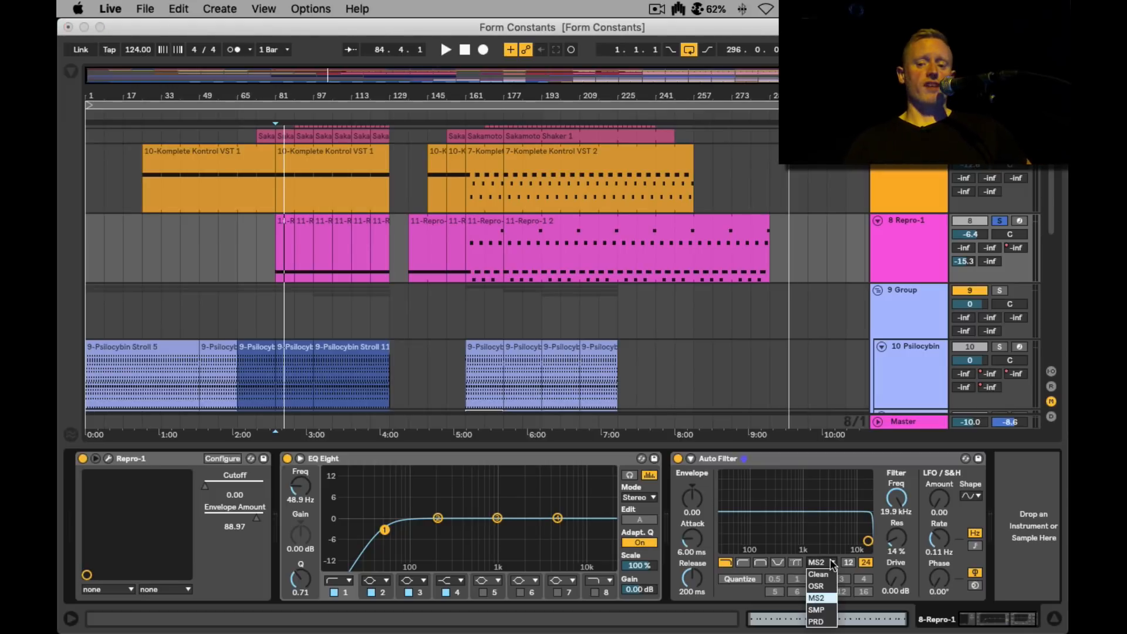
left_click(831, 598)
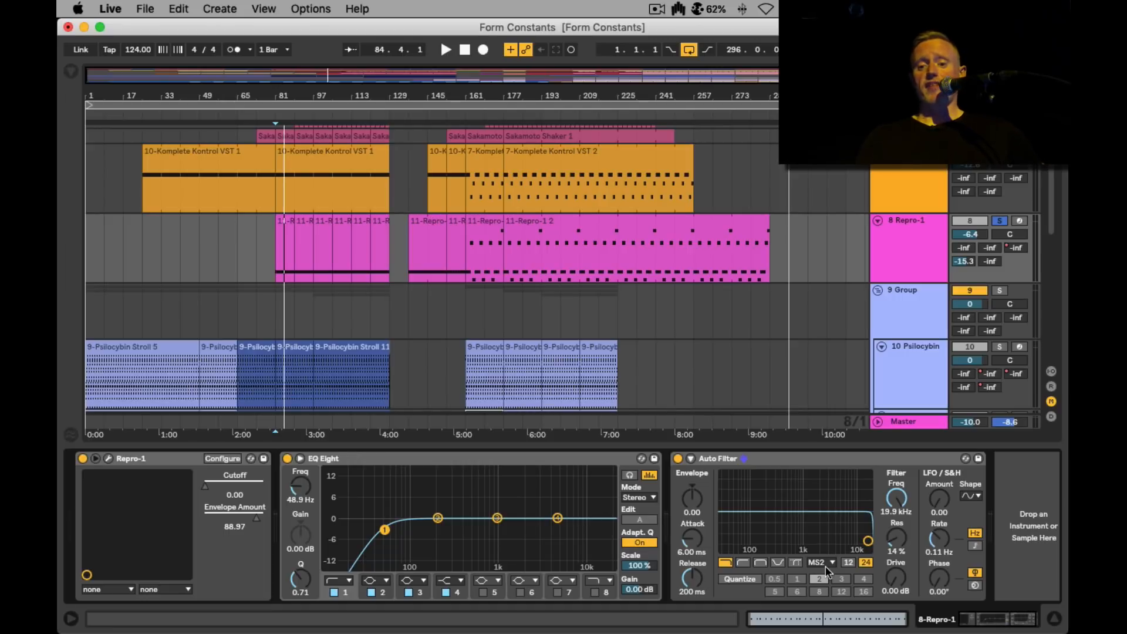
left_click(815, 562)
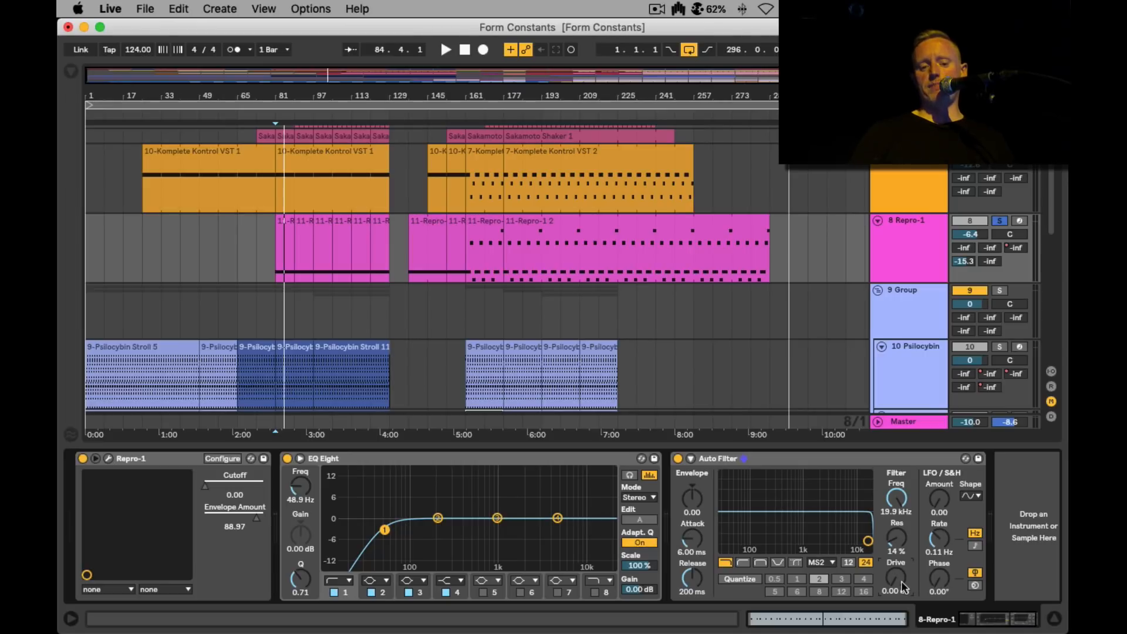
Step: Set the Repro-1 track's Auto Filter drive to 3 dB and play from bar 81, toggling the Auto Filter to compare the sound
type("3")
key("Return")
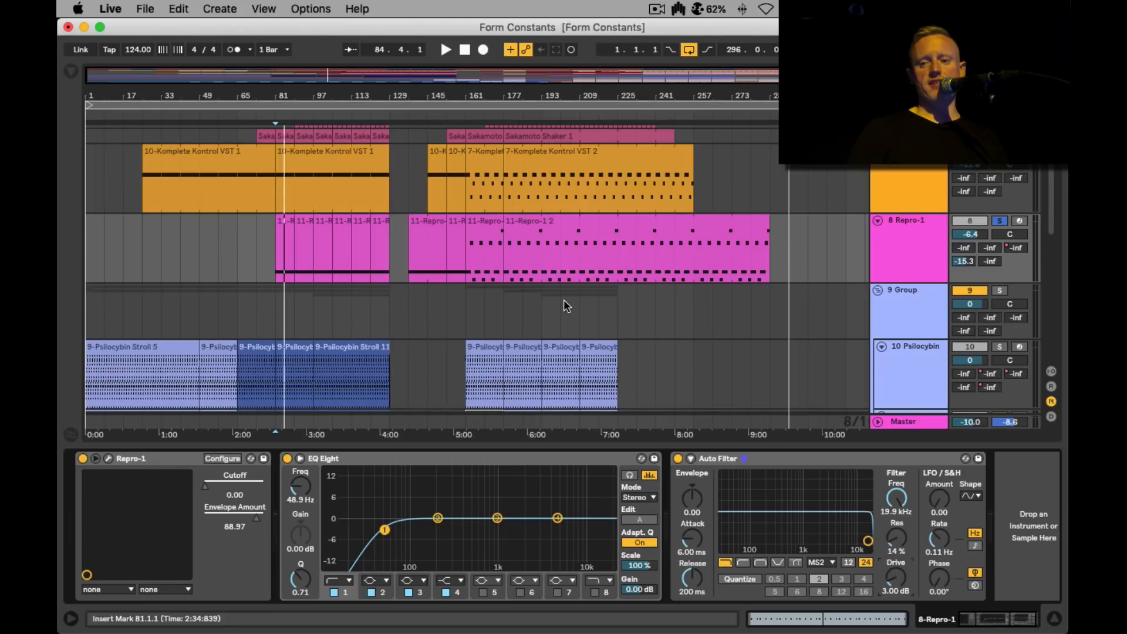
key("space")
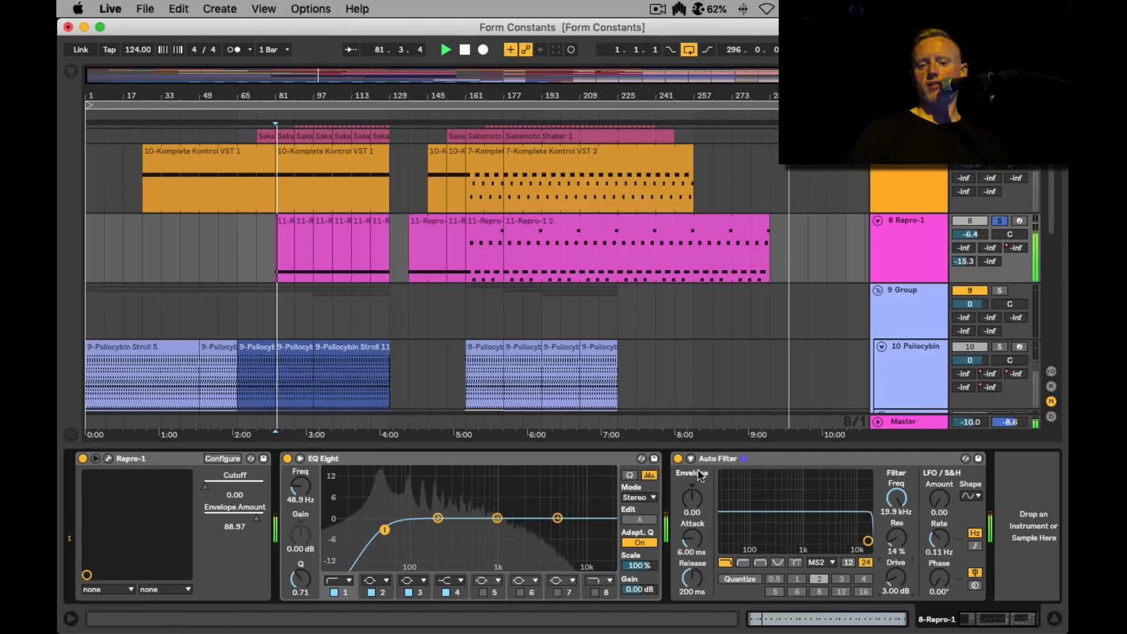
left_click(678, 458)
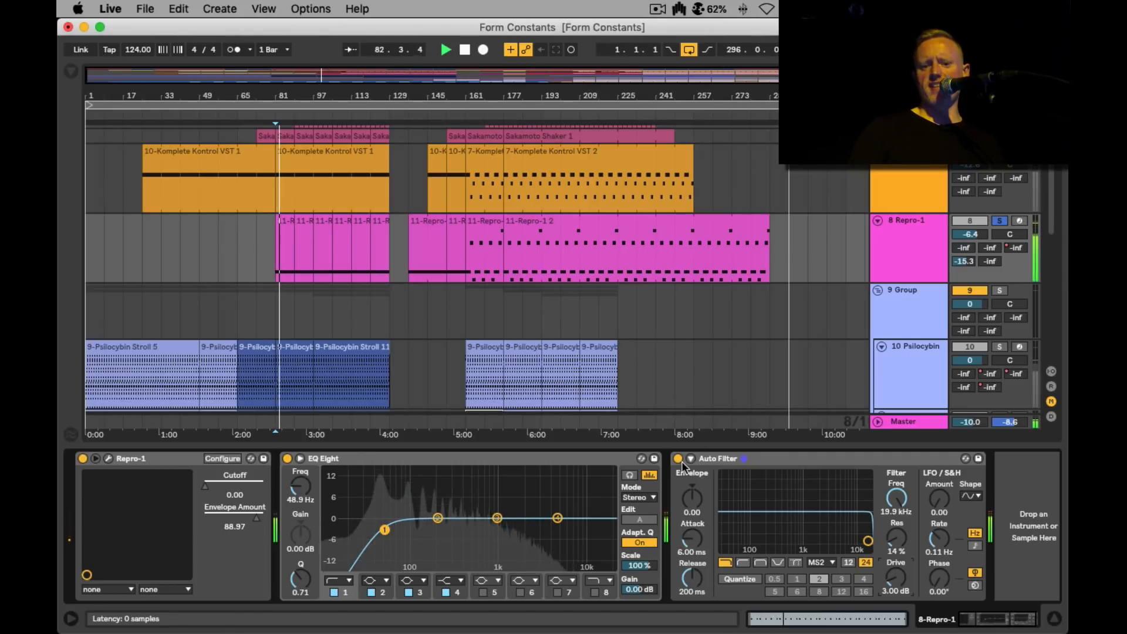
left_click(678, 459)
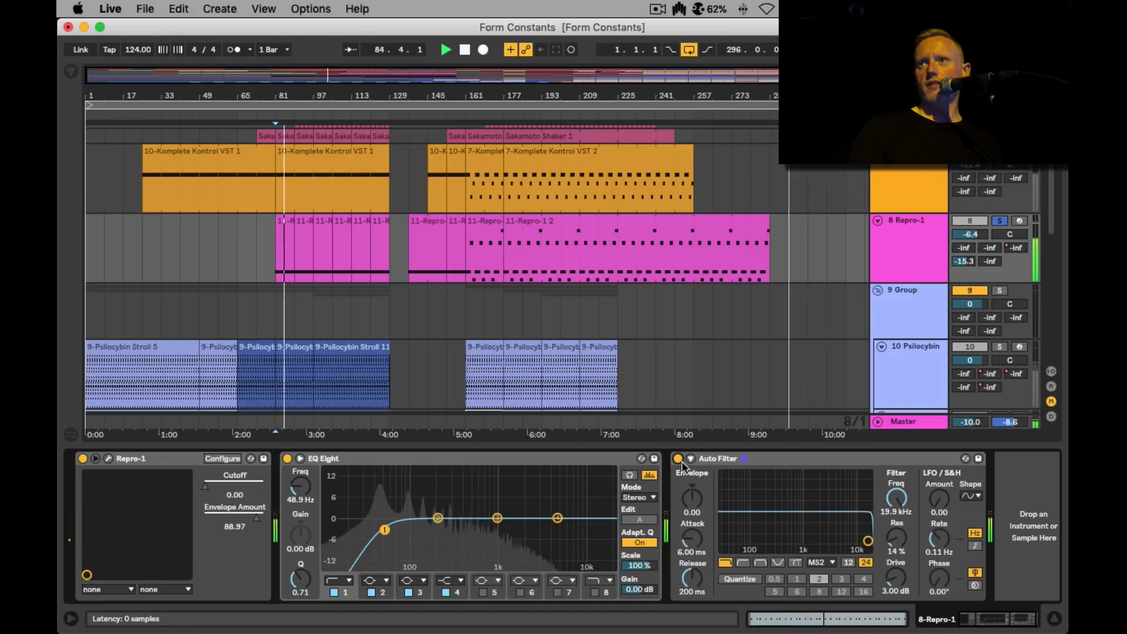
left_click(678, 459)
key("space")
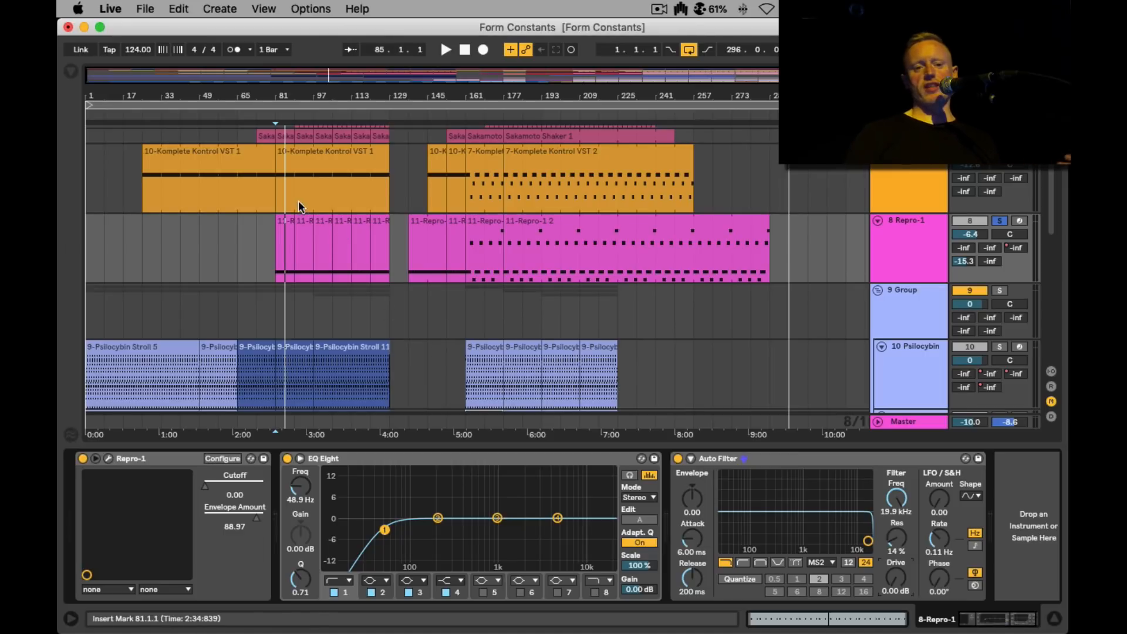
Step: Play the Repro-1 clip from bar 89 with the Psilocybin group and Drum Rack soloed, and stop playback
left_click(309, 221)
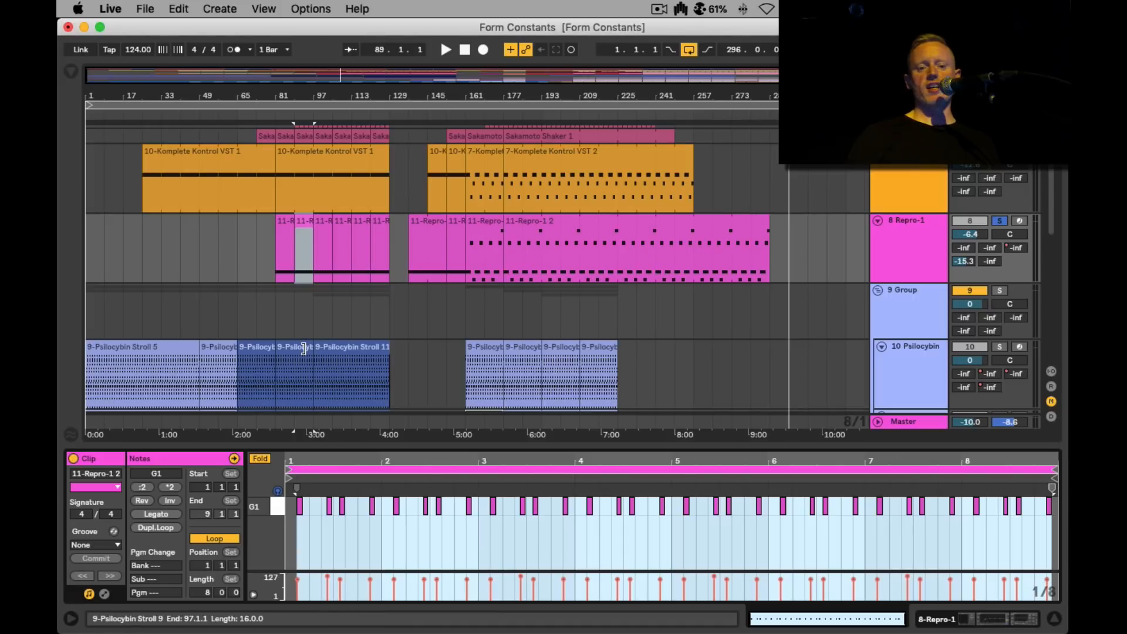
left_click(999, 291)
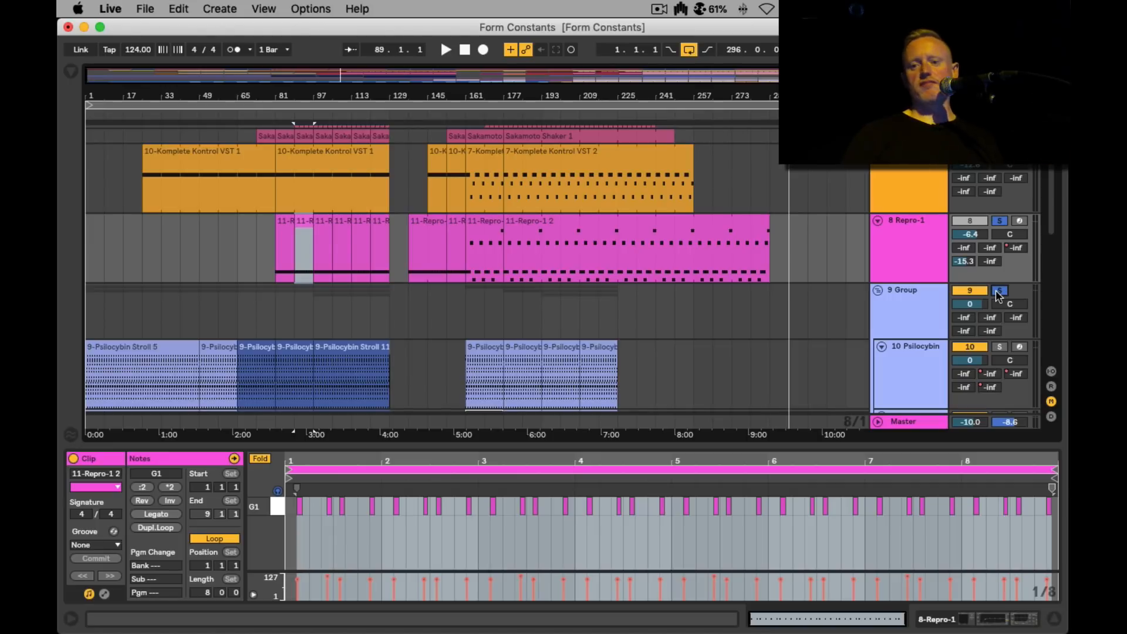
key("space")
scroll(970, 179, "up", 5)
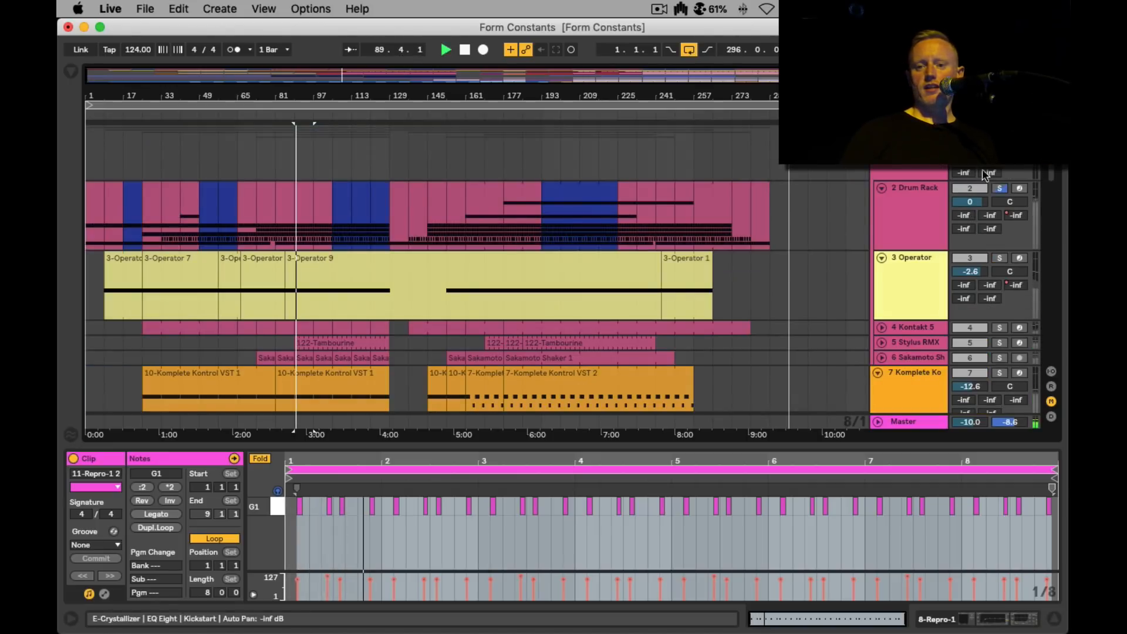
left_click(999, 188)
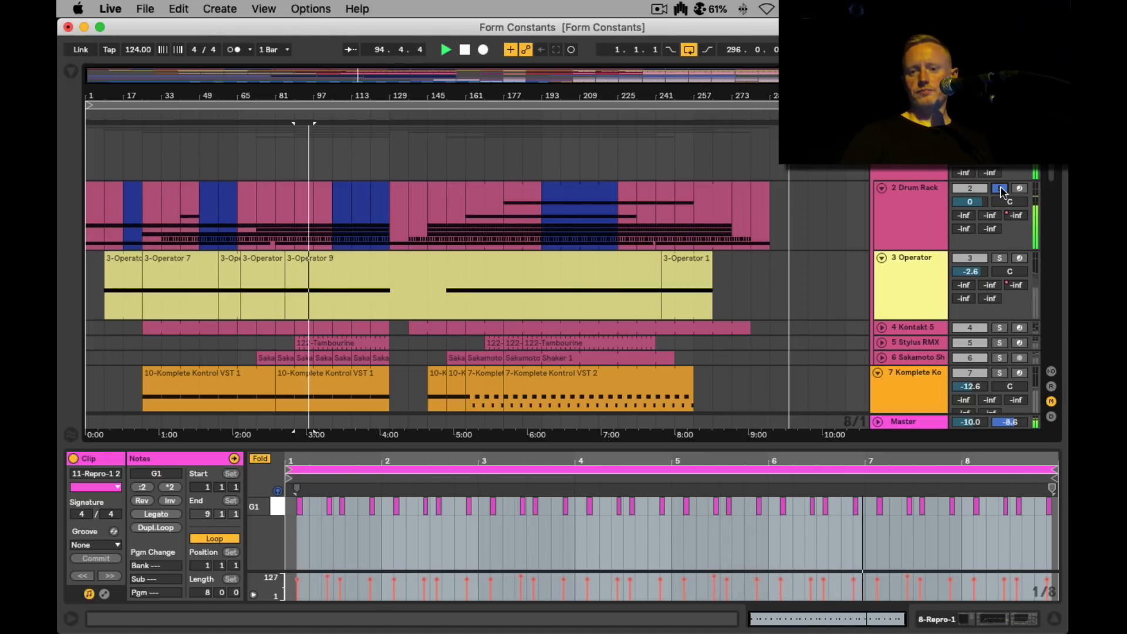
key("space")
scroll(558, 307, "down", 3)
scroll(558, 306, "down", 5)
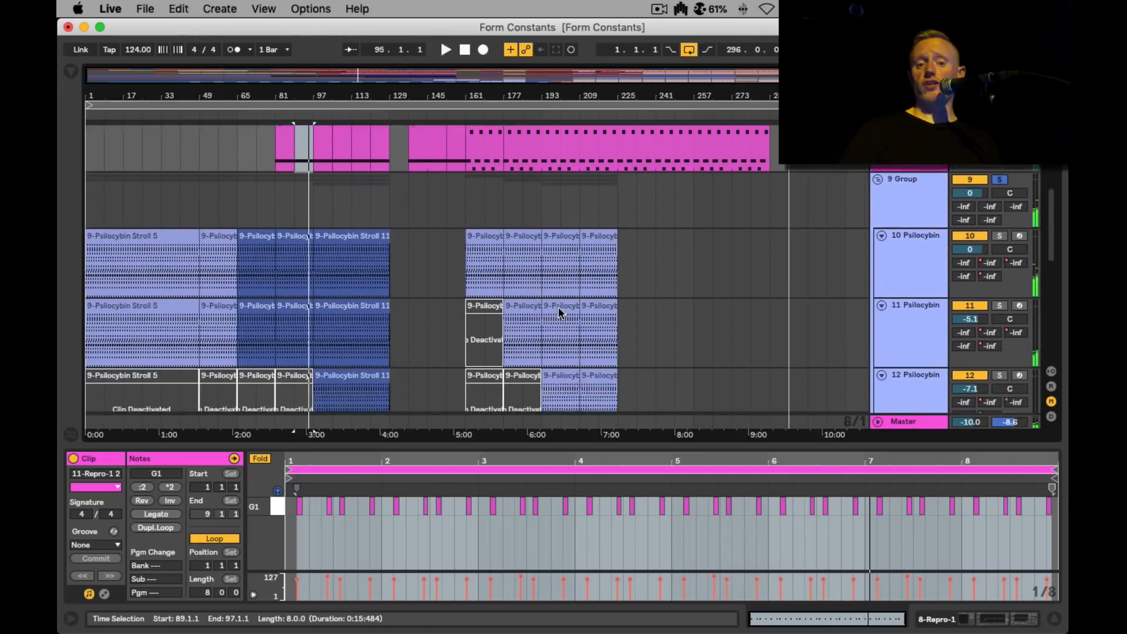
Step: Loop the Repro-1 clip at bars 161 to 177, enlarge its note editor, and compare it soloed with the full mix
scroll(558, 306, "up", 2)
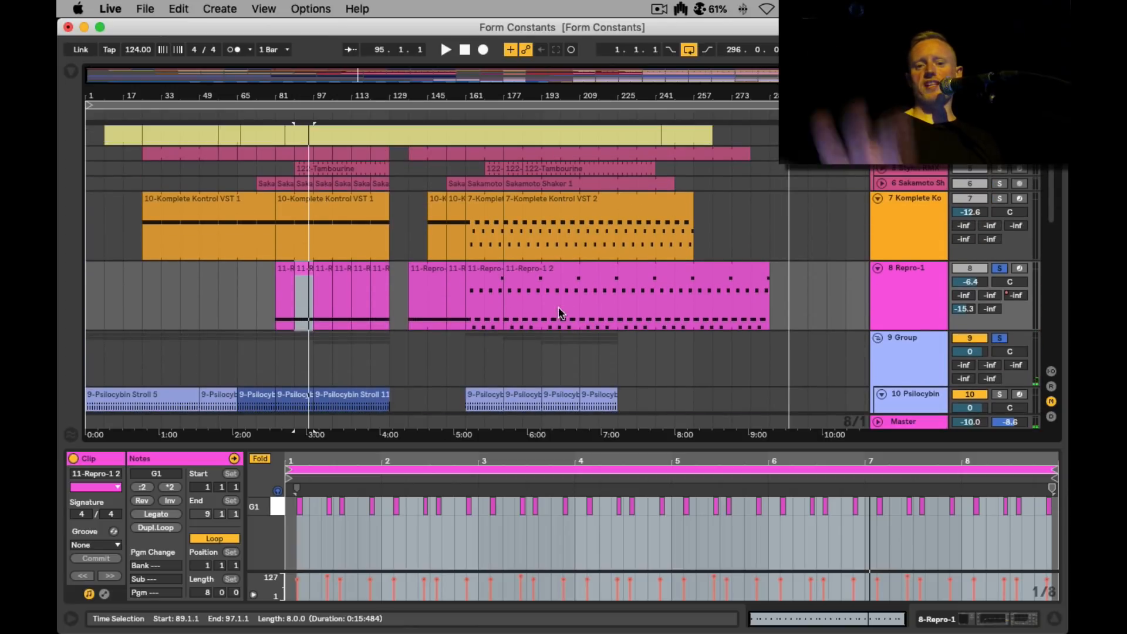
left_click(486, 271)
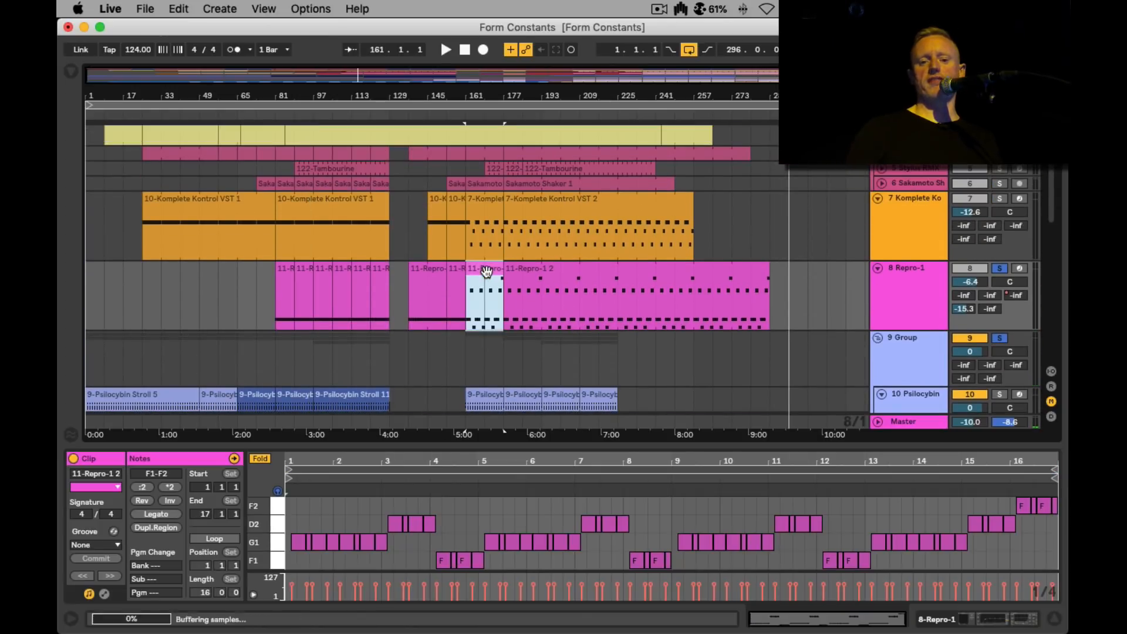
key("space")
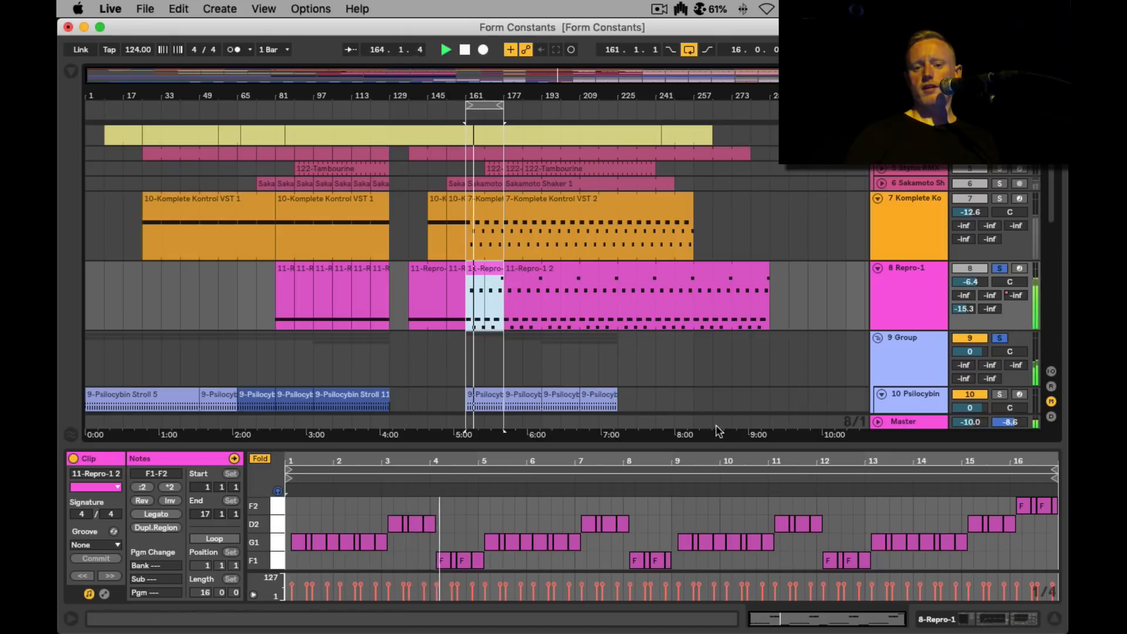
left_click_drag(711, 442, 710, 361)
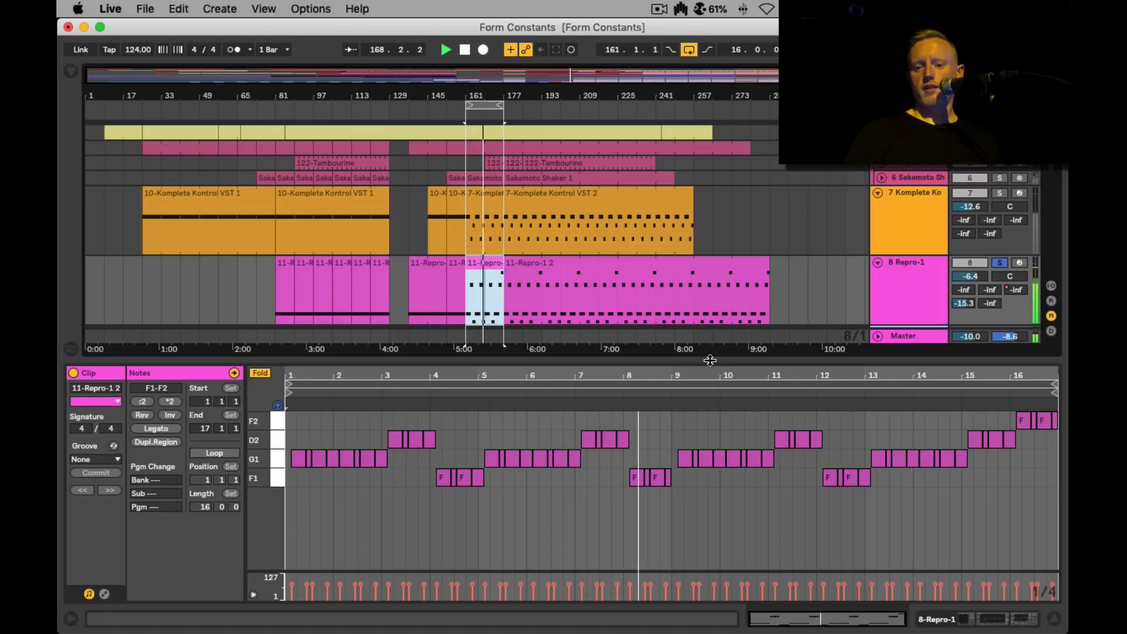
left_click(1001, 263, "super")
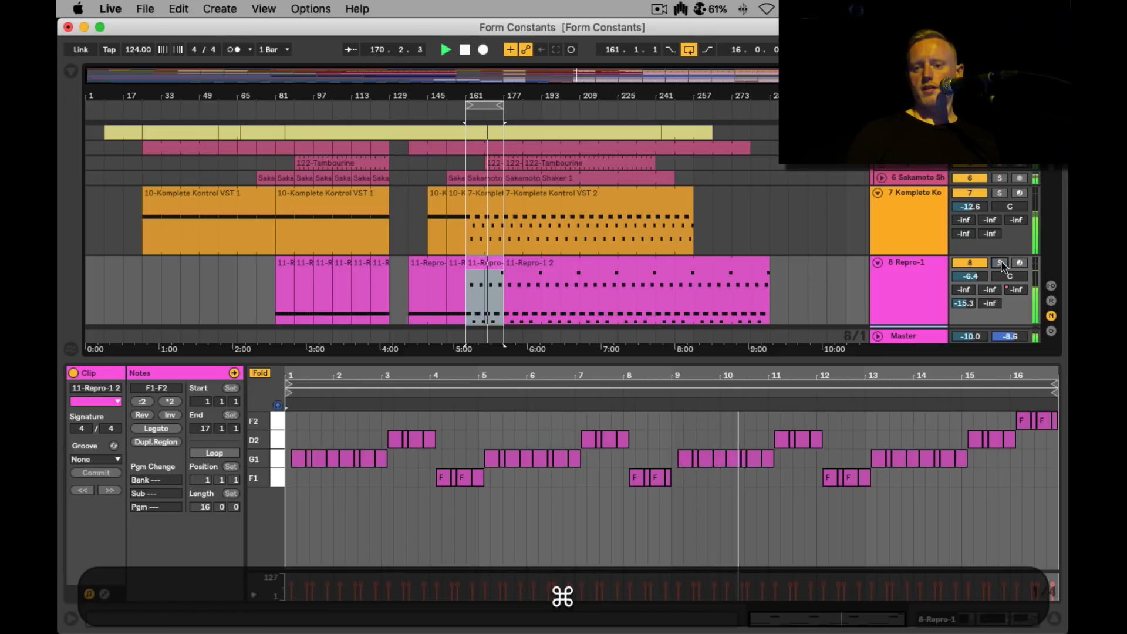
left_click(1001, 262, "super")
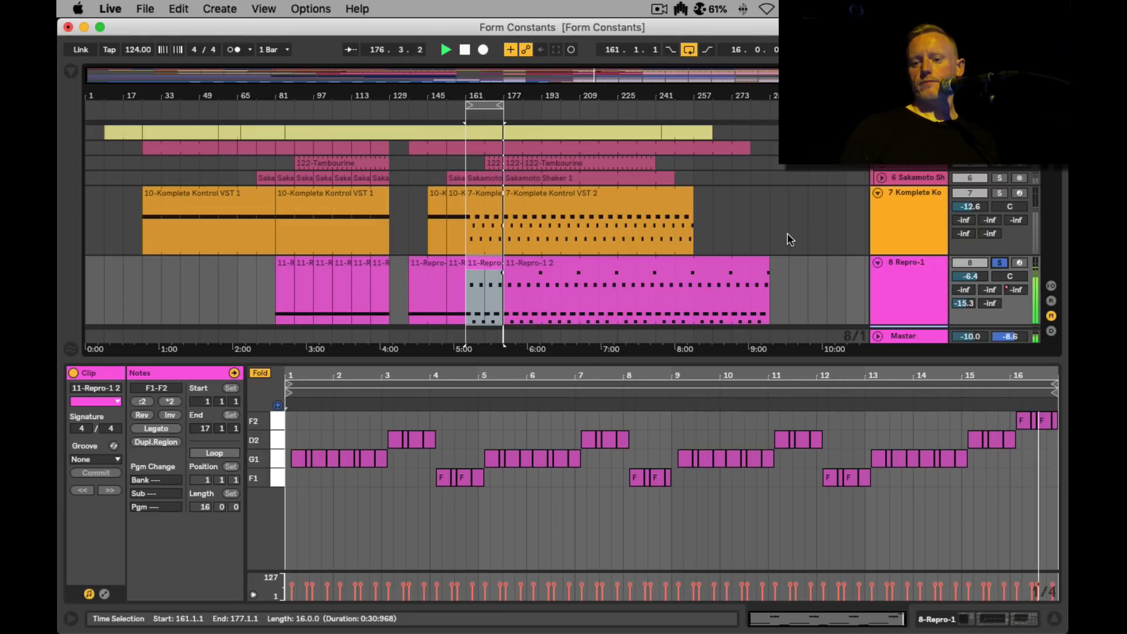
key("space")
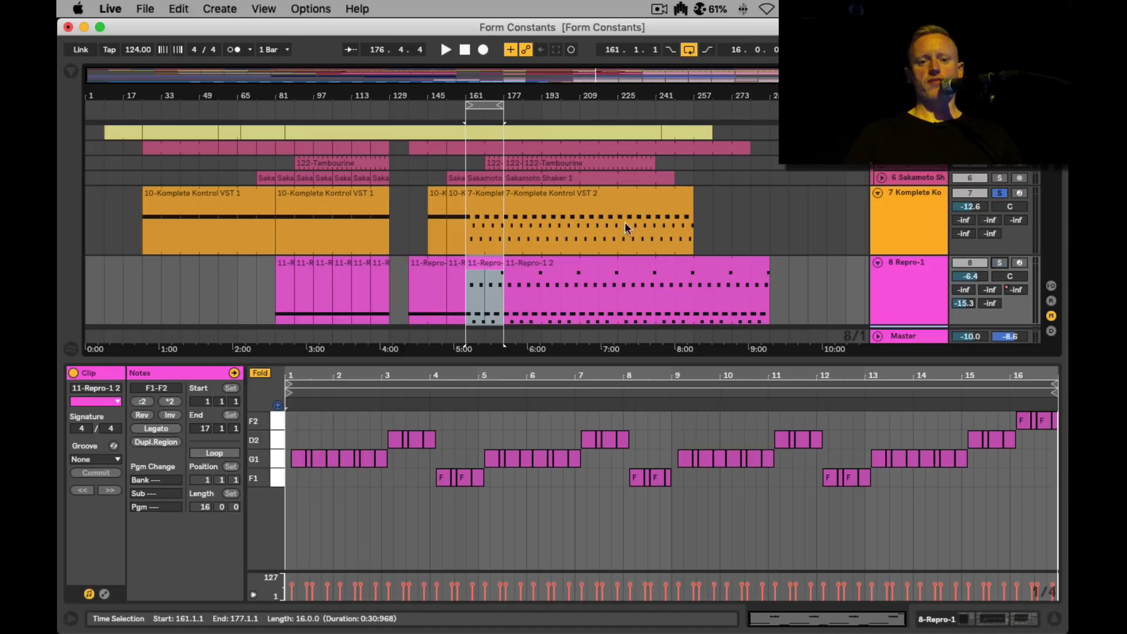
Step: Compare the notes of the Komplete Kontrol and Repro-1 clips at bar 161, viewing both together and switching the active clip
left_click(483, 193)
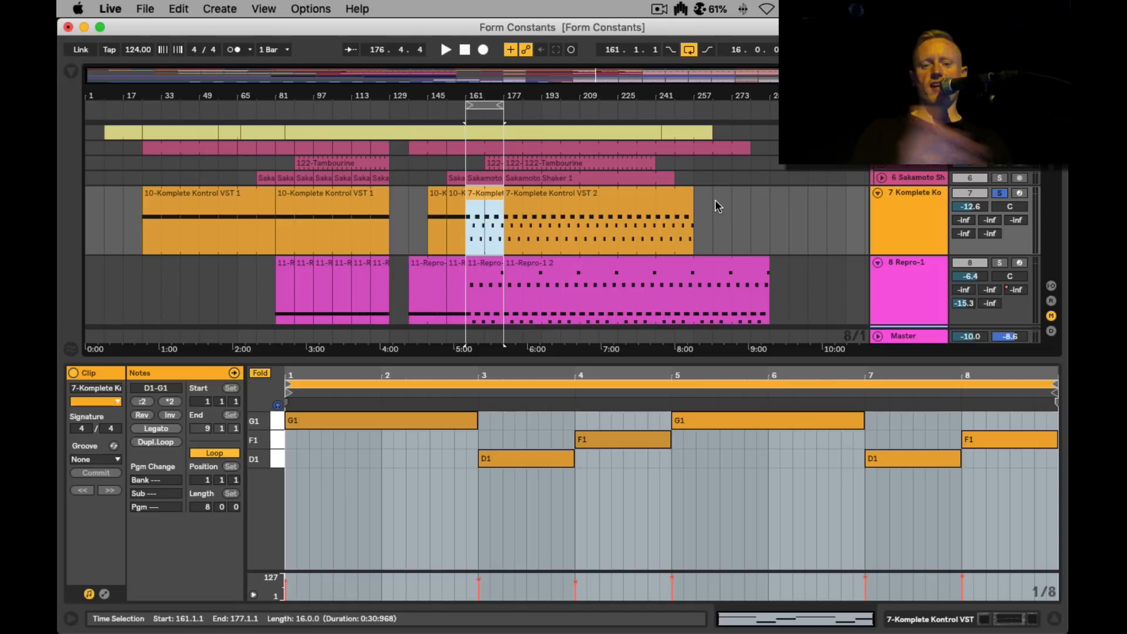
key("shift+Up")
left_click(480, 268)
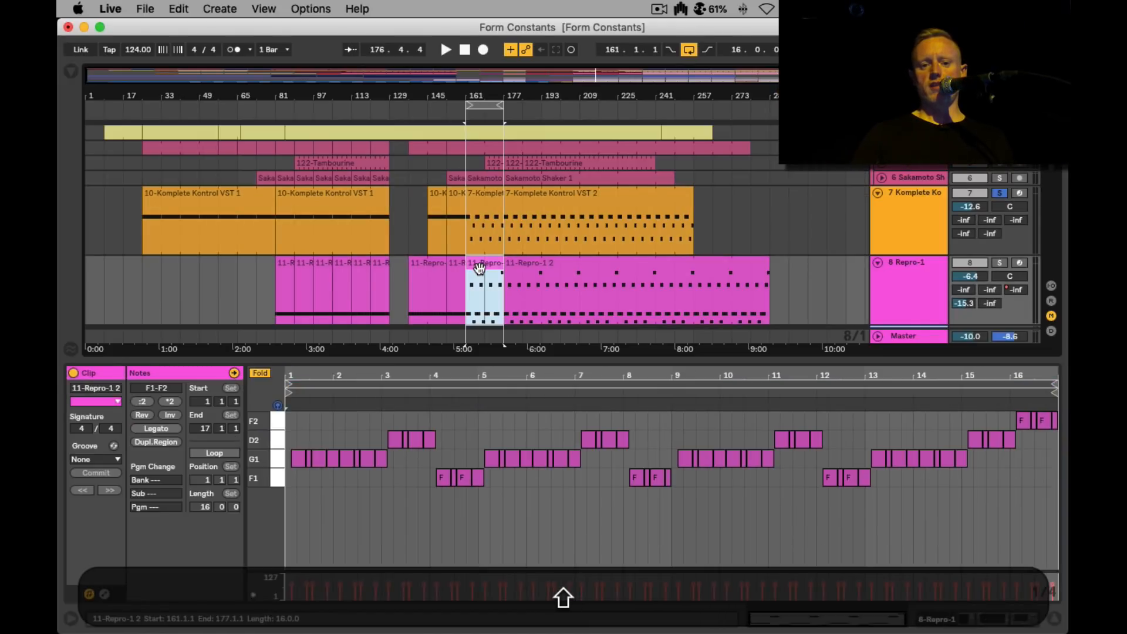
left_click(480, 199, "shift")
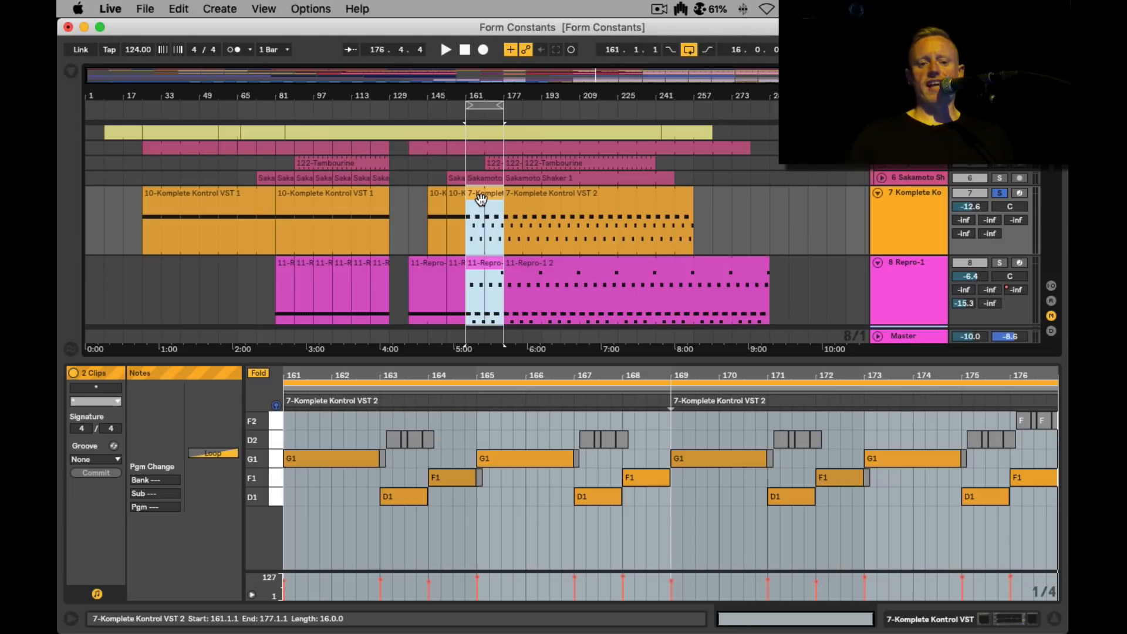
left_click(381, 392)
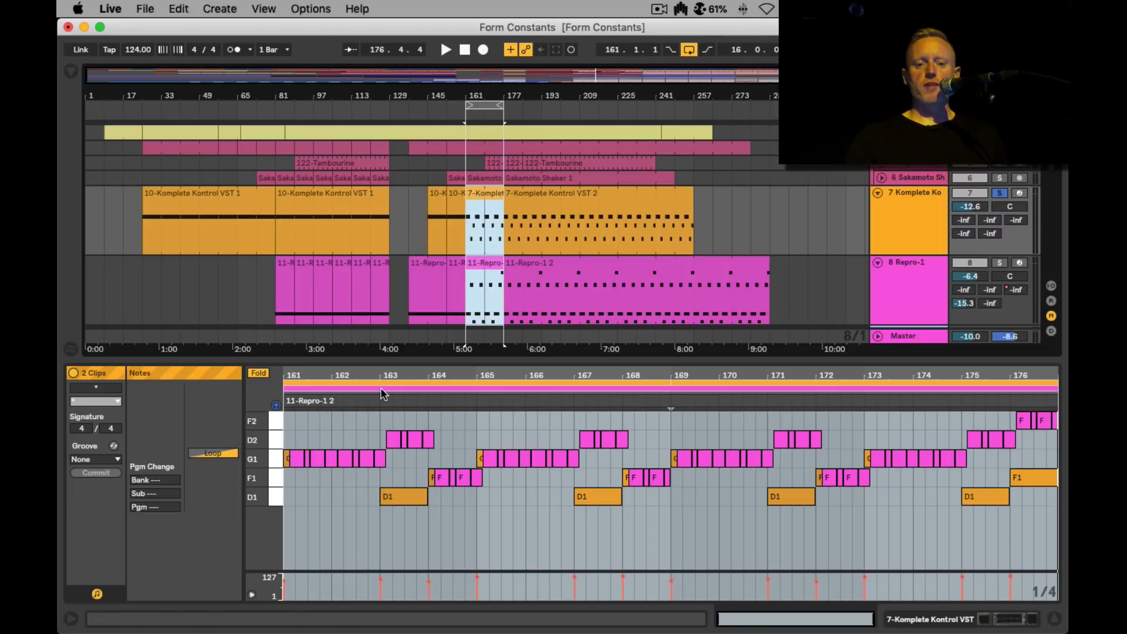
left_click(627, 403)
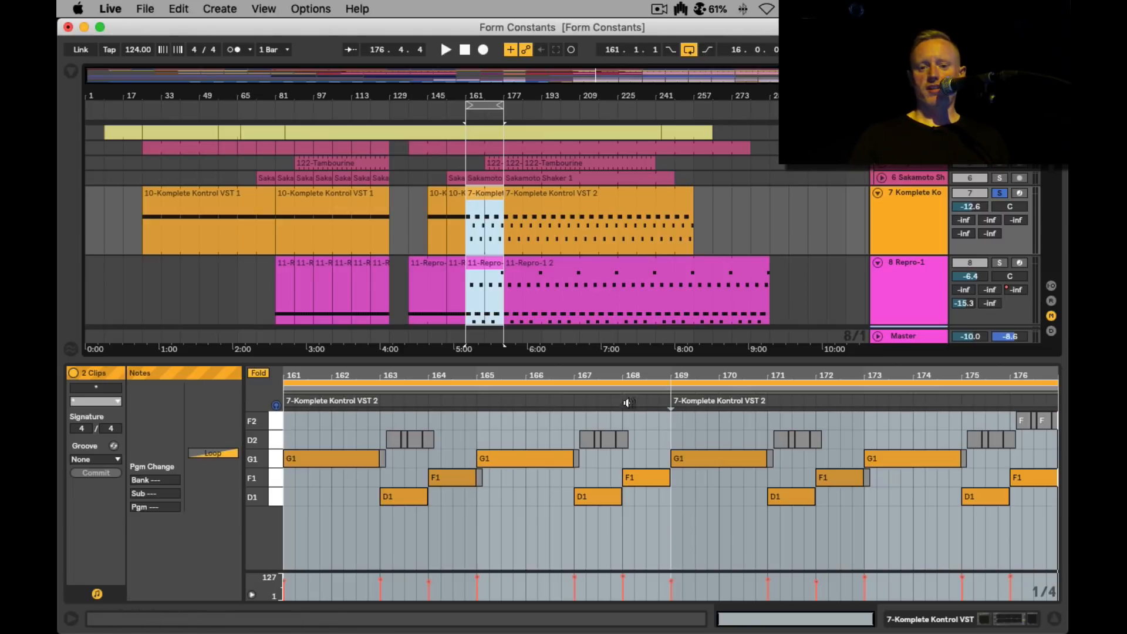
left_click(708, 388)
left_click(715, 386)
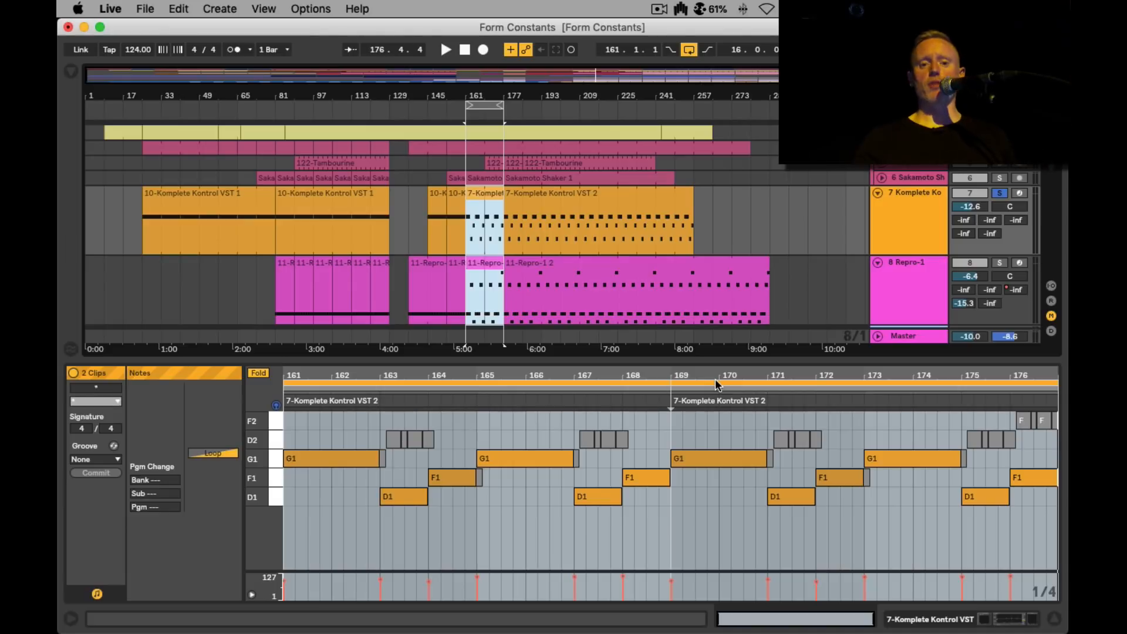
Step: Play the loop with Repro-1 soloed alongside Komplete Kontrol, and leave only Komplete Kontrol soloed
left_click(999, 263)
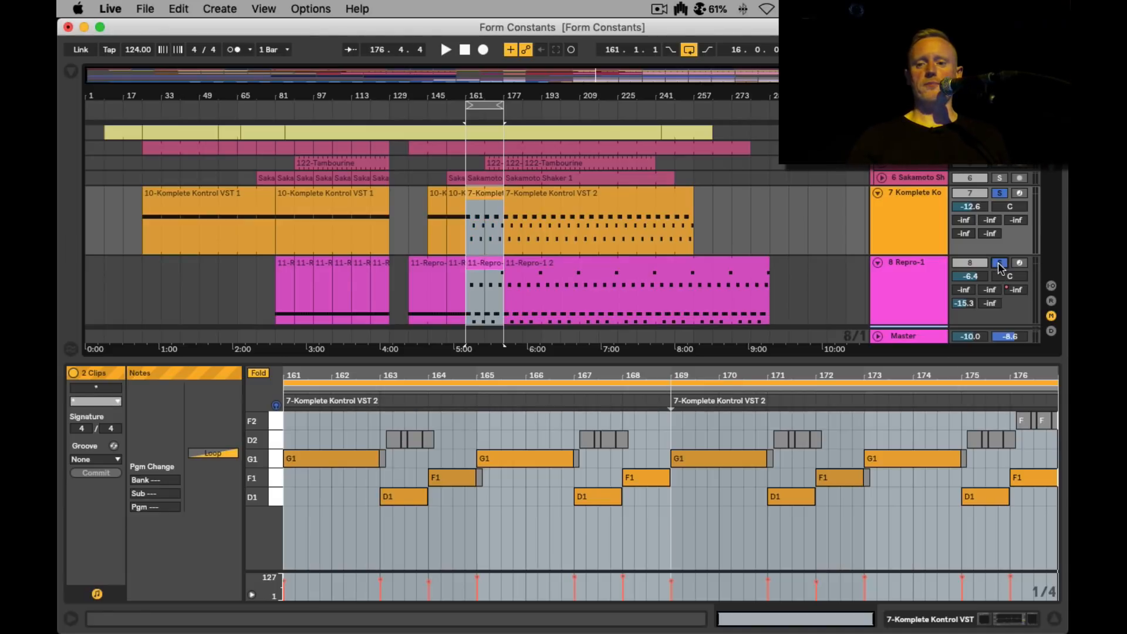
key("space")
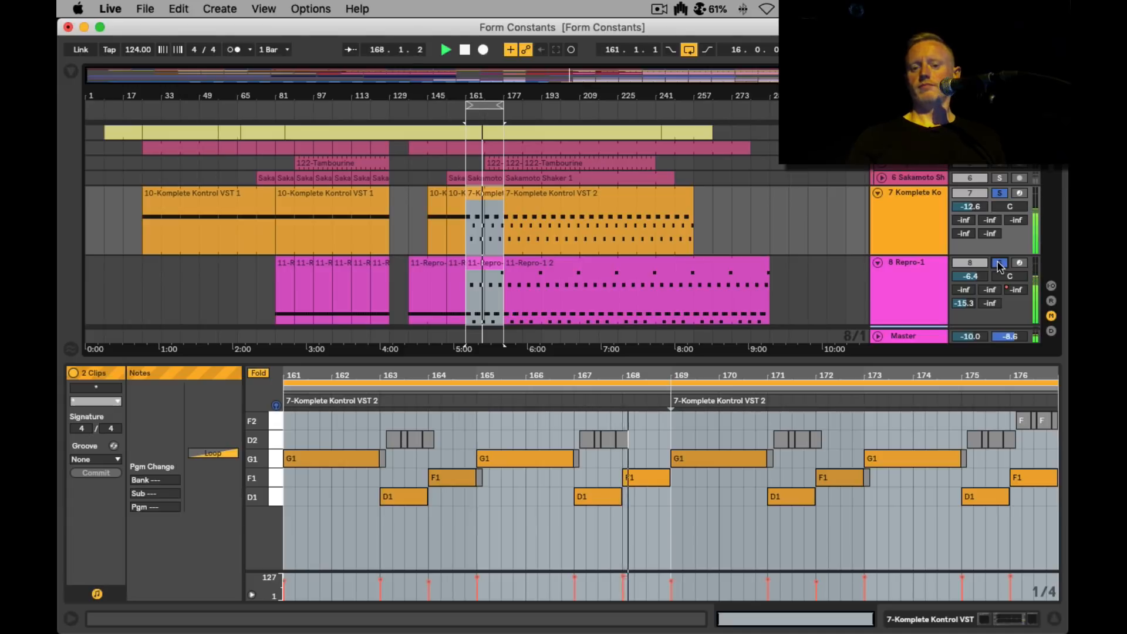
left_click(1000, 263)
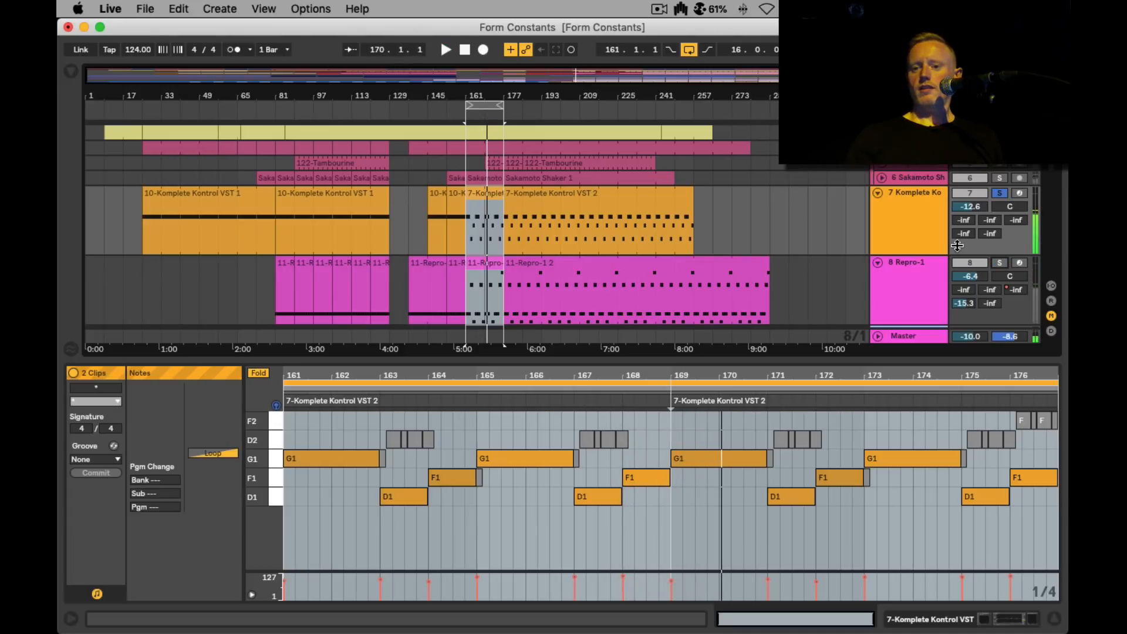
Step: Open the Komplete Kontrol plugin window from track 7's devices and position it so the whole Monark synth is in view
left_click(921, 224)
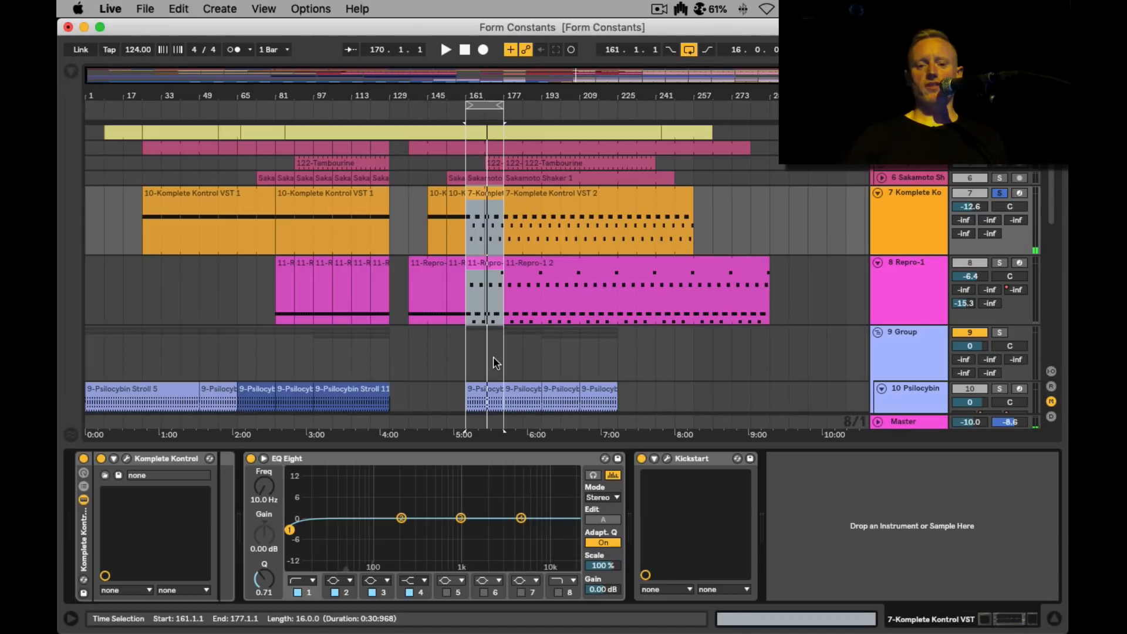
left_click(127, 462)
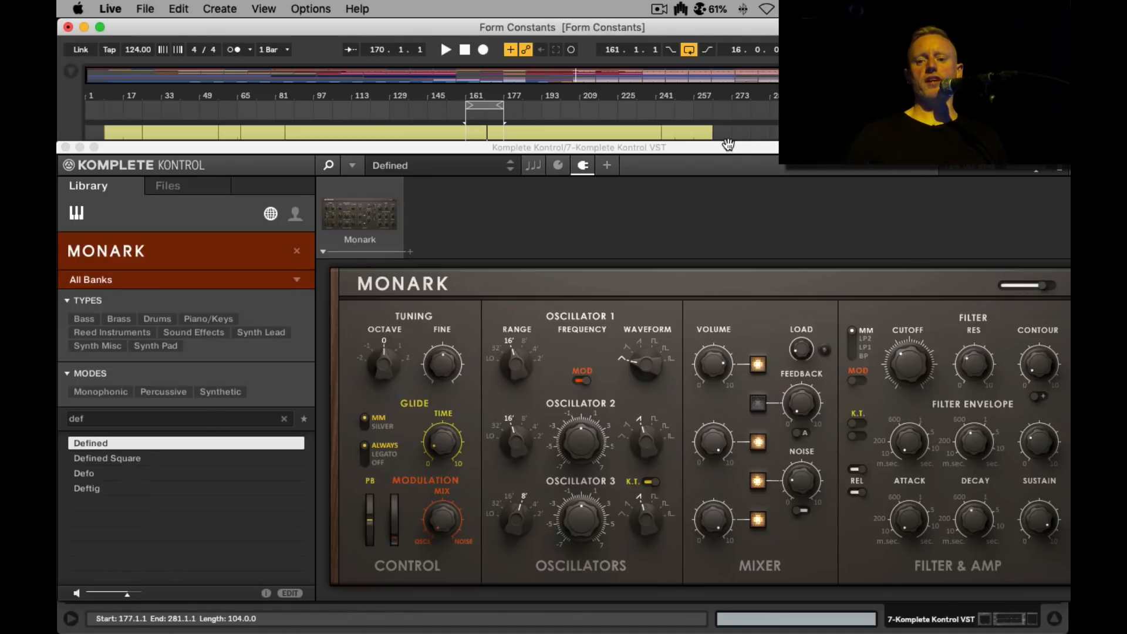
left_click_drag(741, 151, 632, 122)
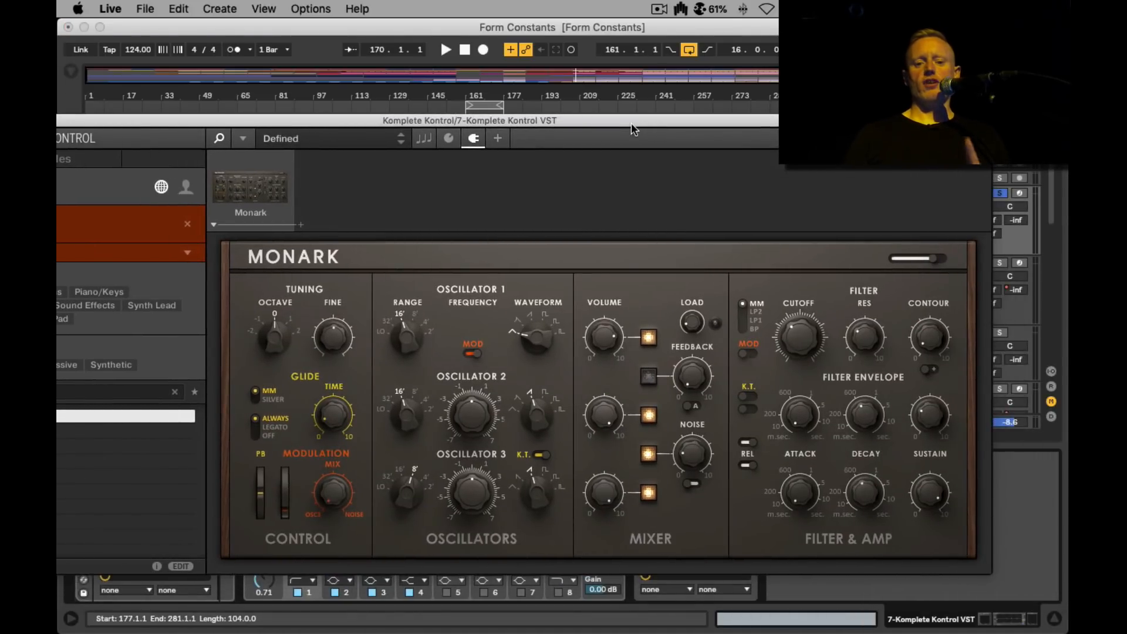
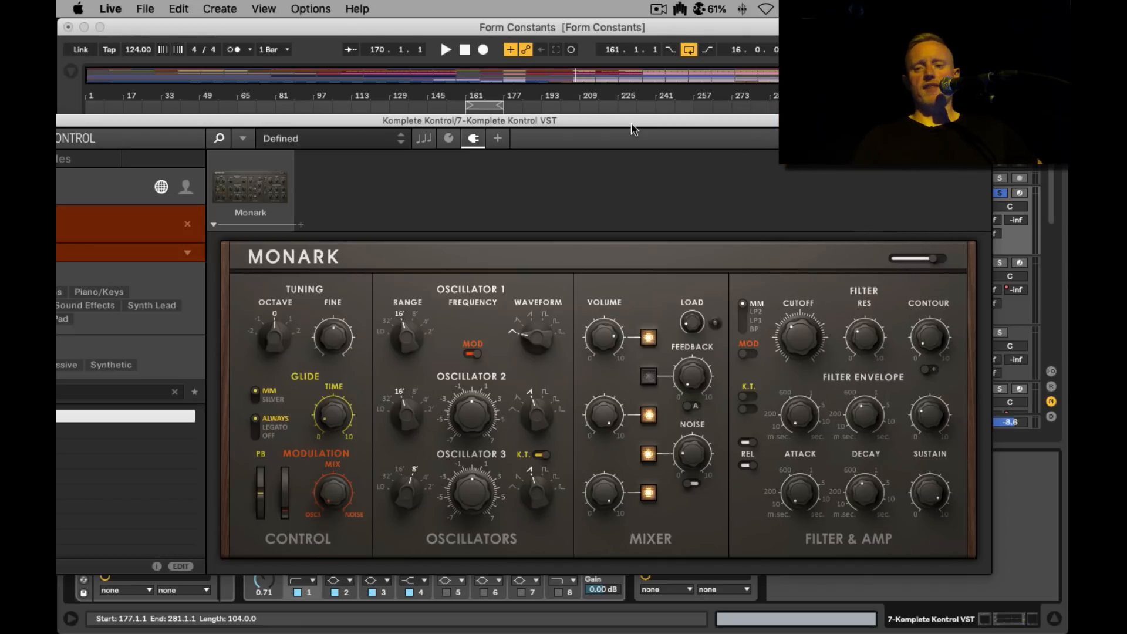
Step: Play the loop while sweeping Monark's filter cutoff, and close the Komplete Kontrol window
key("space")
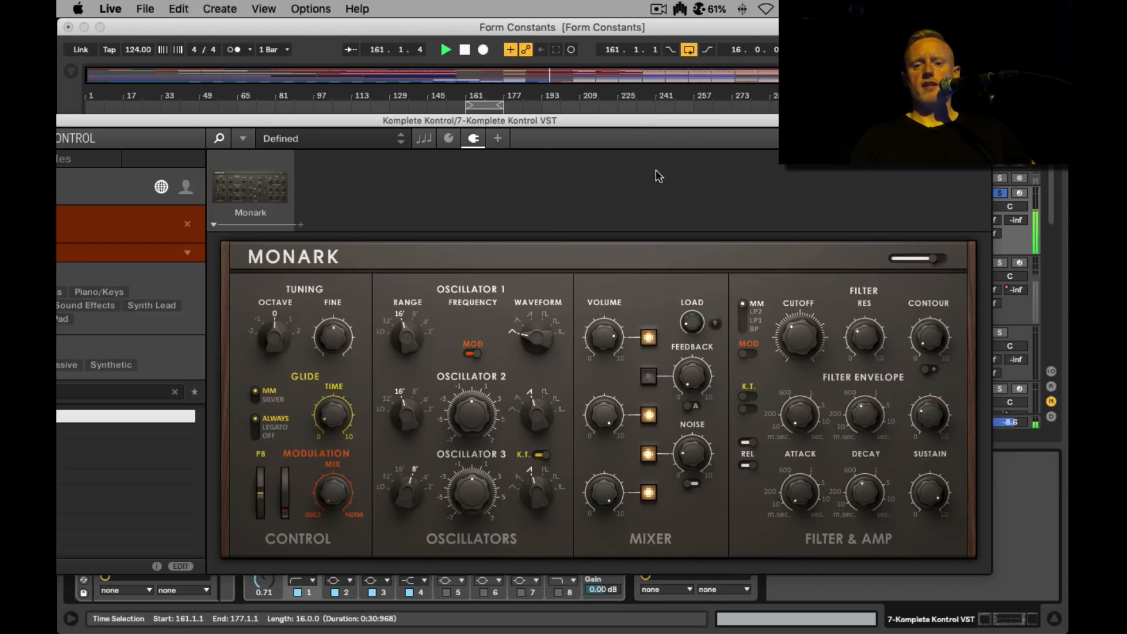
left_click_drag(795, 346, 765, 218)
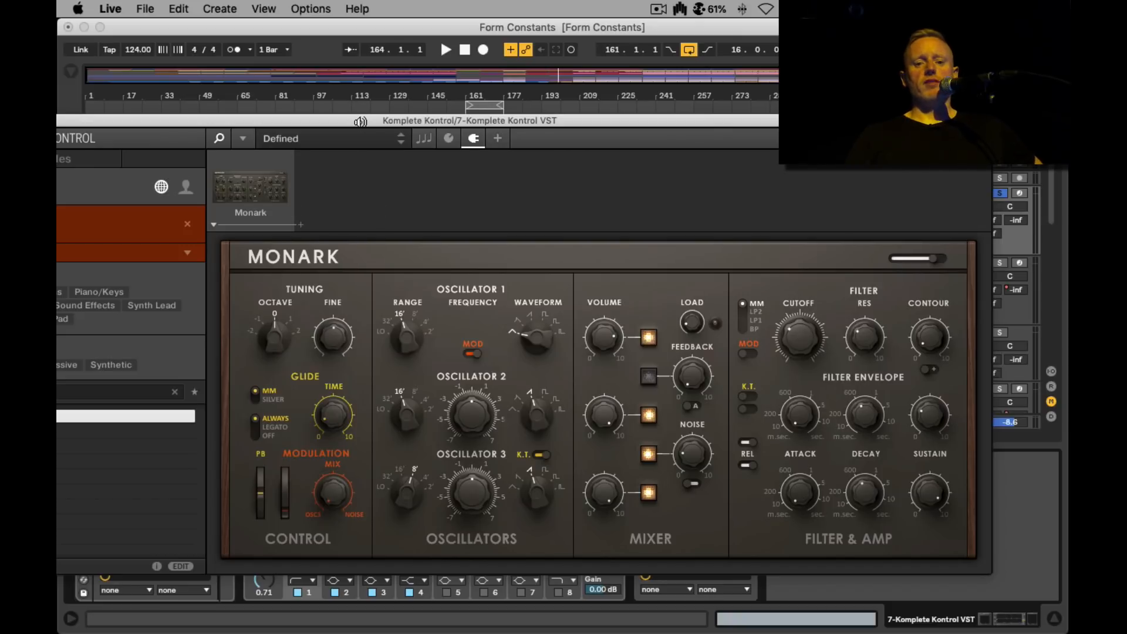
left_click_drag(361, 122, 491, 158)
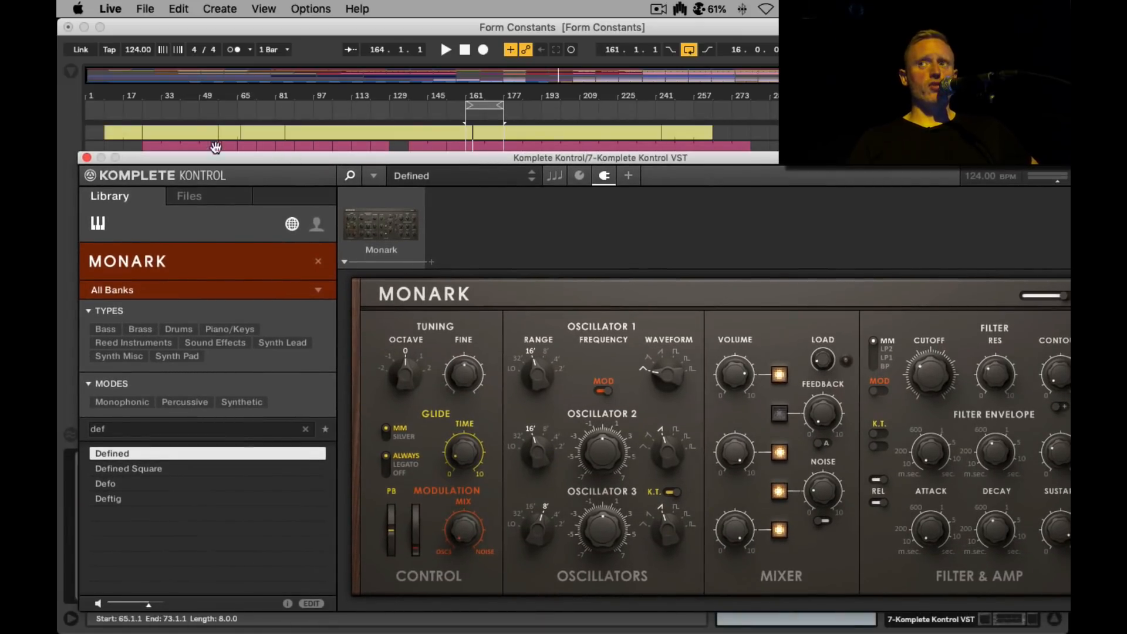
left_click(86, 157)
Step: Show the automation lanes and check the automatable devices of the Komplete Kontrol track, keeping its cutoff automation selected
key("a")
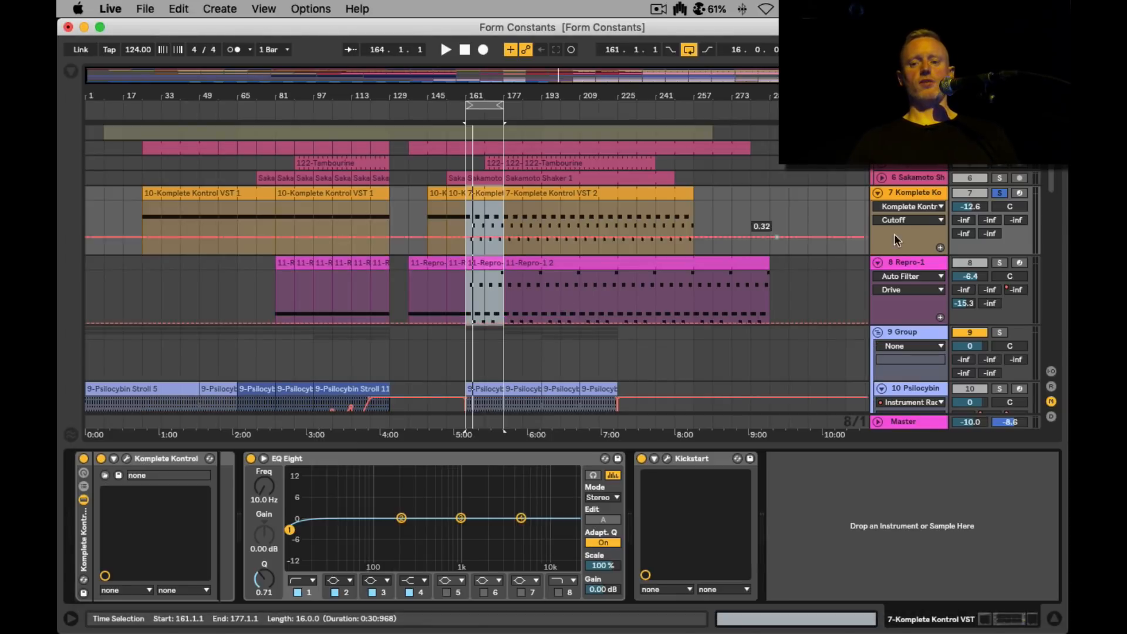
left_click(935, 204)
left_click(934, 205)
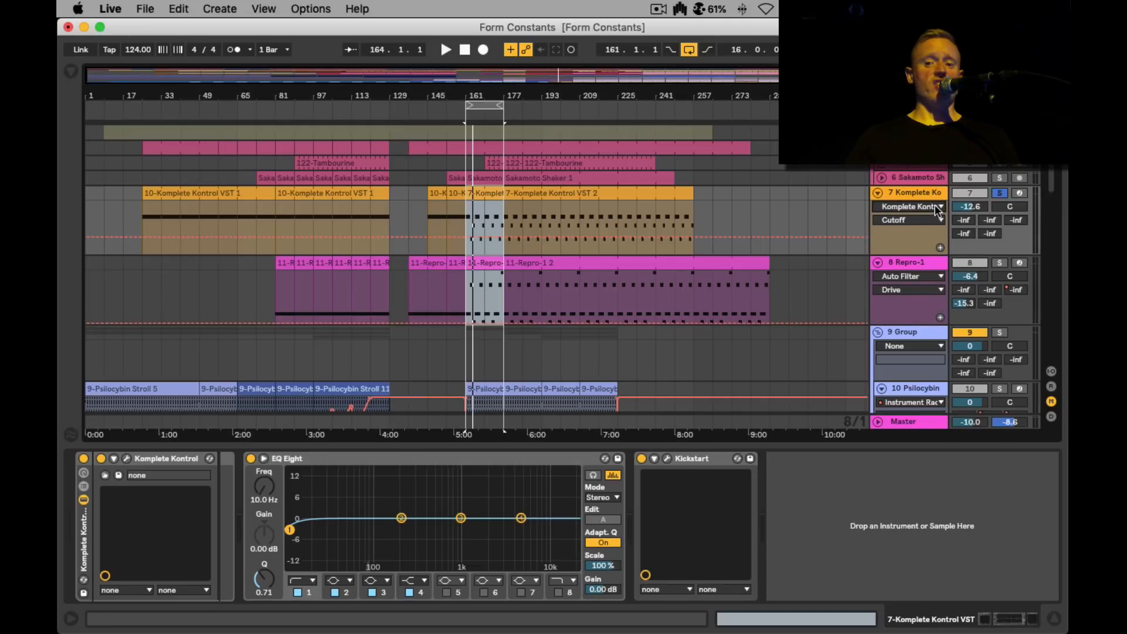
Step: Show the Repro-1 track's mixer automation for its C-PN Stock Rev send
left_click(910, 276)
left_click(895, 332)
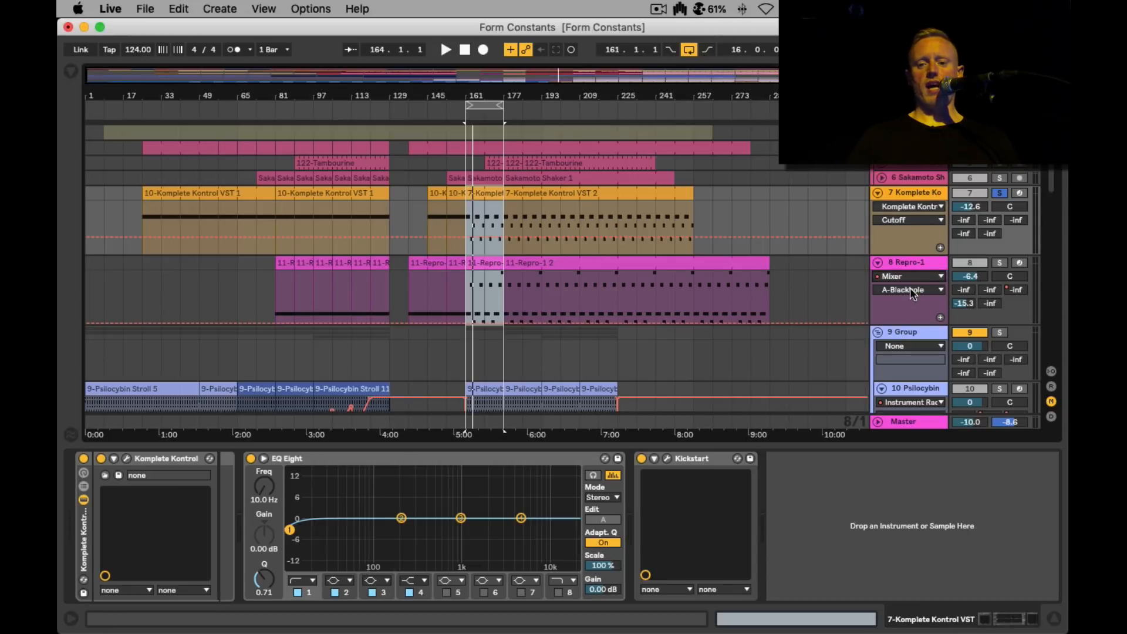
left_click(1006, 290)
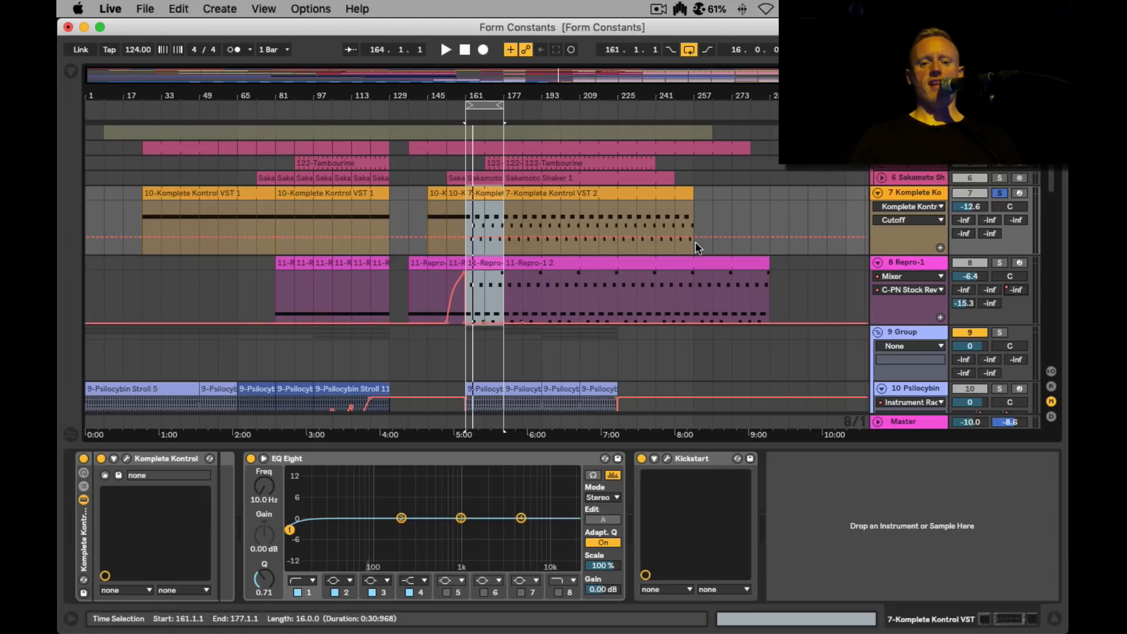
Step: Remove the solo from the Komplete Kontrol track and solo the drum group (track 1) instead
scroll(690, 241, "up", 5)
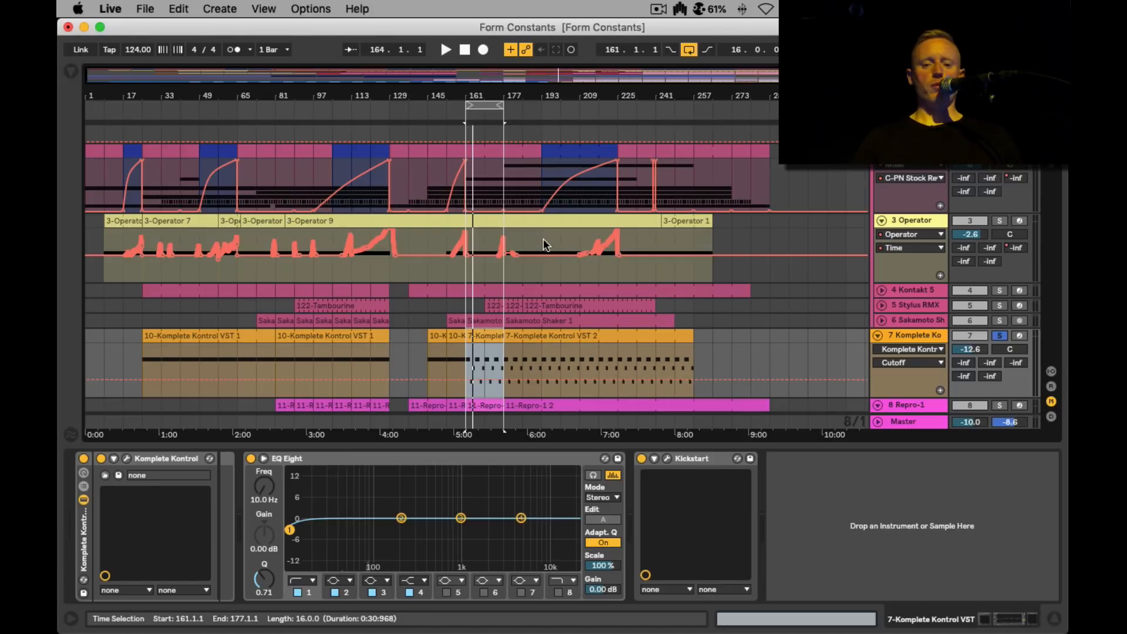
left_click(999, 335)
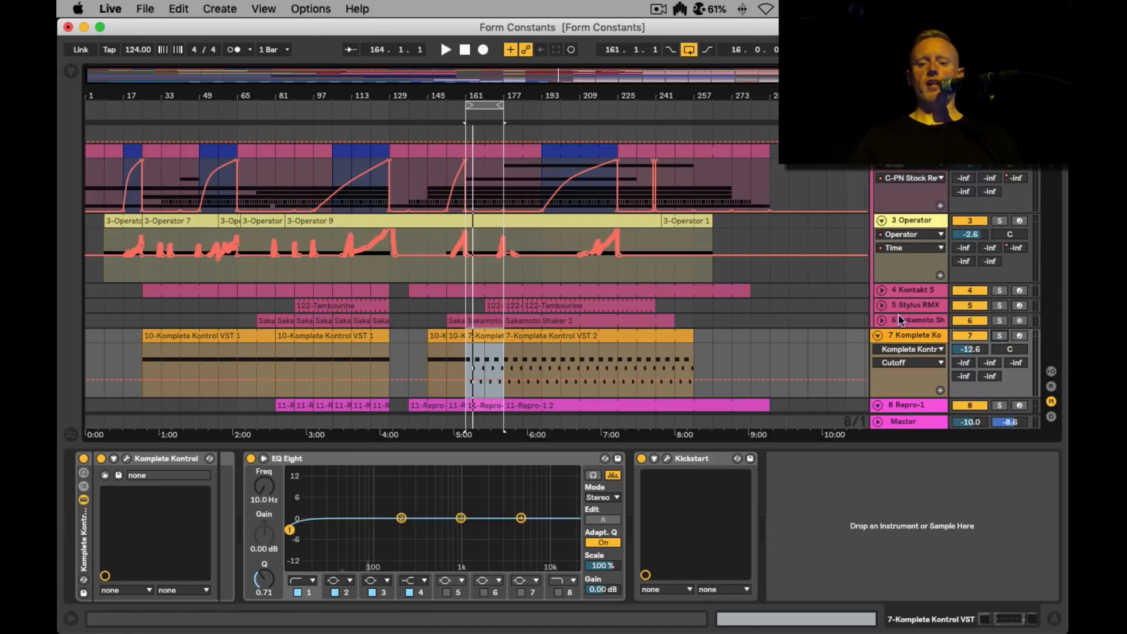
scroll(792, 312, "down", 5)
scroll(793, 312, "up", 8)
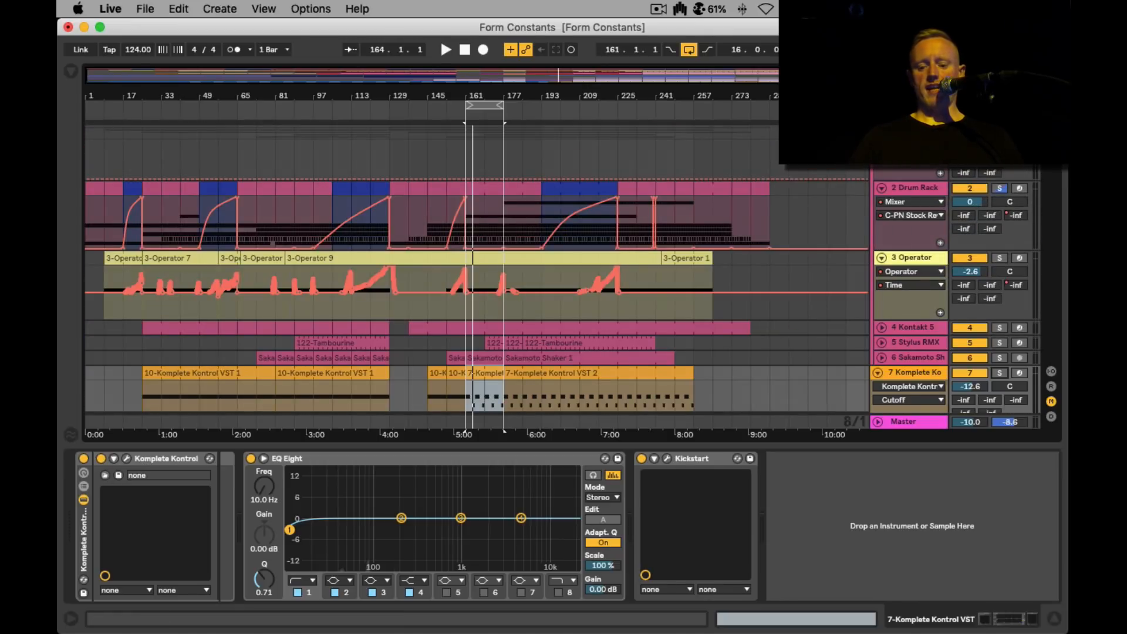
key("F7")
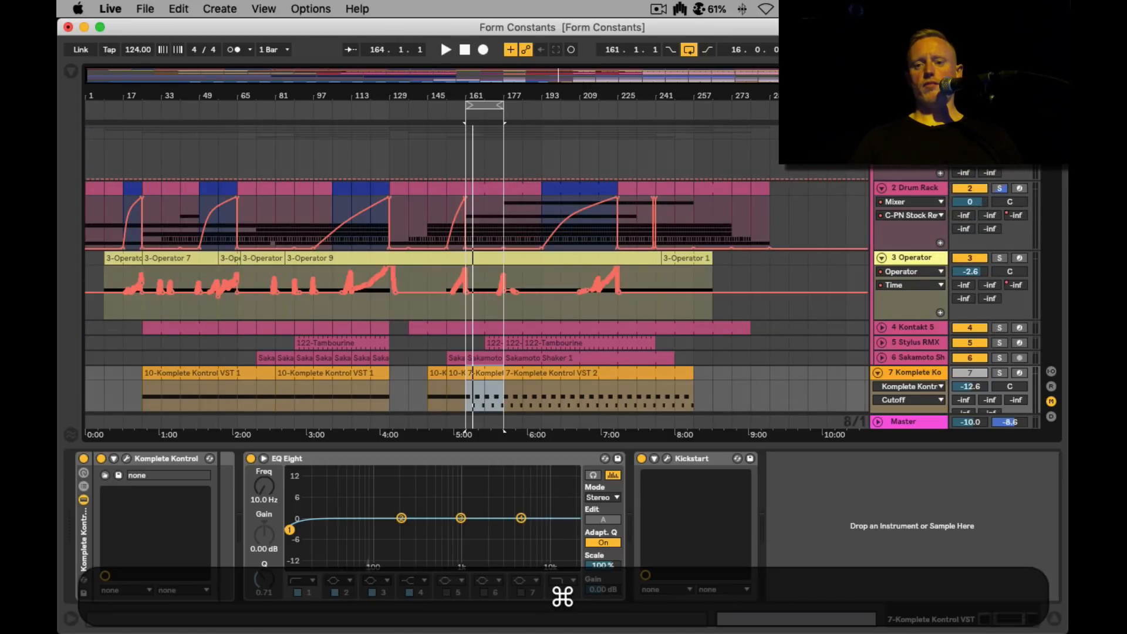
Step: Unsolo the Ultimate Kick chain in the Drum Rack and move the 16-bar loop to bars 177 to 193
left_click(923, 184)
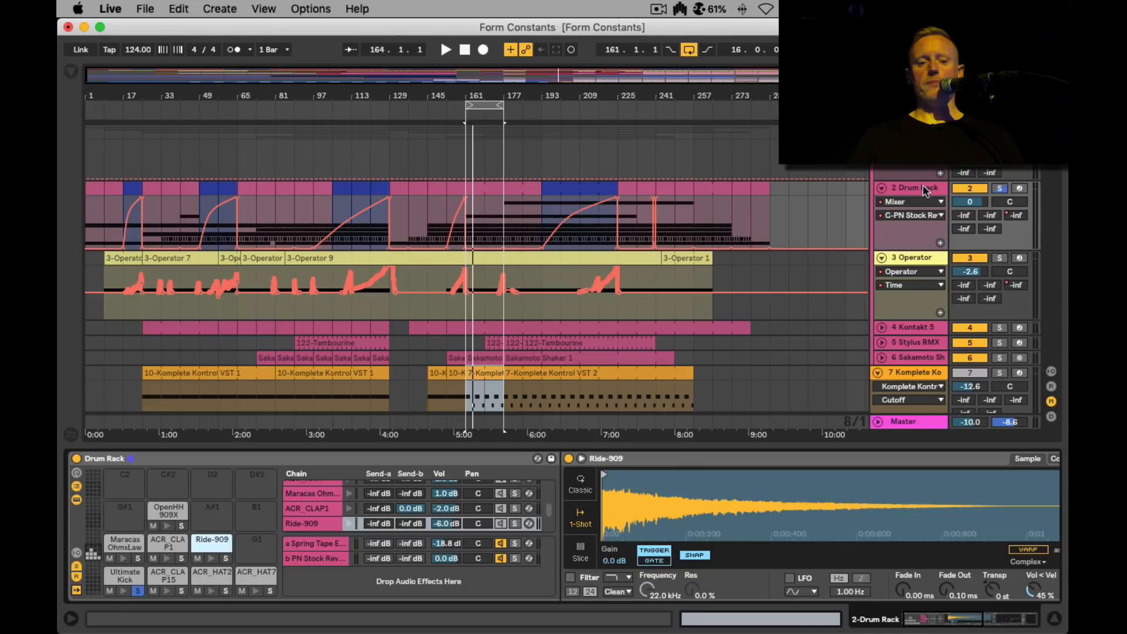
left_click(136, 590)
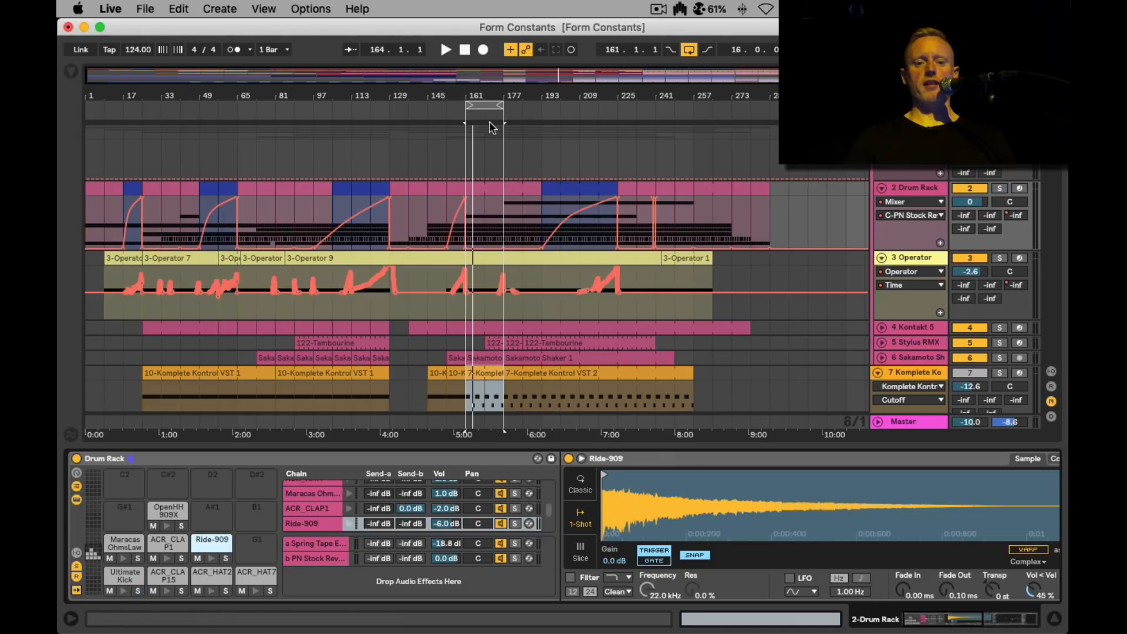
left_click(488, 105)
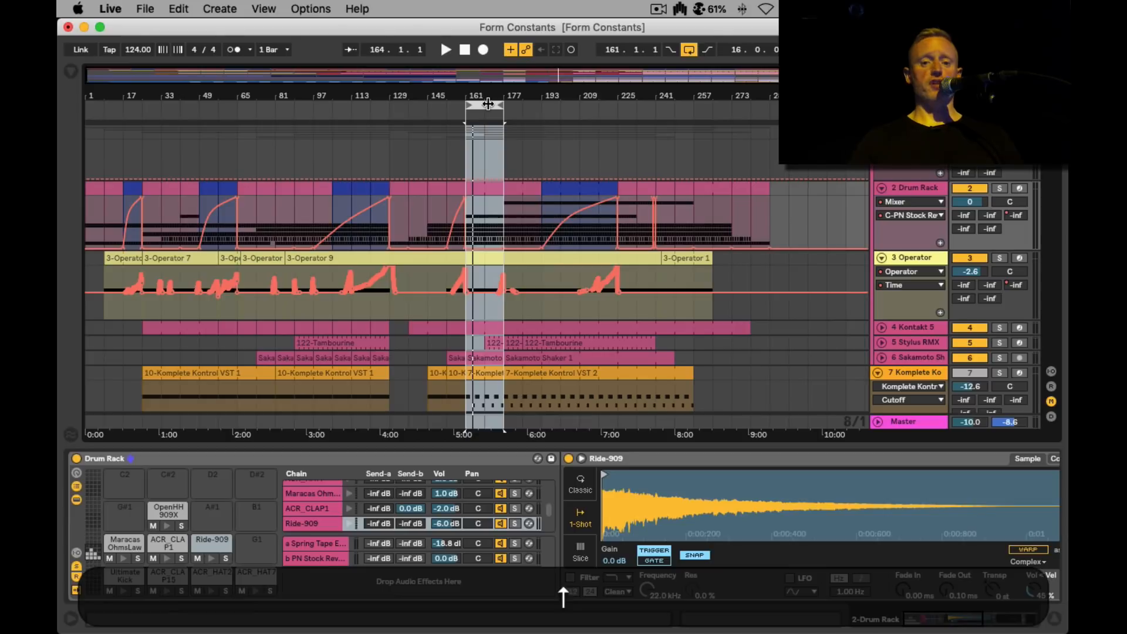
key("Up")
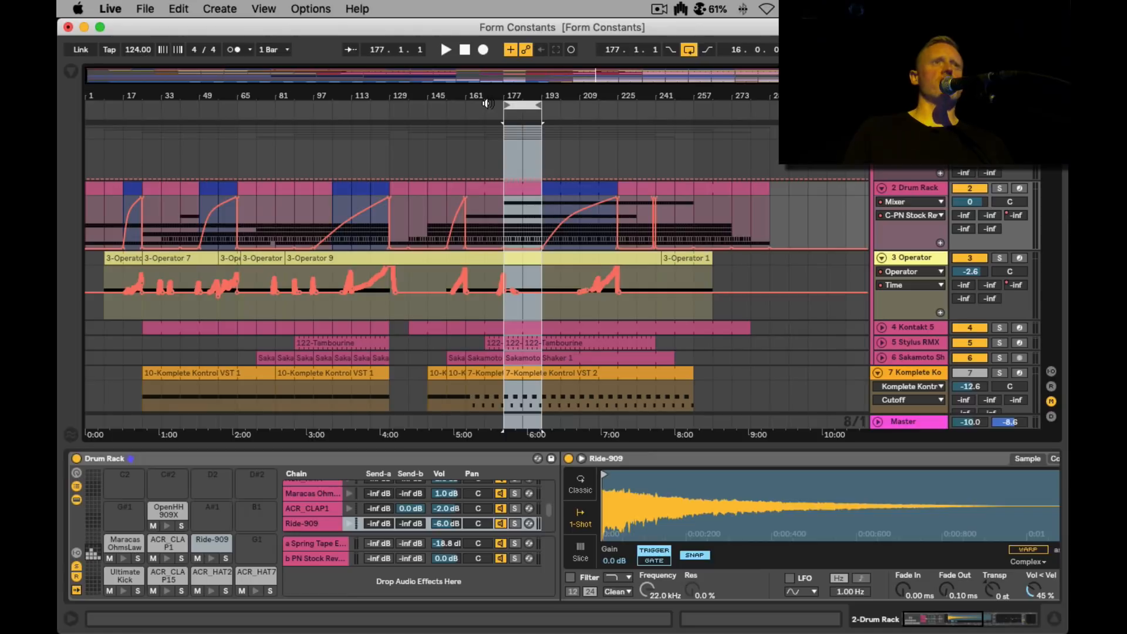
Step: Open the Repro-1 track's devices and show the automation lane for its EQ Eight 1 Frequency A parameter
scroll(730, 304, "down", 5)
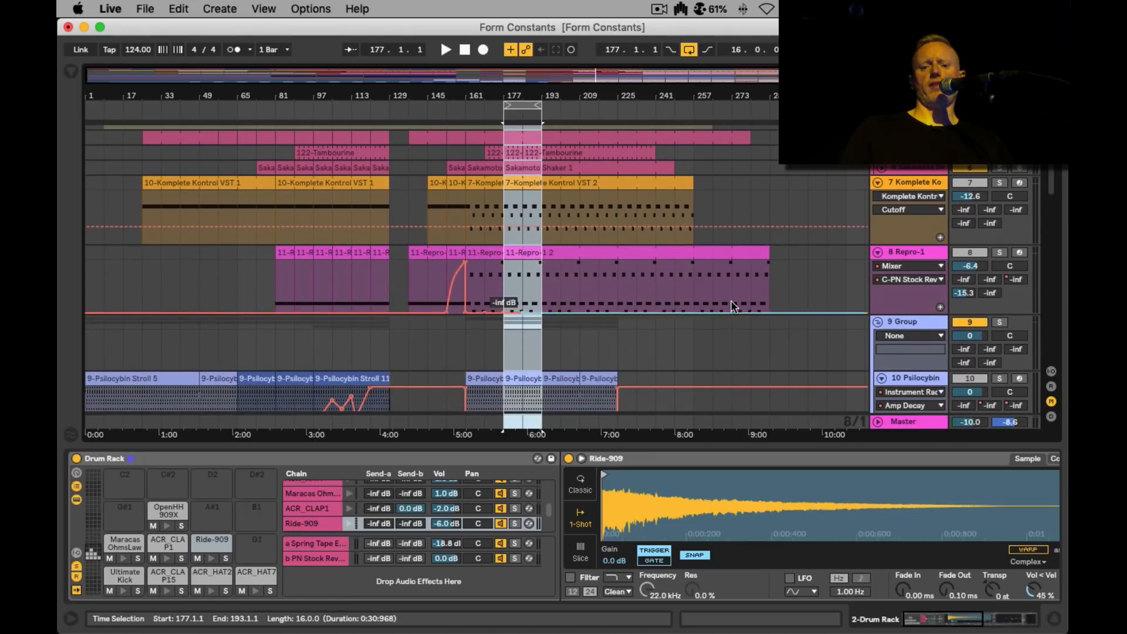
left_click(911, 255)
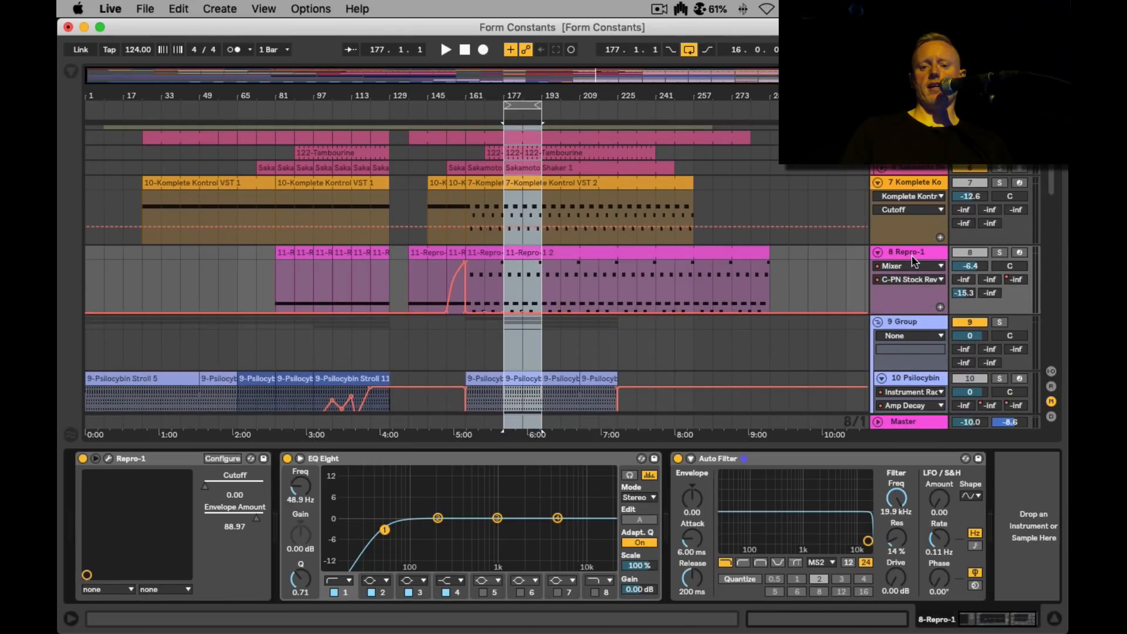
left_click(300, 490)
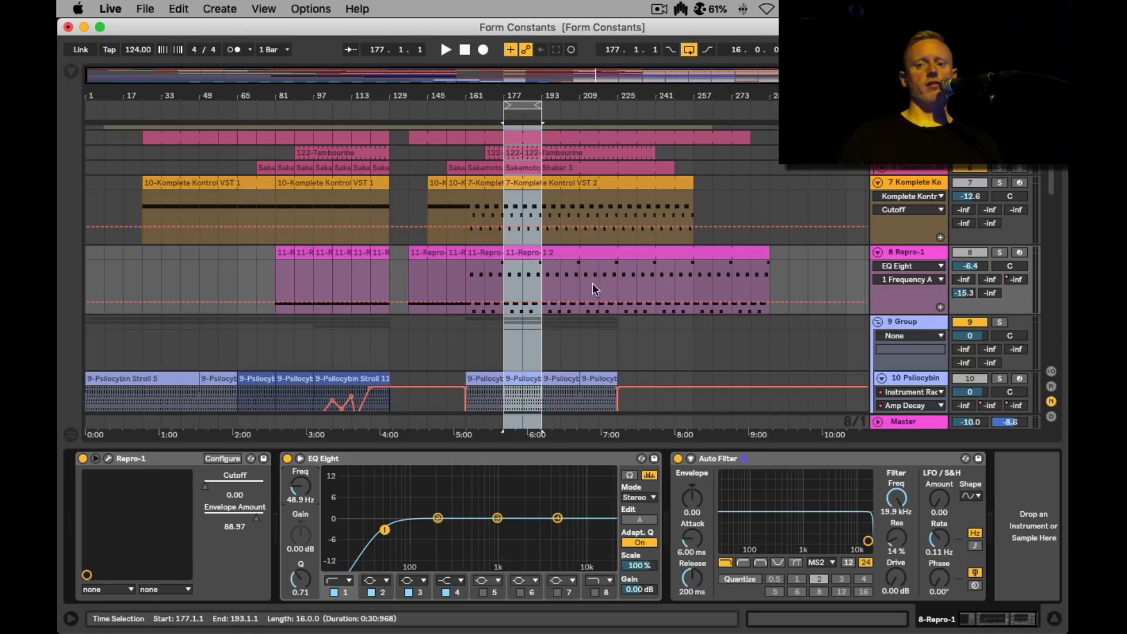
Step: Inspect the Kickstart plugin's curve and Mix setting on the Komplete Kontrol track, and close its window
left_click(908, 182)
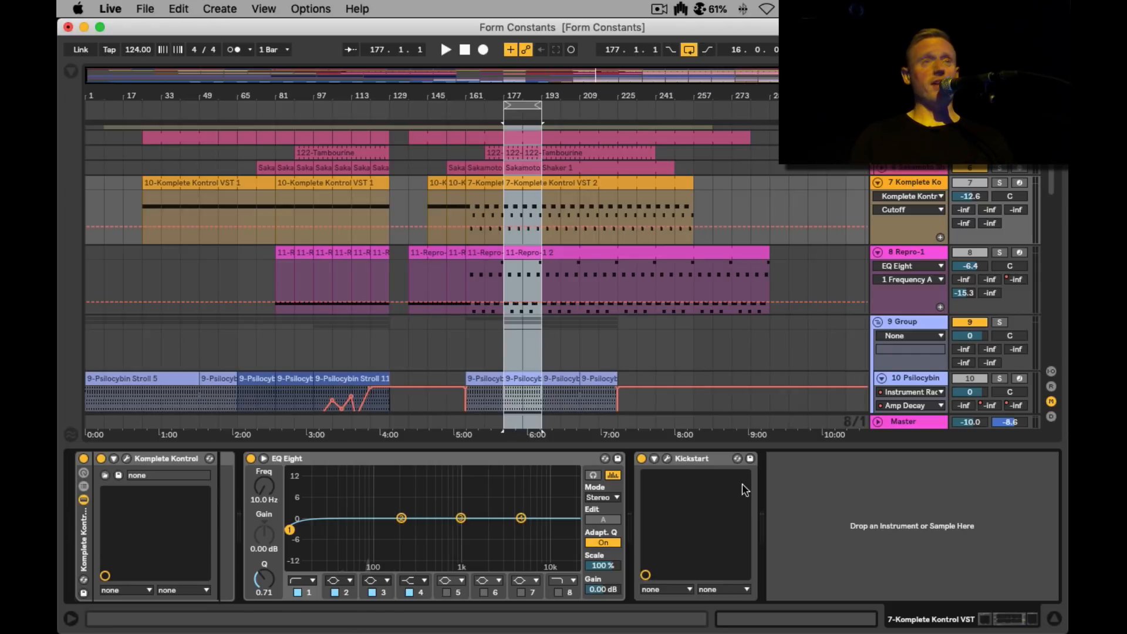
left_click(667, 460)
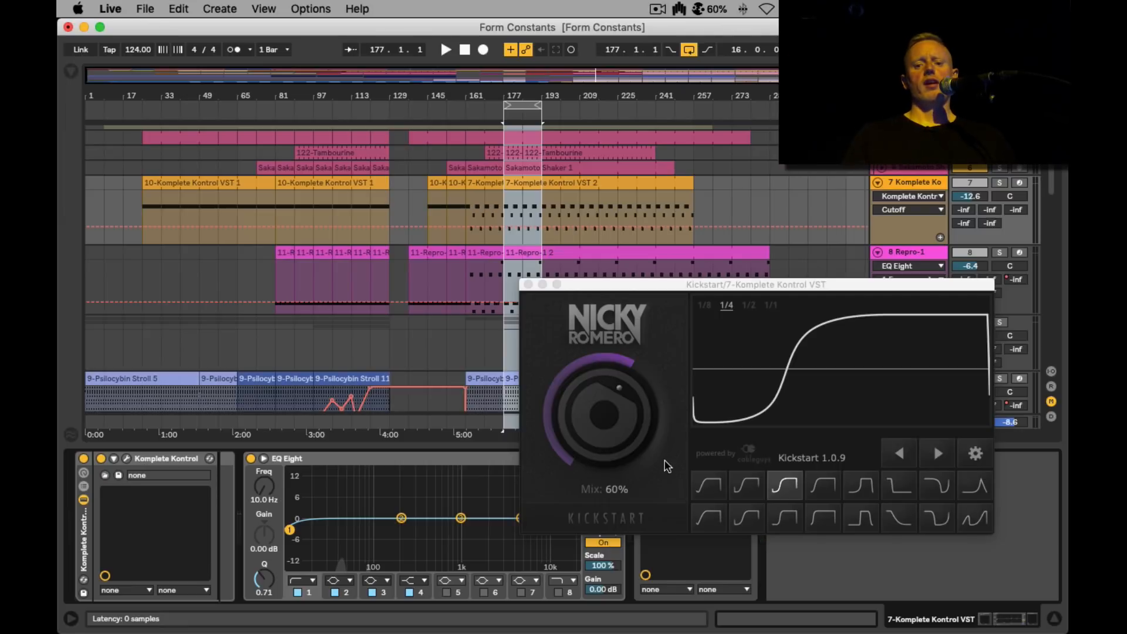
left_click(667, 465)
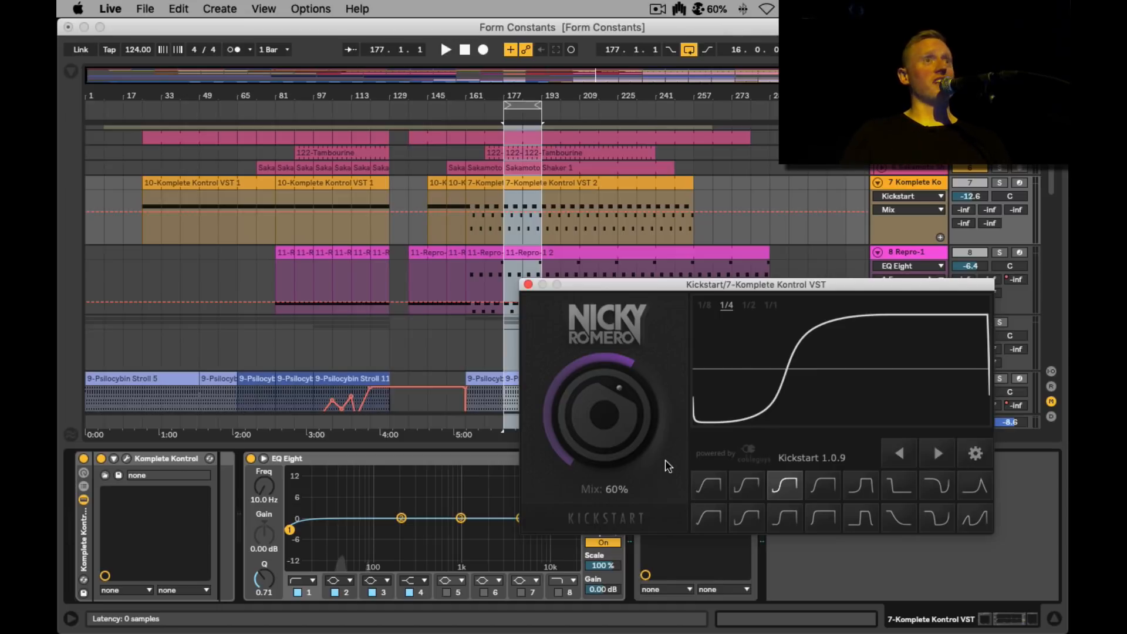
left_click(526, 284)
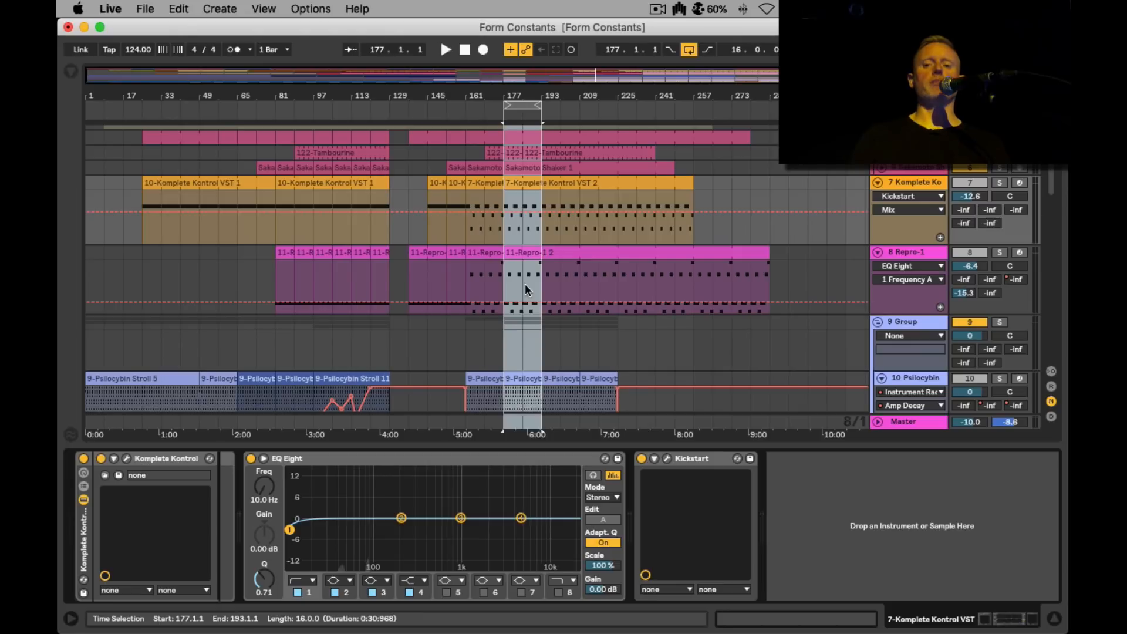
Step: Play the loop with the drum group soloed and bring up the group's effect devices, stopping playback at the end
scroll(525, 288, "up", 8)
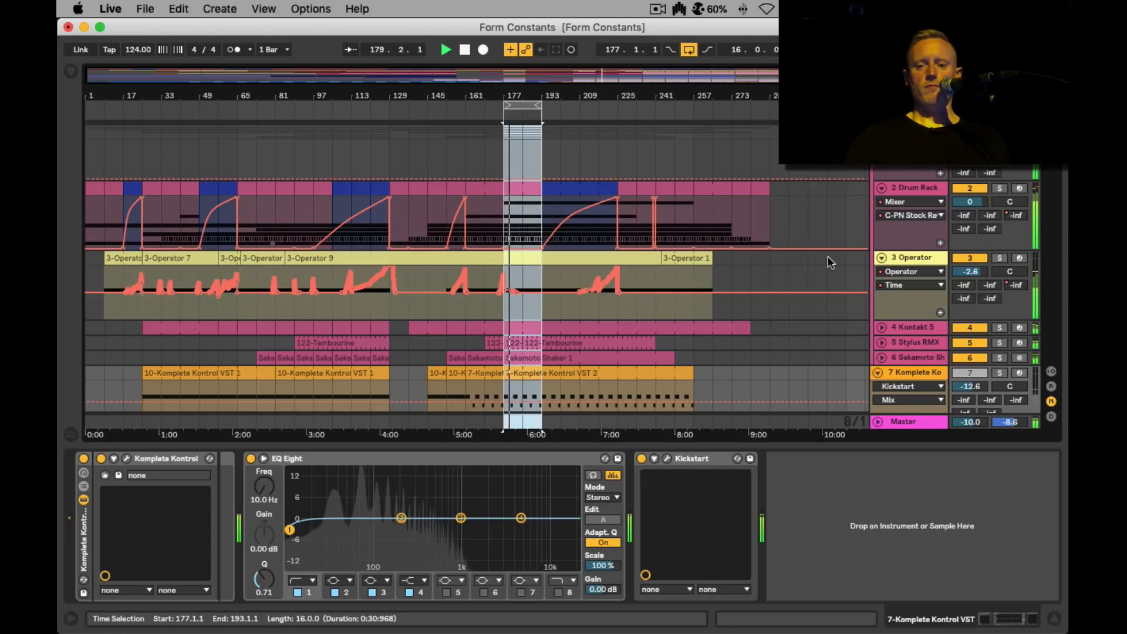
scroll(828, 258, "down", 3)
scroll(828, 262, "down", 2)
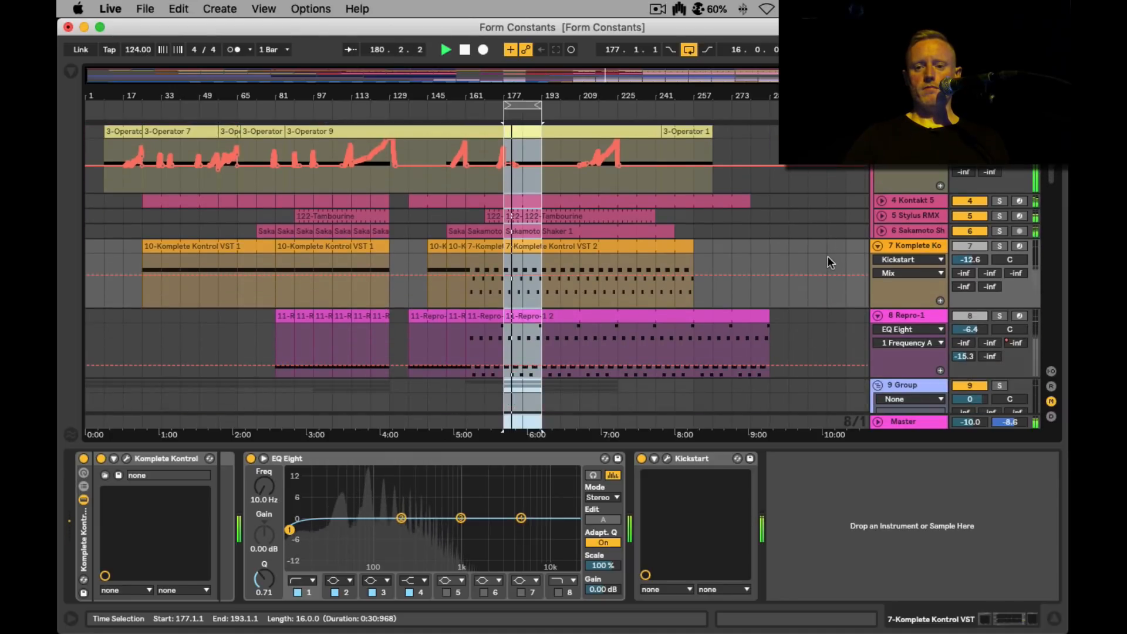
left_click(1057, 618)
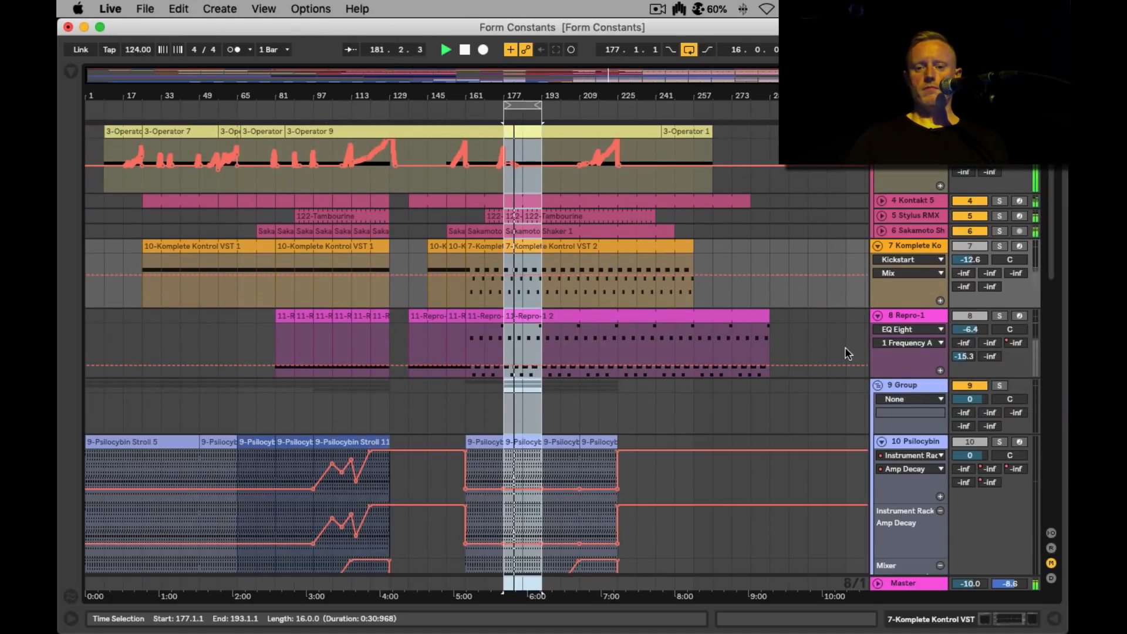
scroll(844, 347, "up", 5)
double_click(907, 131)
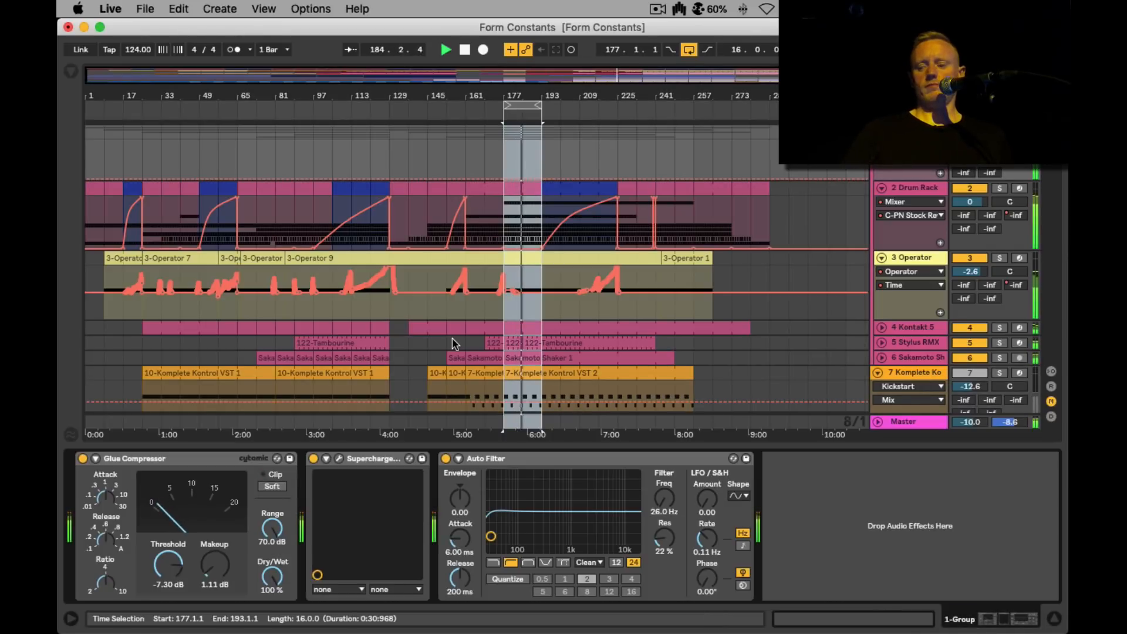
key("space")
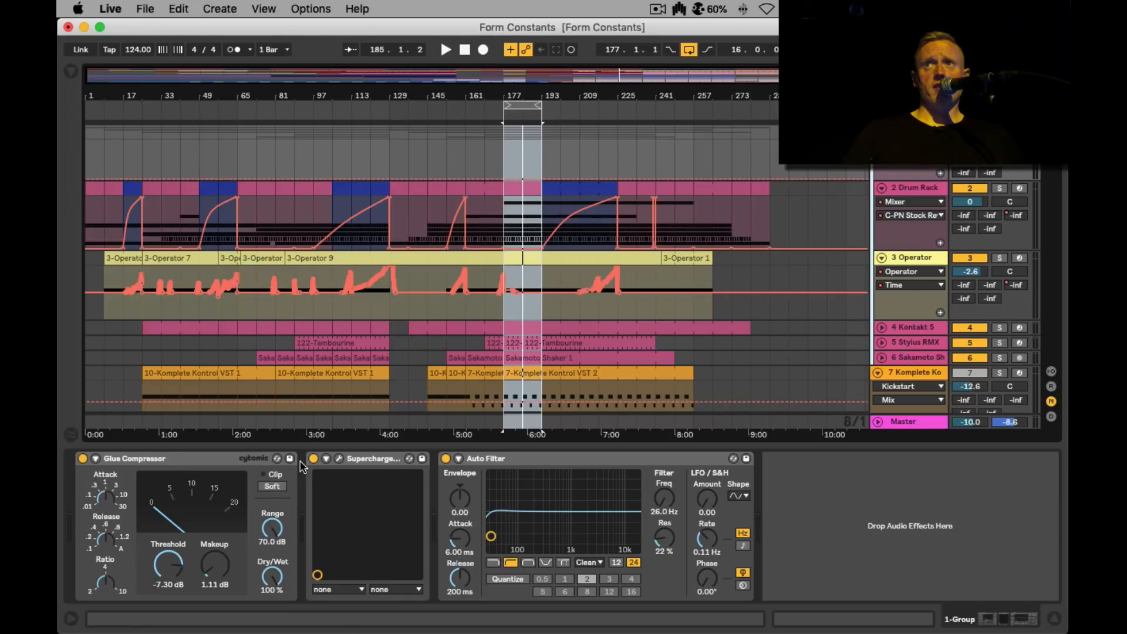
Step: Open the Supercharger GT window from the drum group's devices and position it so all its controls are in view
left_click(340, 458)
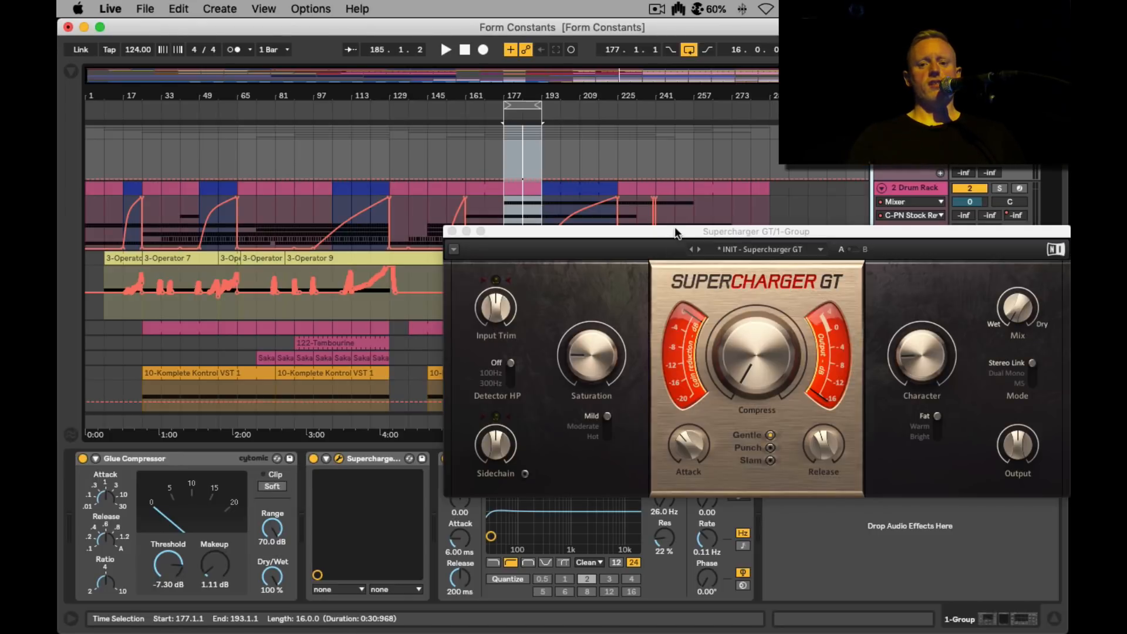
left_click_drag(675, 230, 484, 151)
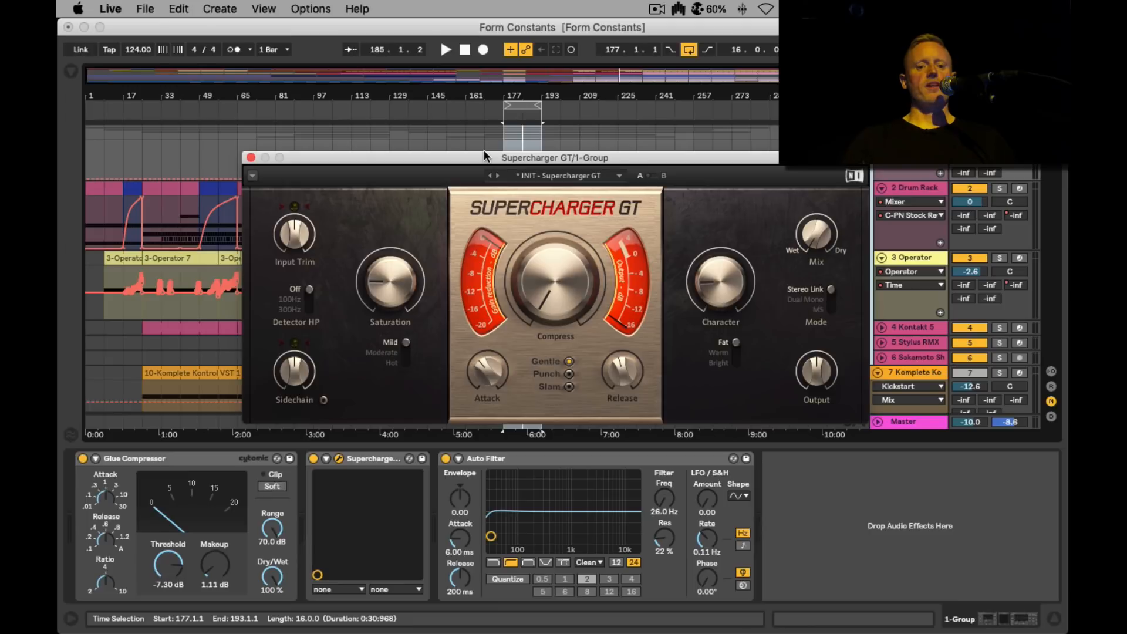
mouse_move(391, 286)
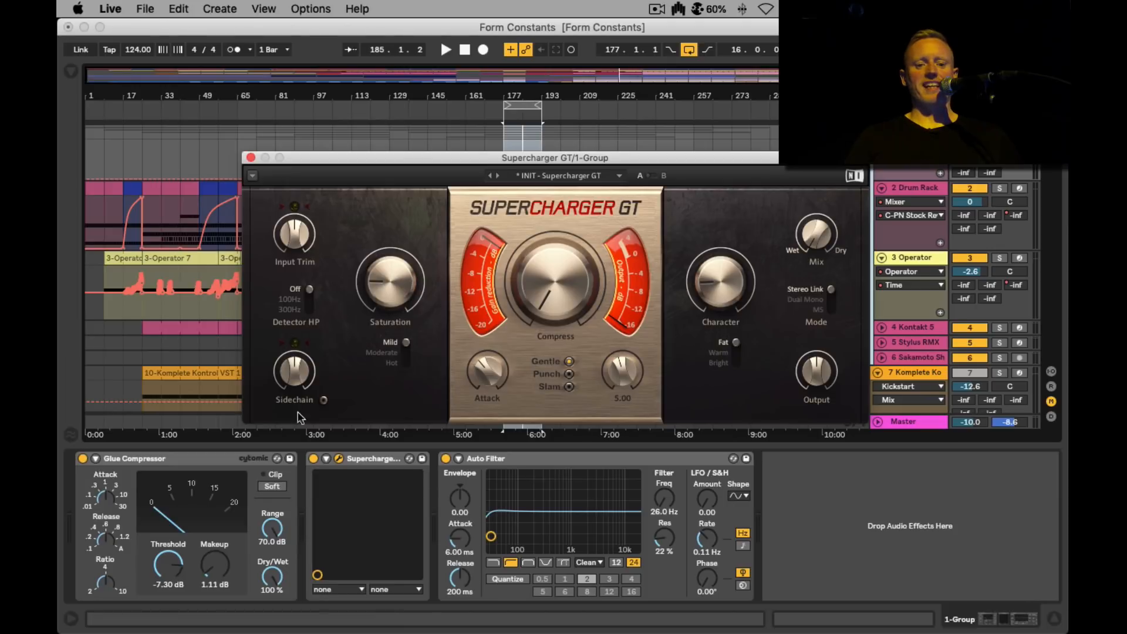
Step: Compare the drum loop during playback with Supercharger GT bypassed and re-enabled, and close the plugin window
left_click(313, 458)
key("space")
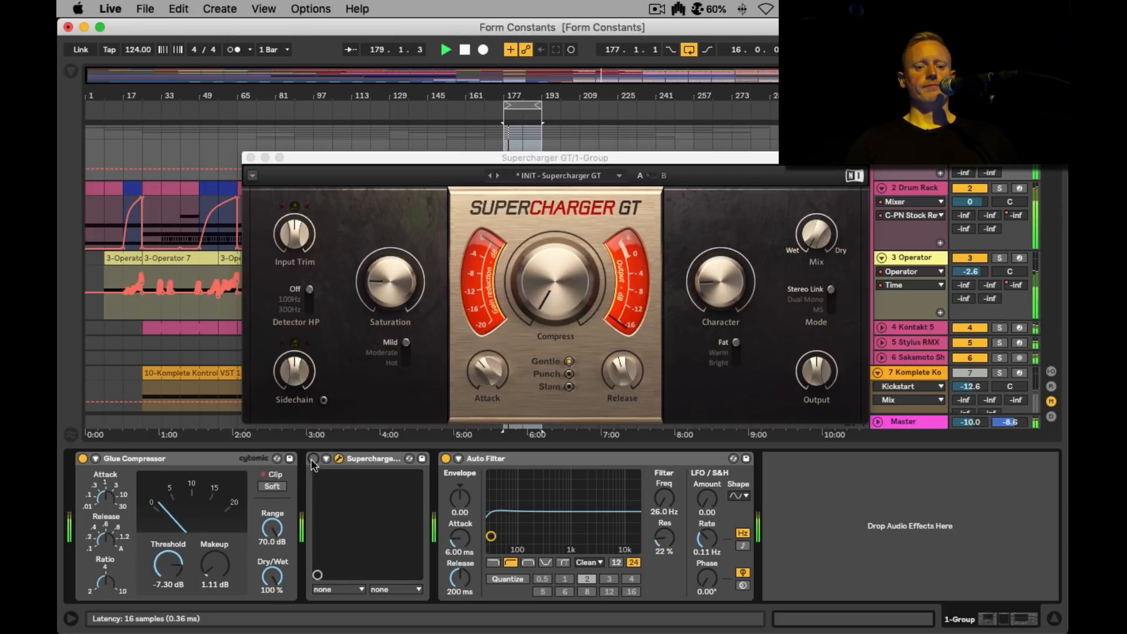
left_click(313, 458)
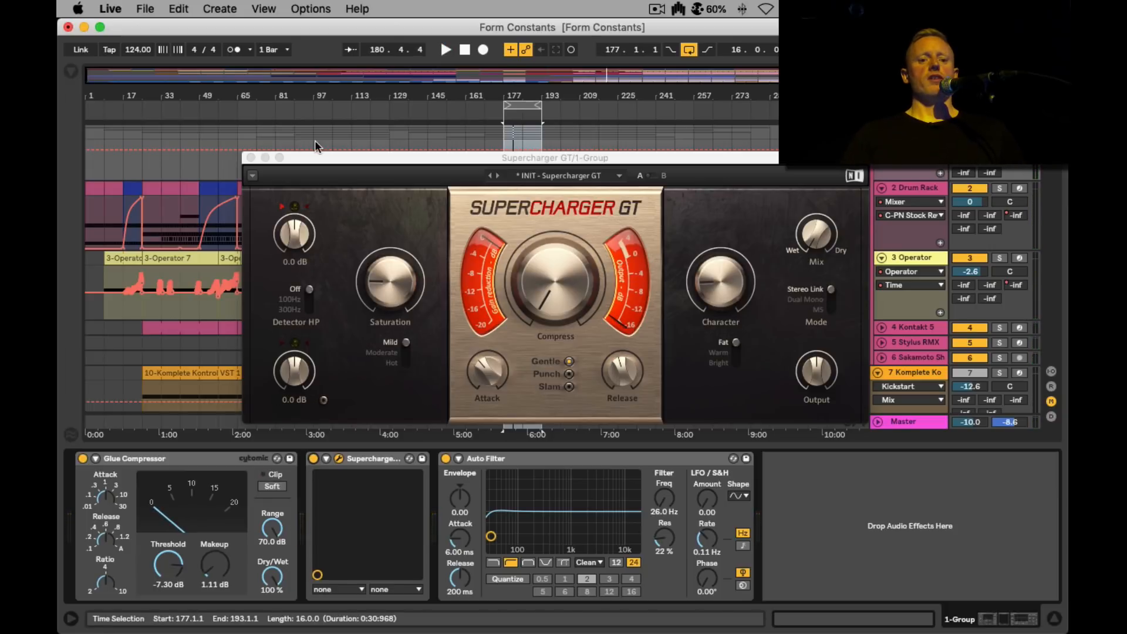
left_click(250, 158)
Step: Select the Drum Rack track, switch to Session View, and unfold the rack's individual chains in the mixer
left_click(910, 184)
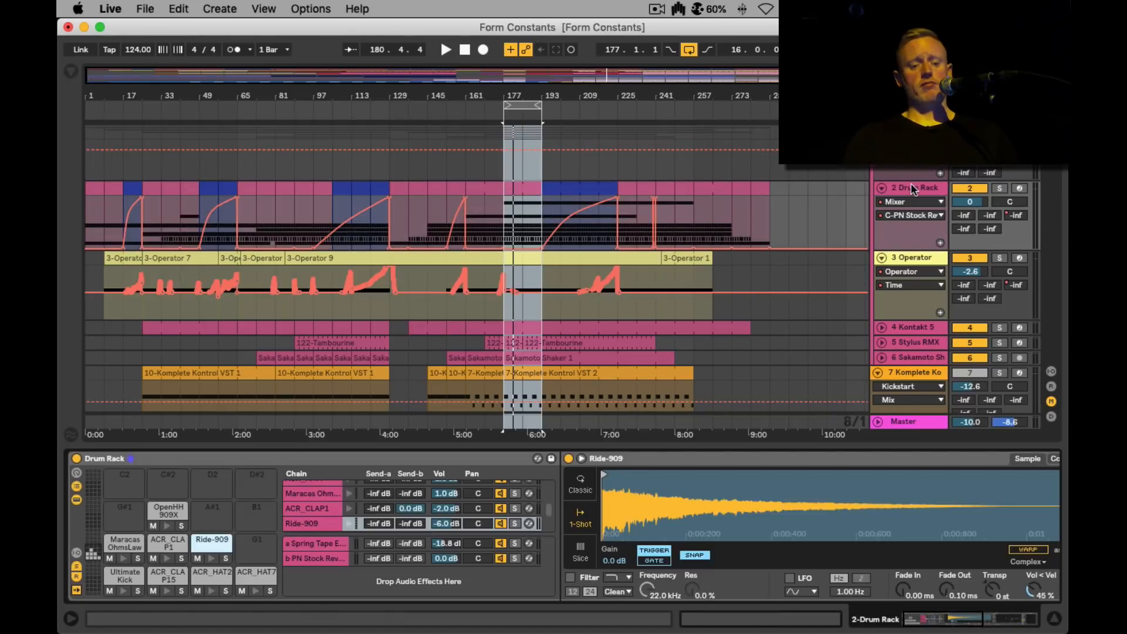
key("Tab")
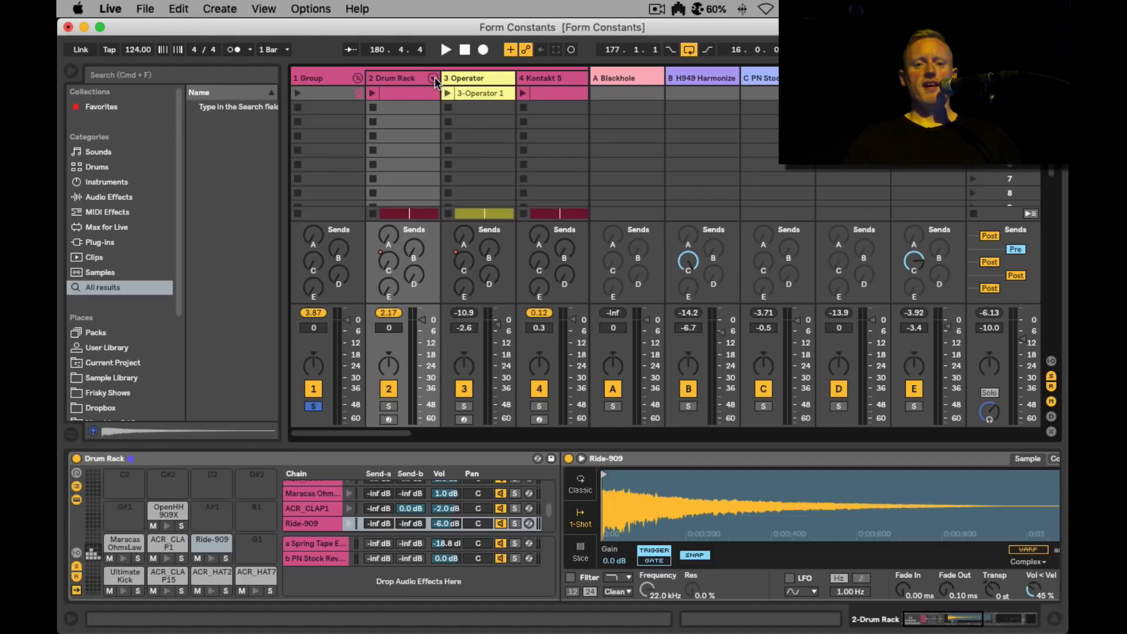
left_click(433, 78)
scroll(533, 142, "left", 3)
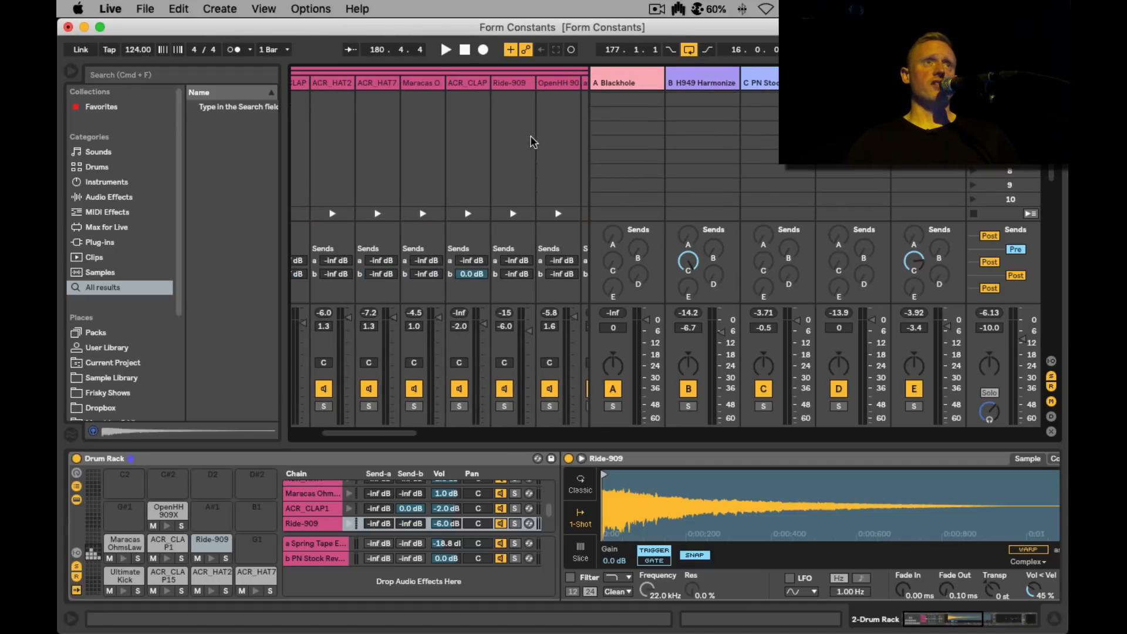
scroll(414, 128, "left", 3)
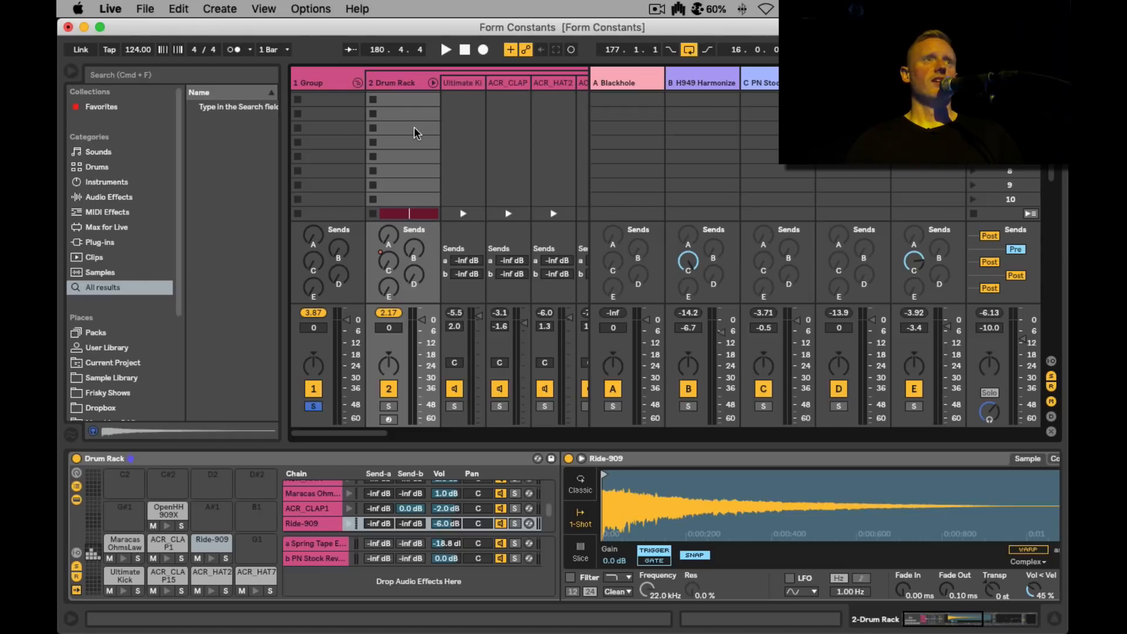
scroll(414, 127, "right", 2)
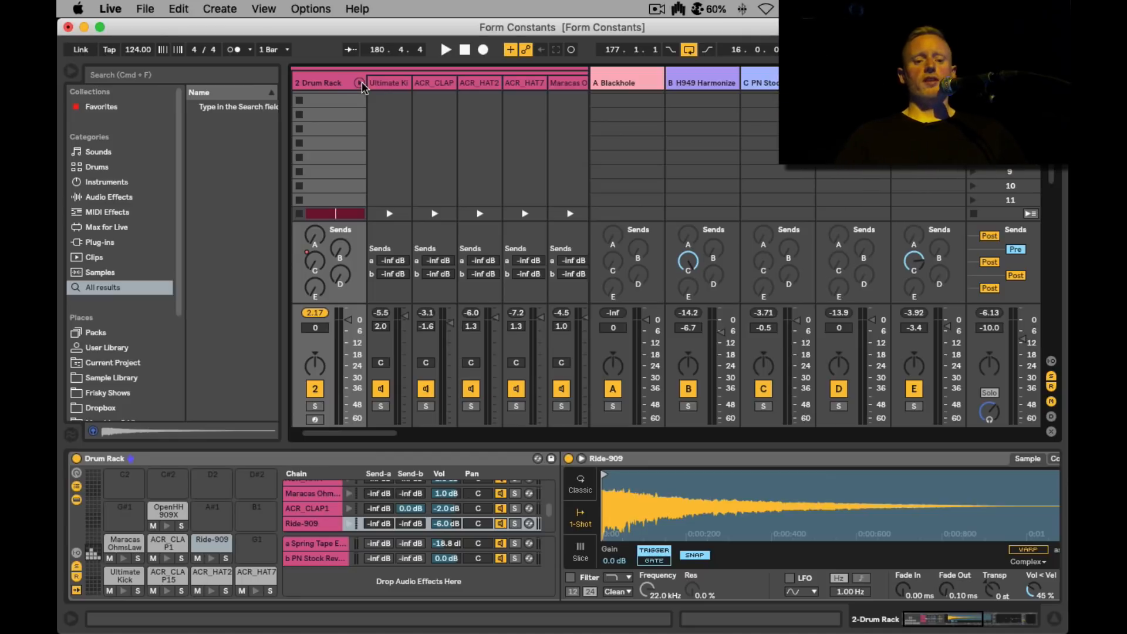
Step: Audition the Drum Rack's Ultimate Kick, ACR_CLAP15, ACR_HAT2 and ACR_HAT7 pads one by one
left_click(126, 576)
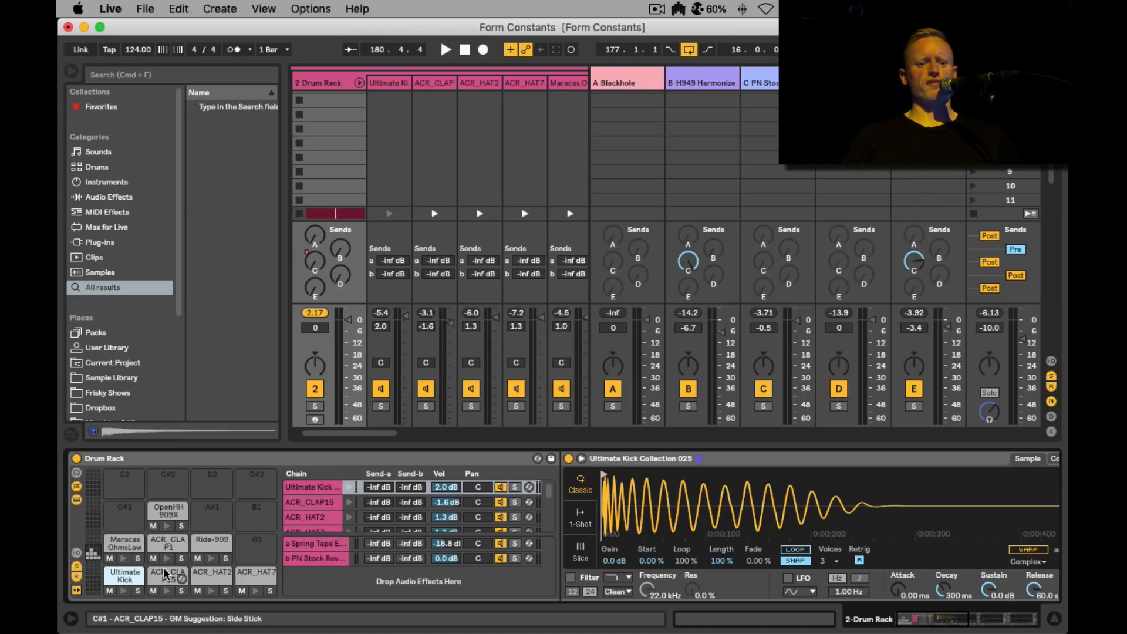
left_click(168, 589)
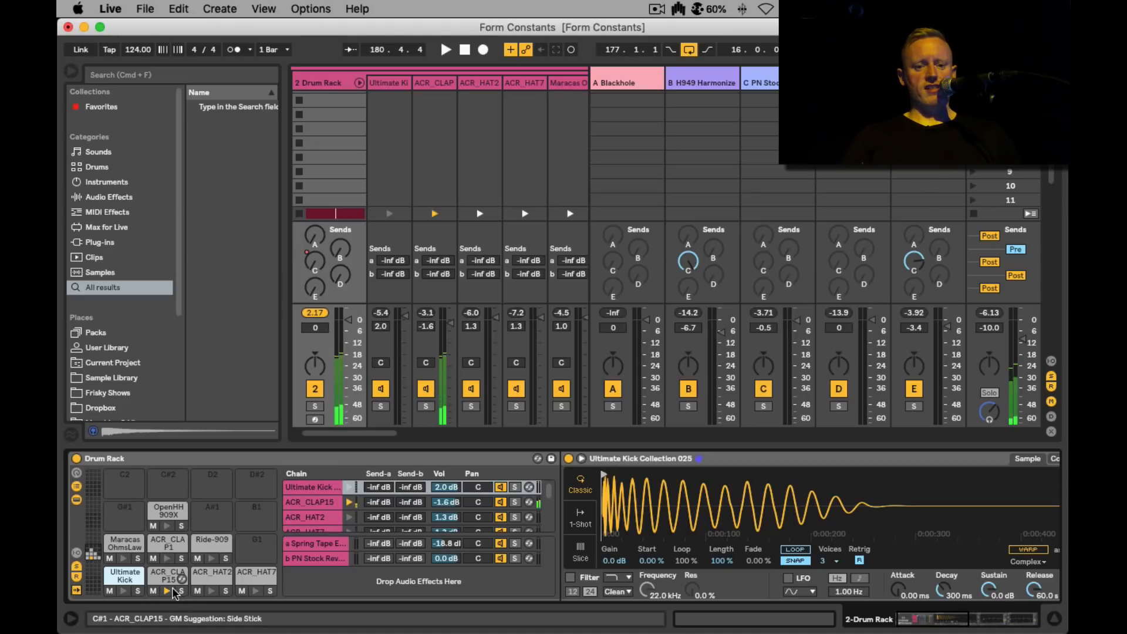
left_click(216, 581)
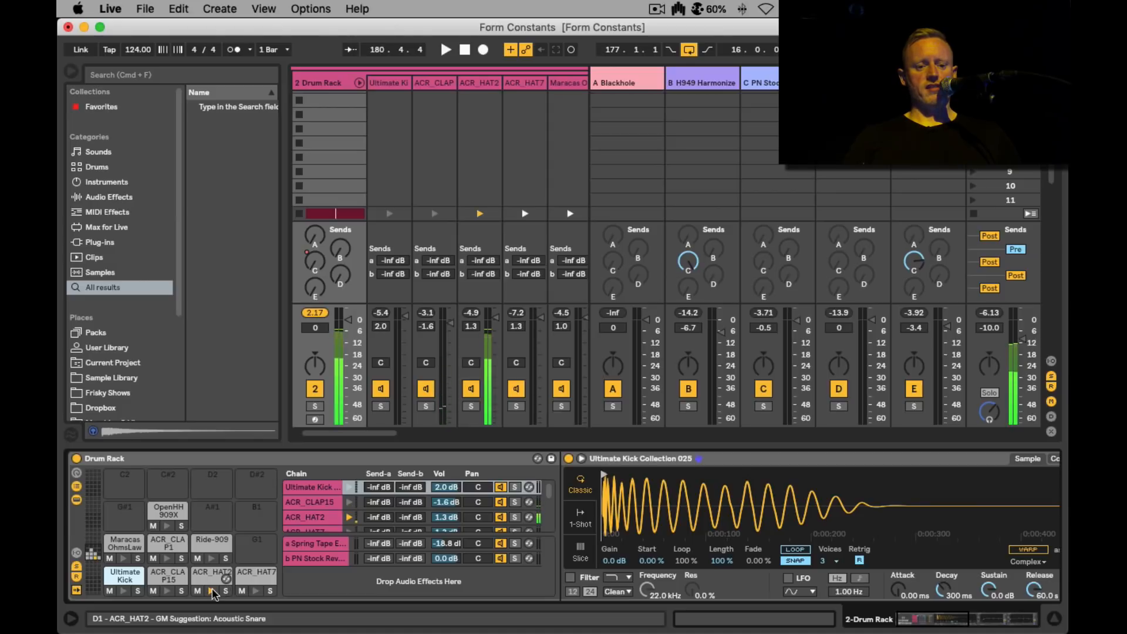
left_click(254, 581)
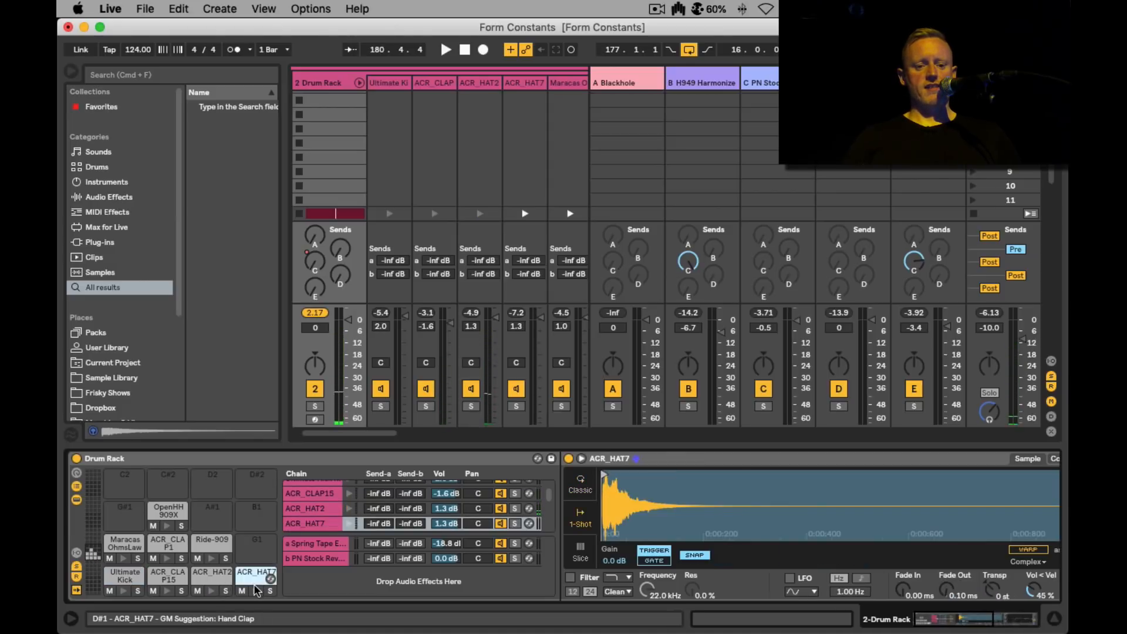
left_click(254, 587)
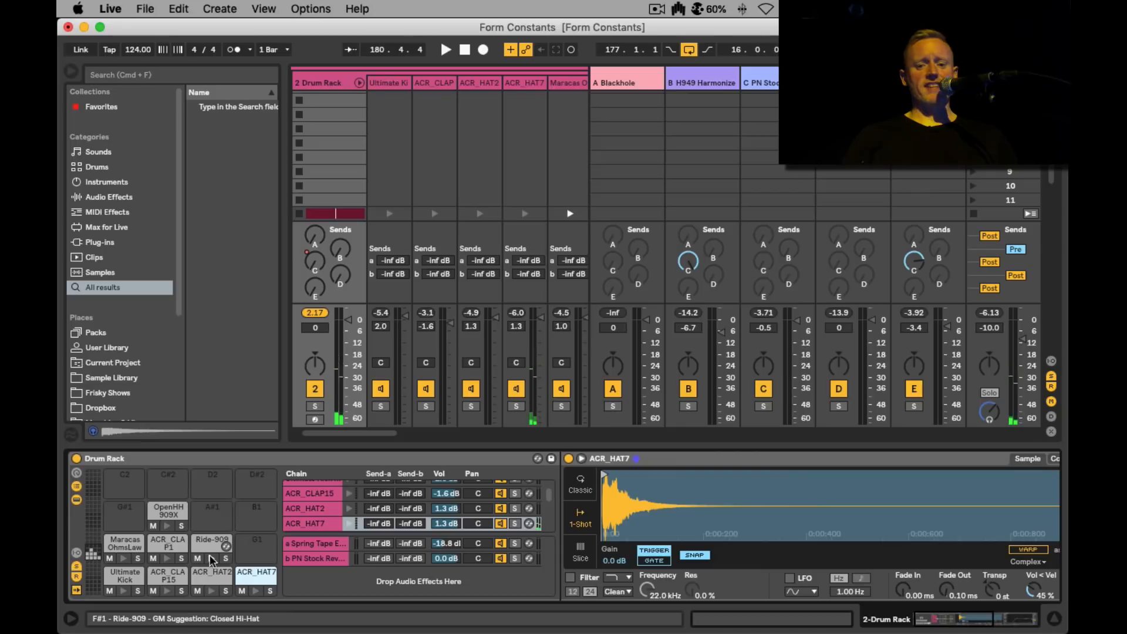
Step: Audition the Ride-909, ACR_CLAP1, OpenHH 909X and Maracas OhmsLaw pads, and bring up the maracas sample
left_click(209, 535)
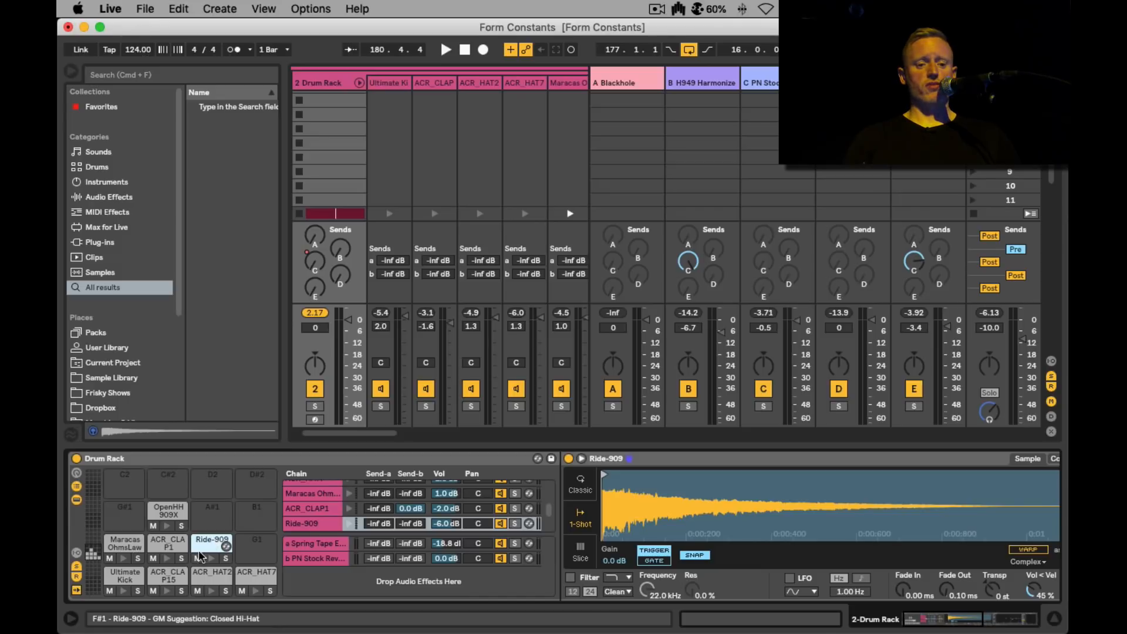
left_click(166, 558)
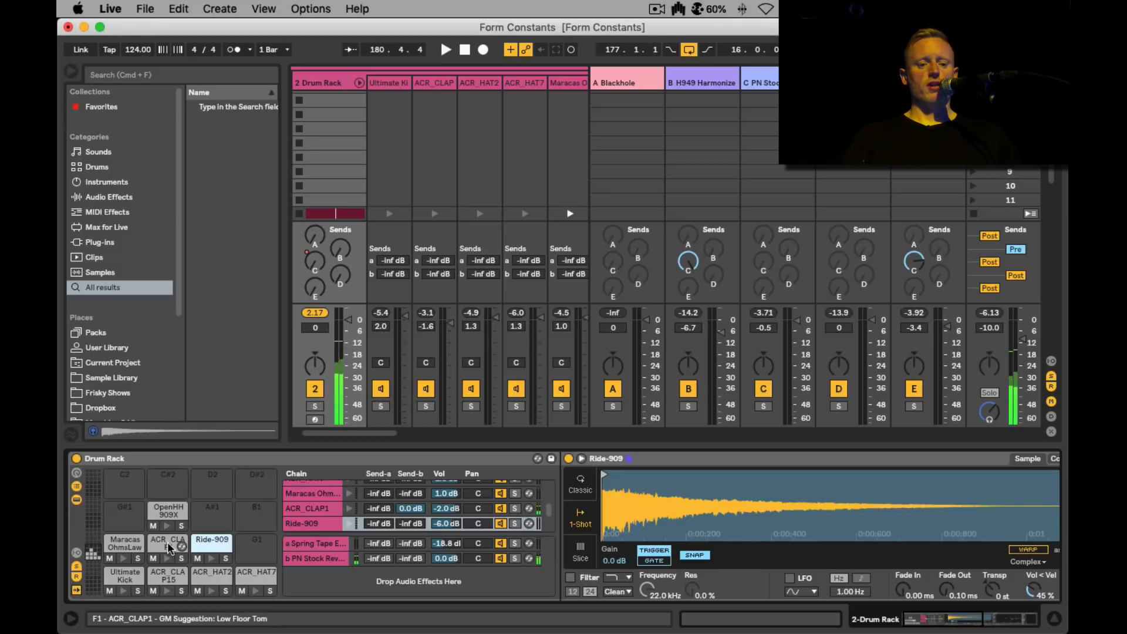
left_click(167, 541)
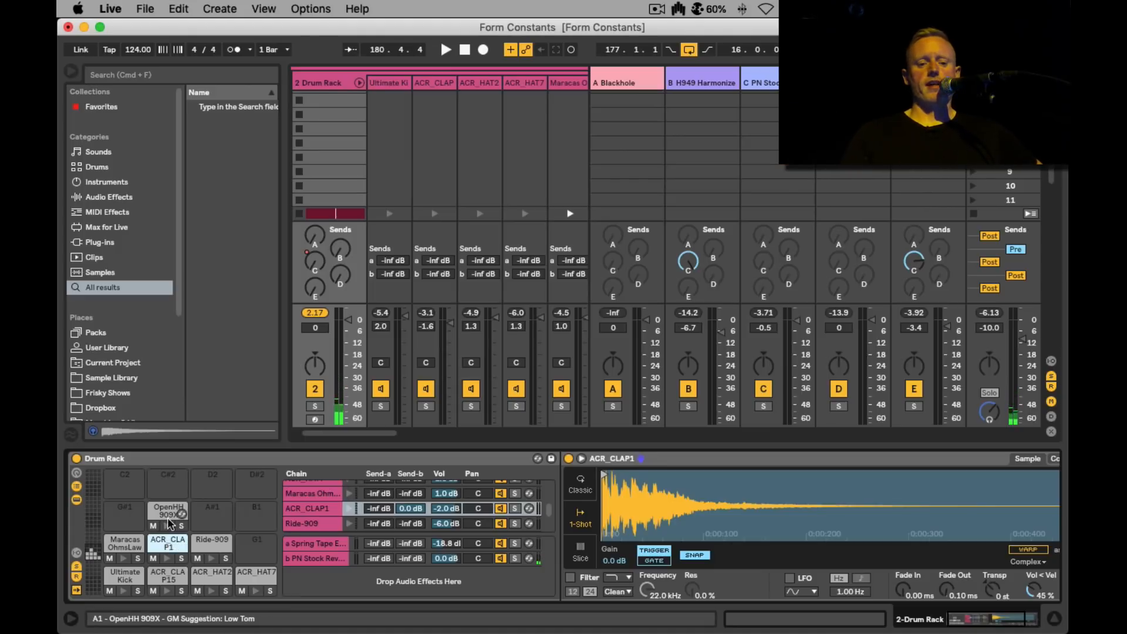
left_click(167, 522)
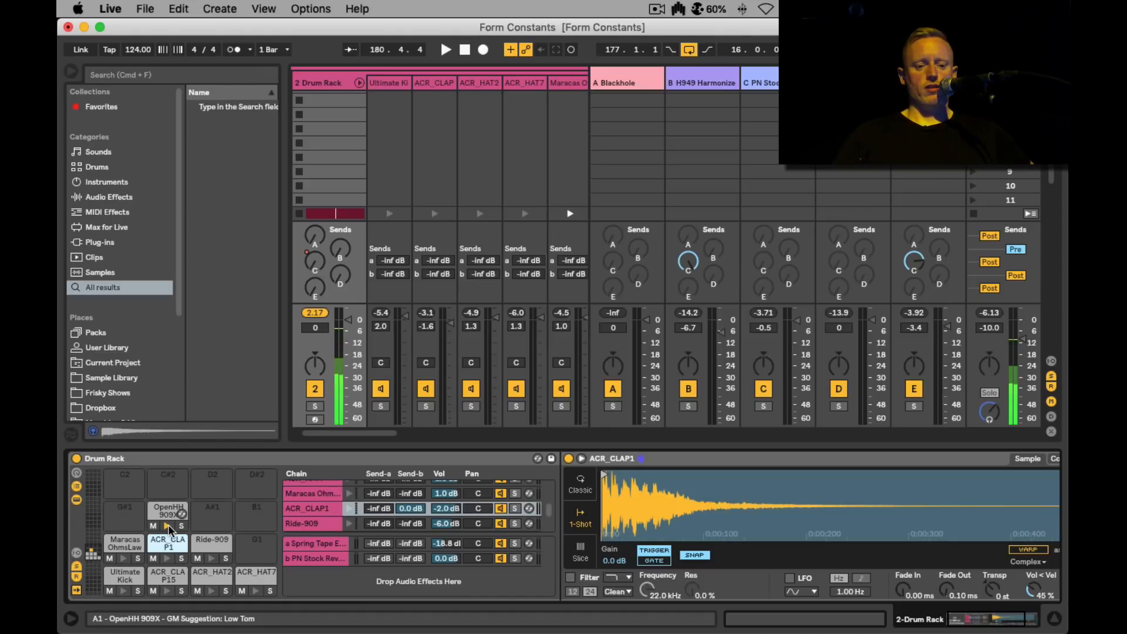
left_click(124, 555)
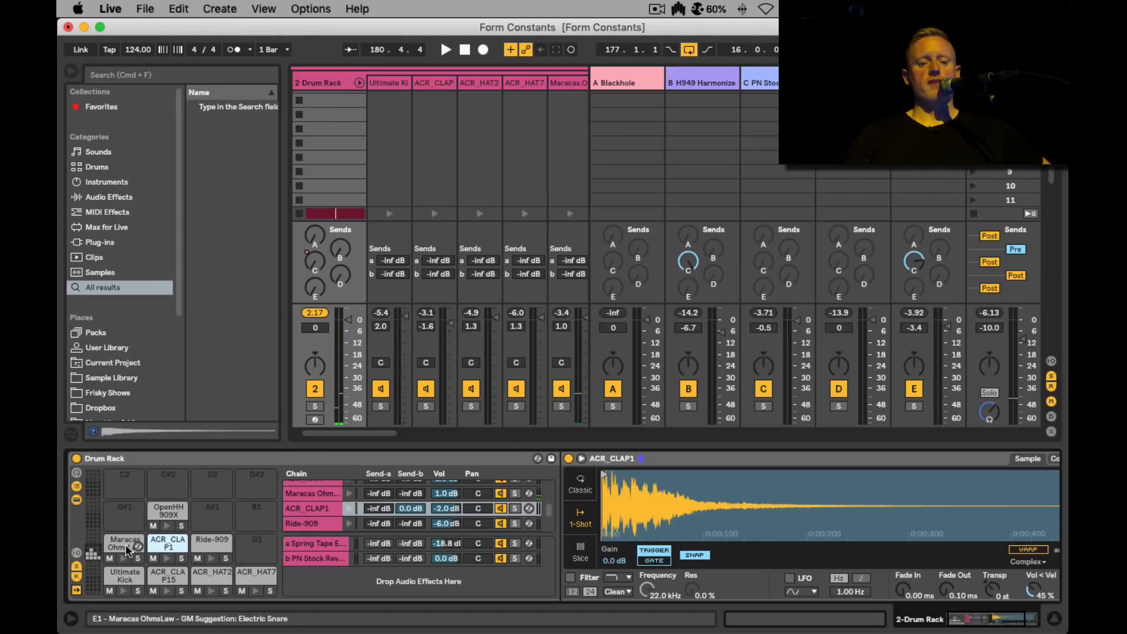
left_click(126, 549)
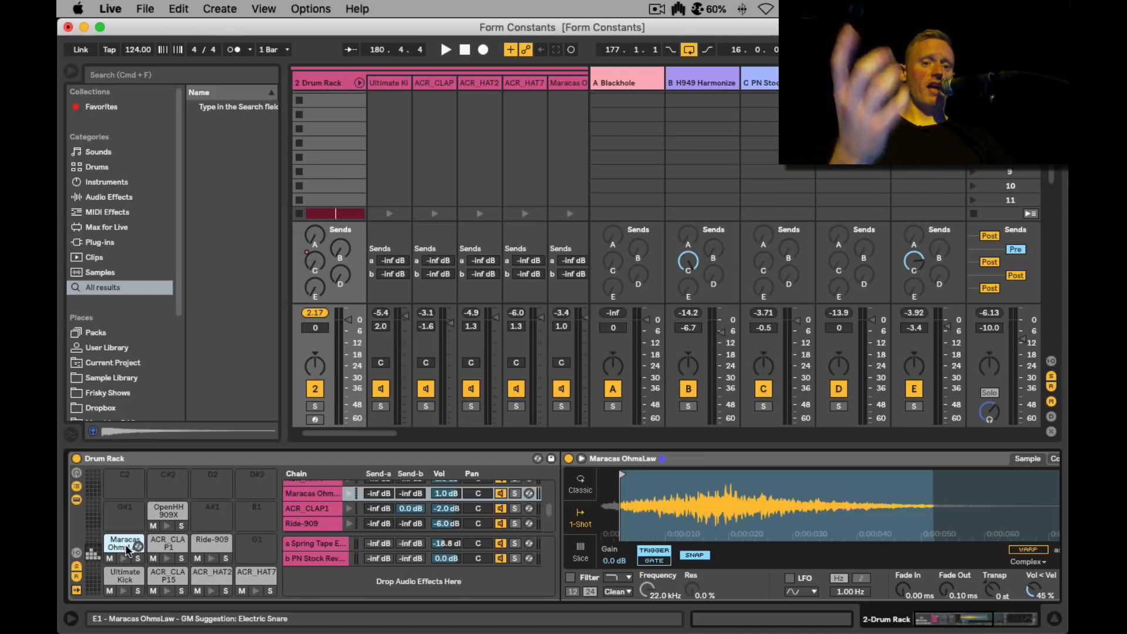
Step: Show the contents of the Maschine 2 Library place in the browser
scroll(111, 291, "down", 5)
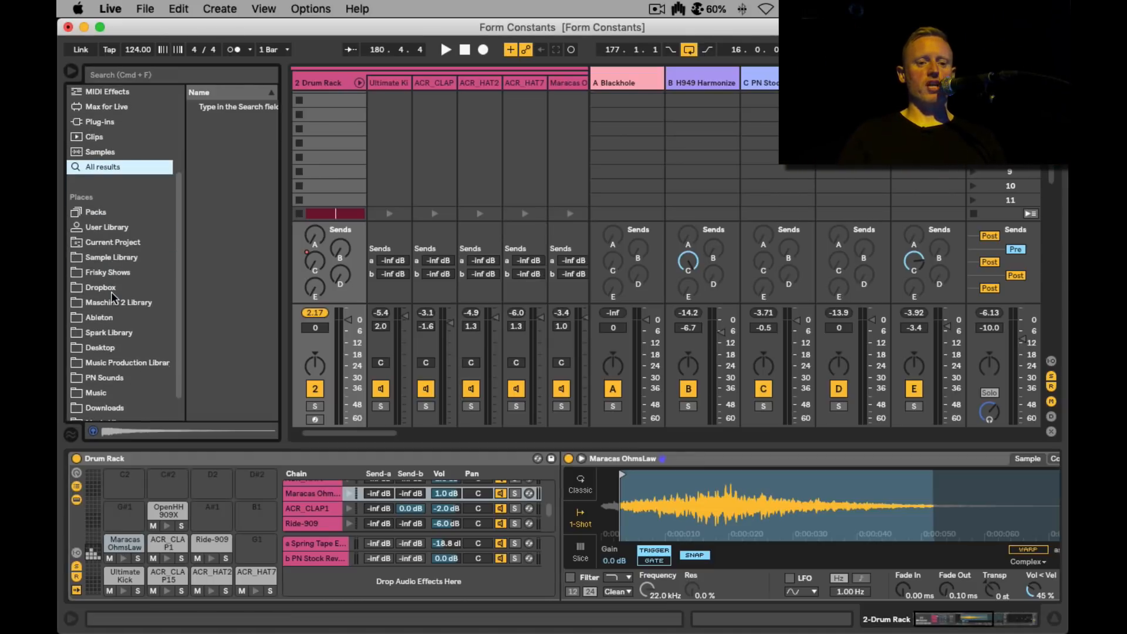
left_click(112, 298)
scroll(112, 298, "up", 4)
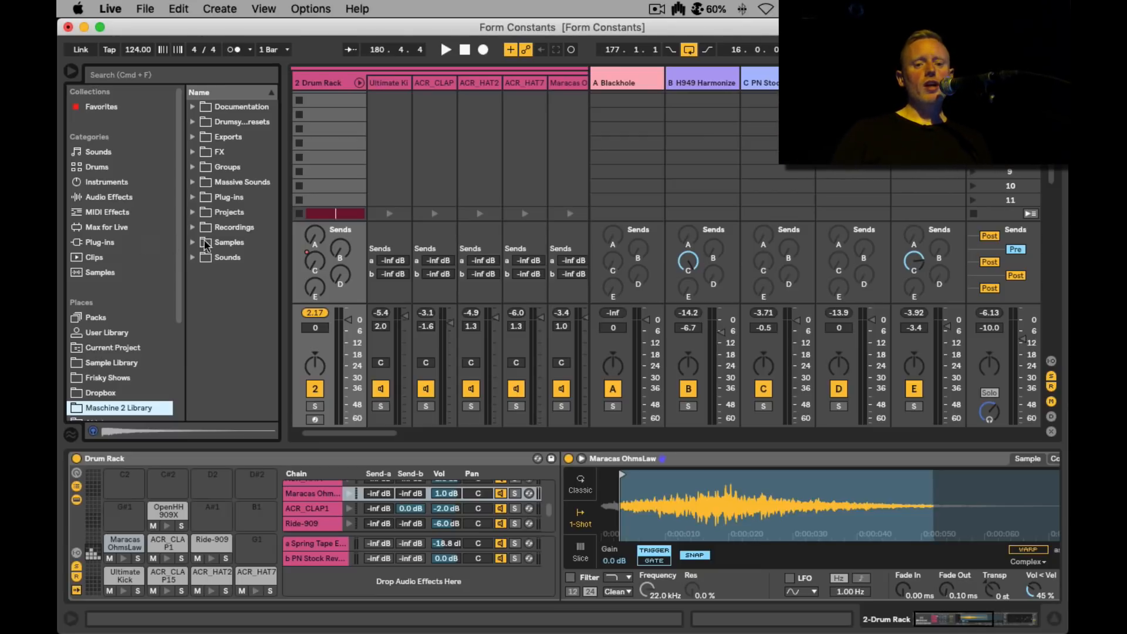
Step: Open the Drum Rack track's first clip and look over its note pattern from the open hi-hat to the kick
scroll(441, 166, "up", 3)
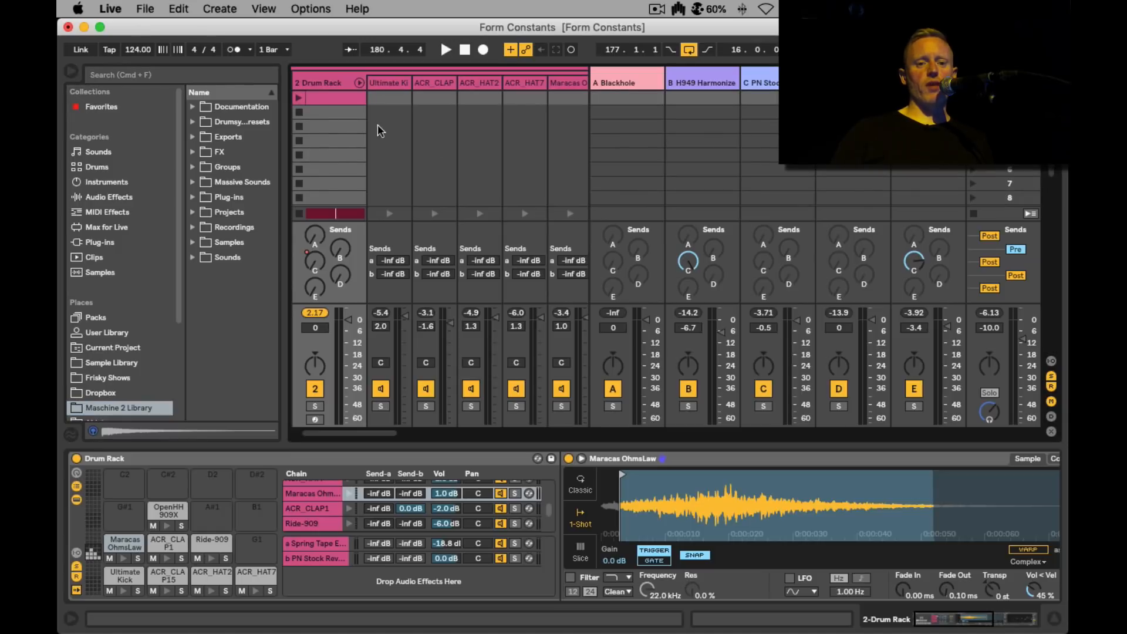
double_click(360, 101)
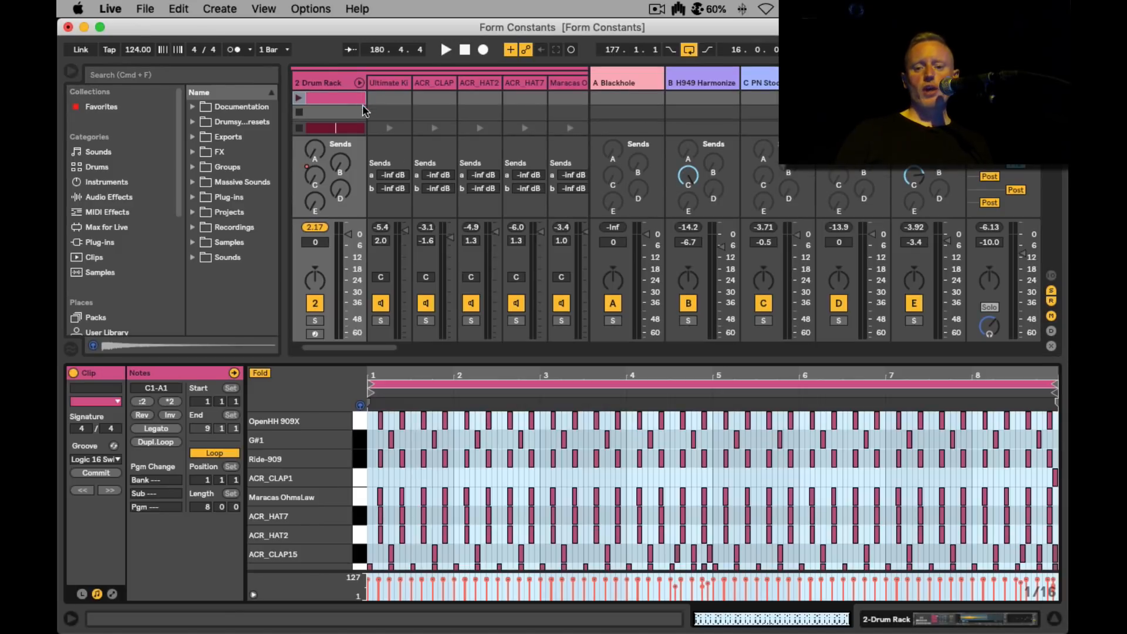
scroll(550, 517, "down", 1)
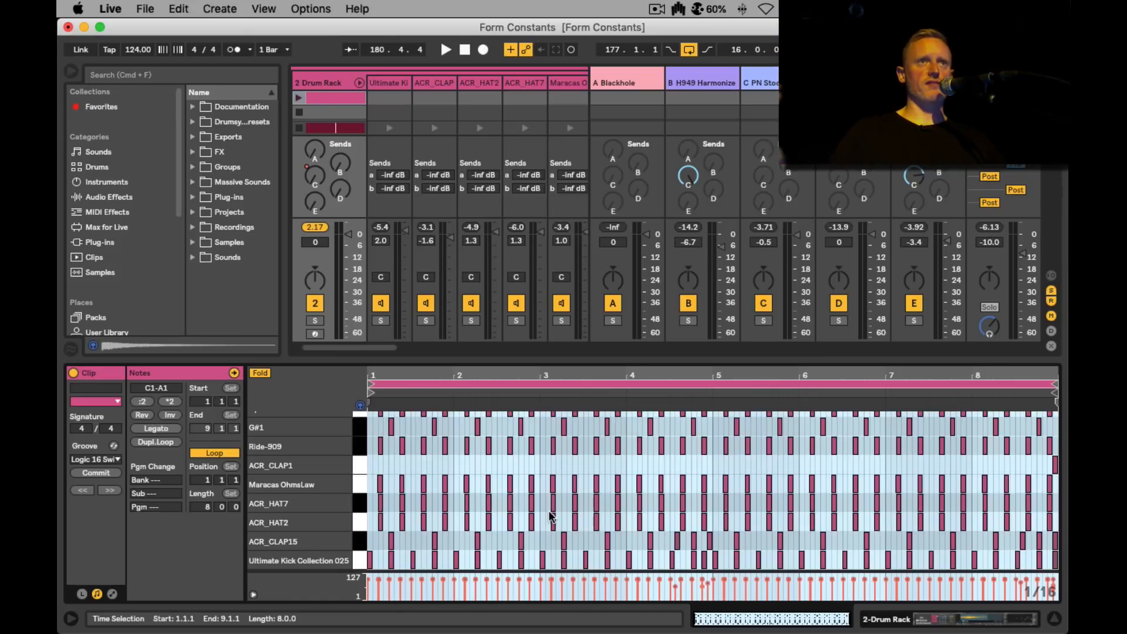
scroll(640, 510, "up", 1)
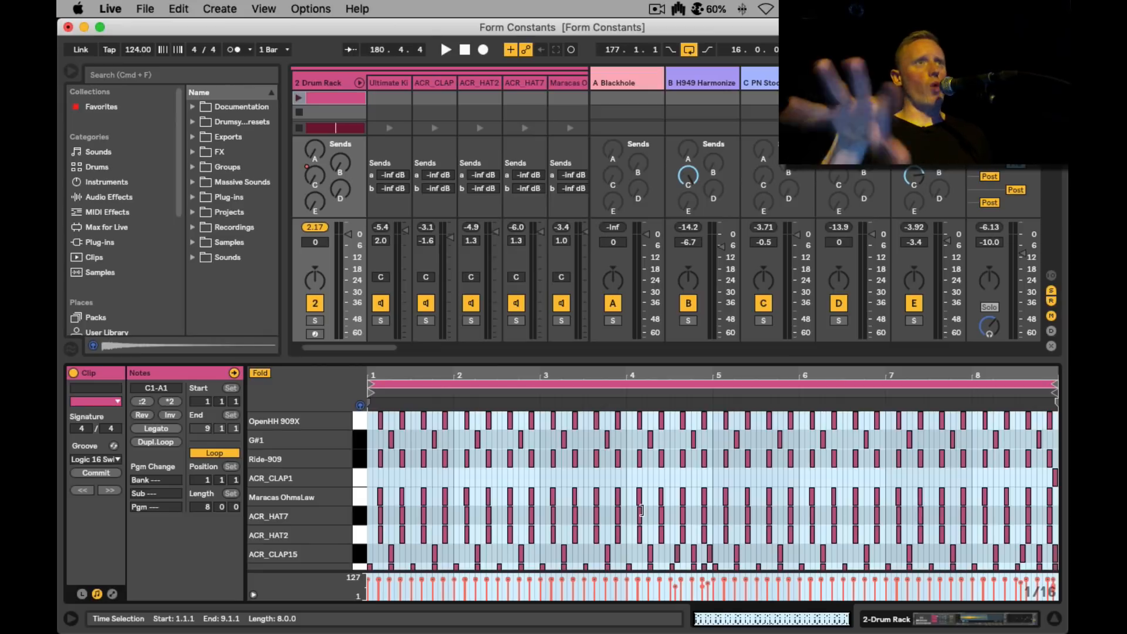
Step: Fold the Drum Rack chains, select the Operator track, and play it soloed
left_click(360, 83)
left_click(379, 80)
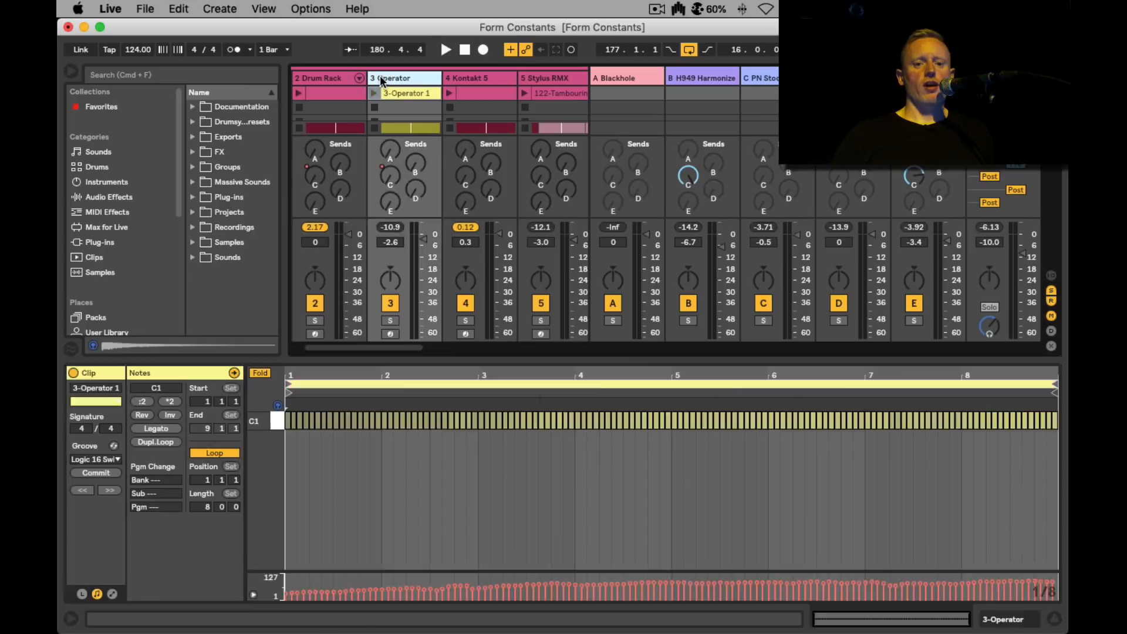
left_click(390, 406)
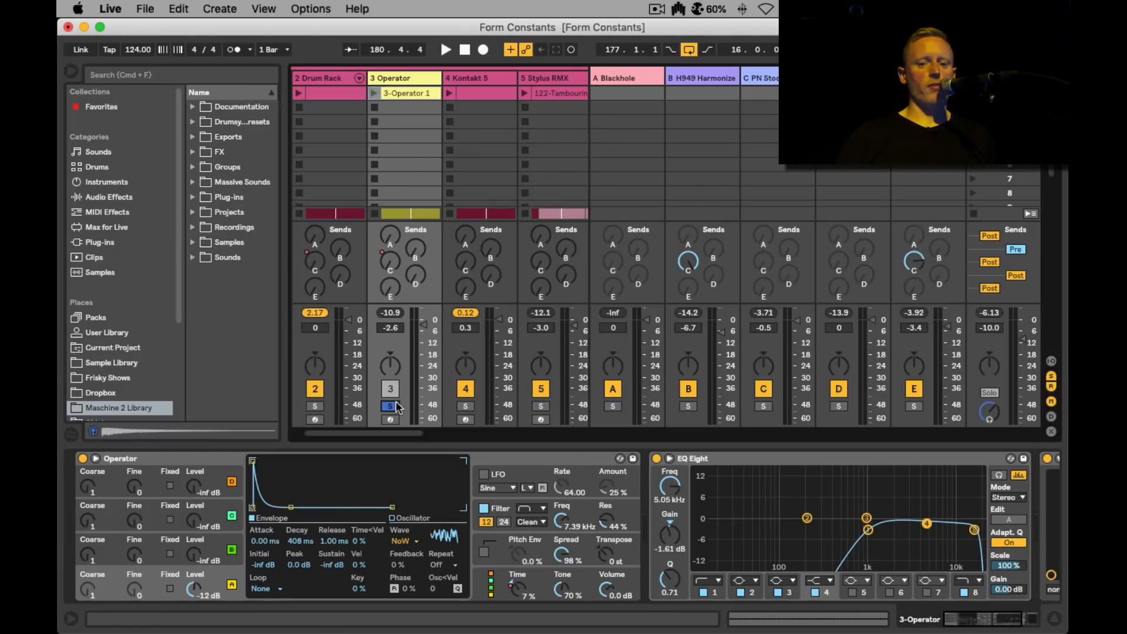
left_click(390, 406, "alt+super")
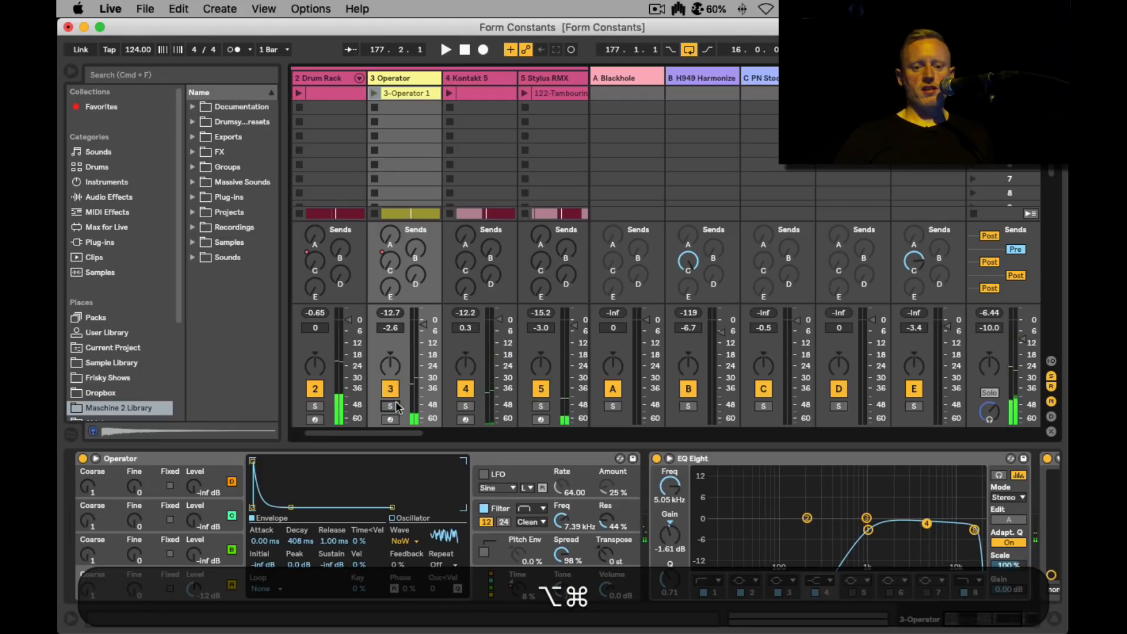
left_click(390, 406)
key("space")
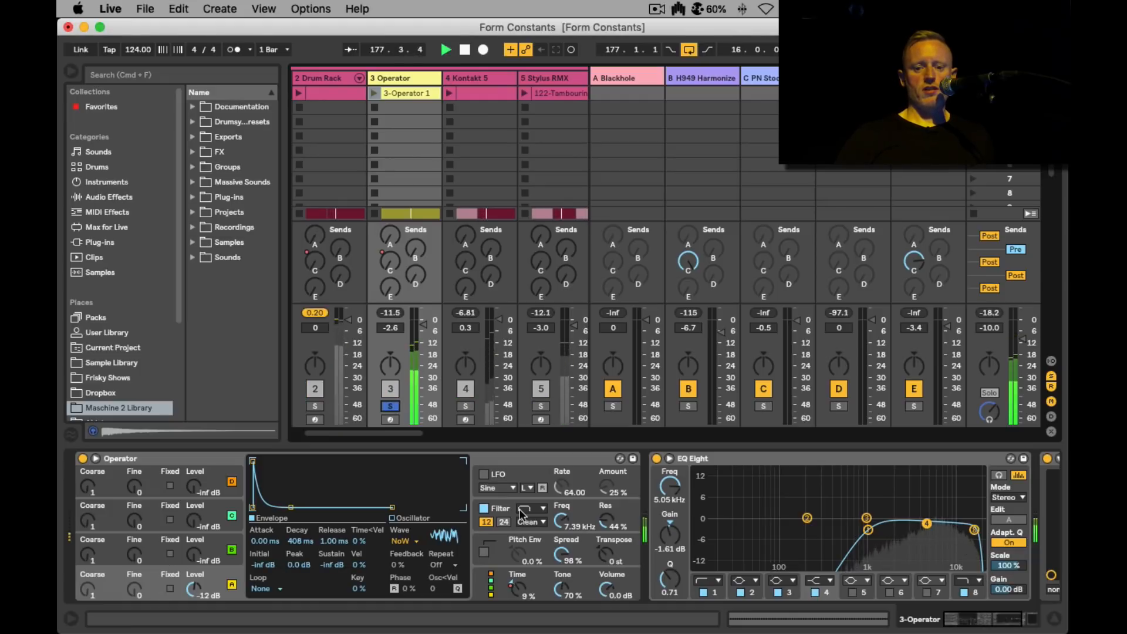
Step: Open the Operator clip's notes, stop playback, and zoom the note view in around bar 97
double_click(411, 93)
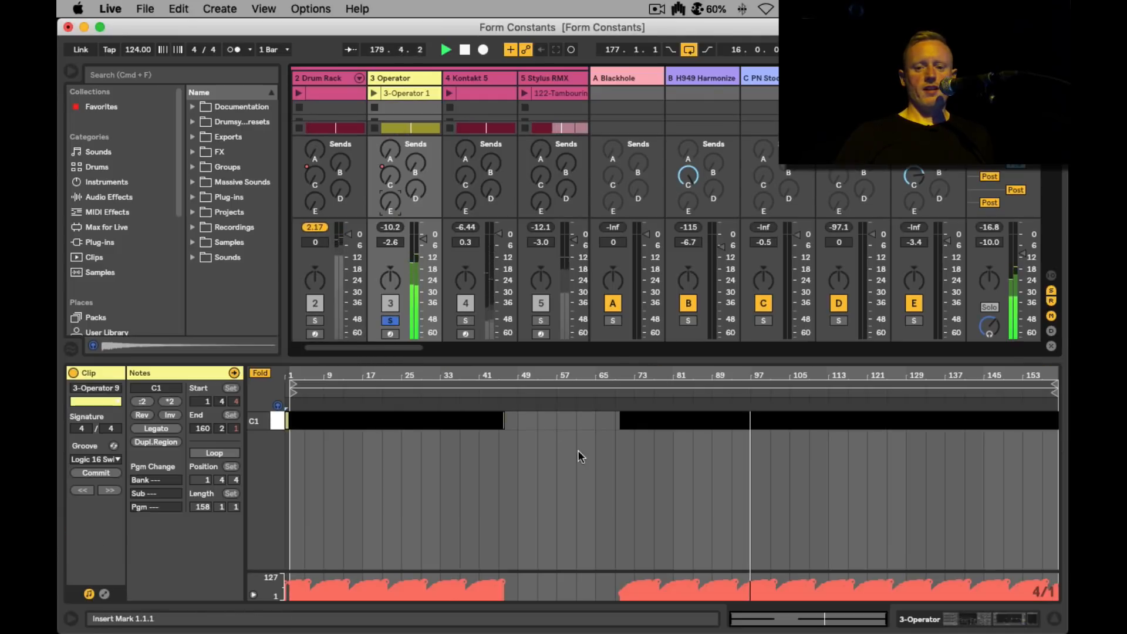
key("space")
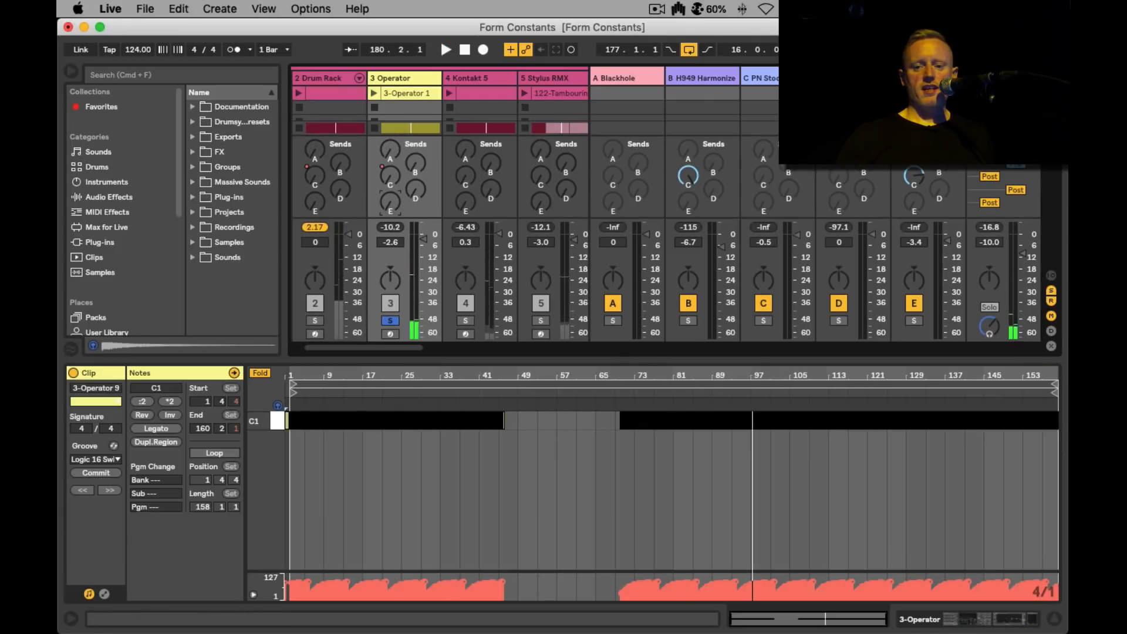
left_click_drag(756, 375, 759, 505)
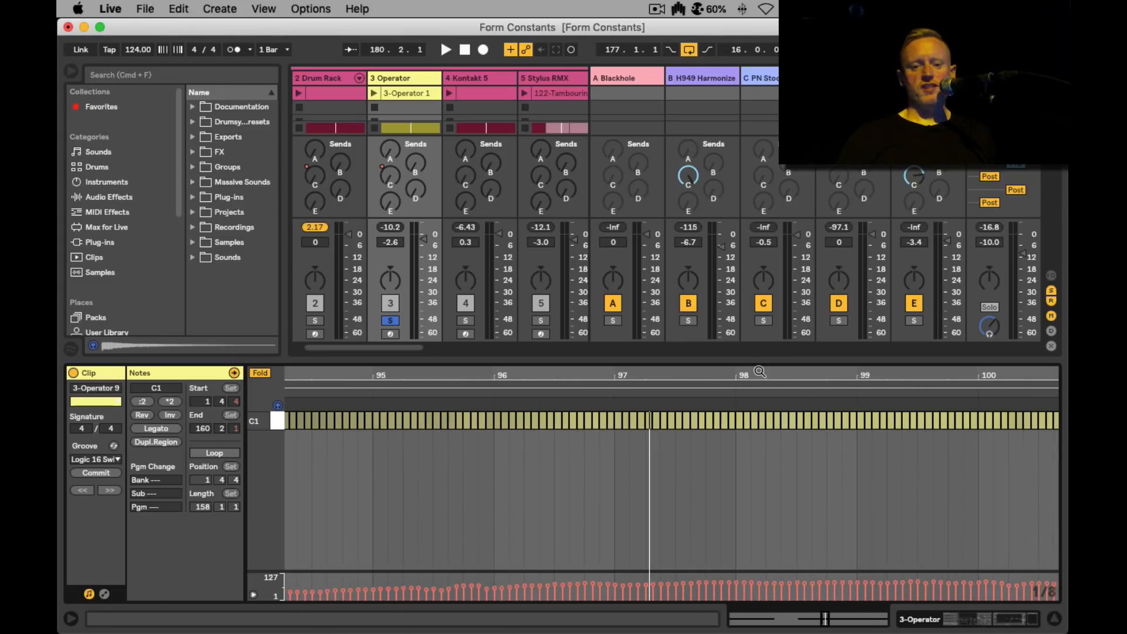
Step: Check the Operator clip's groove choices, keep Logic 16 Swing 52, and toggle the Groove Pool open and closed
left_click(91, 457)
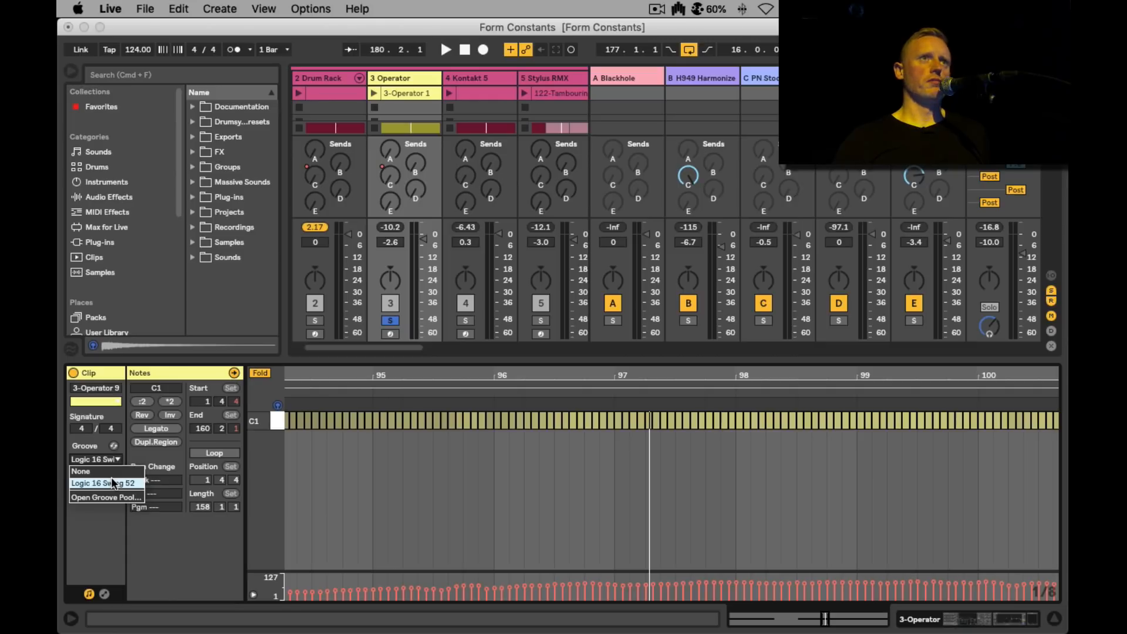
left_click(65, 351)
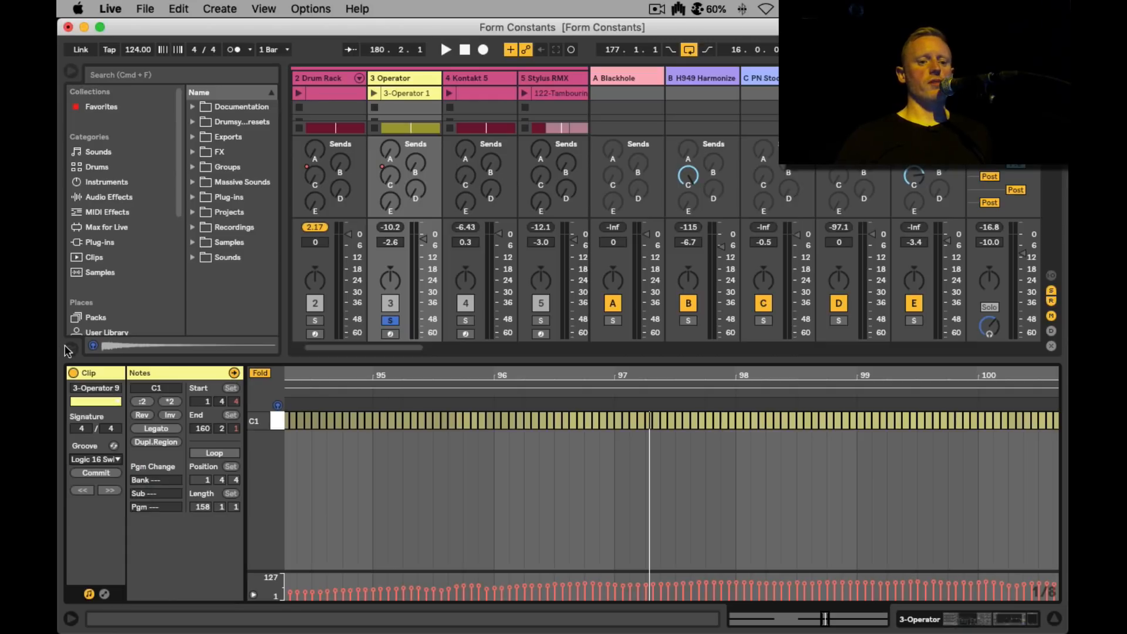
left_click(67, 350)
left_click(70, 351)
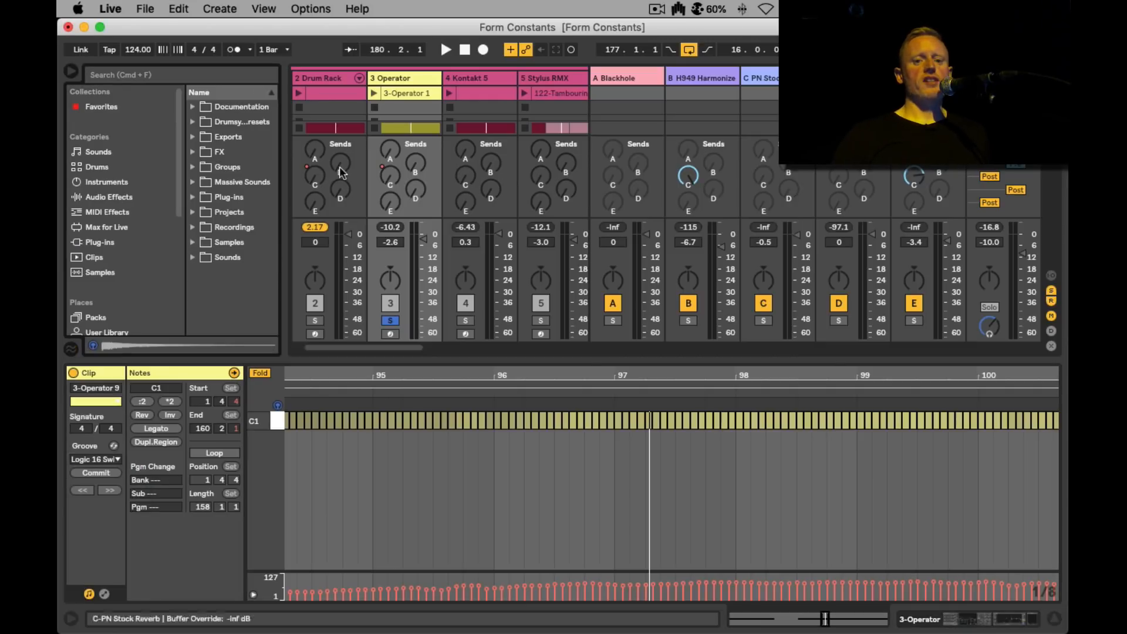
Step: Bring up the Operator track's devices, inspect the Kickstart plugin window, and close it
left_click(422, 78)
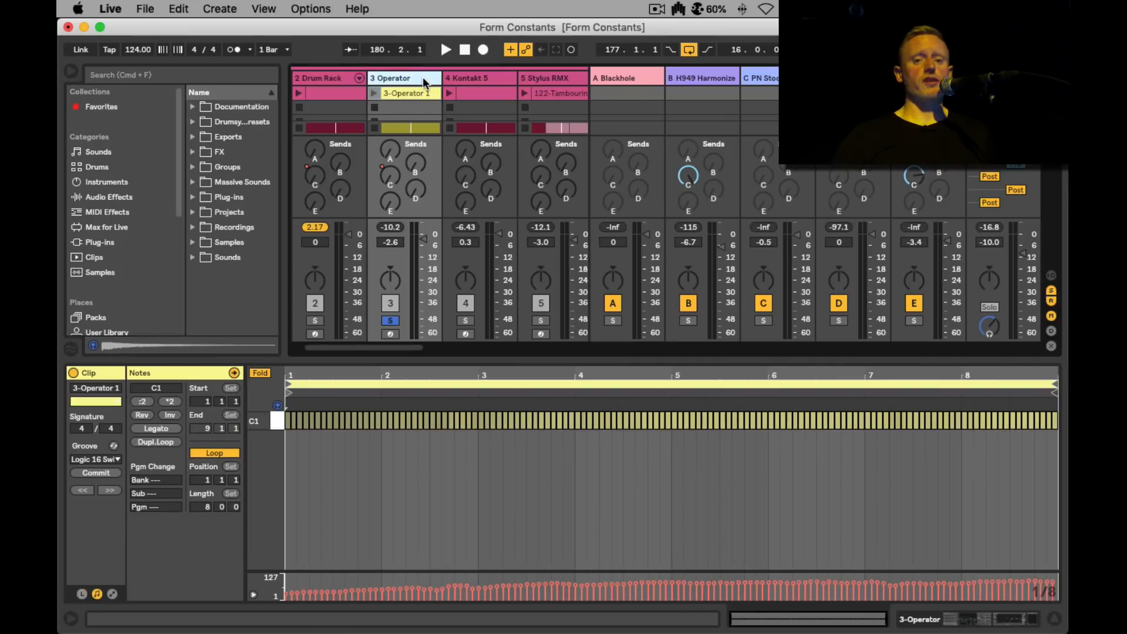
left_click(423, 76)
scroll(904, 573, "right", 5)
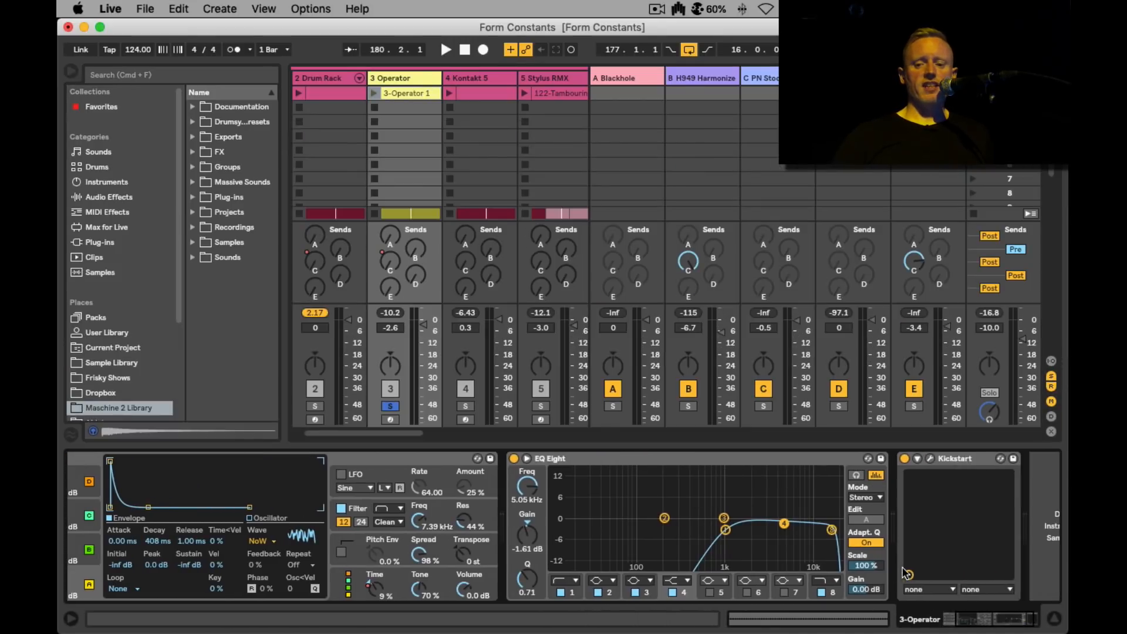
left_click(930, 459)
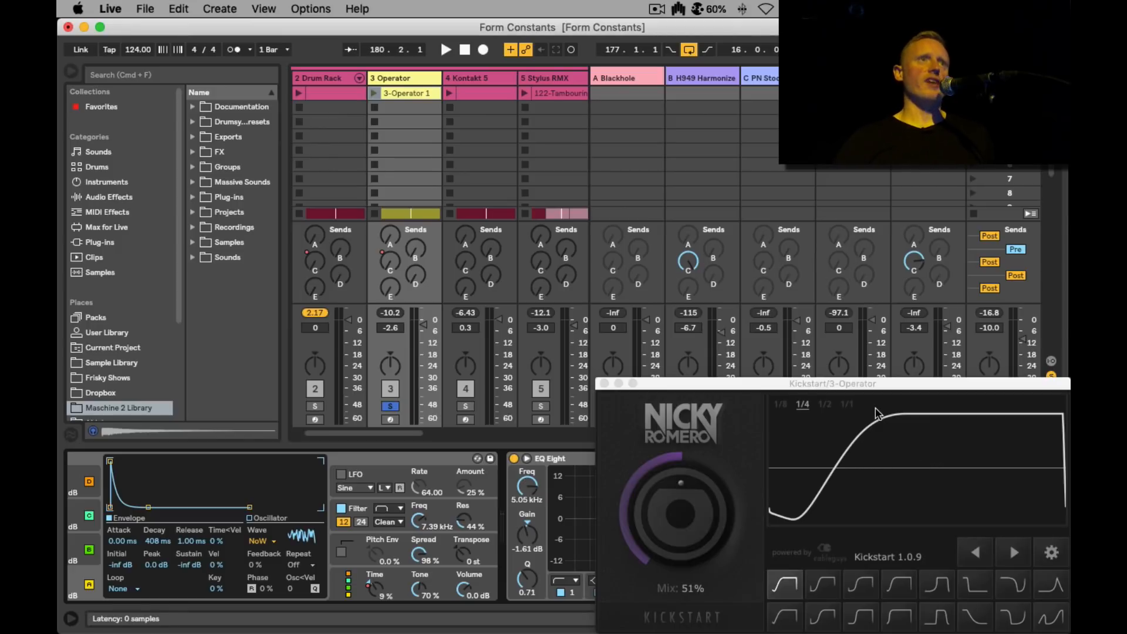
left_click(604, 383)
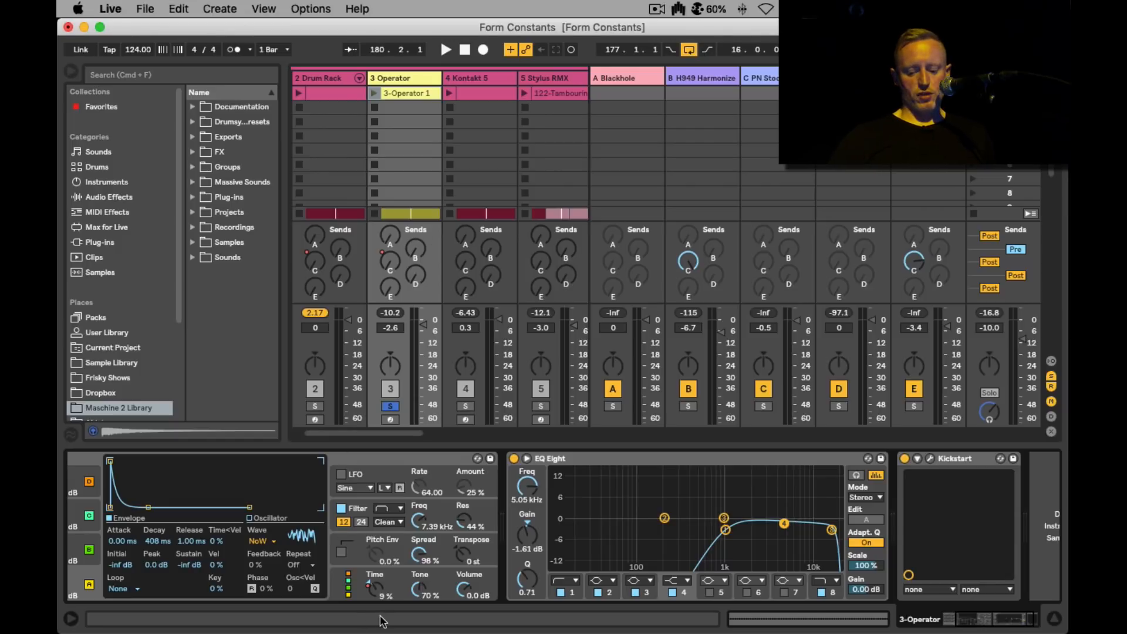
Step: Lower Operator's Time to 4% while the soloed track plays, and stop playback
key("space")
mouse_move(374, 587)
left_mouse_down()
mouse_move(375, 574)
mouse_move(375, 601)
left_mouse_up()
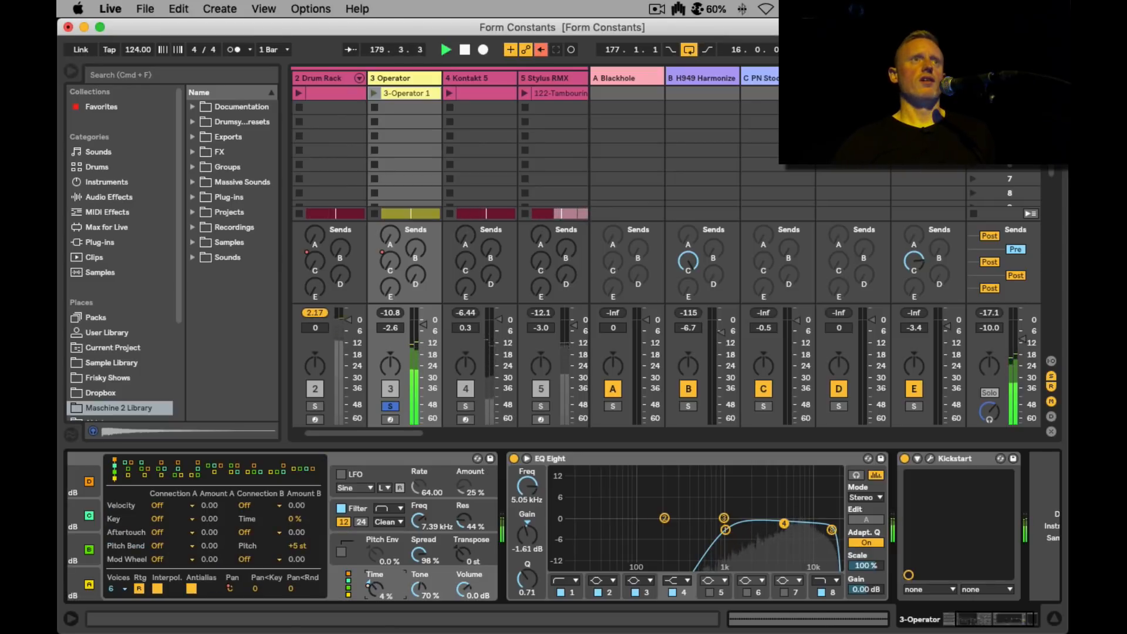
key("space")
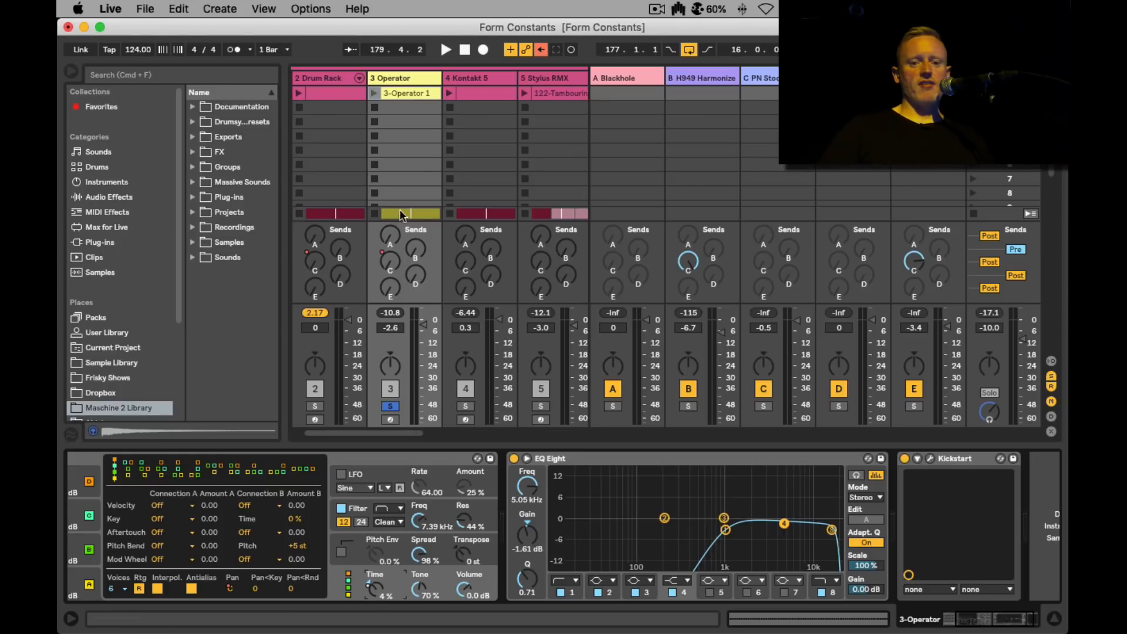
Step: Select the Kontakt 5 track, unsolo the Operator track, and open the Kontakt 5 plugin window
left_click(477, 78)
left_click(390, 406)
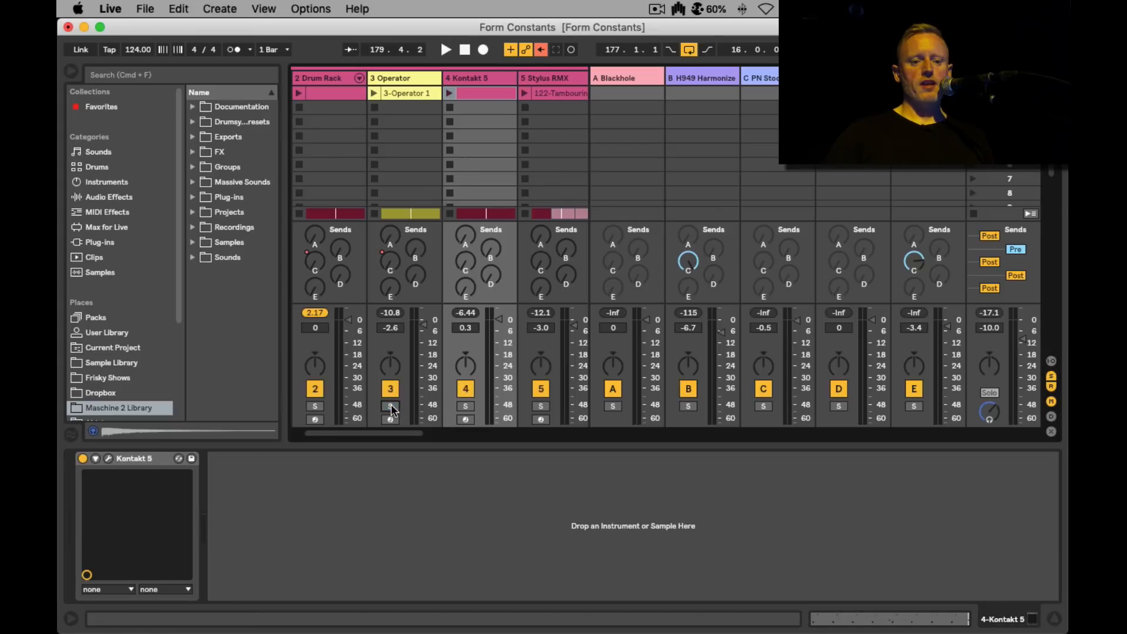
left_click(108, 458)
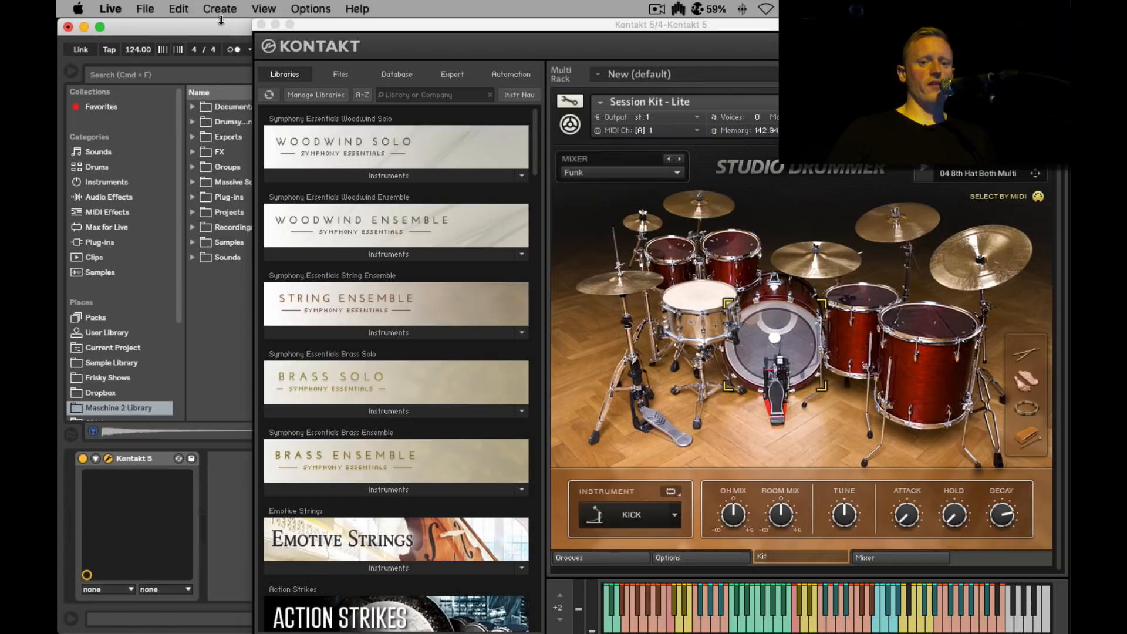
Step: Close the Kontakt 5 window, open the Kontakt 5 clip's notes, and audition the track soloed
left_click(261, 24)
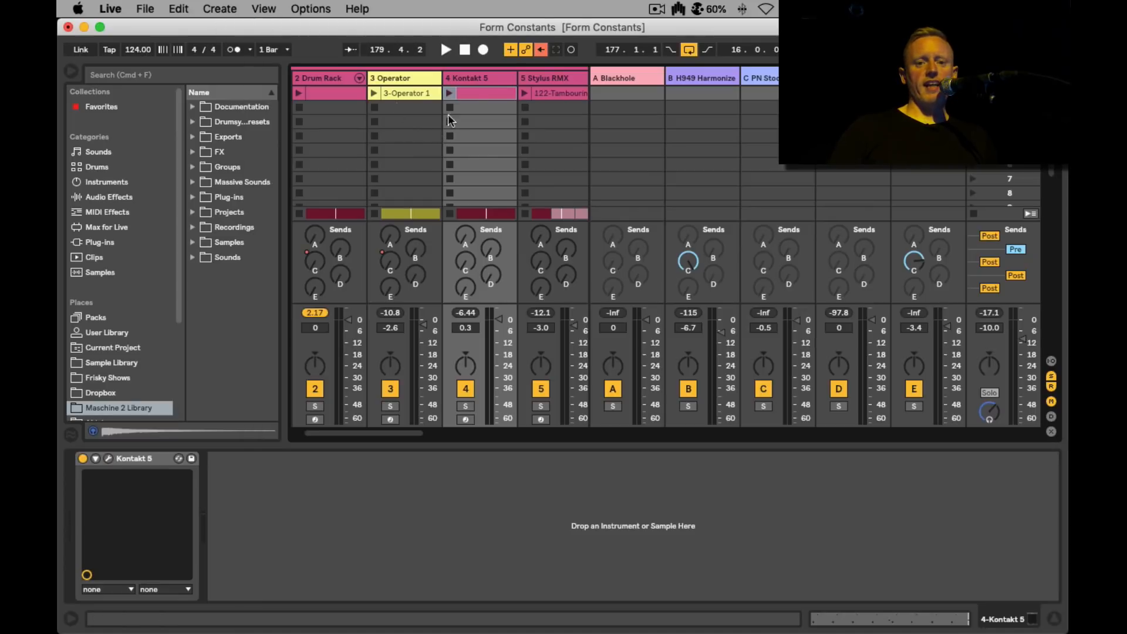
double_click(474, 94)
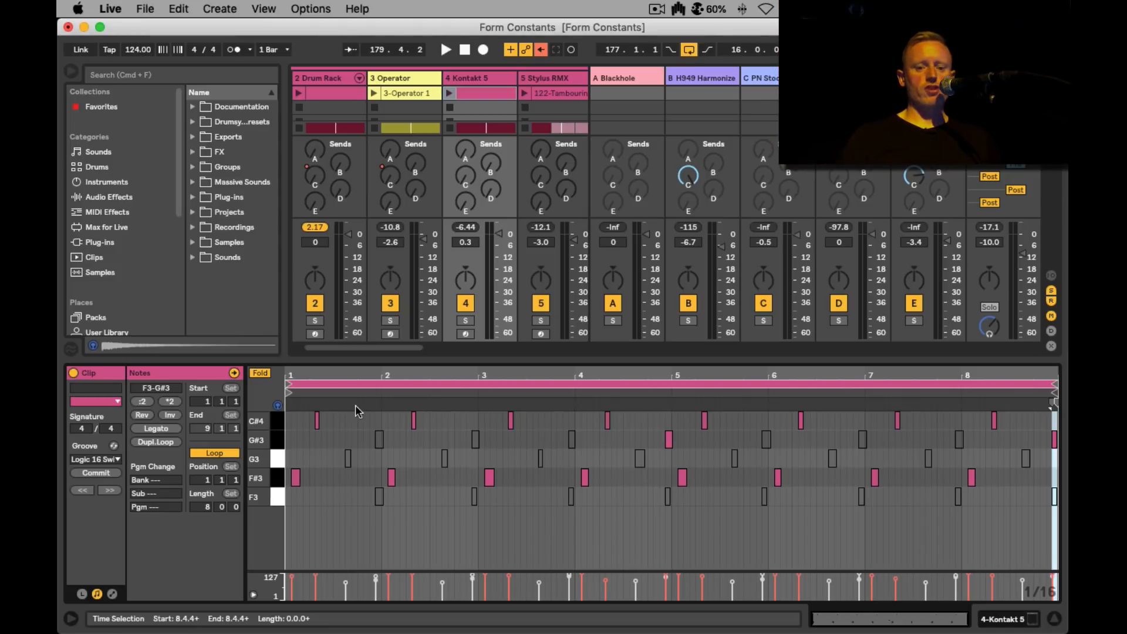
left_click(468, 326, "super")
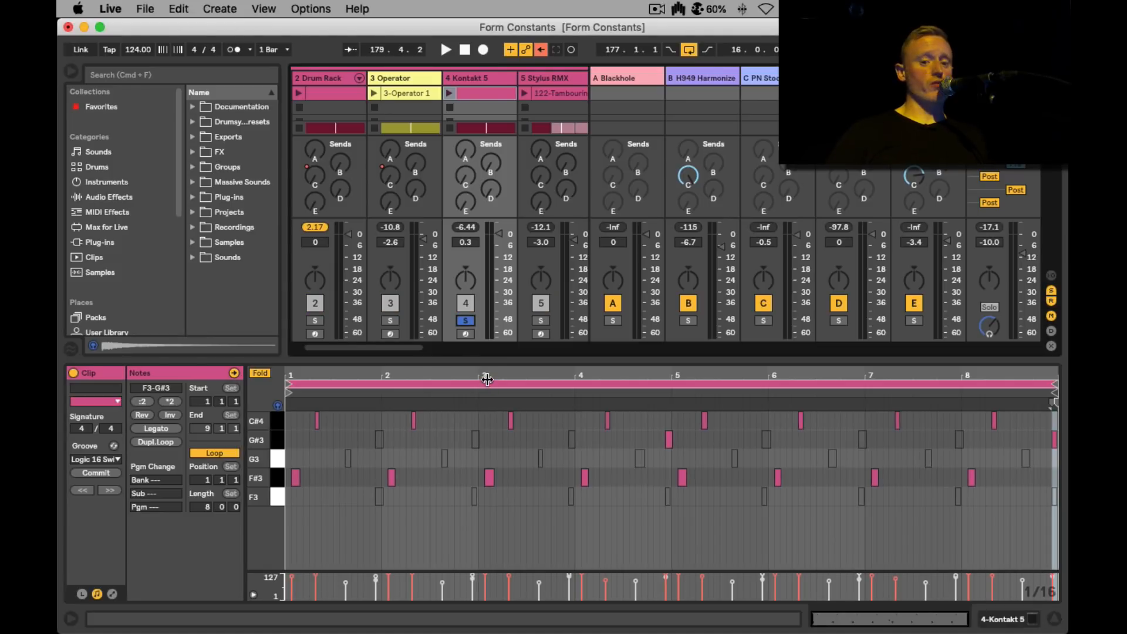
key("space")
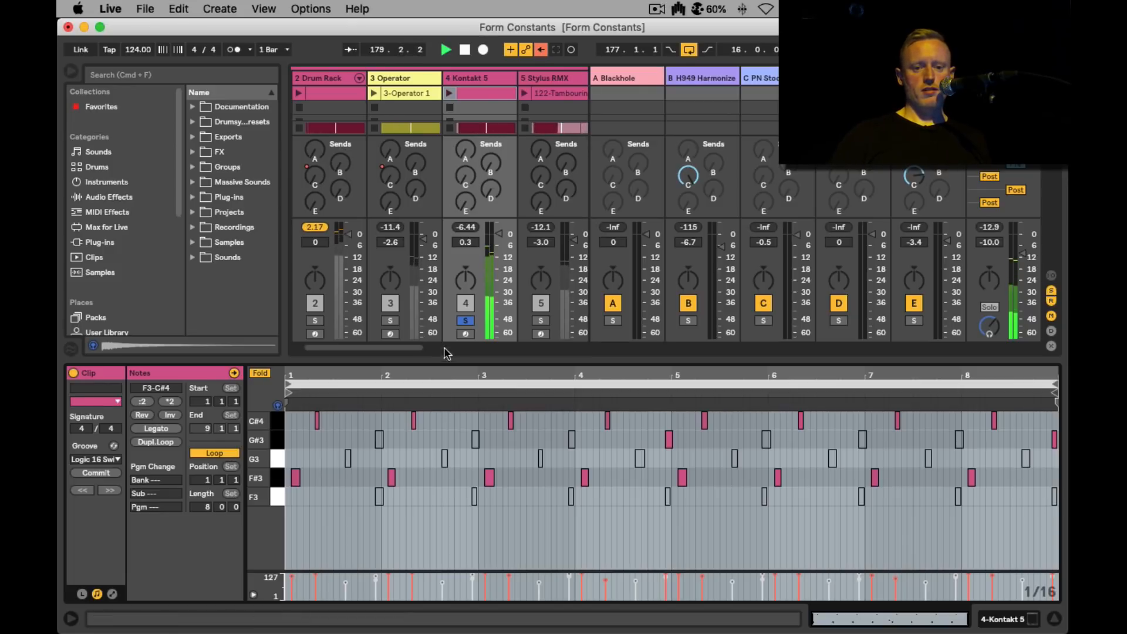
left_click(503, 126)
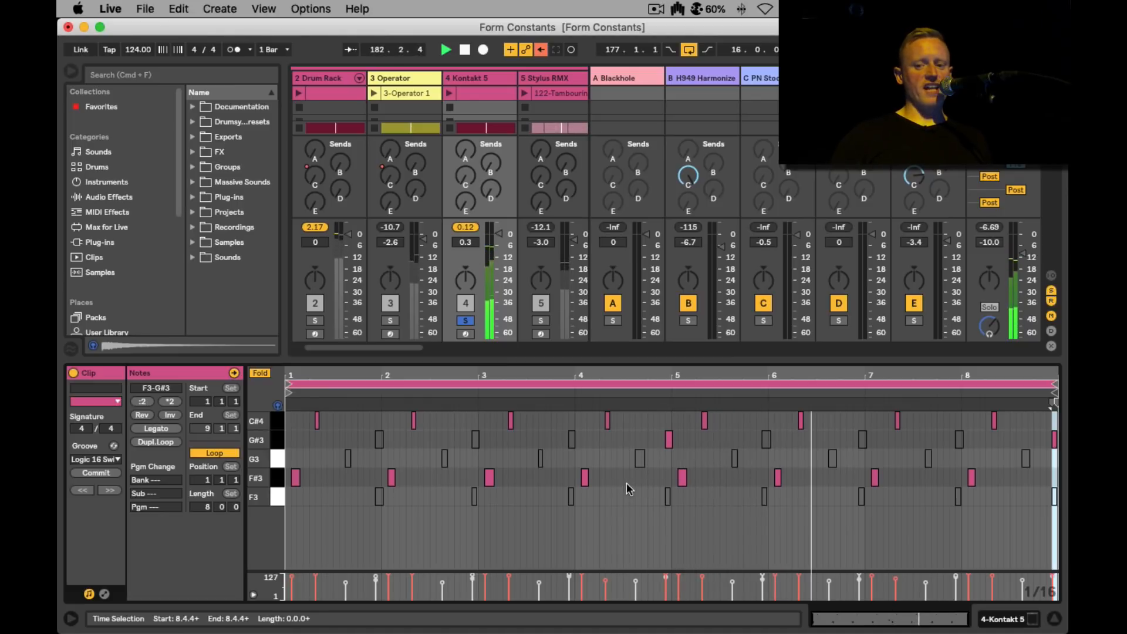
key("space")
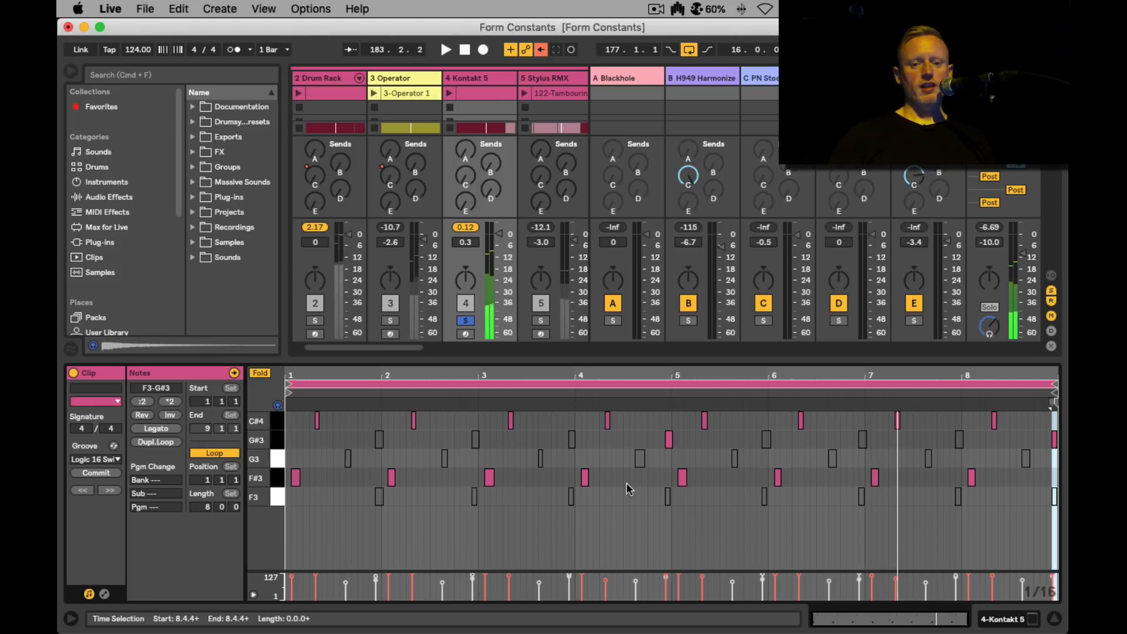
Step: Audition the Drum Rack and Kontakt 5 tracks soloed together, and clear both solos
left_click(316, 321, "super")
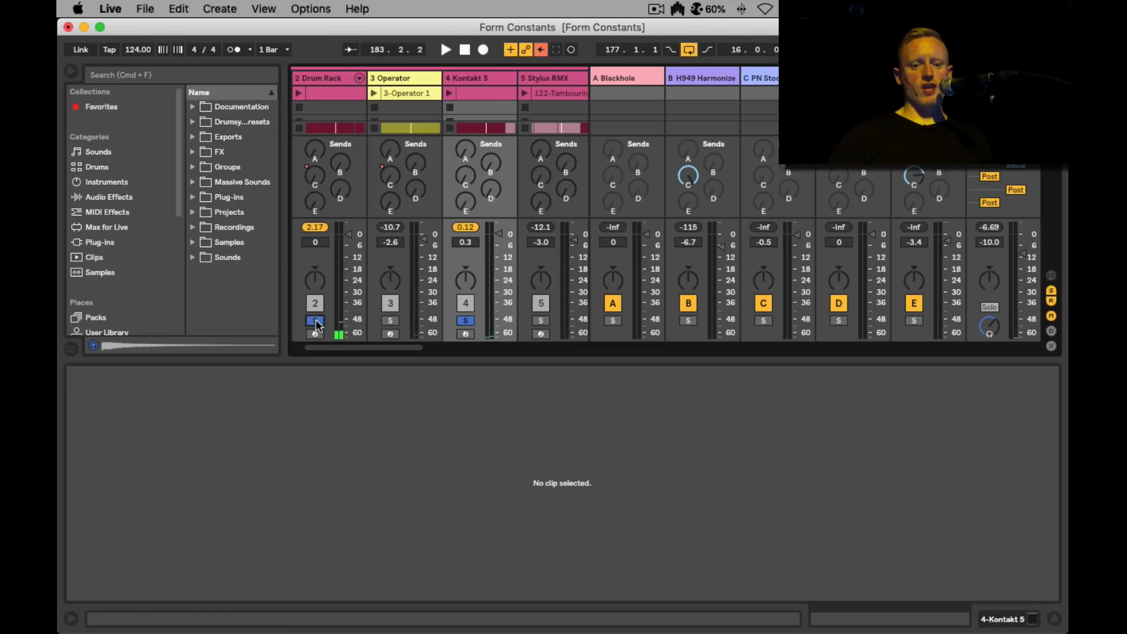
key("space")
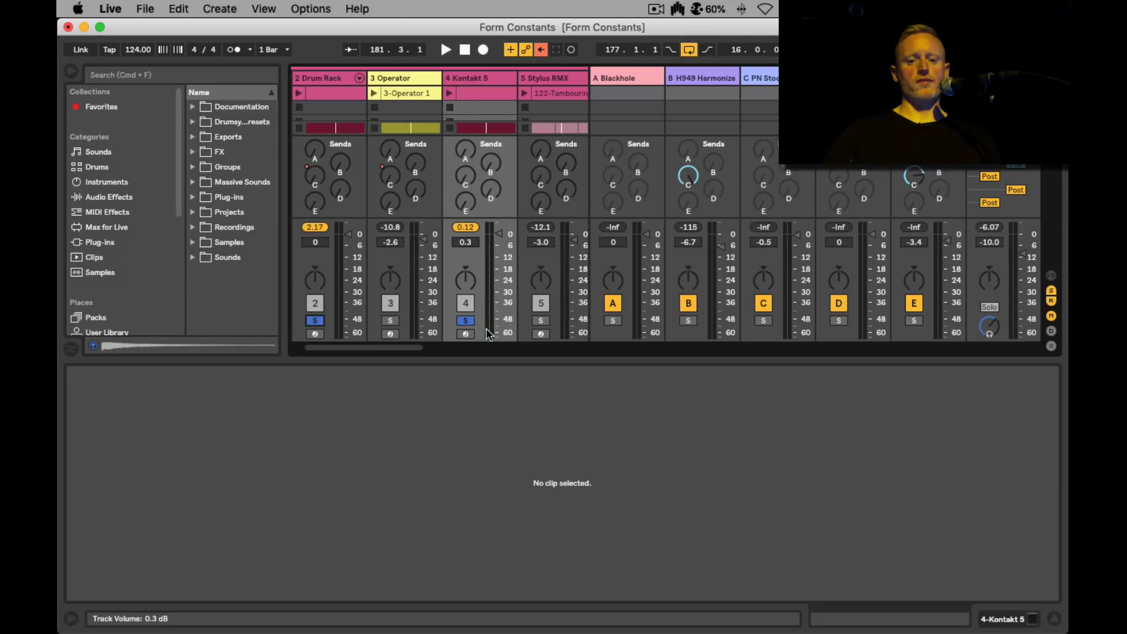
left_click(464, 322, "super")
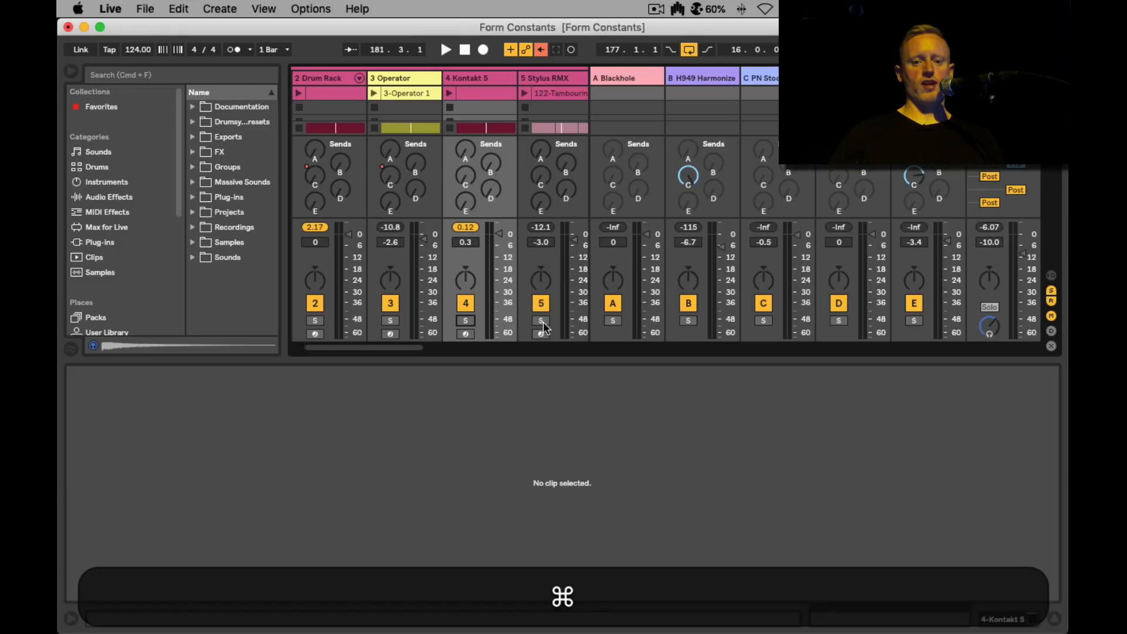
Step: Bring up the Stylus RMX track's devices and open the Stylus RMX plug-in window clear of the track's mixer controls
left_click(552, 78)
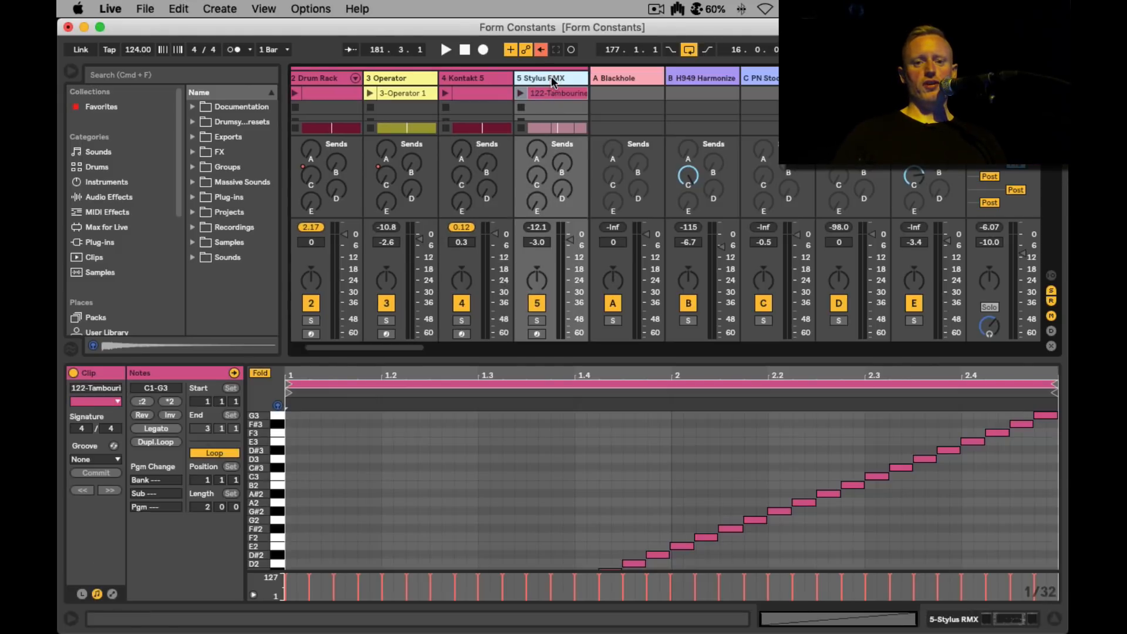
double_click(551, 78)
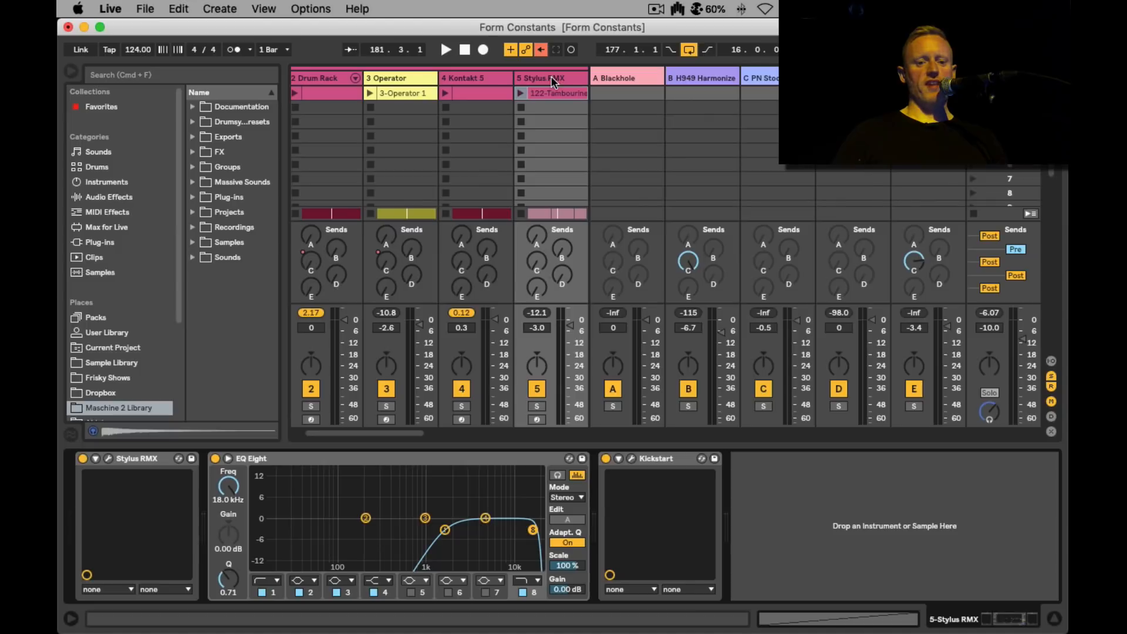
left_click(108, 459)
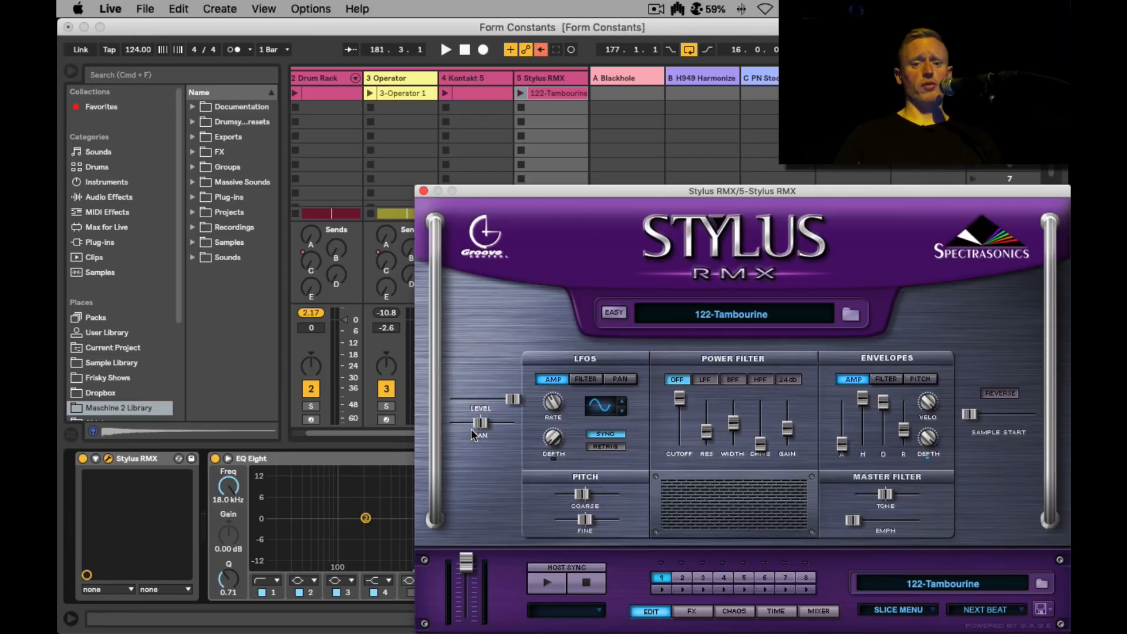
left_click_drag(534, 191, 726, 75)
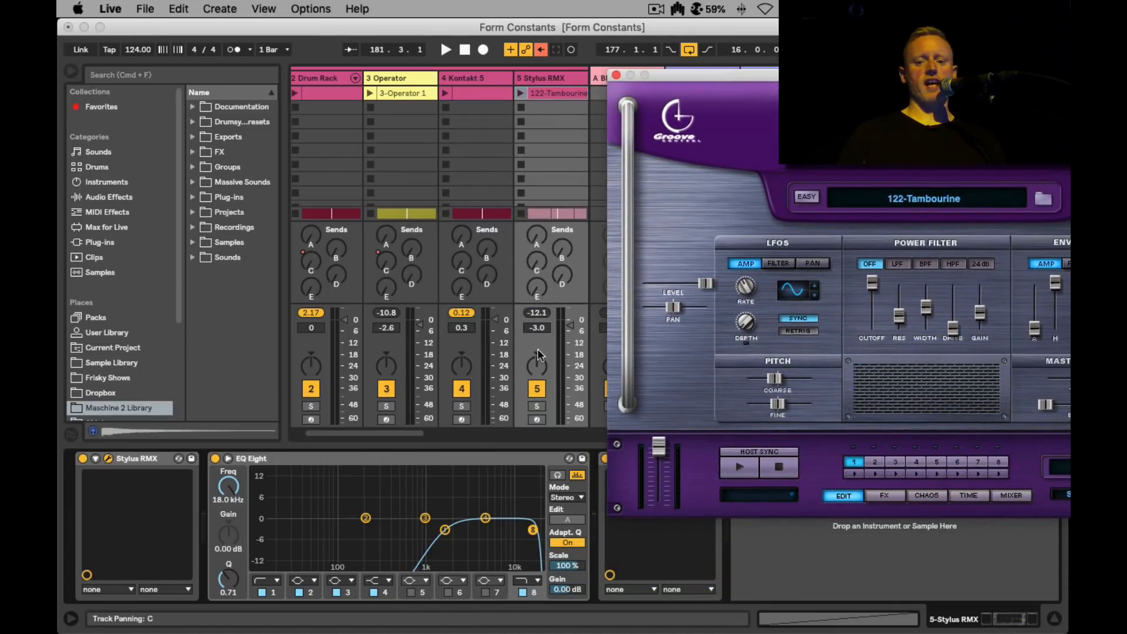
Step: Audition the soloed 122-Tambourine loop while checking its Coarse pitch in Stylus RMX, and close the plug-in window
left_click(536, 407)
key("space")
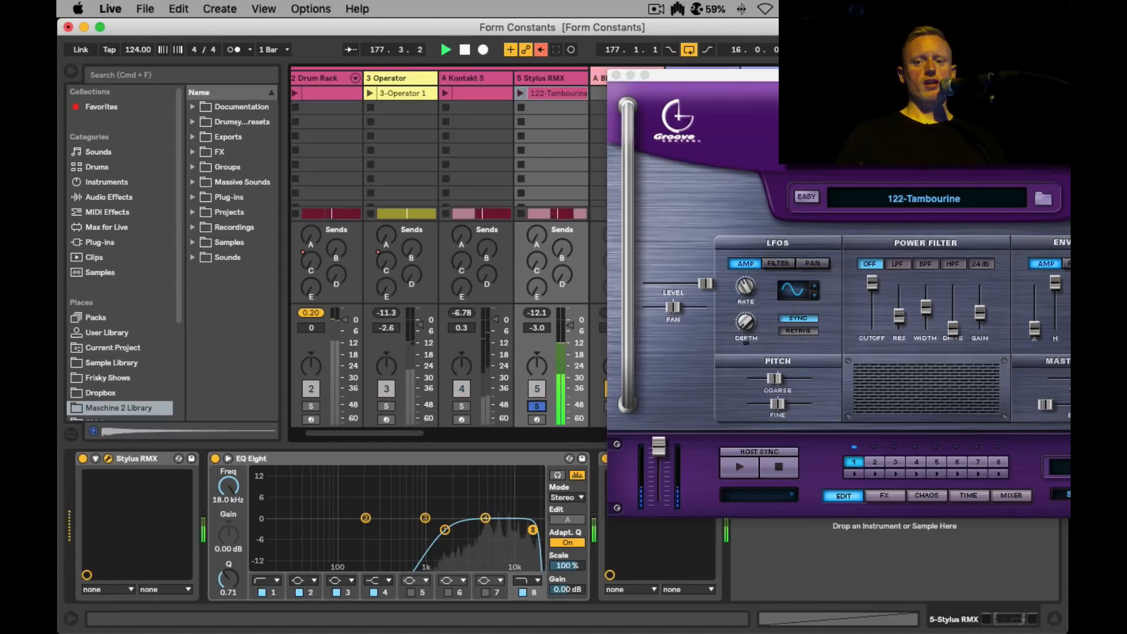
left_click_drag(792, 72, 534, 96)
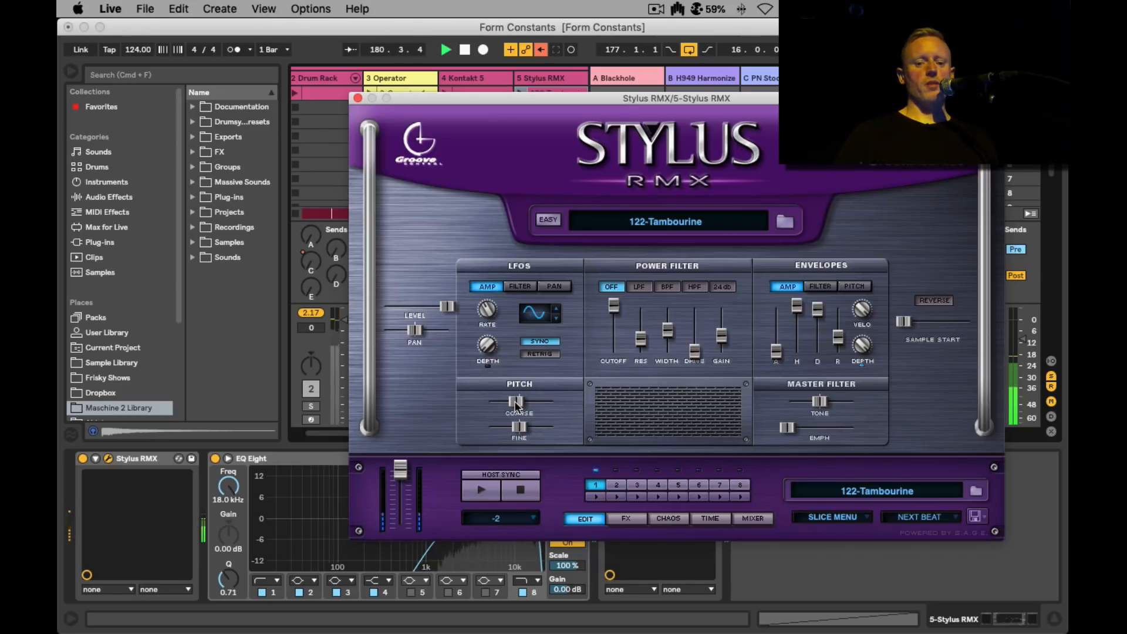
left_click_drag(514, 403, 516, 408)
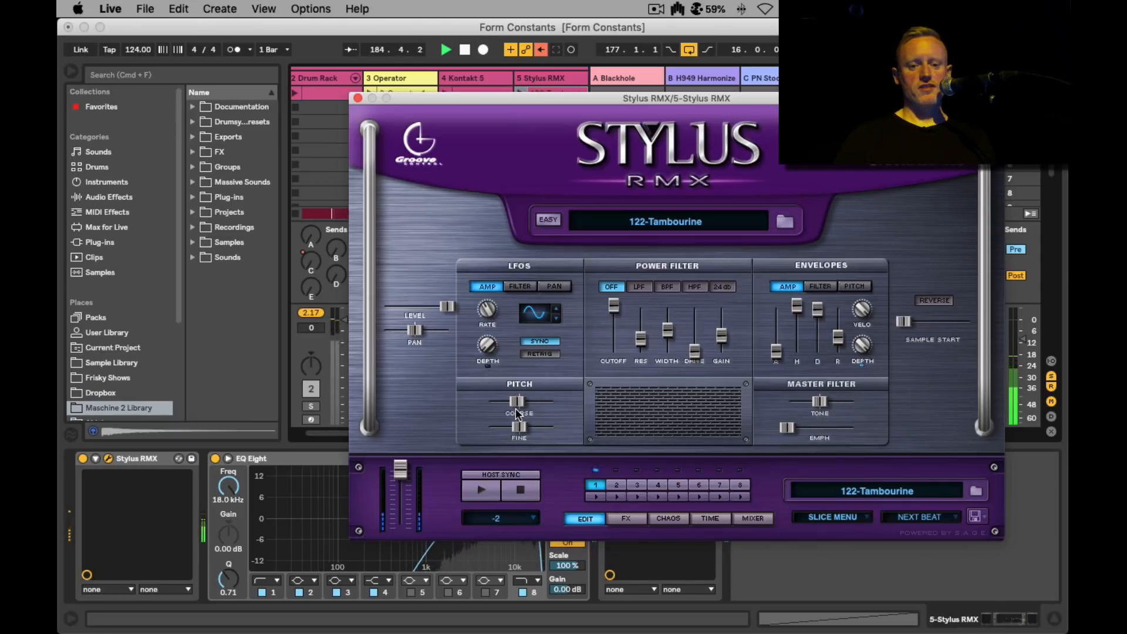
key("space")
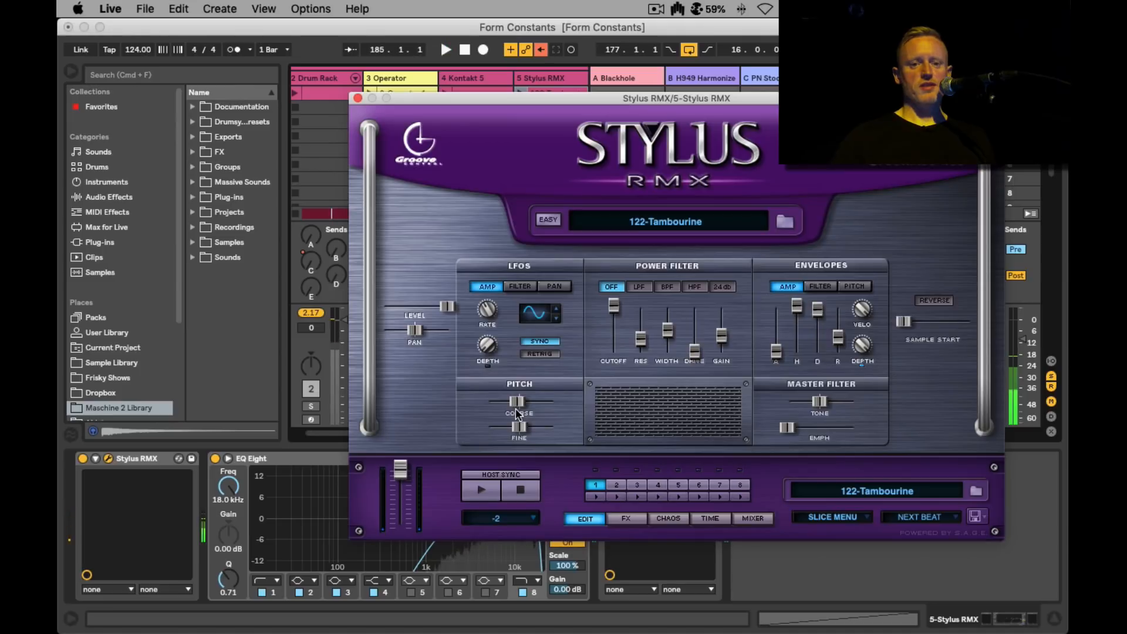
left_click(358, 98)
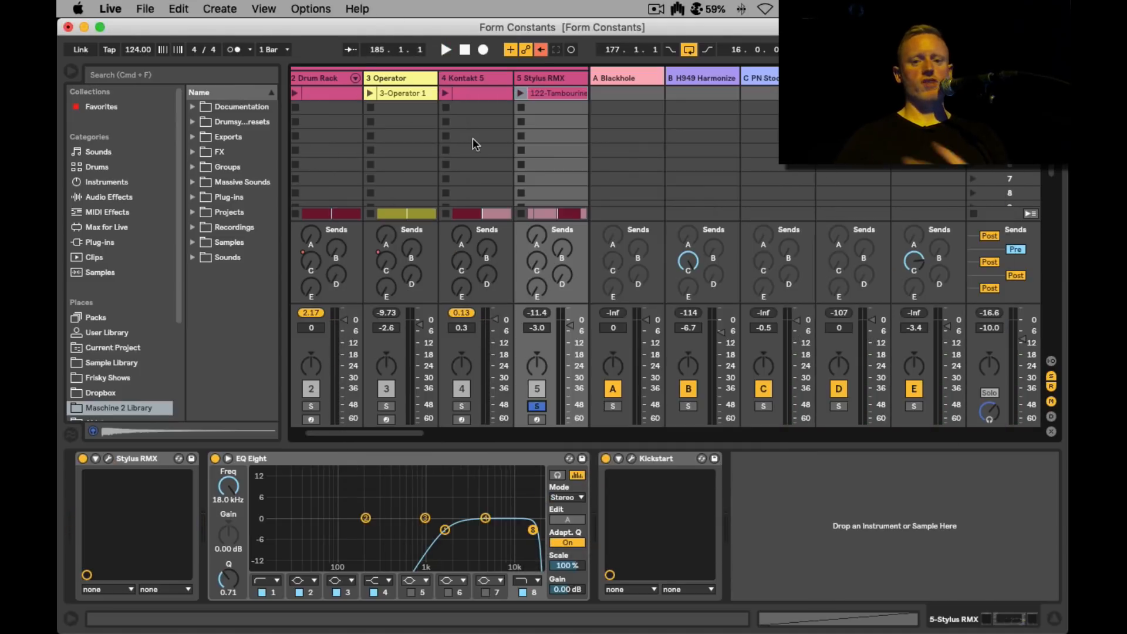
Step: Audition the Sakamoto Shaker clip with its track soloed, and clear the solo
scroll(473, 138, "right", 3)
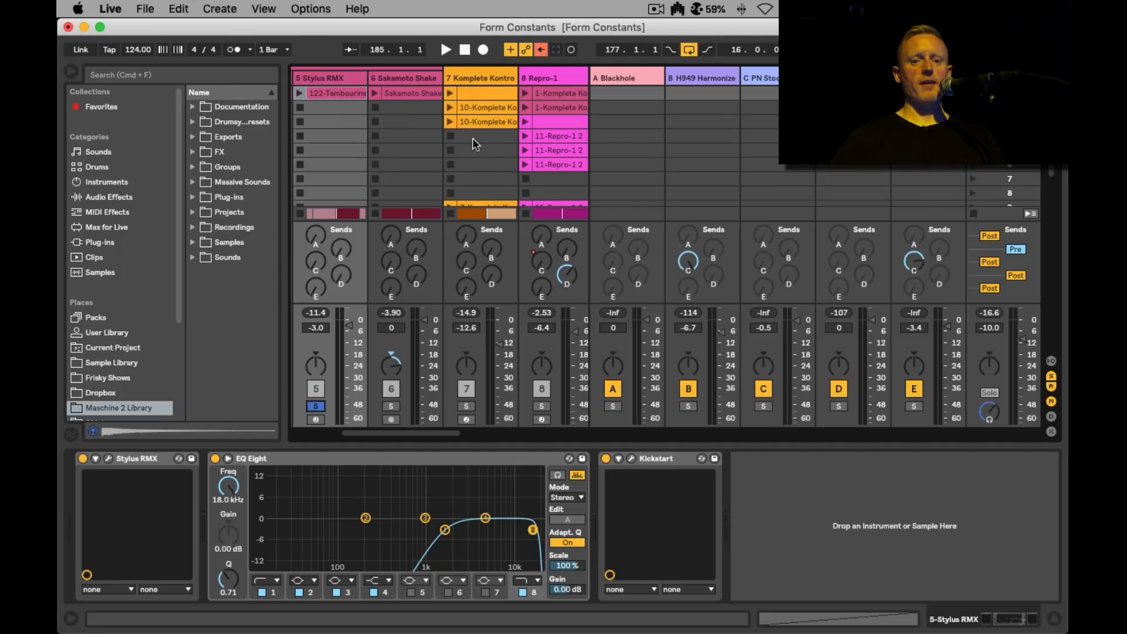
left_click(392, 406)
left_click(392, 405, "super")
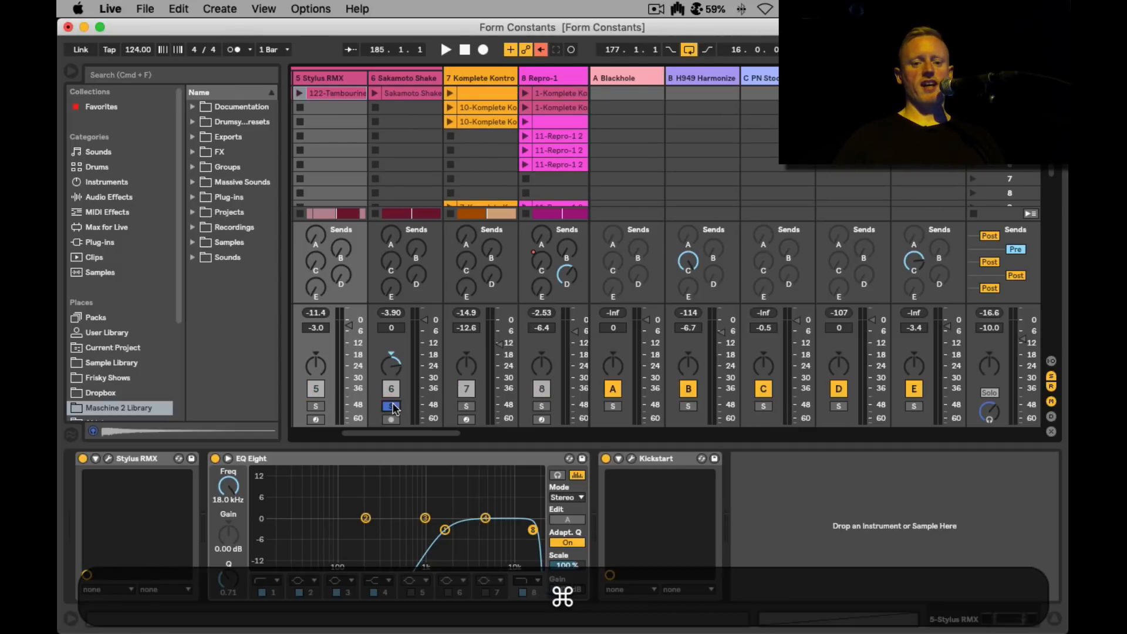
left_click(374, 92)
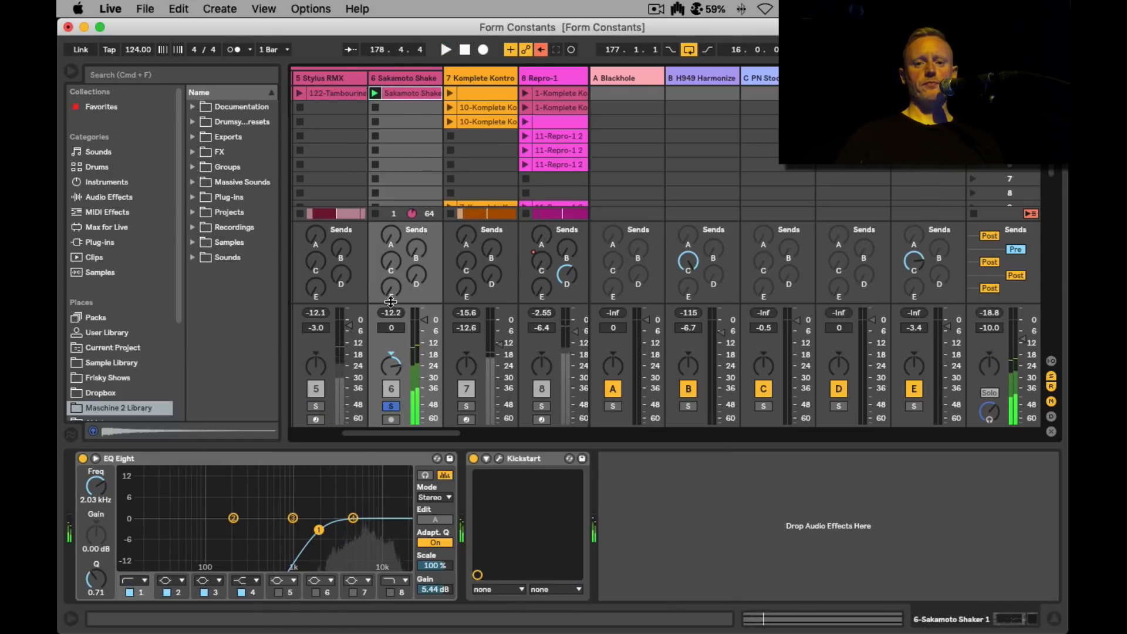
left_click(391, 406)
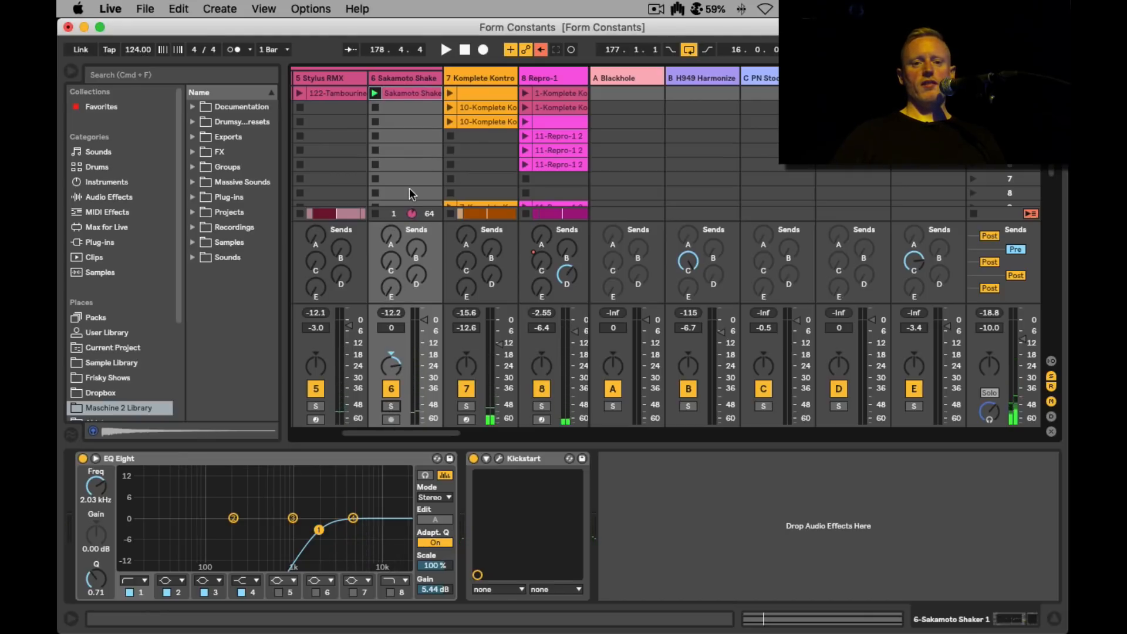
Step: Select return track A Blackhole, inspect its Blackhole reverb plug-in settings, and close the window
scroll(409, 188, "right", 8)
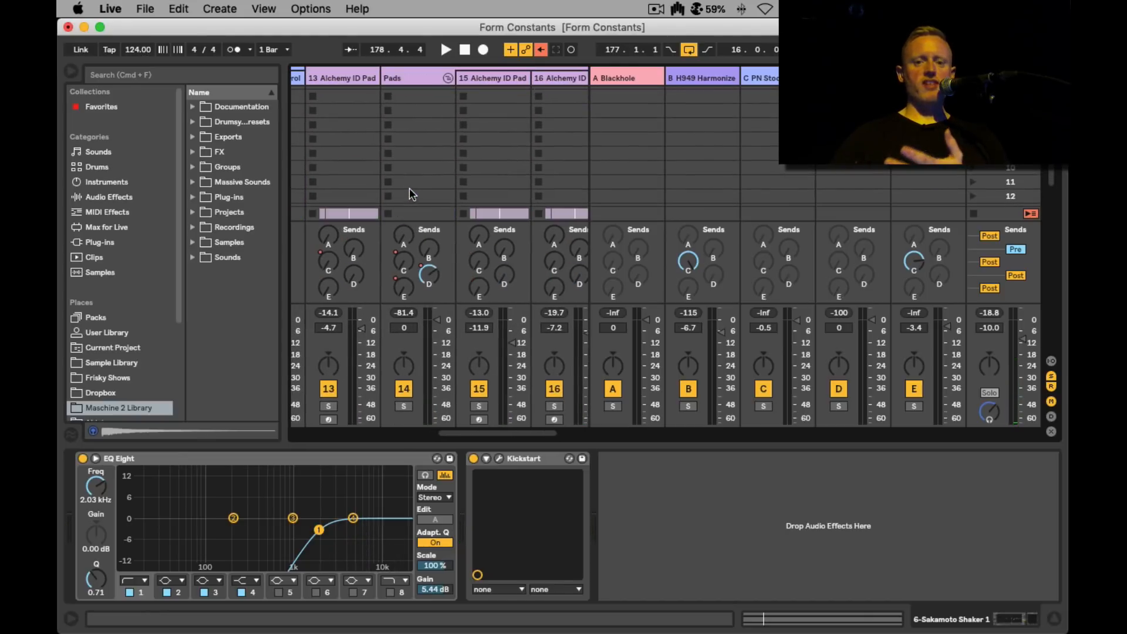
scroll(410, 187, "up", 4)
scroll(410, 188, "right", 3)
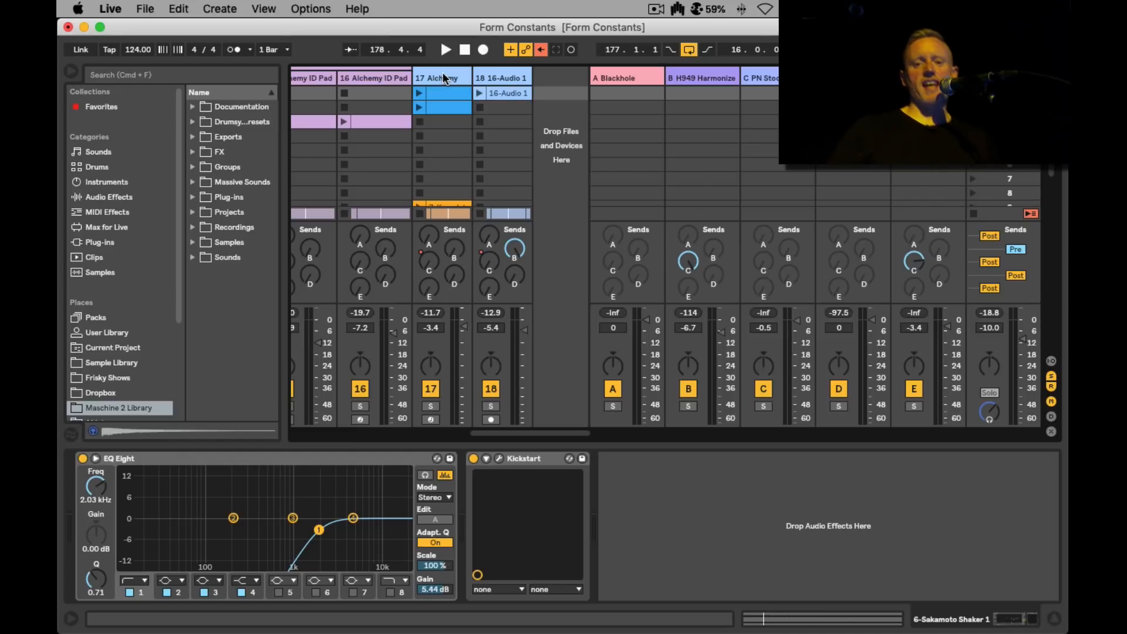
left_click(627, 78)
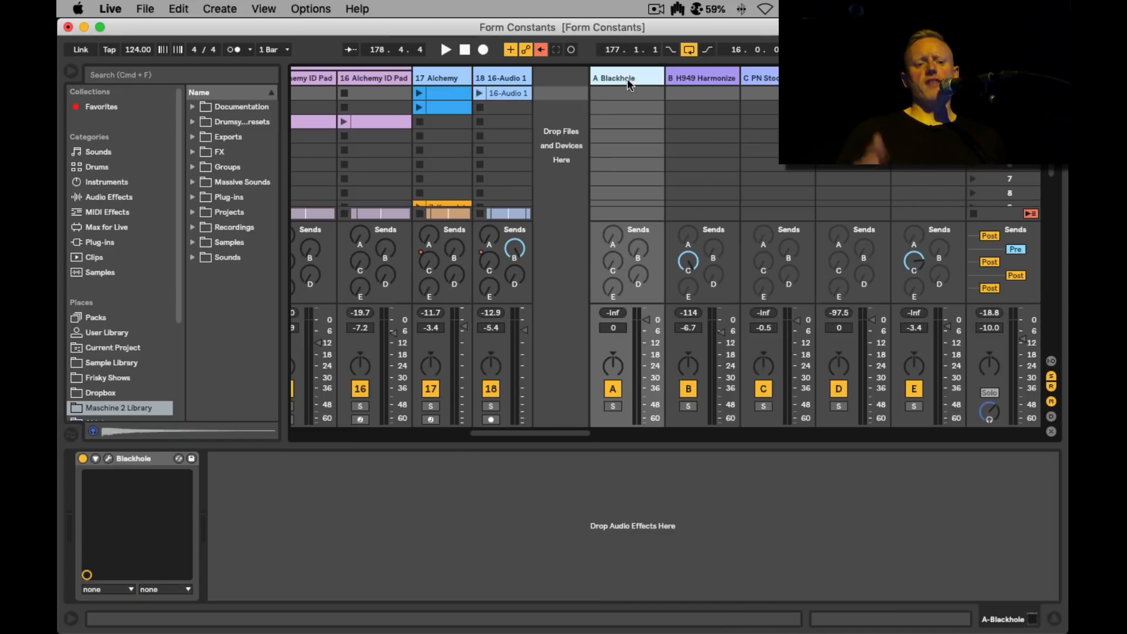
left_click(109, 458)
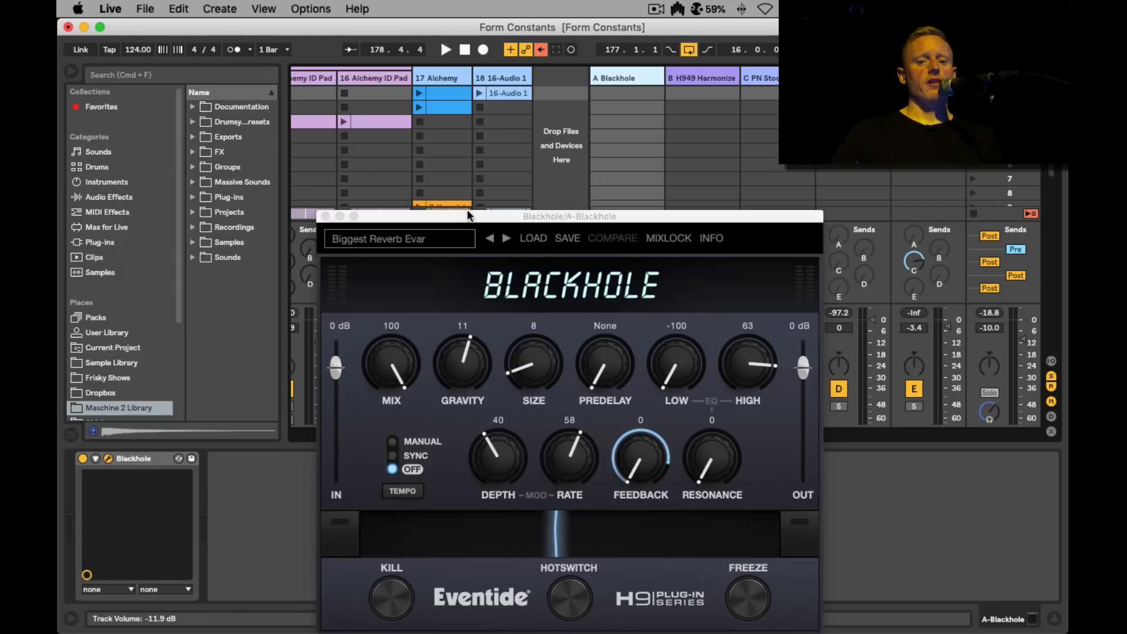
left_click_drag(468, 214, 395, 92)
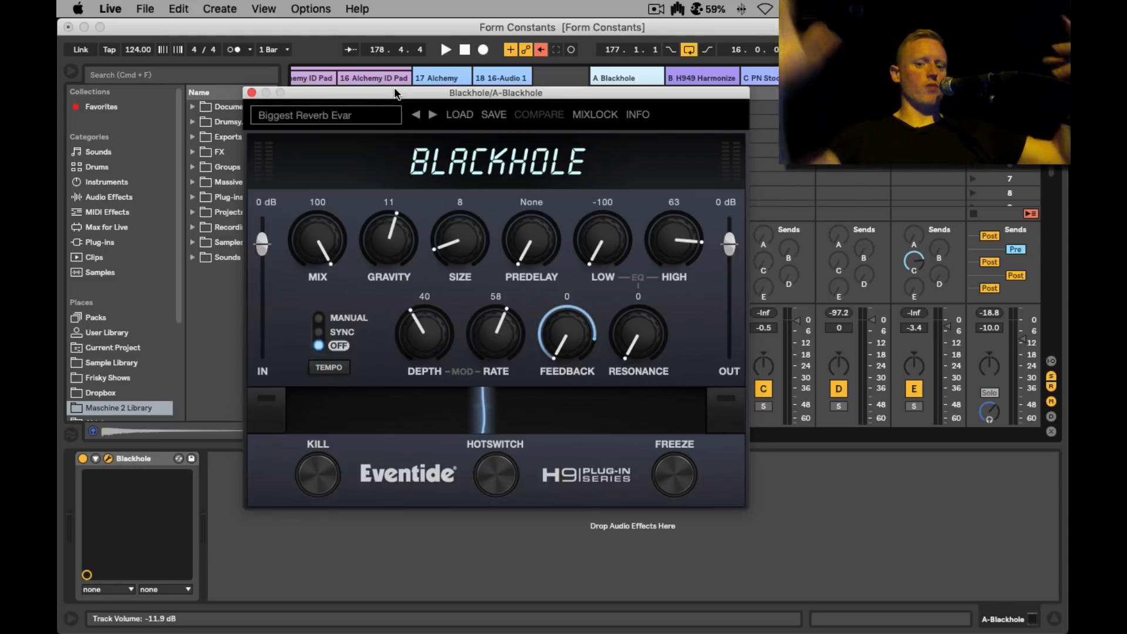
left_click(252, 93)
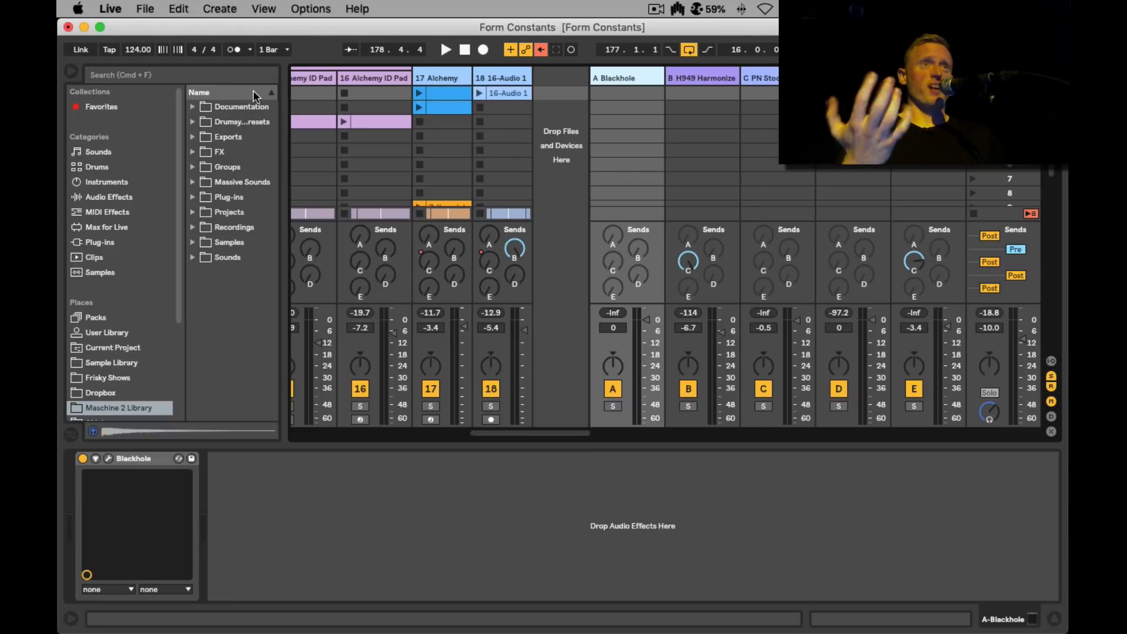
Step: Select return track B H949 Harmonizer and open its harmonizer plug-in window clear of the device chain
left_click(720, 78)
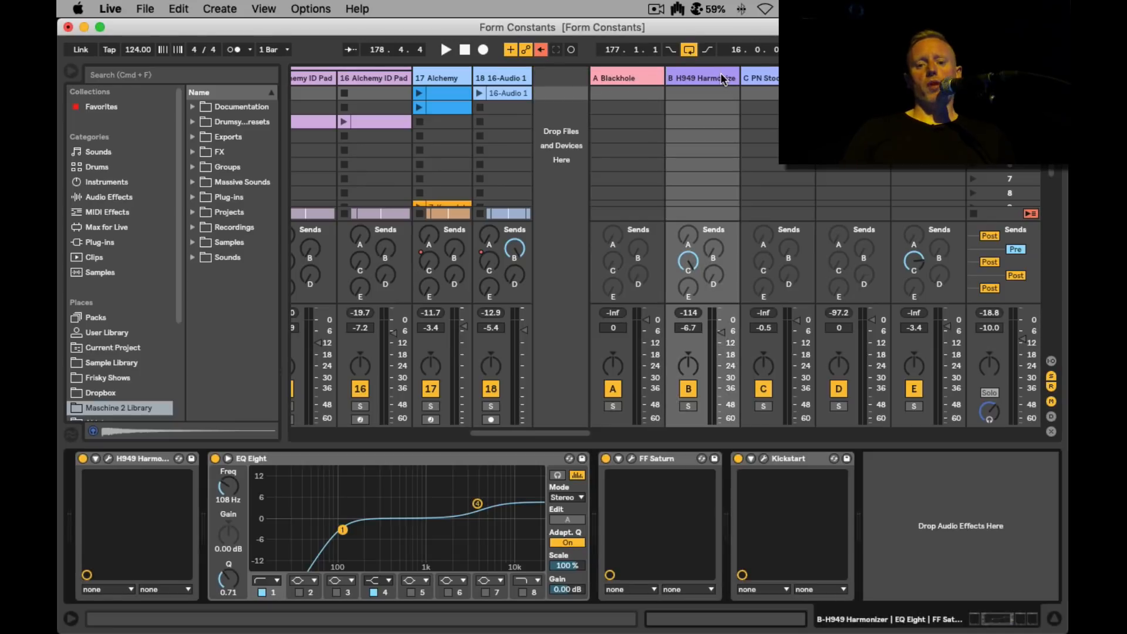
left_click(108, 458)
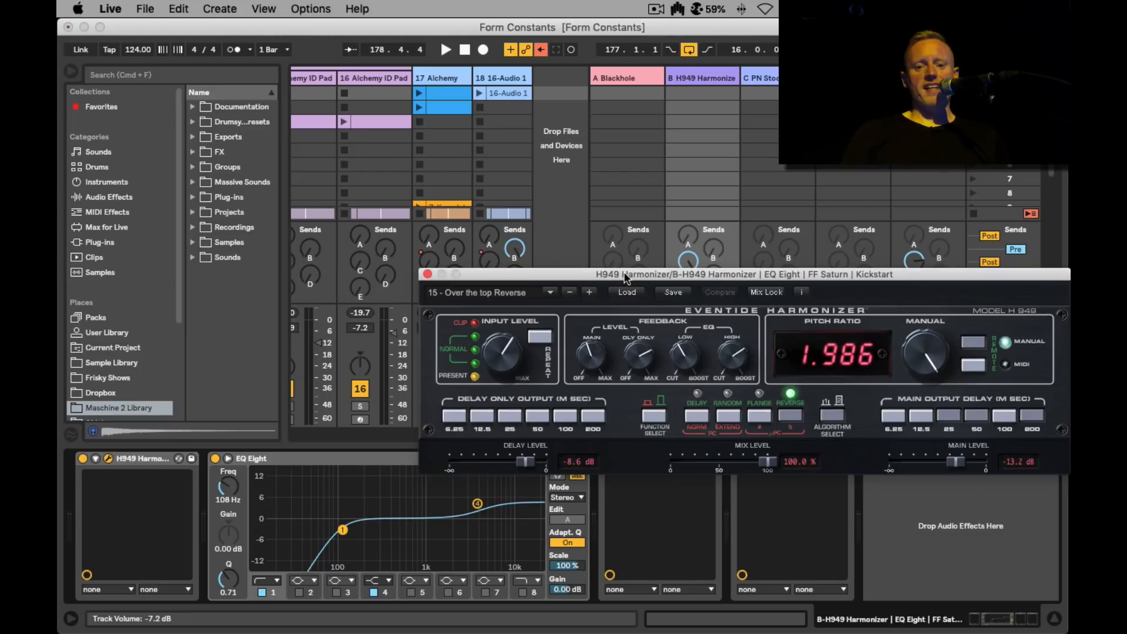
left_click_drag(625, 278, 448, 126)
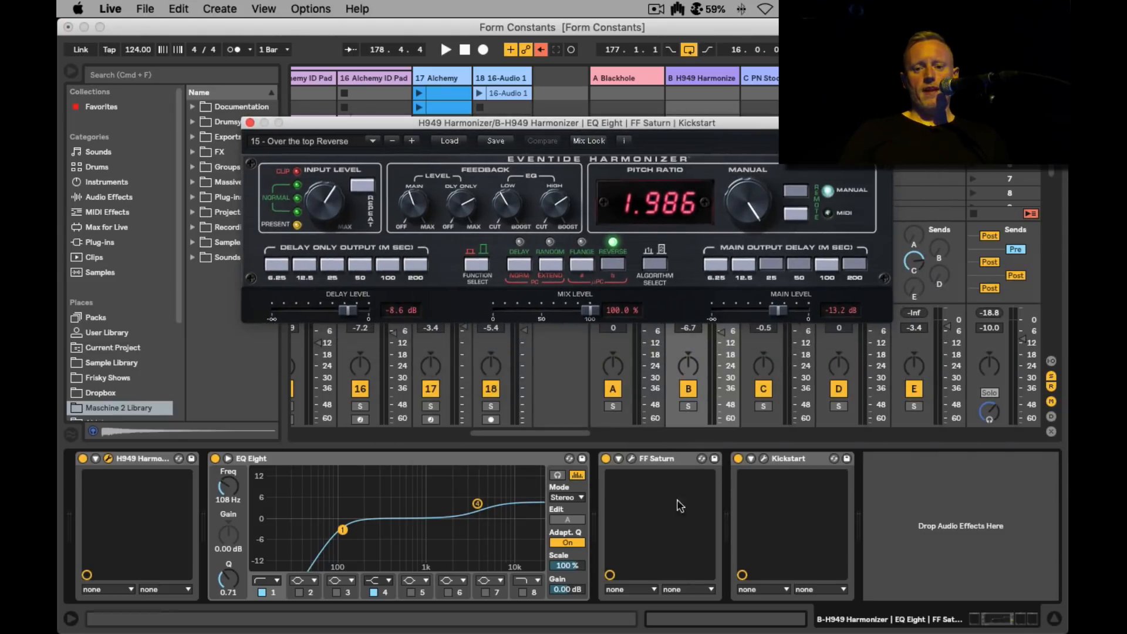
Step: Switch to the Arrangement and show the Psilocybin track's automation for its send to B-H949 Harmonizer
left_click(688, 406)
key("Tab")
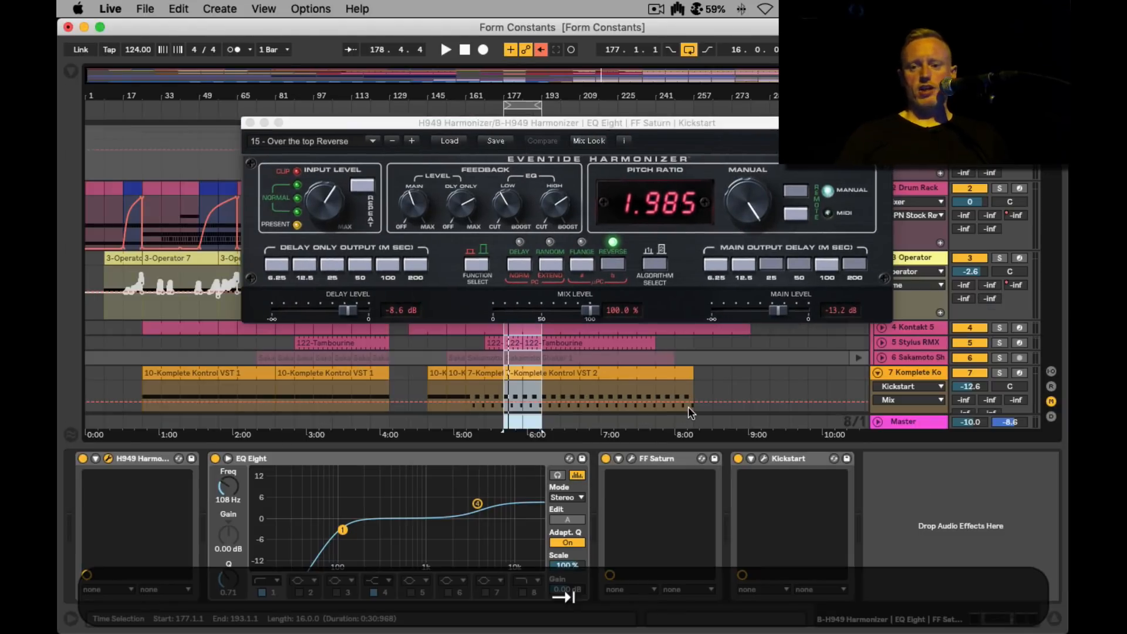
left_click_drag(524, 122, 547, 470)
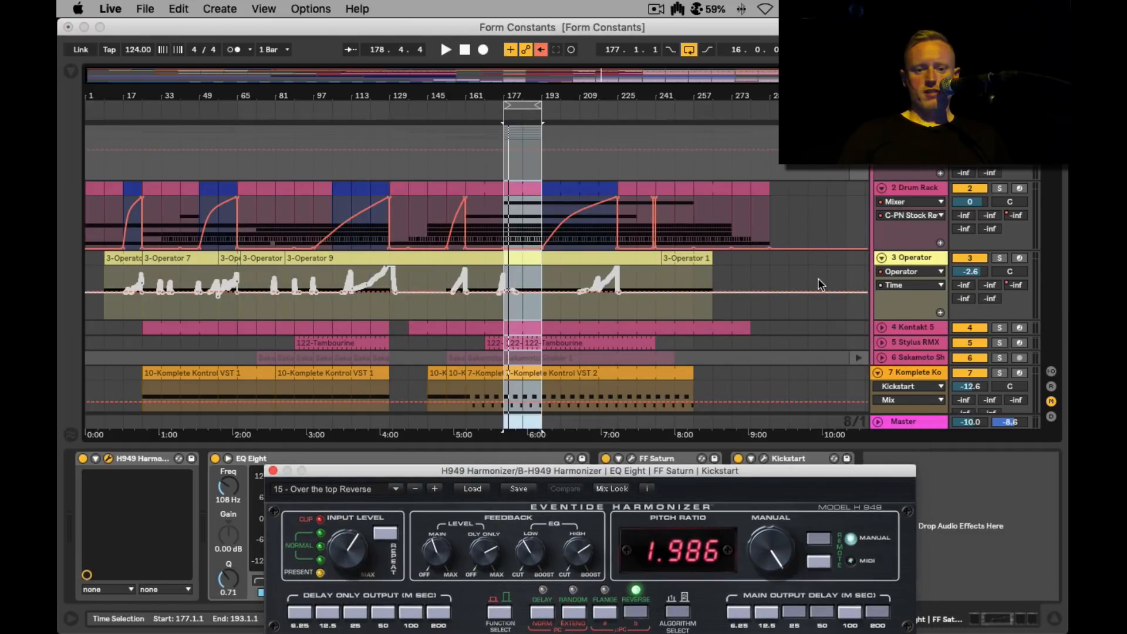
scroll(819, 284, "down", 6)
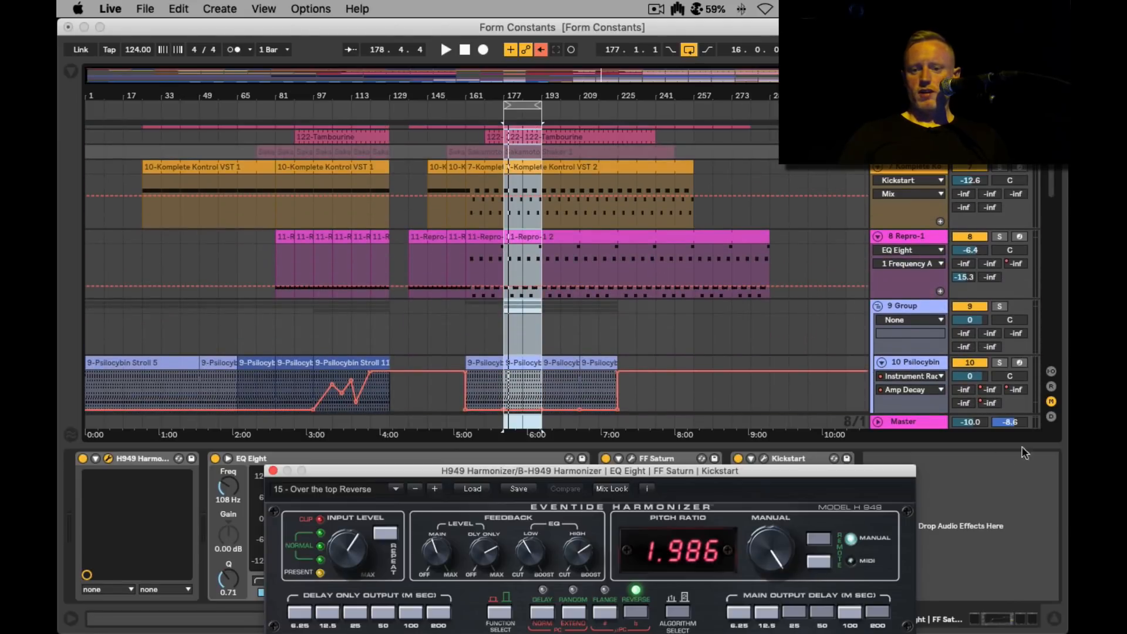
left_click(991, 391)
scroll(611, 343, "down", 2)
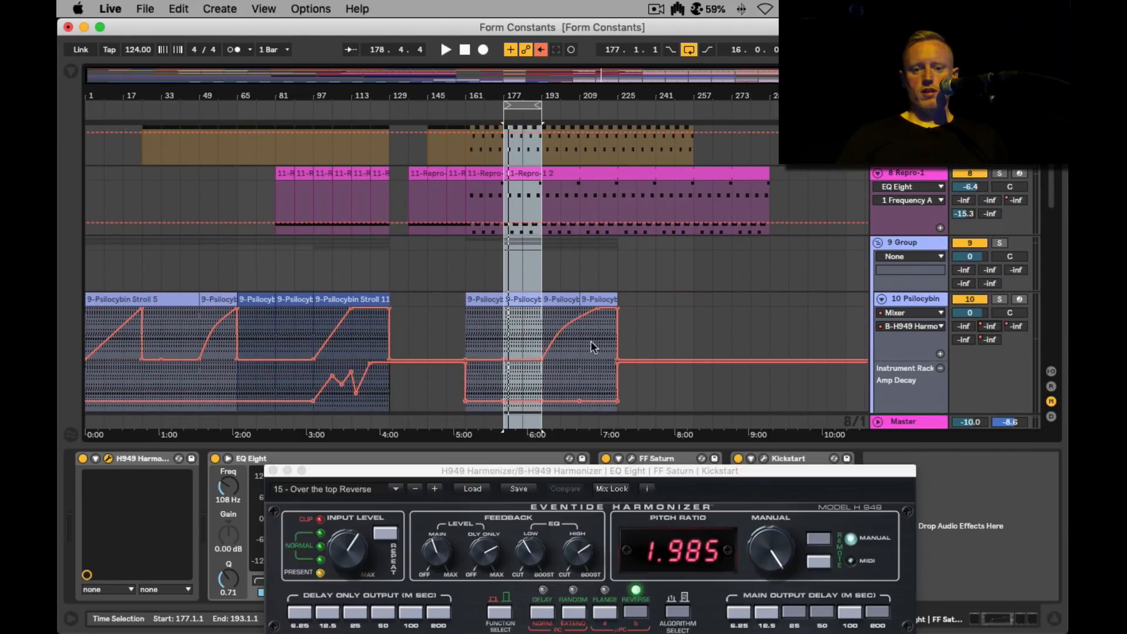
Step: Play the arrangement from bar 217 and look through the Psilocybin track's automation lanes down to the C-PN Stock Reverb send
left_click(591, 341)
key("space")
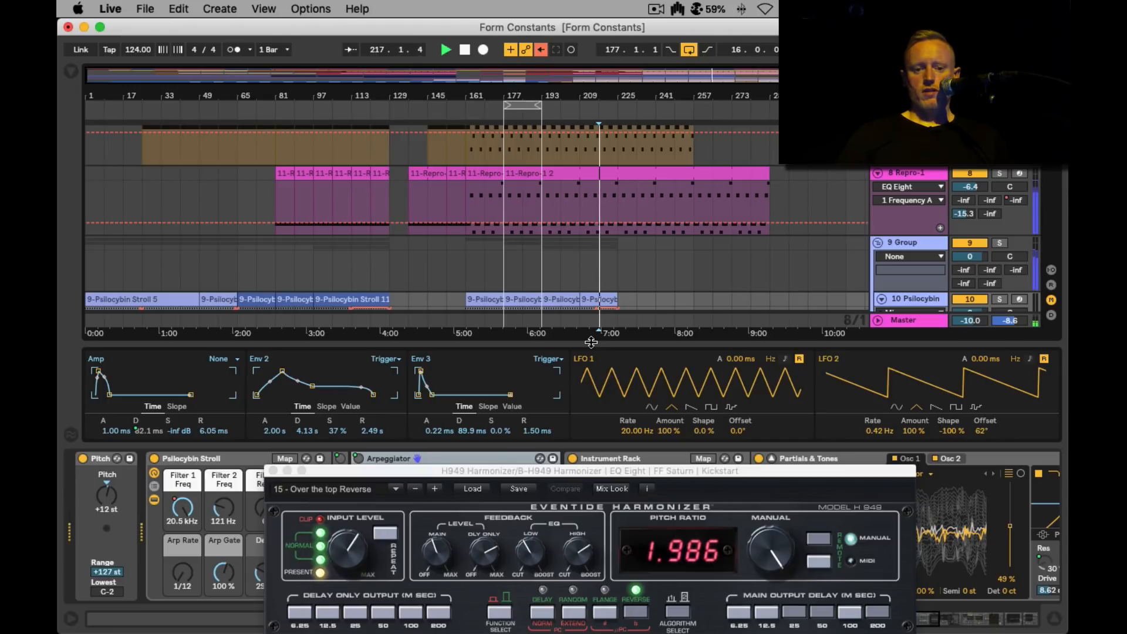
scroll(859, 212, "down", 8)
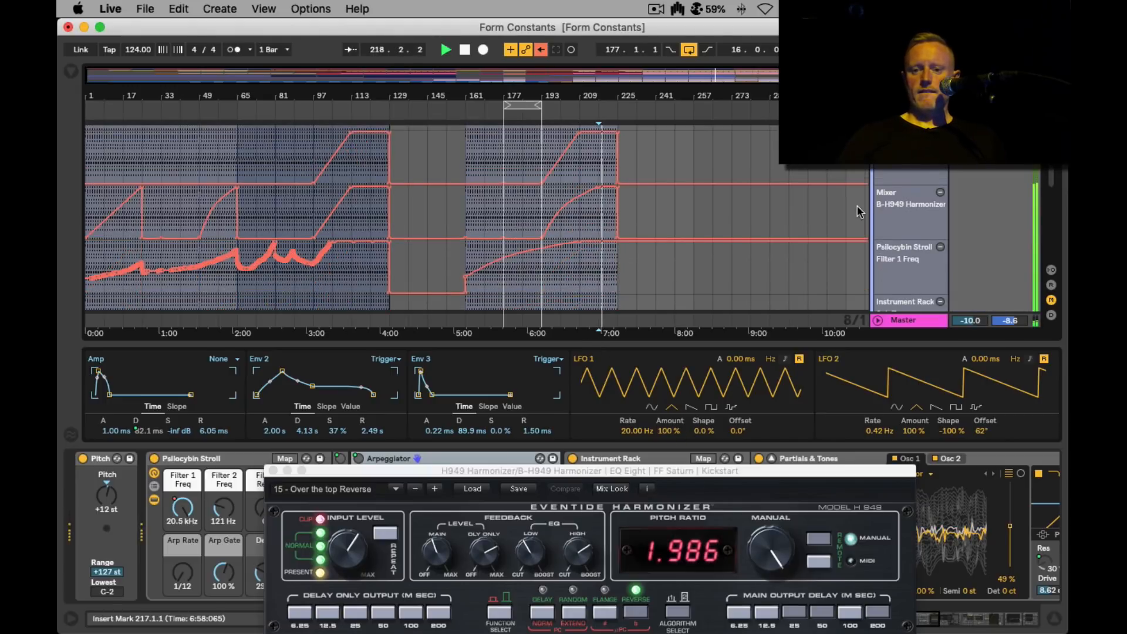
scroll(857, 208, "down", 10)
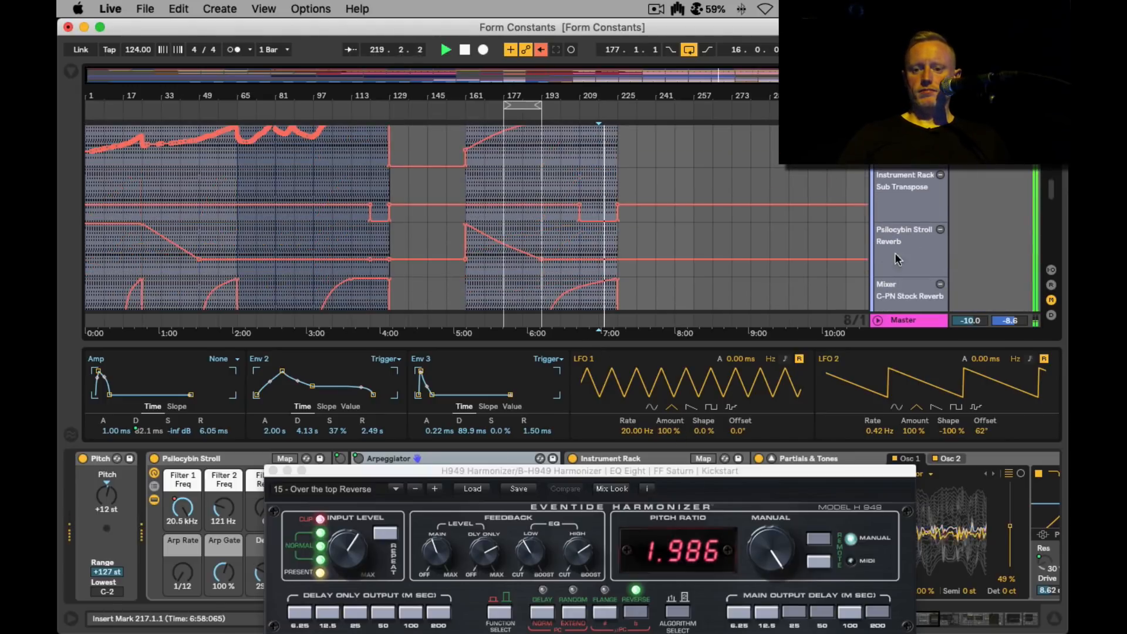
Step: Return to the Session mixer, move the harmonizer window clear of the devices, and look through the 16-Audio 1 track's effect chain
key("Tab")
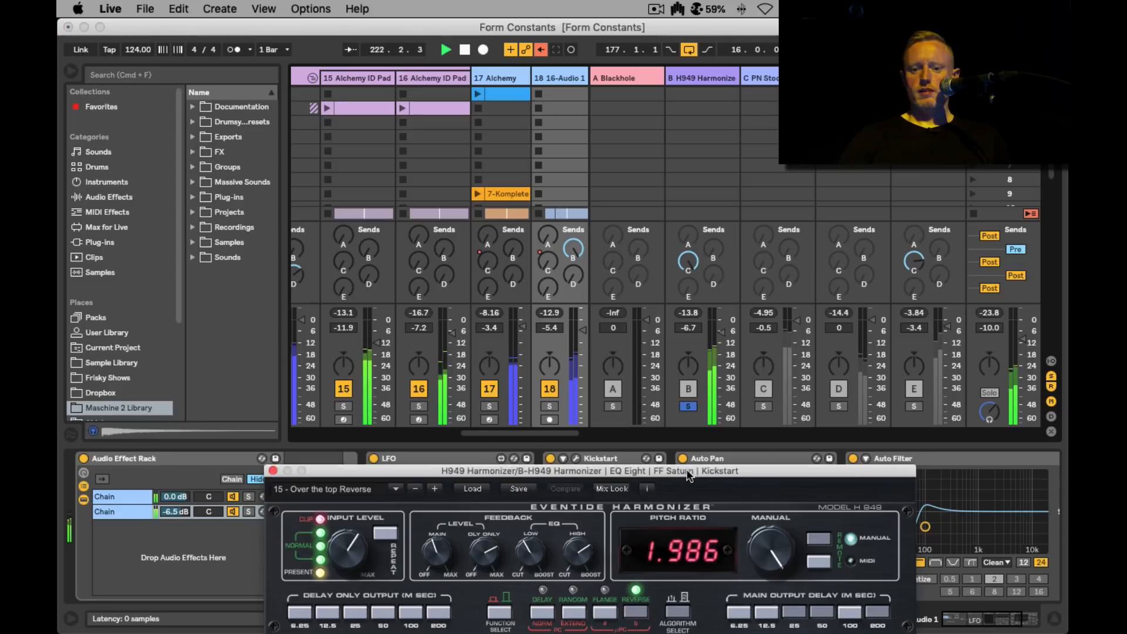
left_click_drag(689, 479, 630, 121)
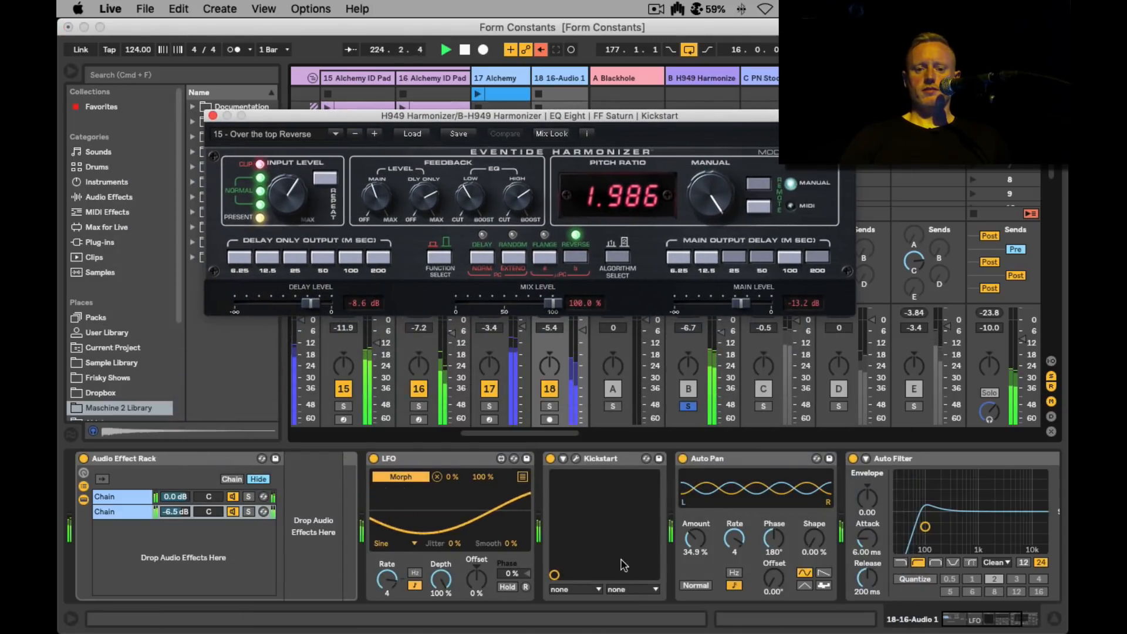
scroll(640, 505, "right", 4)
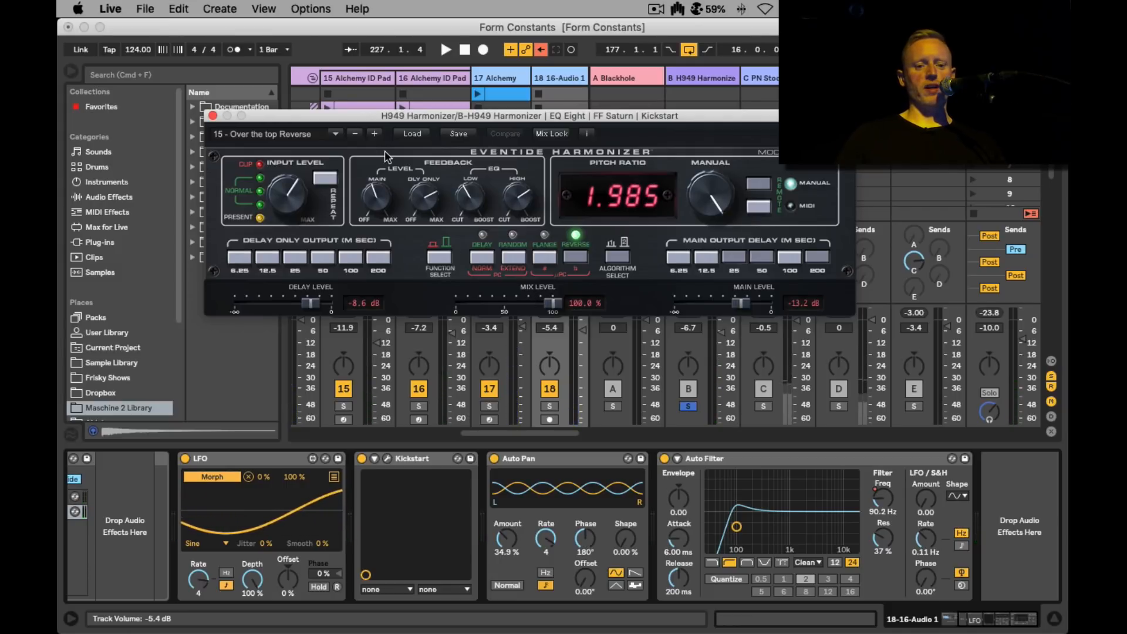
scroll(292, 487, "left", 3)
scroll(292, 487, "left", 3)
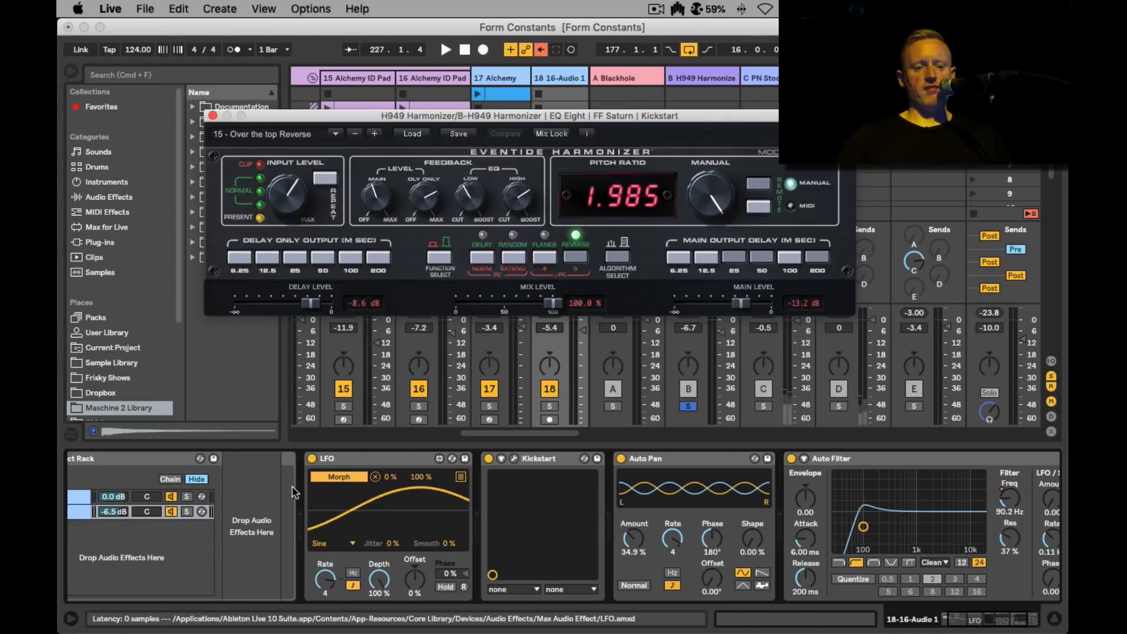
scroll(292, 487, "left", 3)
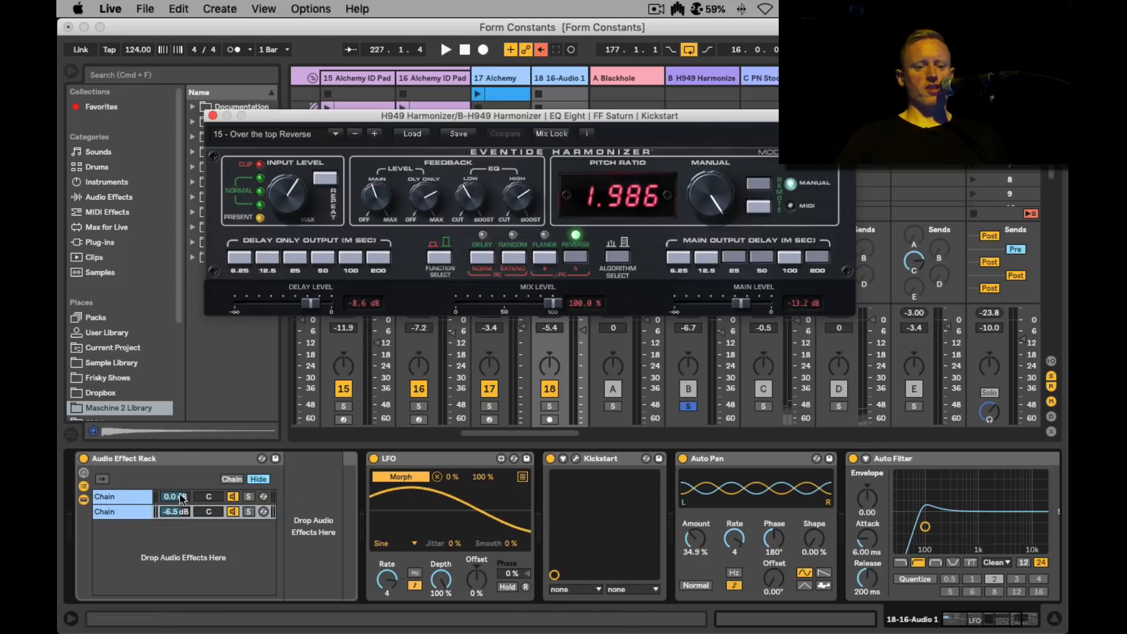
Step: Show the devices of the effect rack's first chain and examine the Kickstart and Auto Filter devices after it on 16-Audio 1
left_click(123, 494)
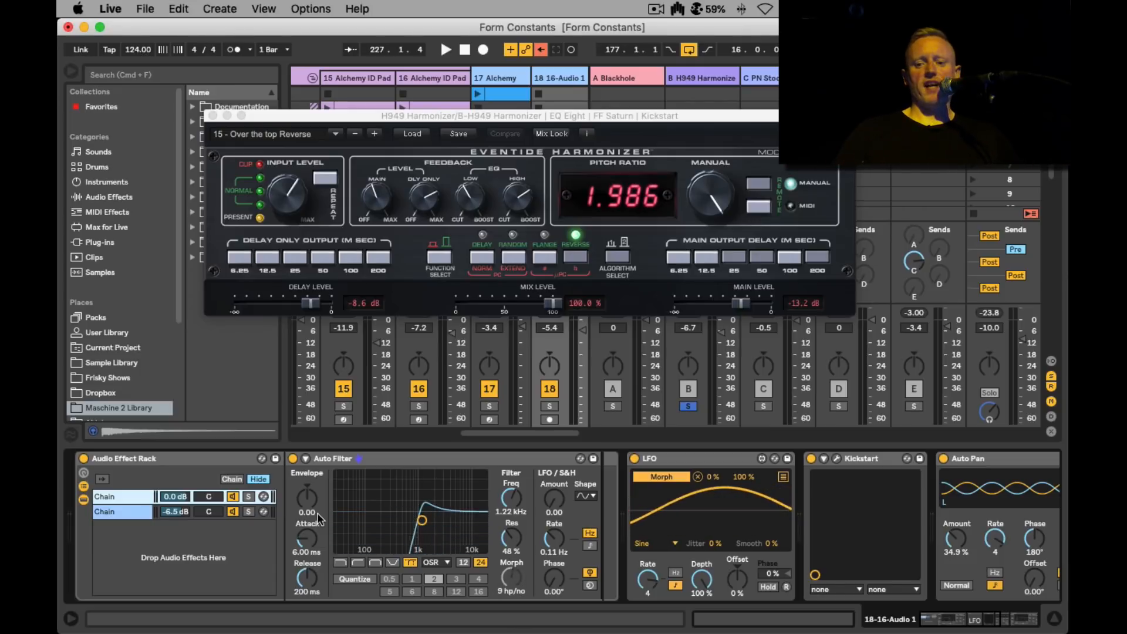
scroll(582, 506, "right", 10)
scroll(581, 506, "right", 2)
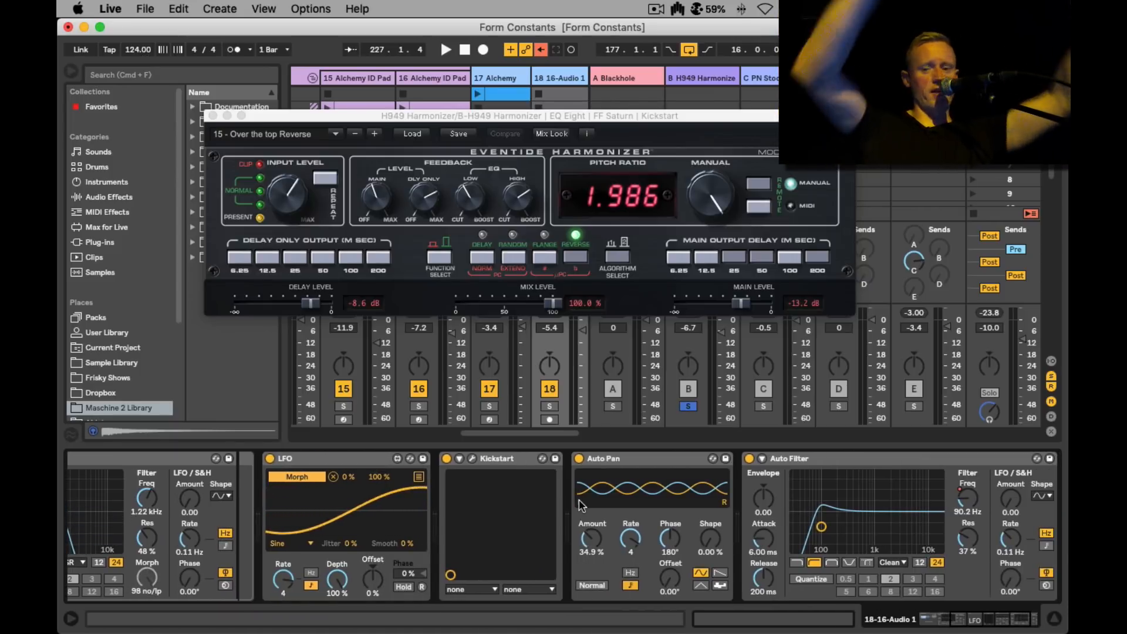
scroll(695, 515, "right", 5)
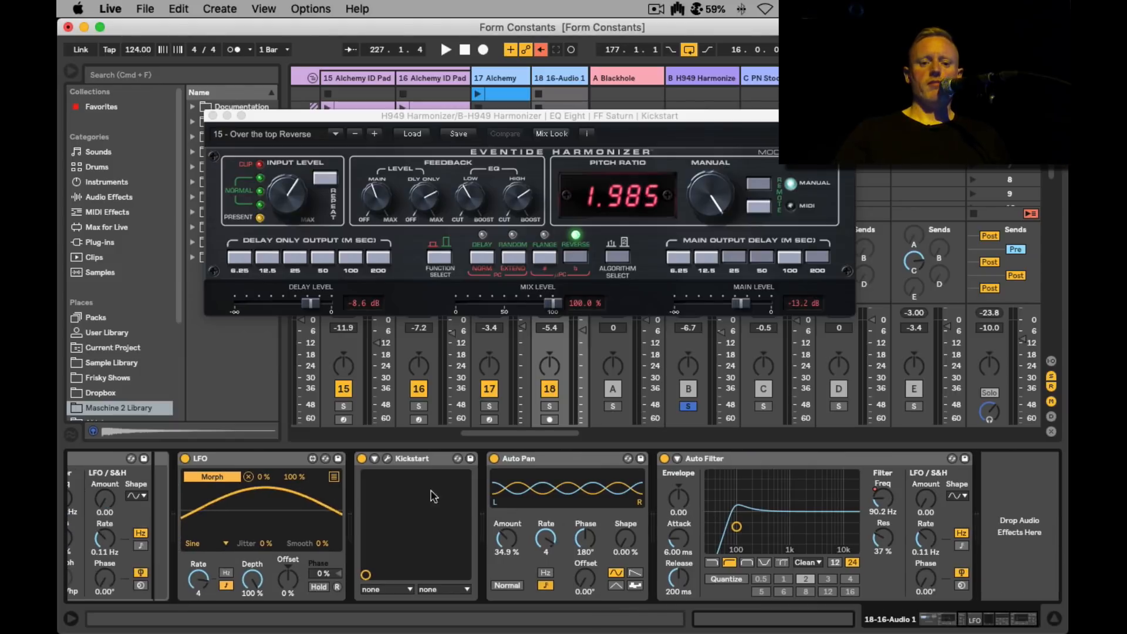
left_click(408, 460)
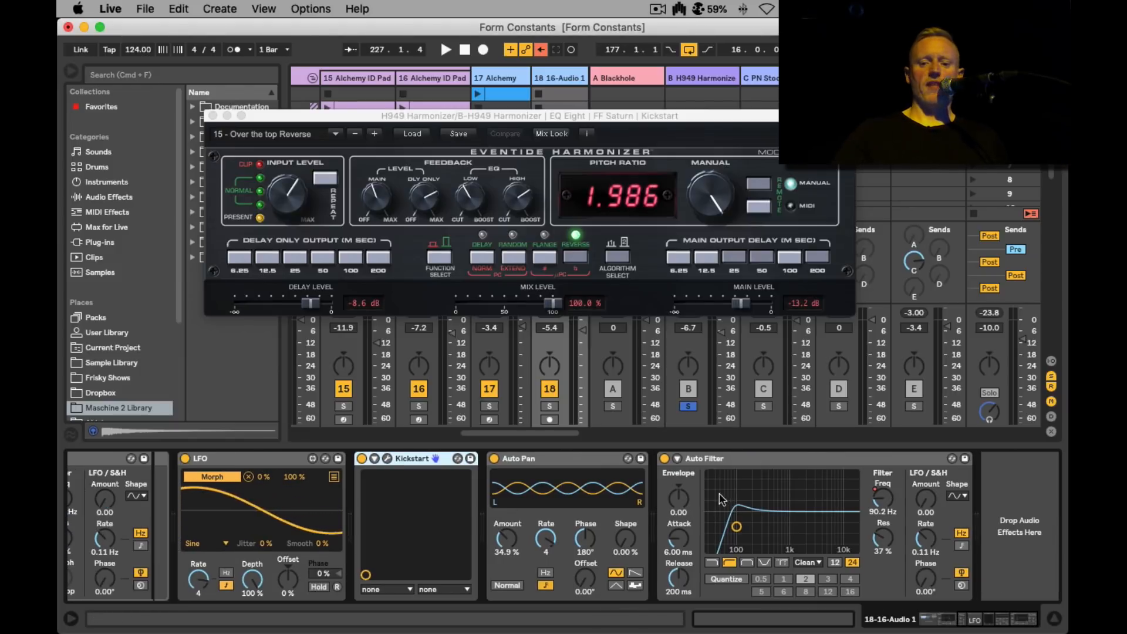
left_click(726, 463)
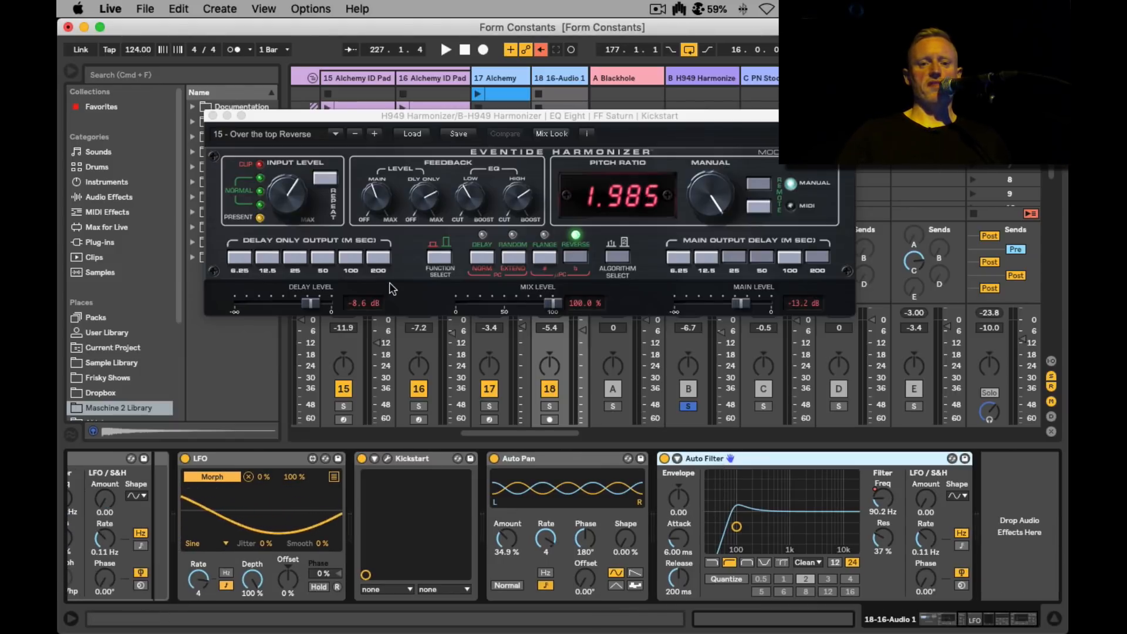
Step: Close the harmonizer window and audition return track B H949 Harmonizer with its FF Saturn plug-in window open
left_click(213, 115)
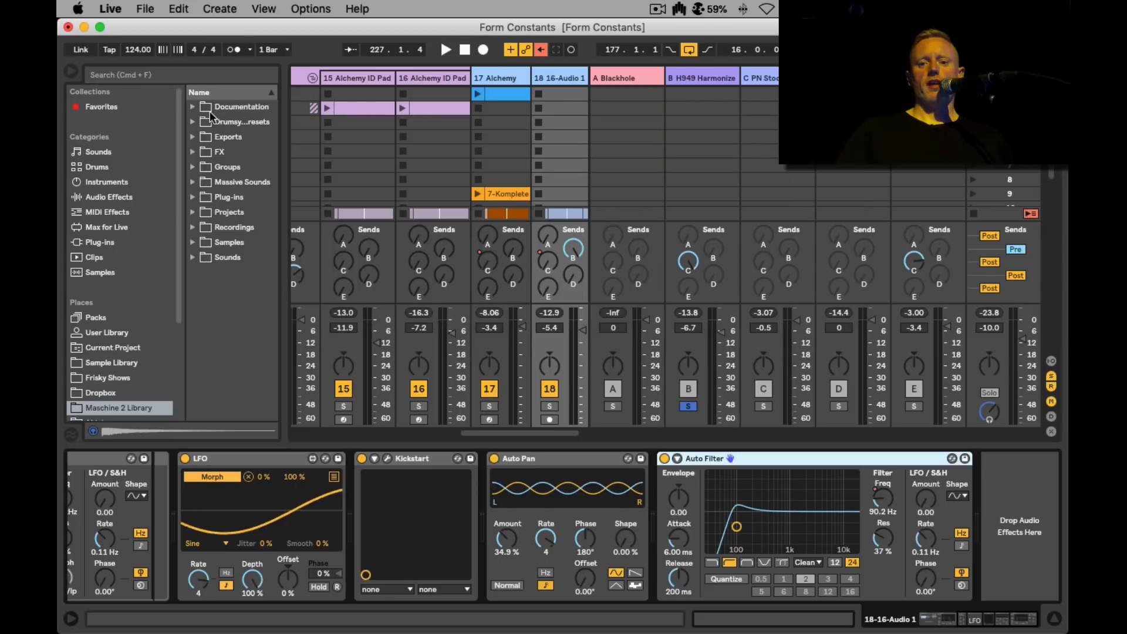
left_click(713, 82)
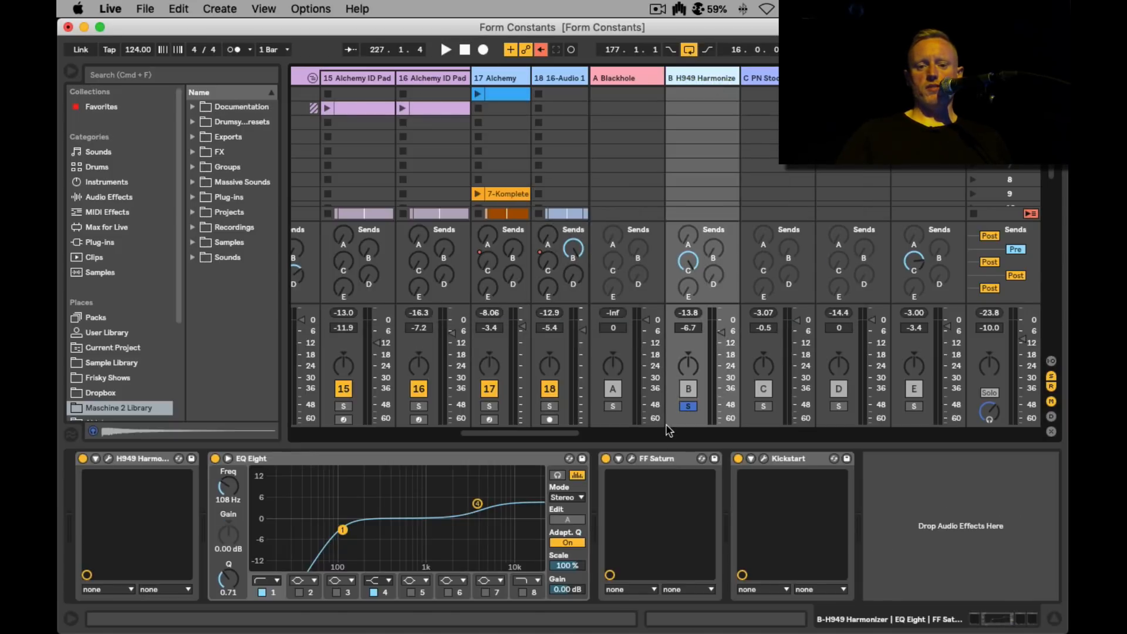
left_click(633, 460)
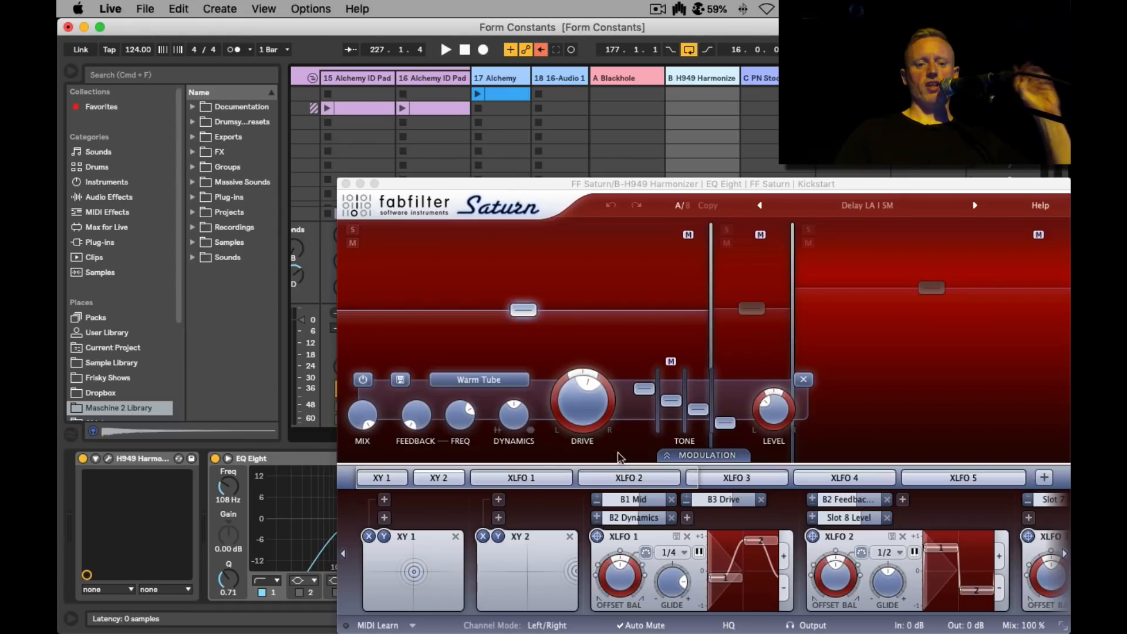
key("space")
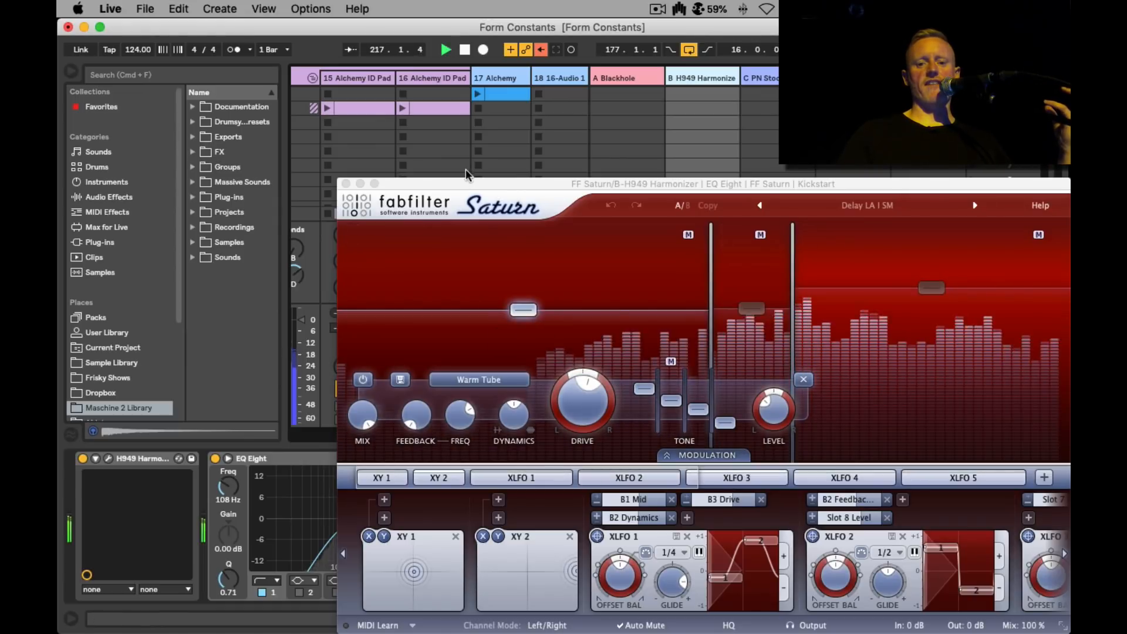
left_click_drag(471, 186, 780, 126)
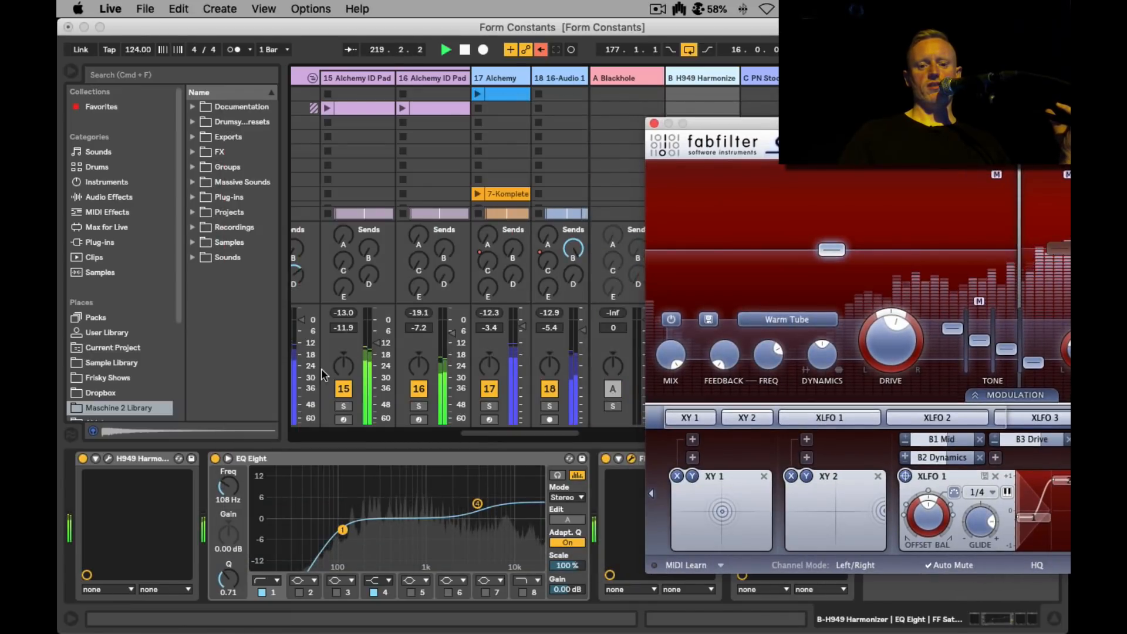
Step: Jump playback to about bar 117 in the Arrangement and bring the whole FF Saturn window into view to examine its bands
scroll(321, 368, "left", 10)
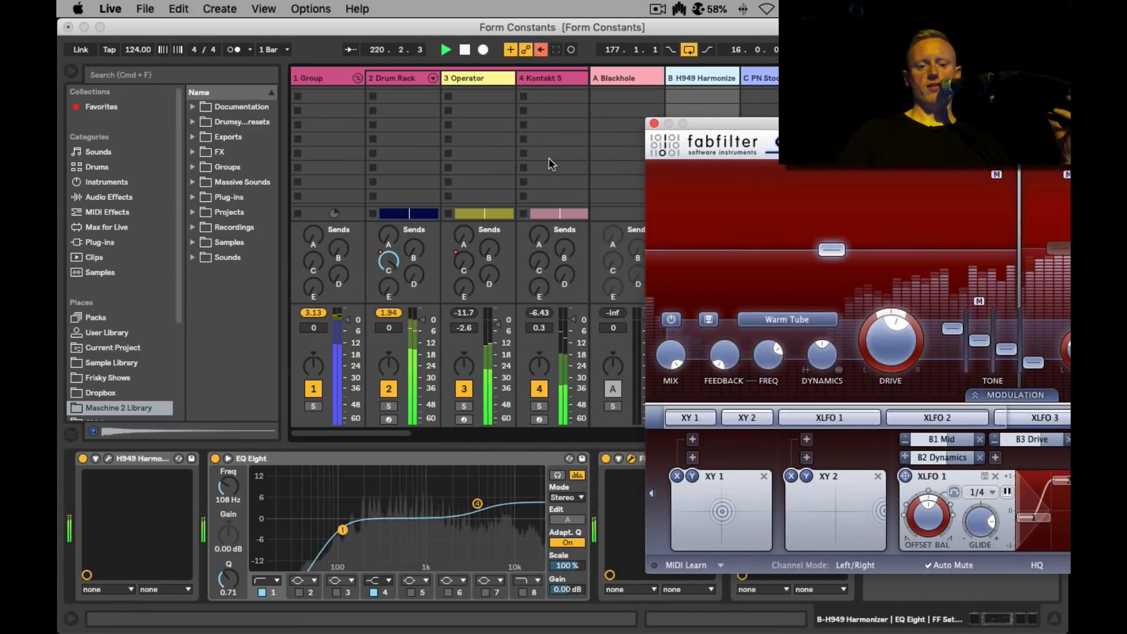
key("Tab")
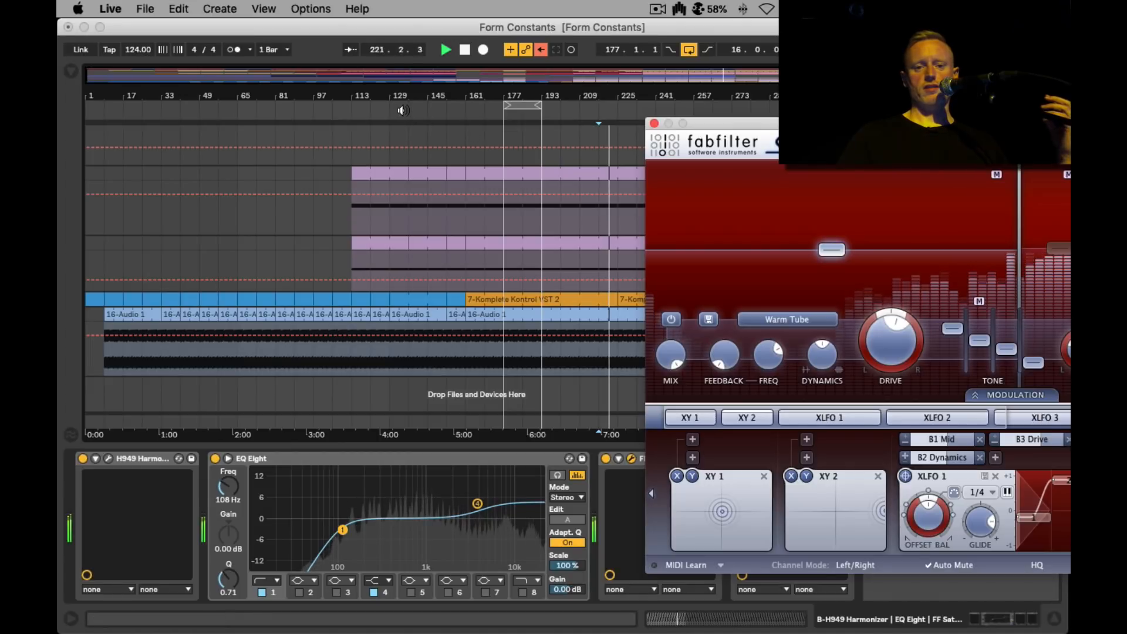
left_click(361, 109)
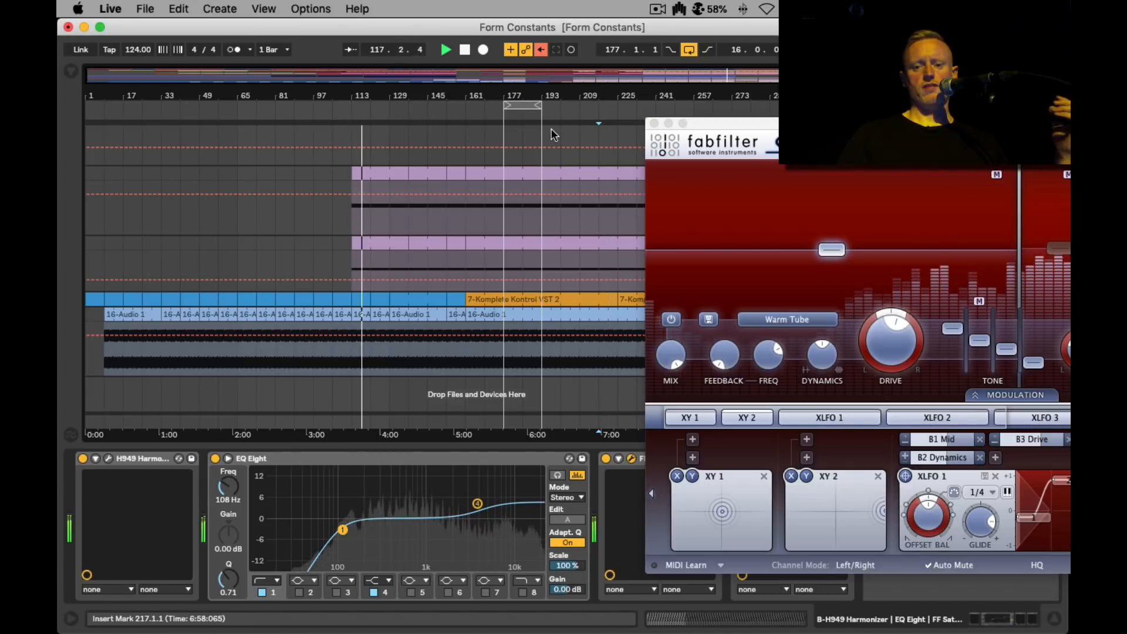
left_click_drag(737, 125, 354, 97)
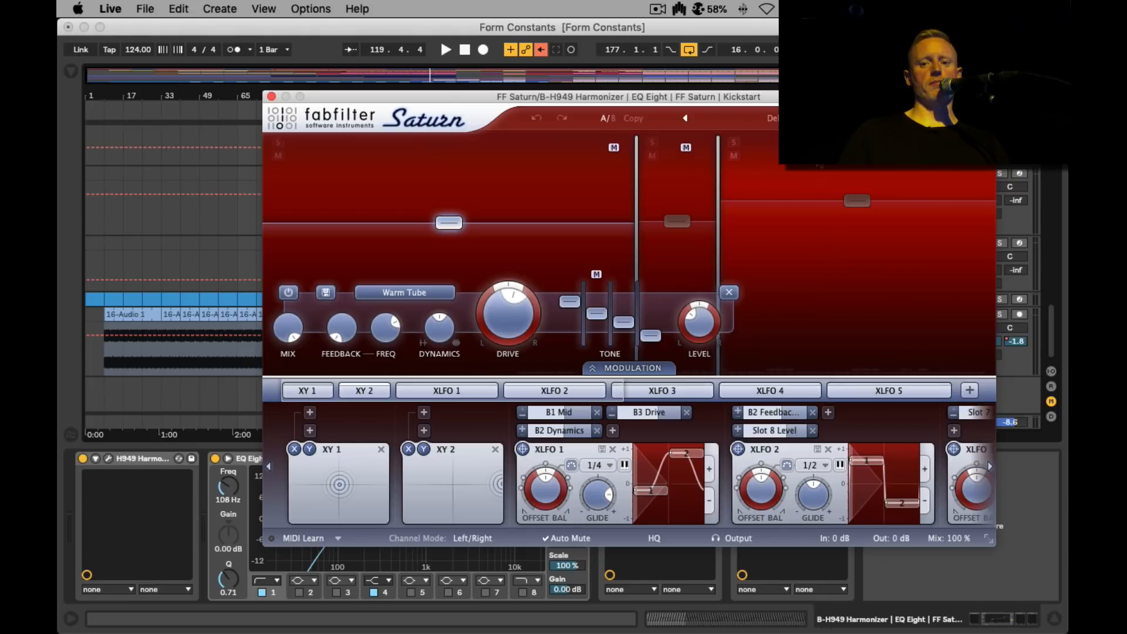
mouse_move(846, 191)
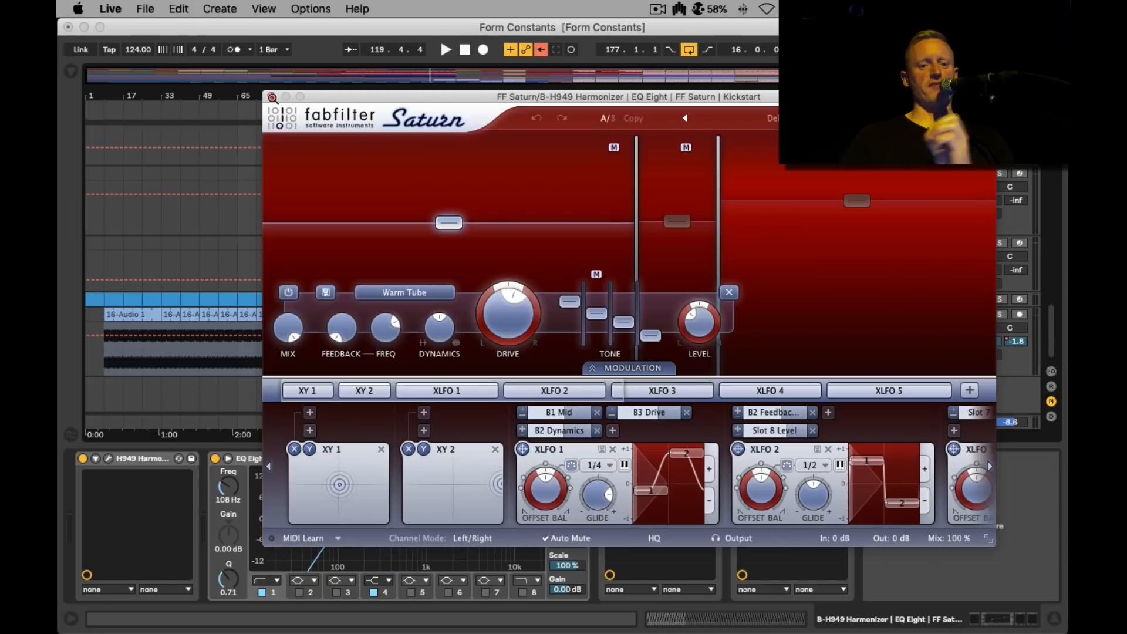
Step: Close FF Saturn, return to the Session mixer, and inspect the devices on the C PN Stock Reverb and D Echo return tracks
left_click(272, 97)
key("Tab")
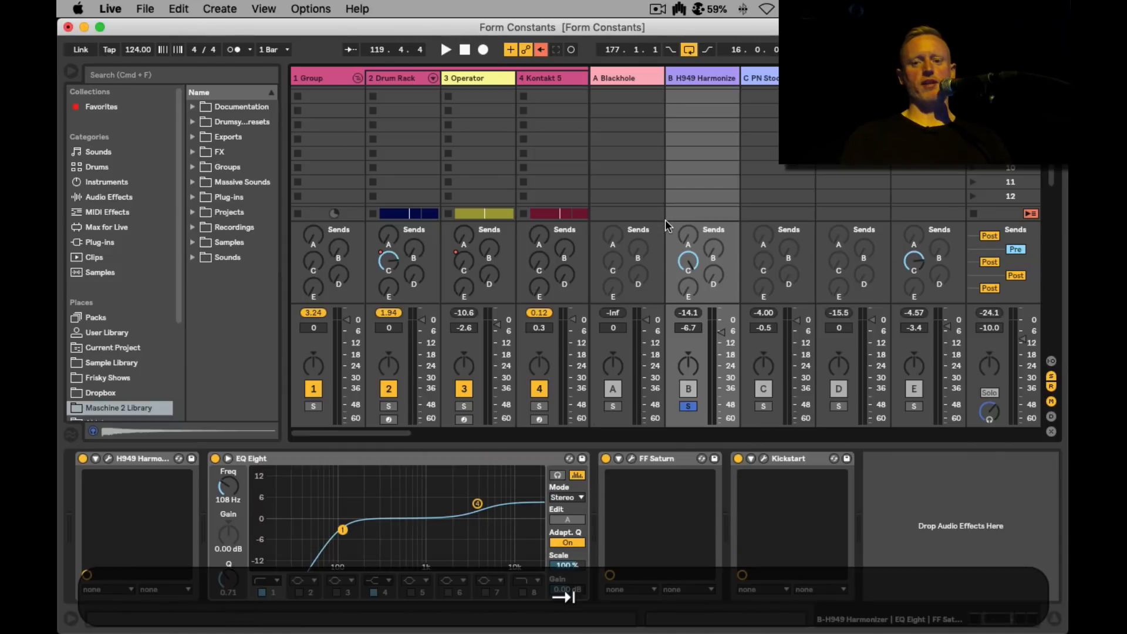
left_click(758, 76)
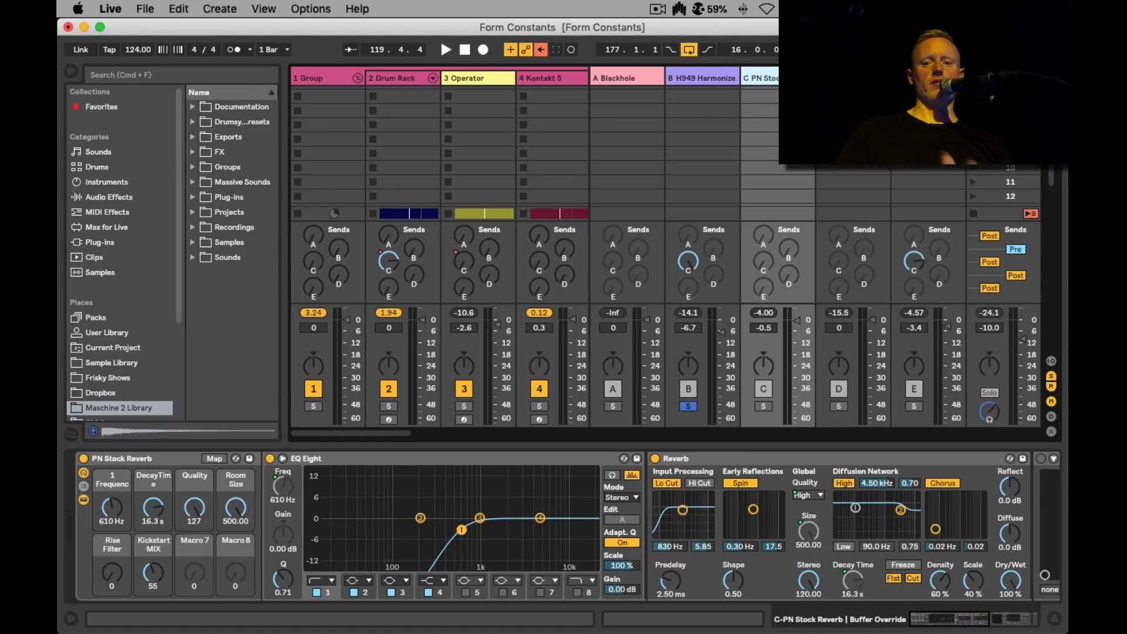
key("Right")
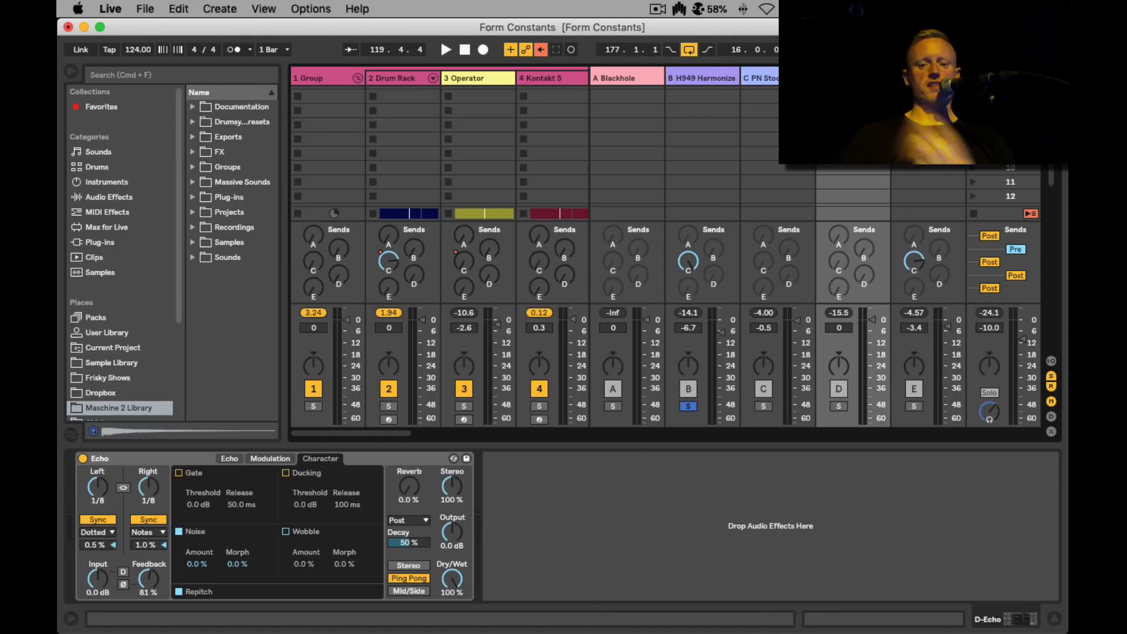
Step: Clear the solo on return track B and open return track E's Crystallizer plug-in window clear of the device chain
left_click(689, 406, "super")
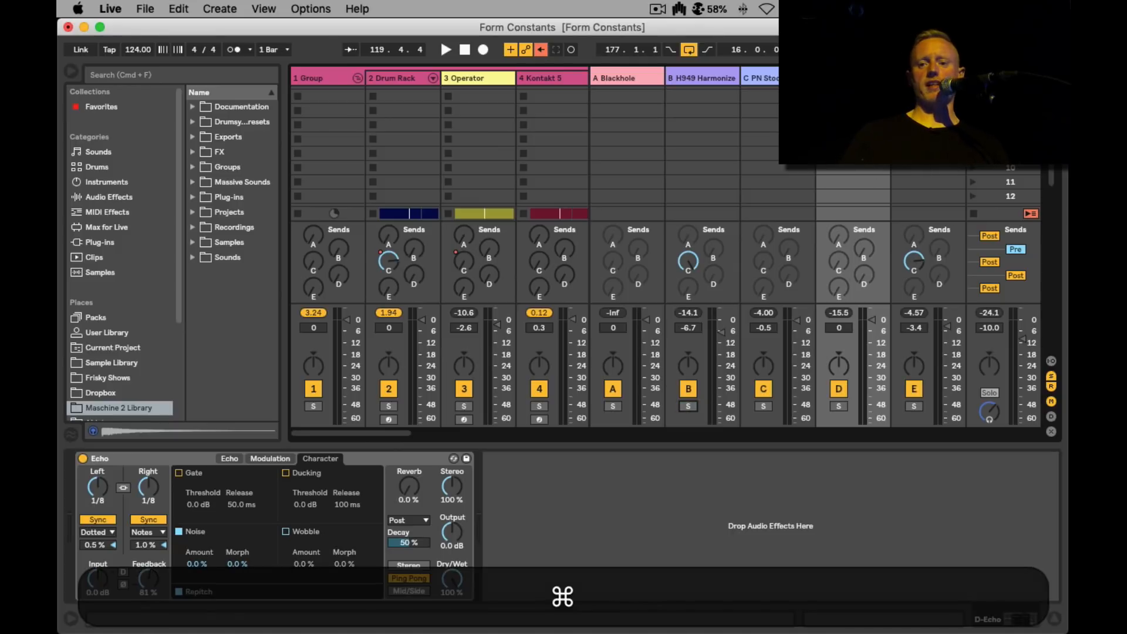
key("Right")
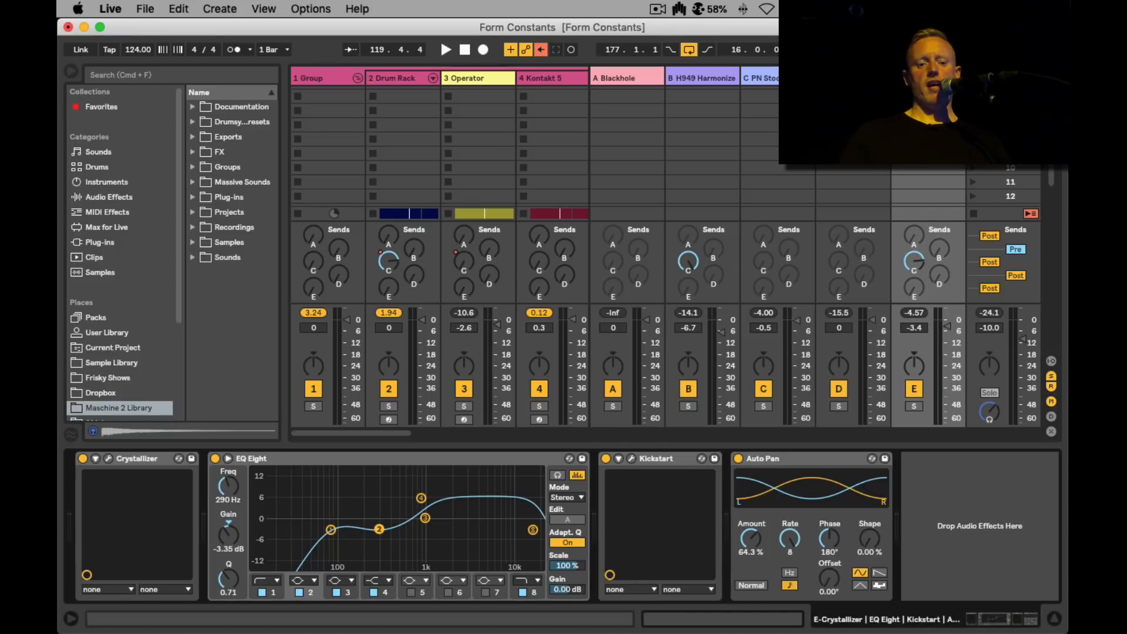
left_click(108, 459)
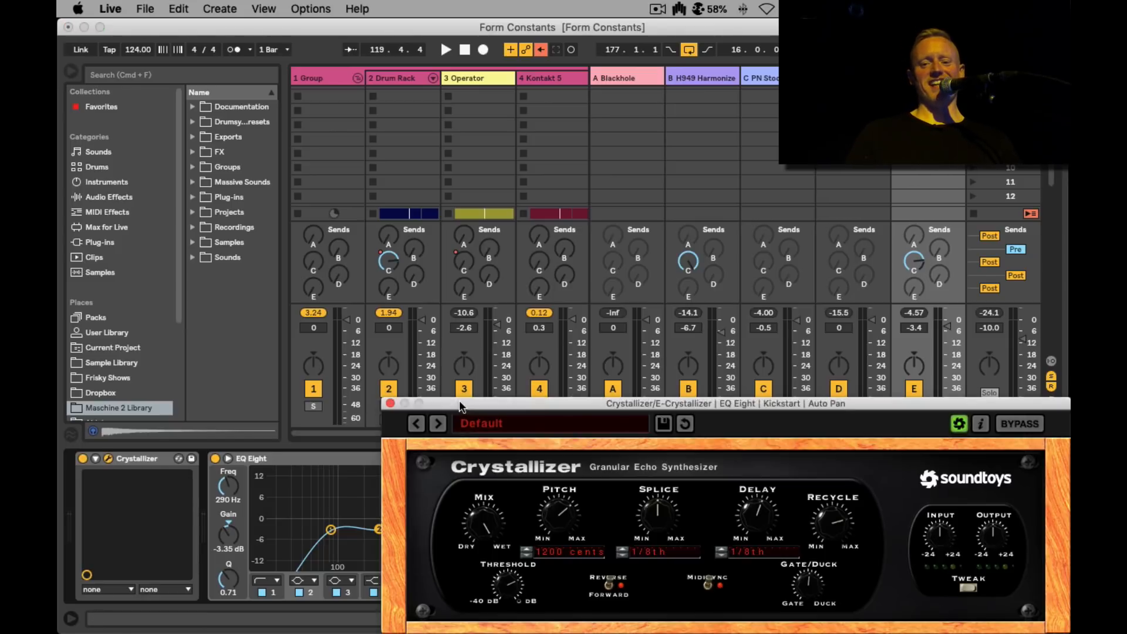
left_click_drag(459, 402, 264, 111)
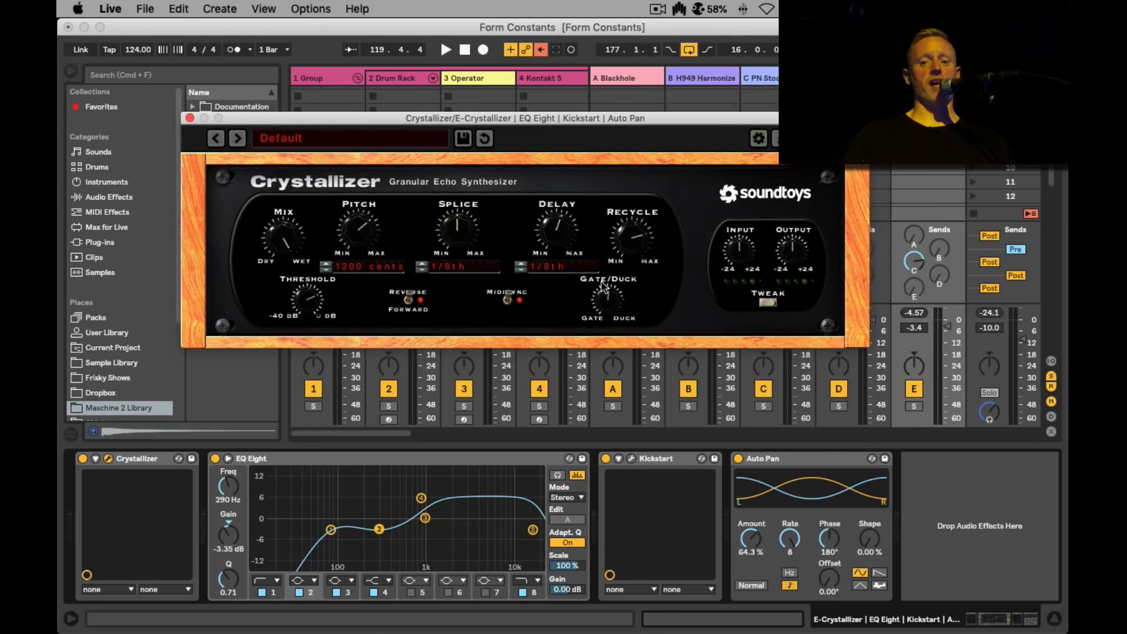
Step: Solo return track E and audition it with the Crystallizer's pitch set to 0 cents
left_click(913, 405)
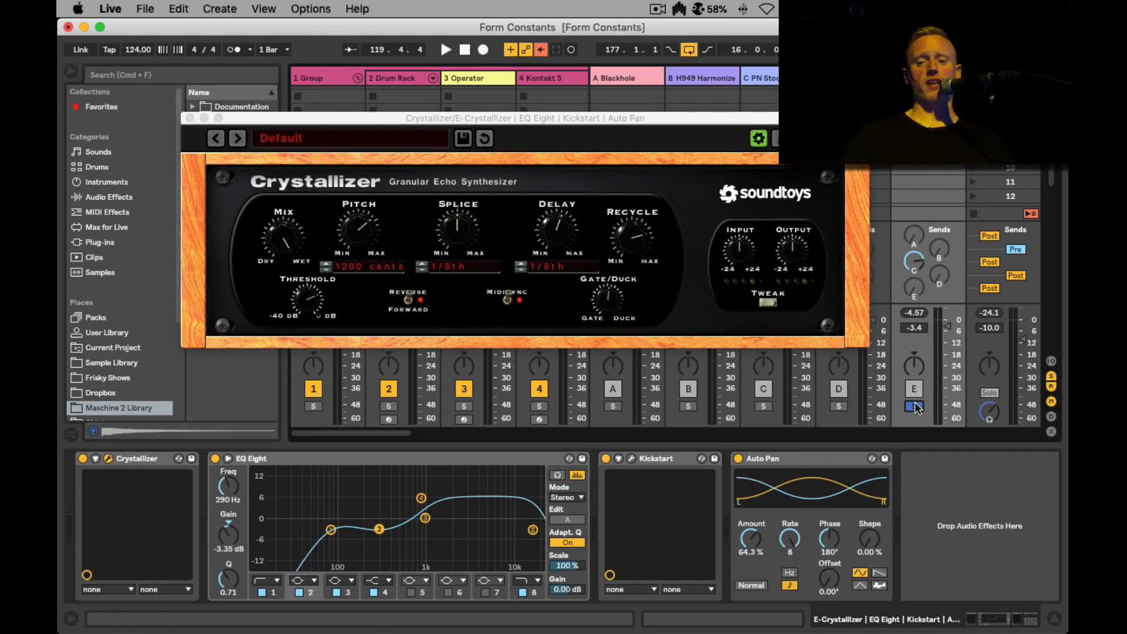
key("space")
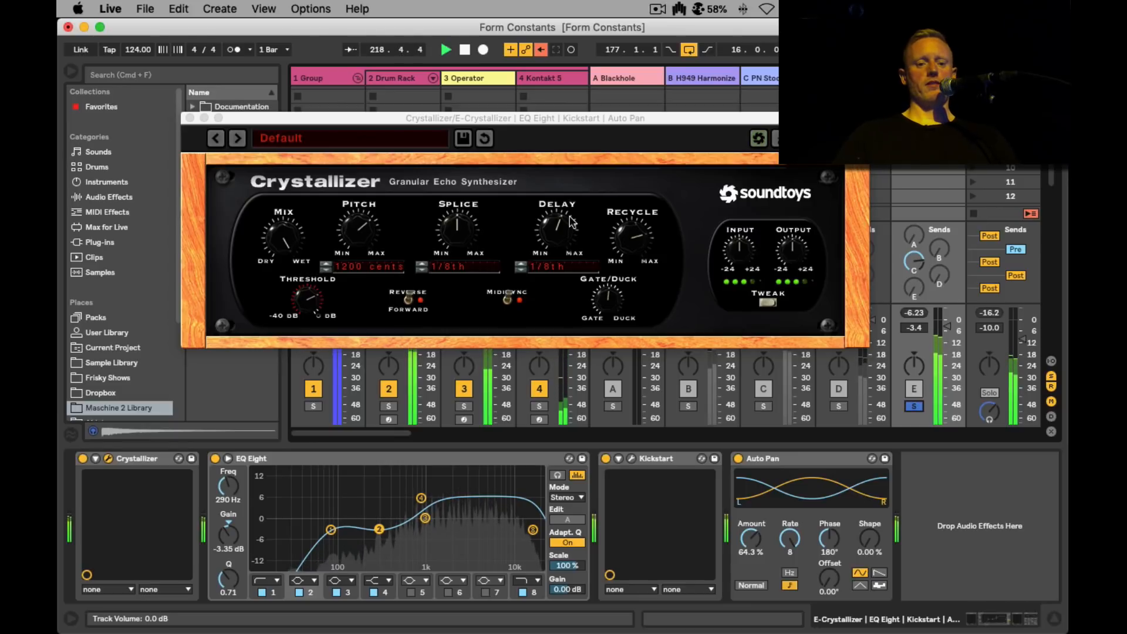
left_click(353, 271)
type("00")
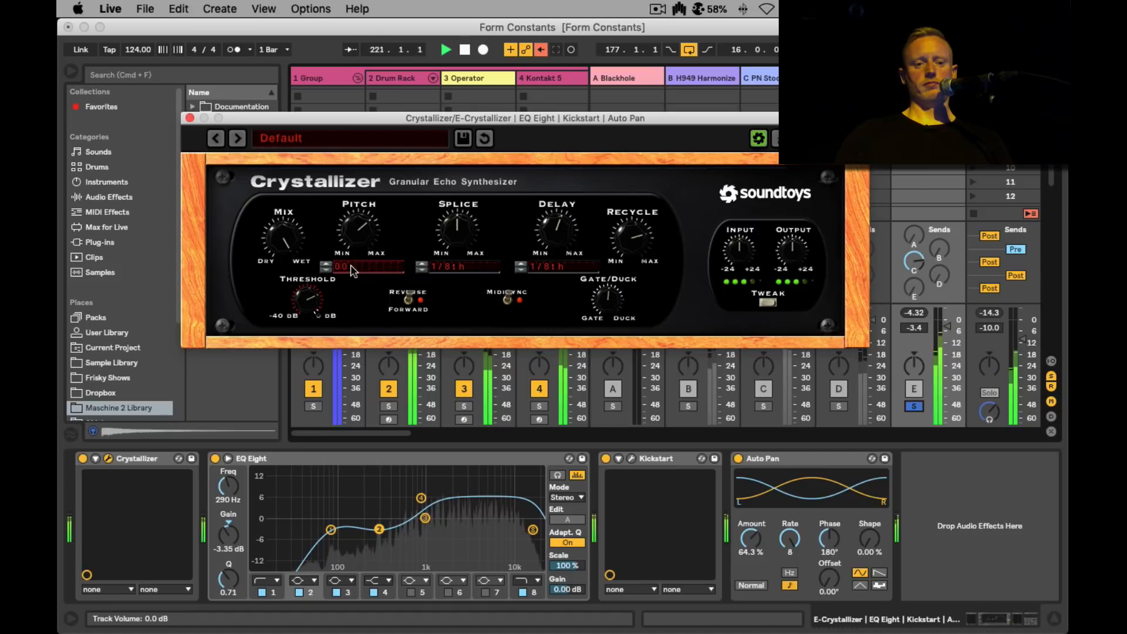
key("Return")
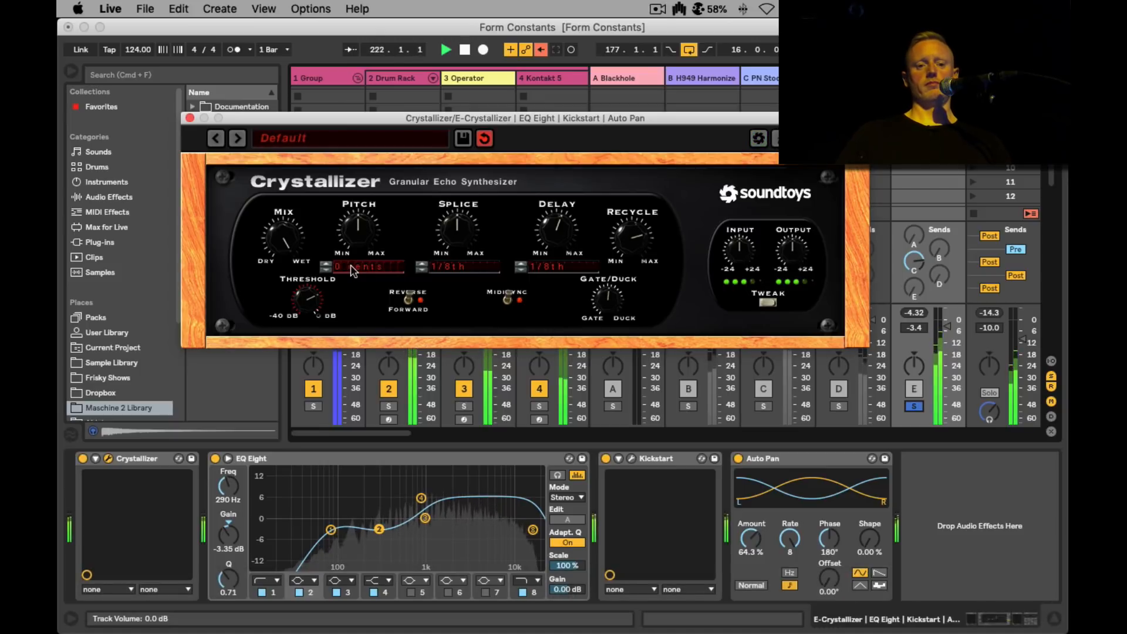
key("space")
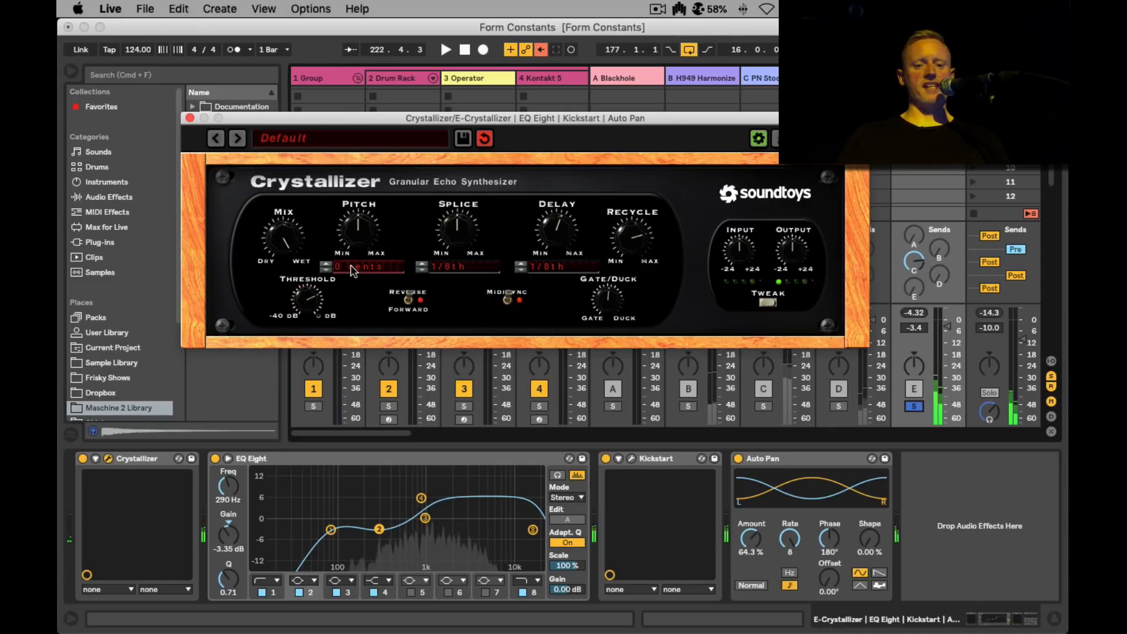
Step: Set the Crystallizer's pitch to 1200 cents and close its window
type("1200")
key("Return")
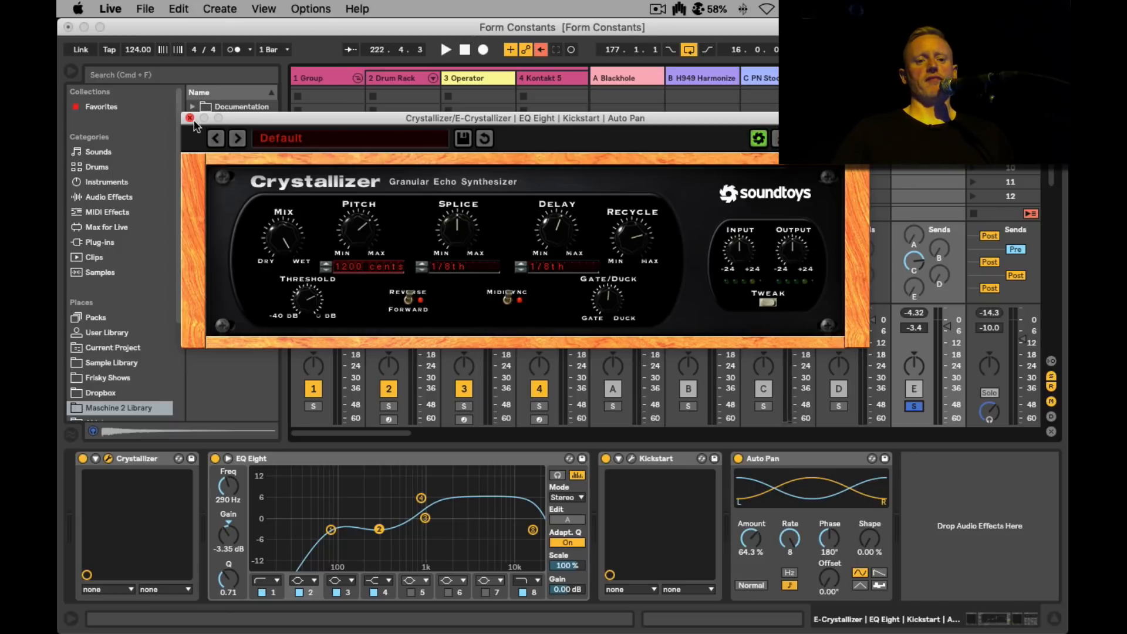
left_click(190, 118)
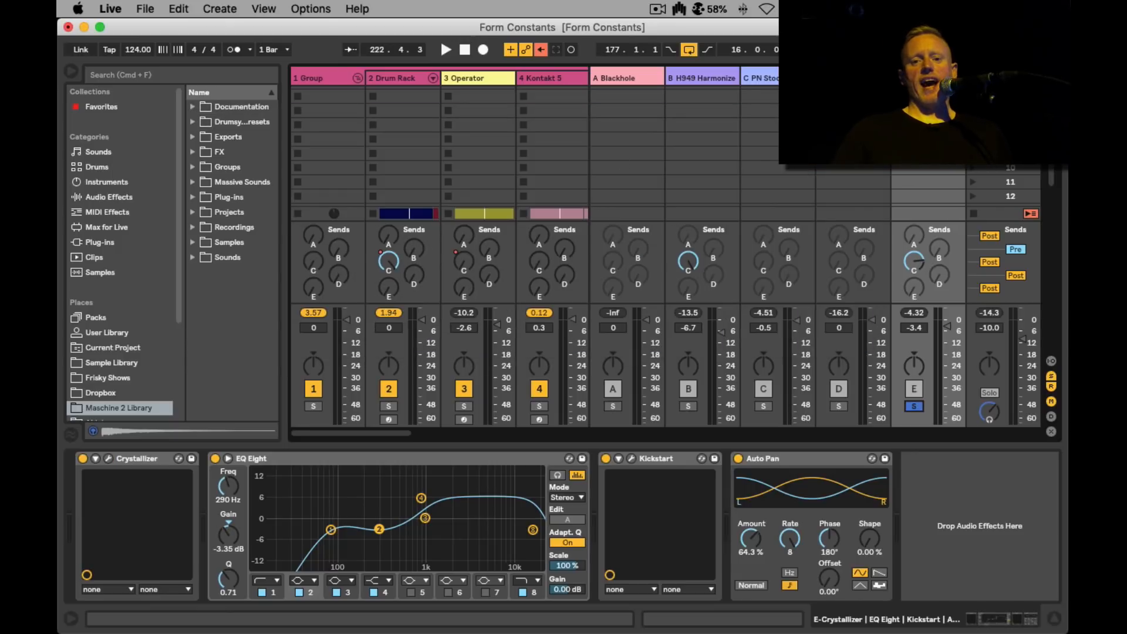
Step: Select the Master track to show its device chain
left_click(1003, 78)
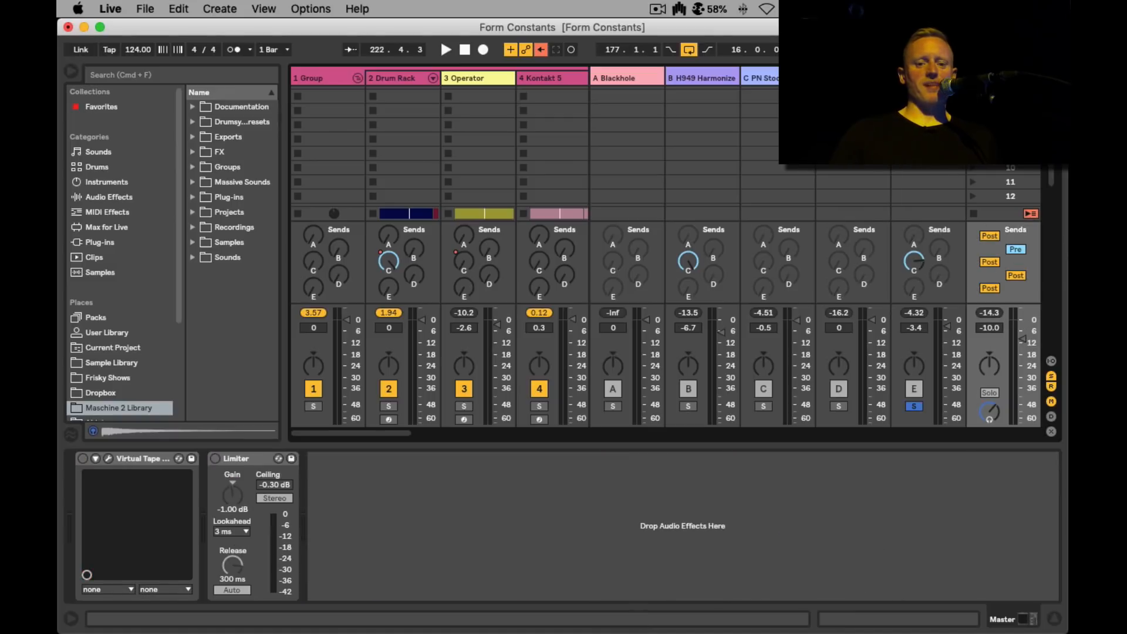